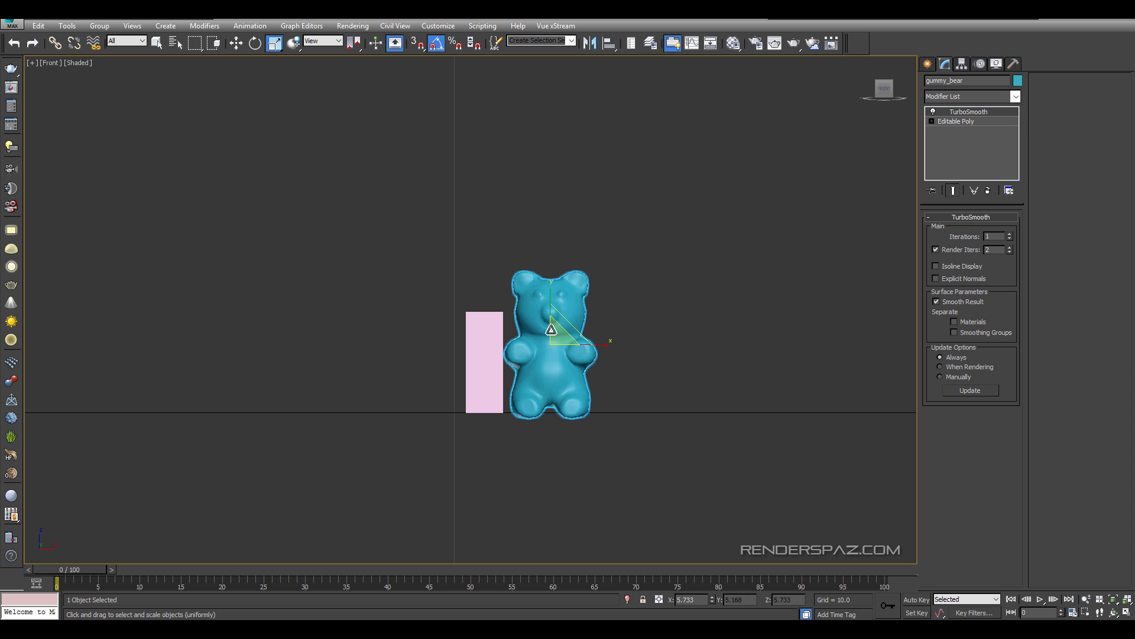
# Scale the gummy bear down uniformly to roughly the pink box's height and place it beside the box.
pyautogui.moveTo(552, 328); pyautogui.dragTo(541, 355)
pyautogui.click(237, 42)
pyautogui.moveTo(577, 305); pyautogui.dragTo(571, 321)
# Centre the gummy bear at the world origin by setting its X, Y and Z positions to 0.
pyautogui.scroll(-10, 562, 384)
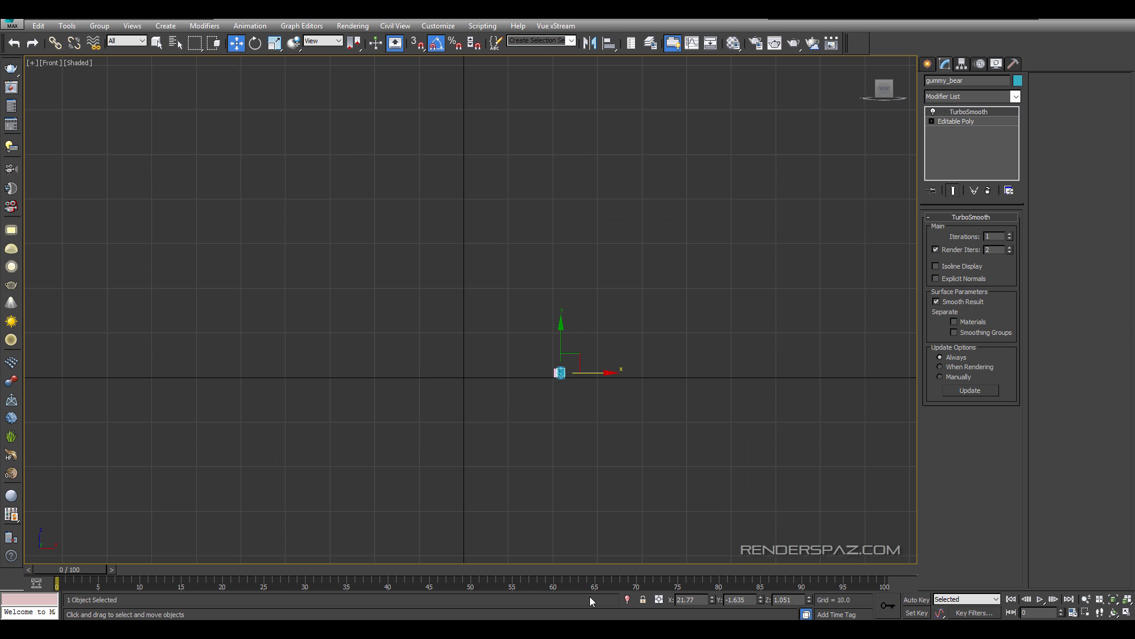
pyautogui.rightClick(711, 602)
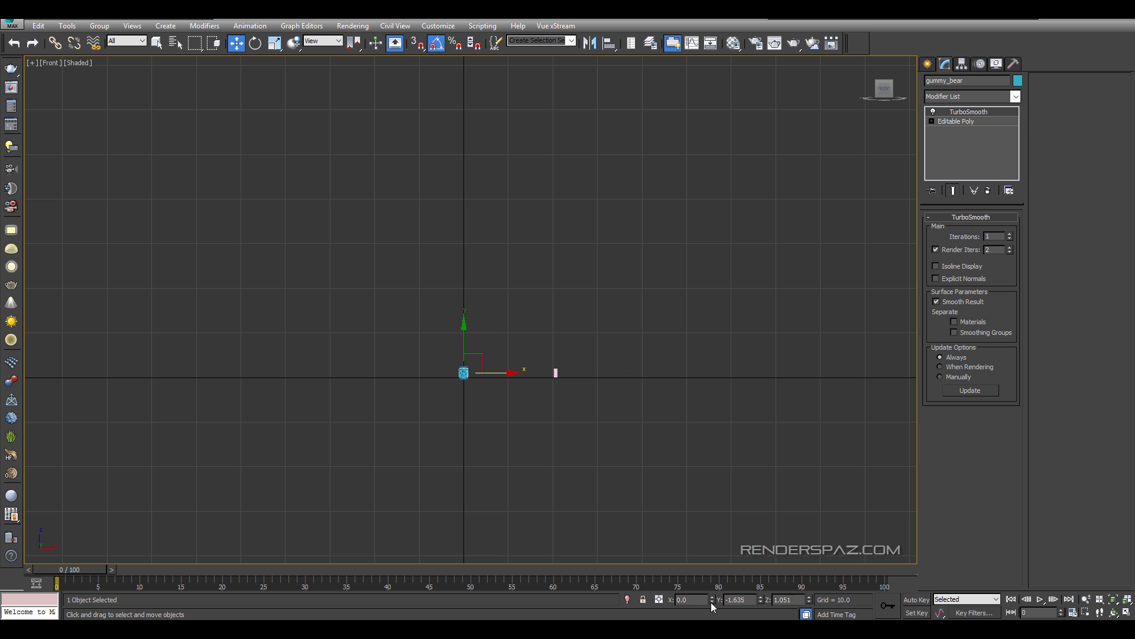
pyautogui.rightClick(809, 599)
pyautogui.click(657, 423)
pyautogui.scroll(4, 516, 354)
pyautogui.scroll(3, 660, 359)
pyautogui.scroll(-3, 662, 368)
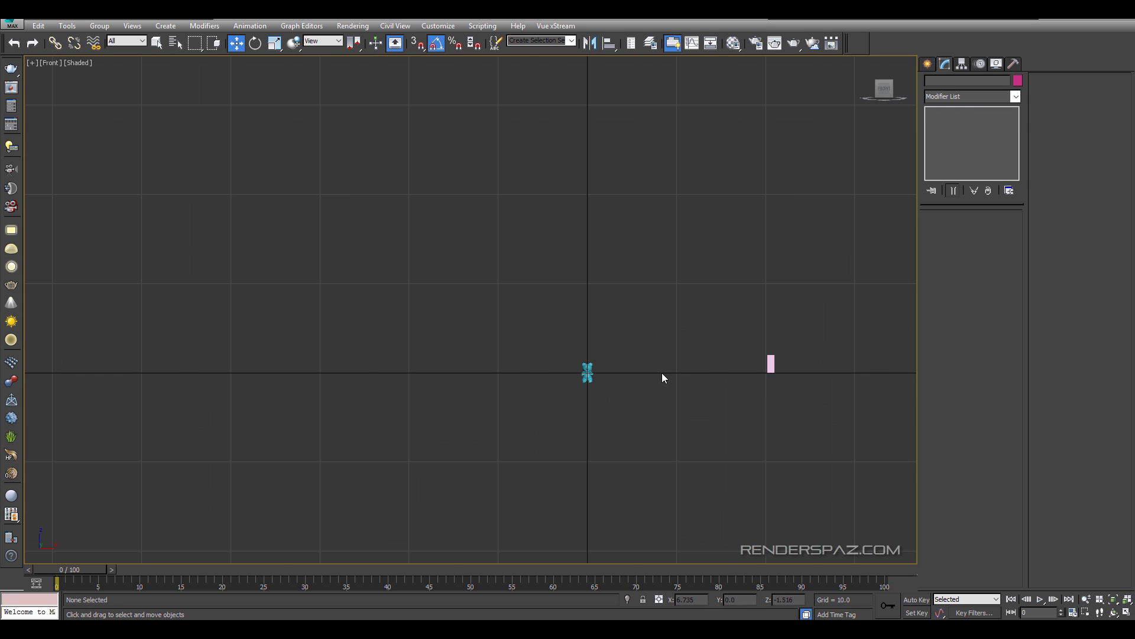
# Delete the pink reference box and frame the selected gummy bear in the perspective view.
pyautogui.click(771, 364)
pyautogui.press('Delete')
pyautogui.press('p')
pyautogui.keyDown('alt'); pyautogui.moveTo(613, 452); pyautogui.dragTo(637, 449, button='middle'); pyautogui.keyUp('alt')
pyautogui.click(565, 418)
pyautogui.press('z')
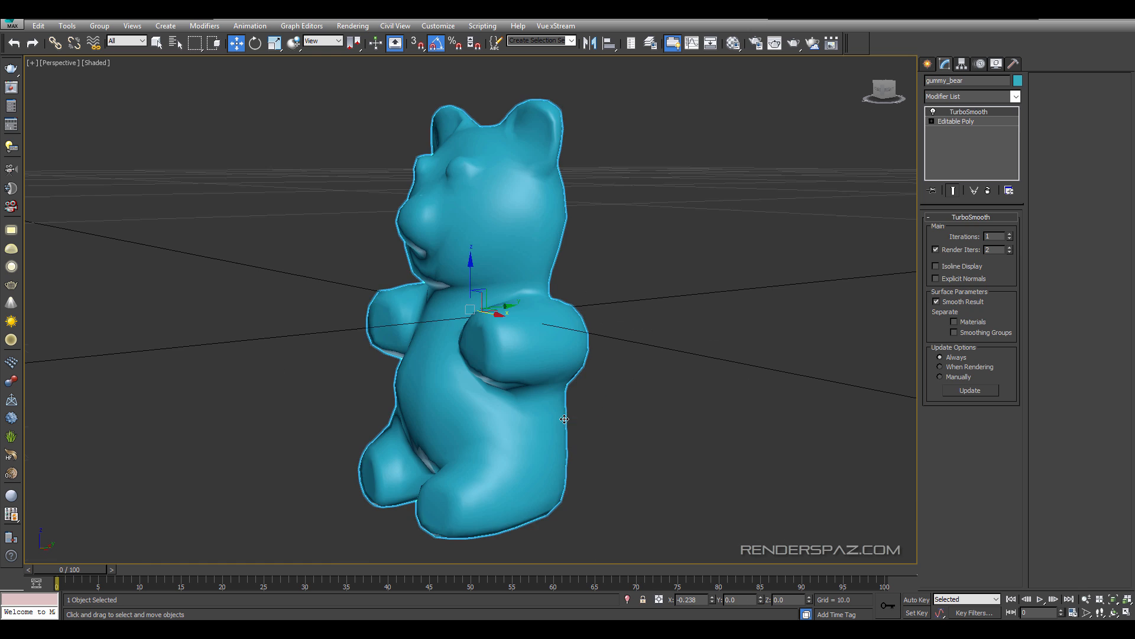
# Raise the gummy bear along Z until it stands on the ground plane, at a height of about 1.03.
pyautogui.hotkey('ctrl', 'z')
pyautogui.scroll(-5, 564, 430)
pyautogui.keyDown('alt'); pyautogui.moveTo(564, 430); pyautogui.dragTo(591, 366, button='middle'); pyautogui.keyUp('alt')
pyautogui.moveTo(573, 358); pyautogui.dragTo(575, 262)
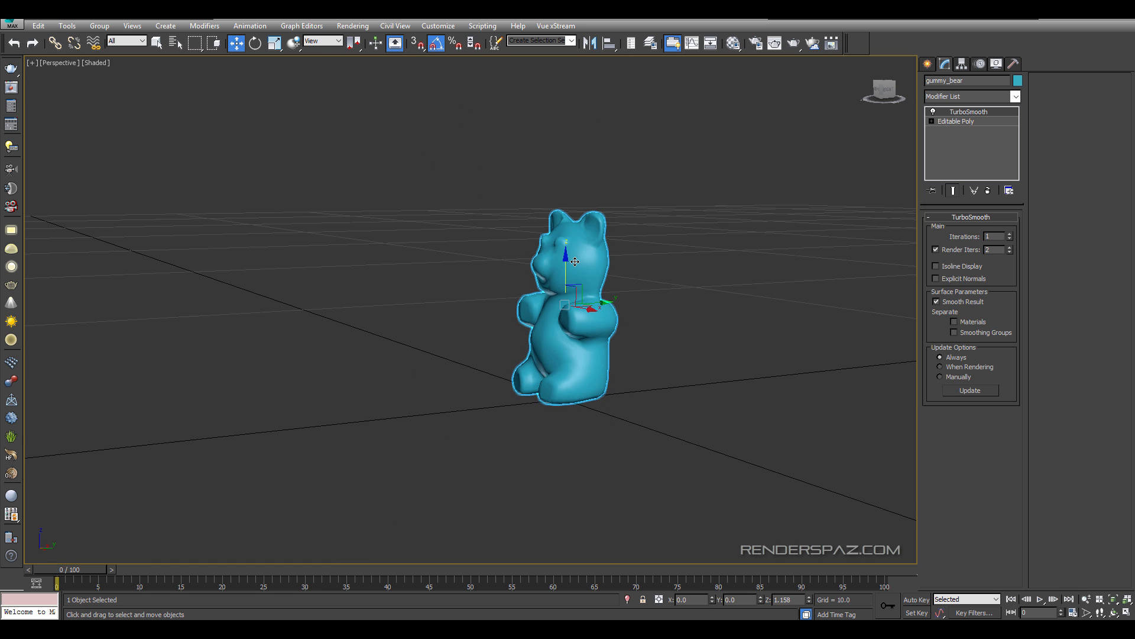
pyautogui.click(681, 446)
pyautogui.keyDown('alt'); pyautogui.moveTo(682, 446); pyautogui.dragTo(413, 253, button='middle'); pyautogui.keyUp('alt')
pyautogui.click(458, 269)
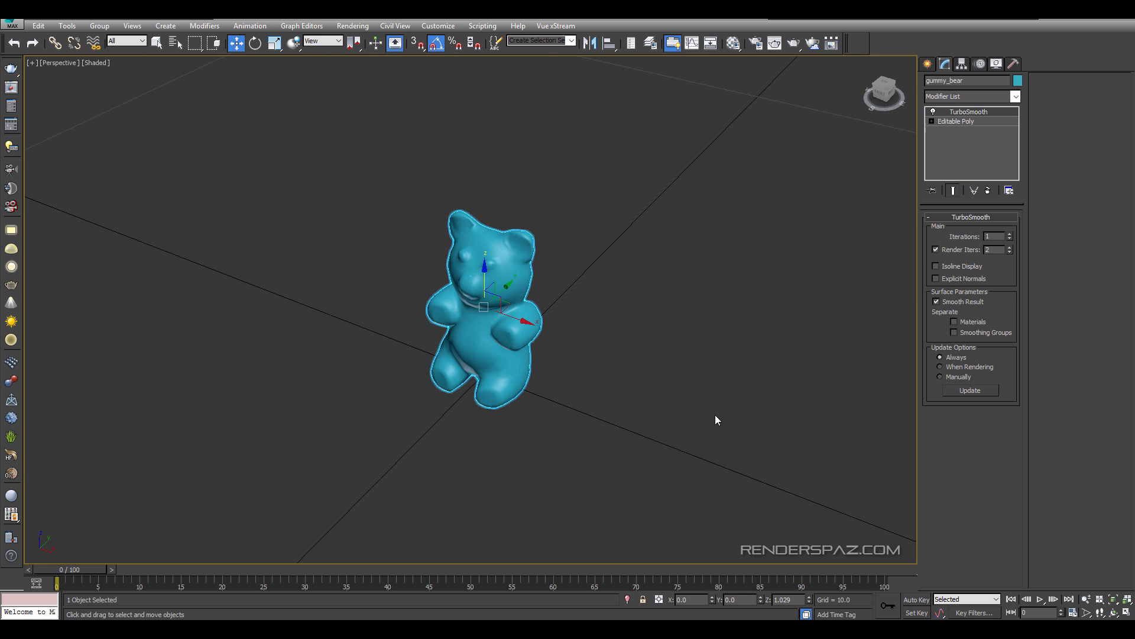
# Deselect the gummy bear and frame it whole in a three-quarter front perspective view.
pyautogui.click(715, 416)
pyautogui.keyDown('alt'); pyautogui.moveTo(715, 416); pyautogui.dragTo(576, 364, button='middle'); pyautogui.keyUp('alt')
pyautogui.scroll(3, 576, 364)
pyautogui.scroll(3, 533, 307)
pyautogui.moveTo(534, 306); pyautogui.dragTo(597, 385, button='middle')
pyautogui.scroll(-3, 689, 425)
pyautogui.moveTo(689, 425); pyautogui.dragTo(628, 414, button='middle')
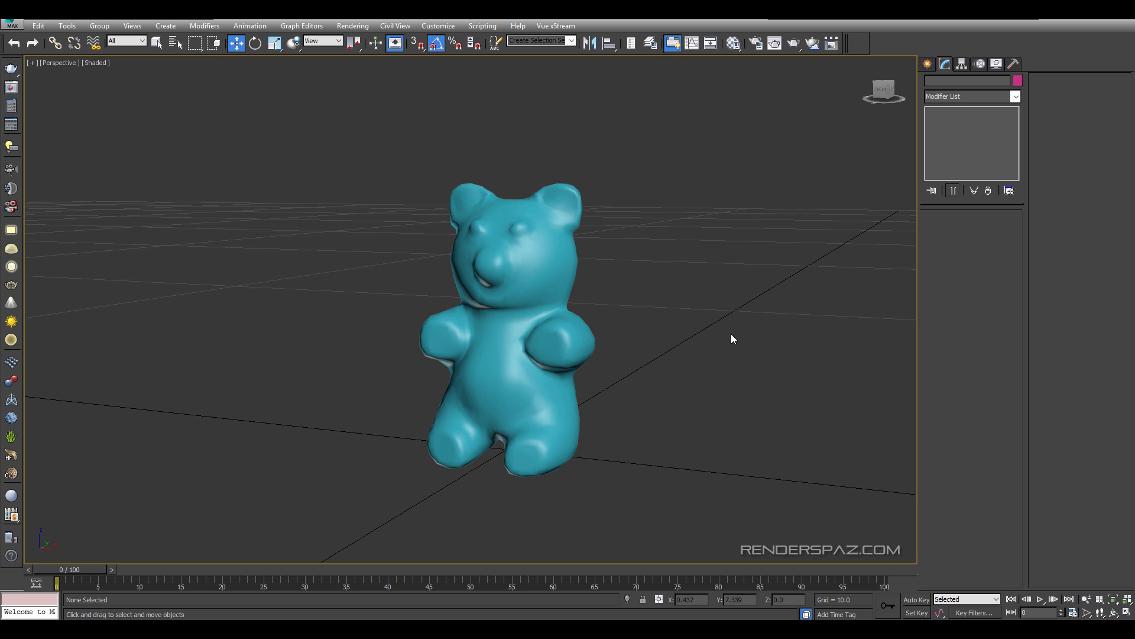
# Load a VRayMtl into the first material slot and assign it to the gummy bear.
pyautogui.click(733, 43)
pyautogui.moveTo(307, 127); pyautogui.dragTo(161, 70)
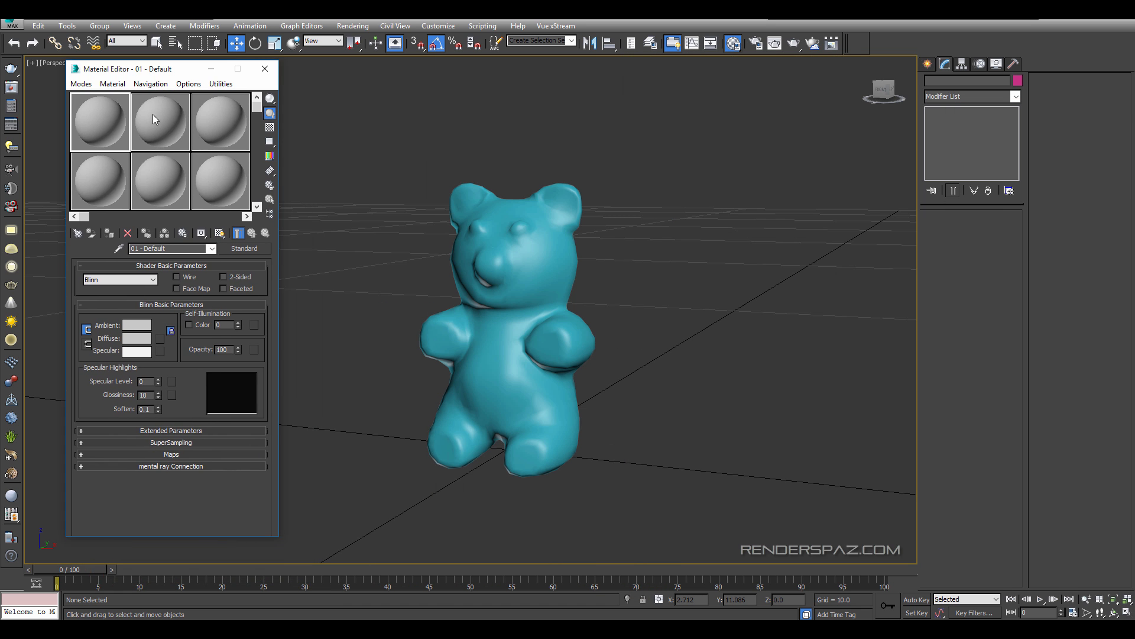
pyautogui.click(76, 235)
pyautogui.scroll(-1, 128, 301)
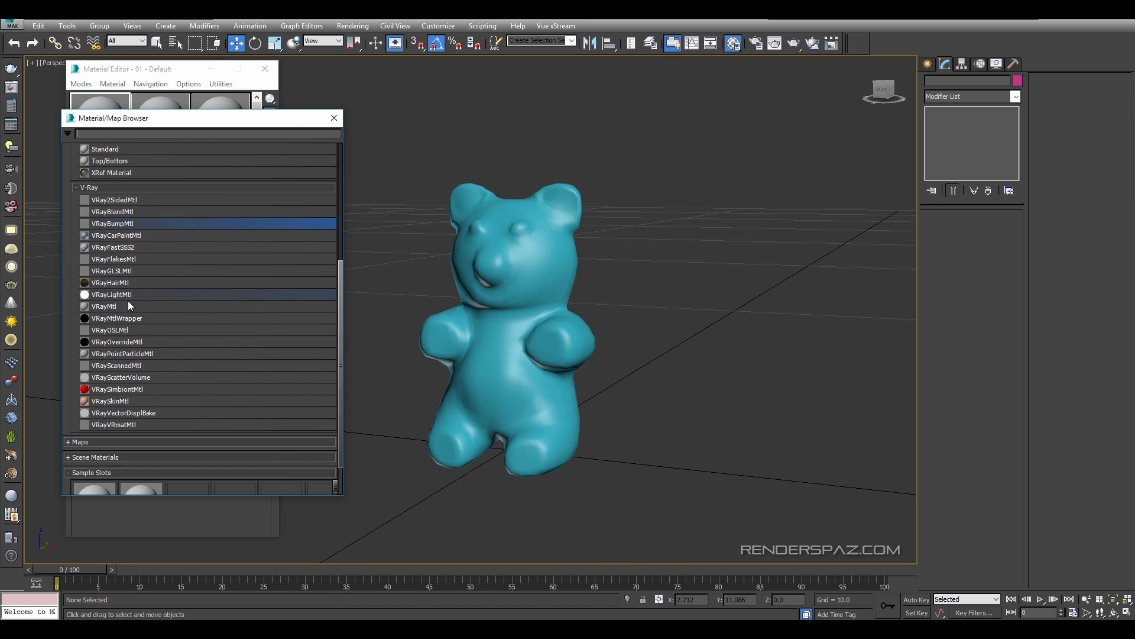
pyautogui.doubleClick(128, 303)
pyautogui.moveTo(92, 119); pyautogui.dragTo(509, 331)
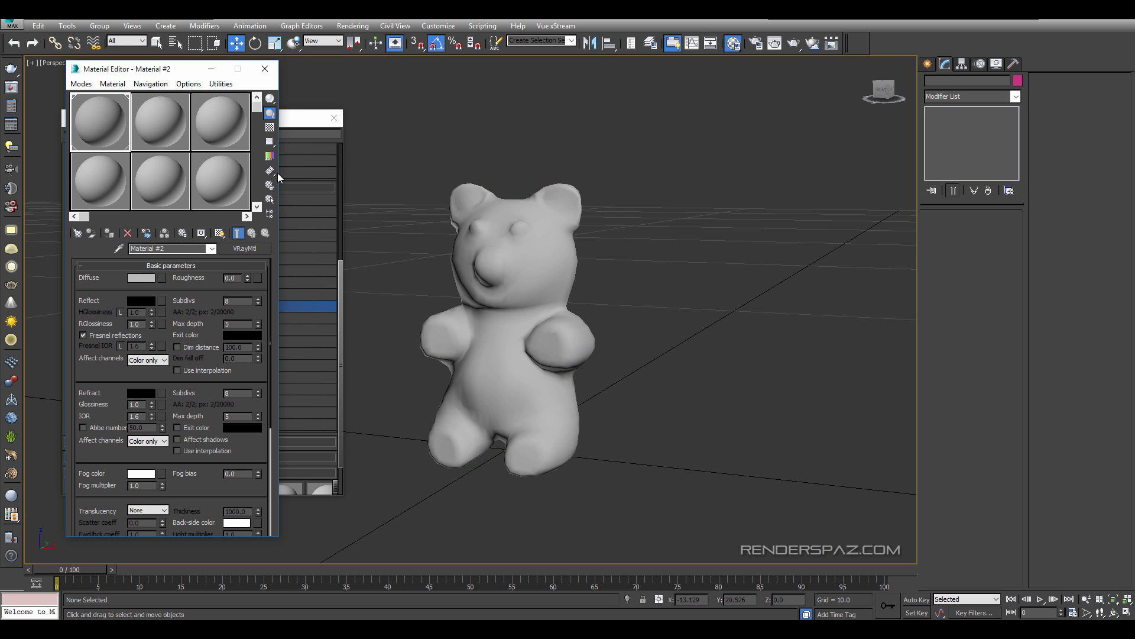
# Rename the bear's material as gummy_bear_Red.
pyautogui.click(162, 248)
pyautogui.write('gummu')
pyautogui.write('_bear_Red')
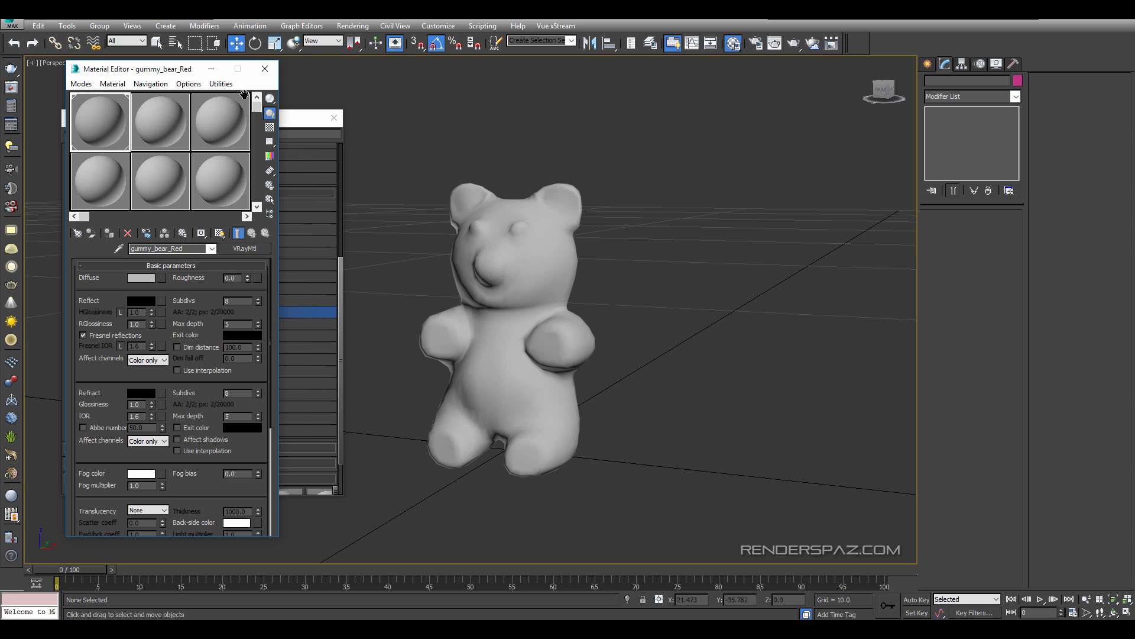
pyautogui.click(132, 278)
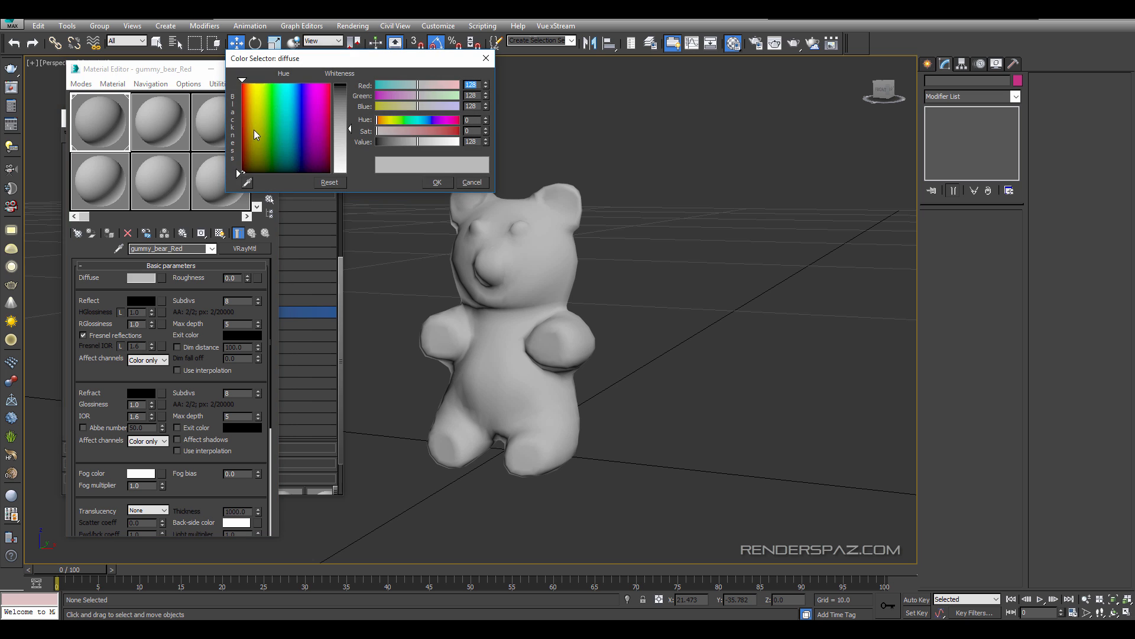
pyautogui.moveTo(254, 130); pyautogui.dragTo(242, 104)
pyautogui.click(472, 182)
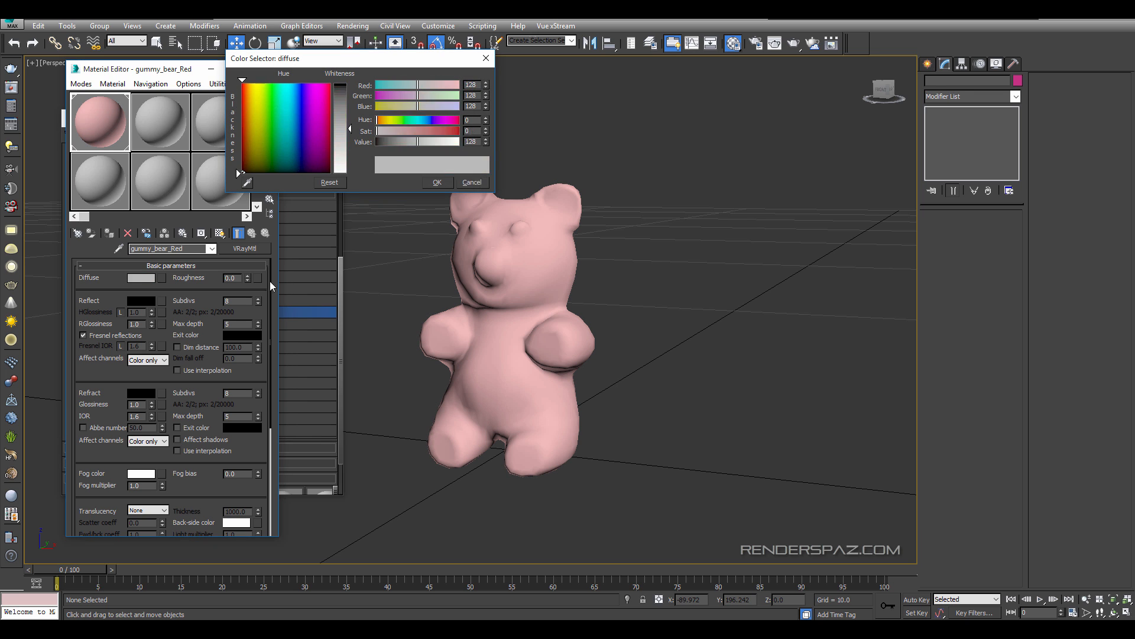
# Change the gummy_bear_Red material's type to VRayFastSSS2 and close the Material Editor.
pyautogui.click(235, 249)
pyautogui.scroll(-3, 93, 297)
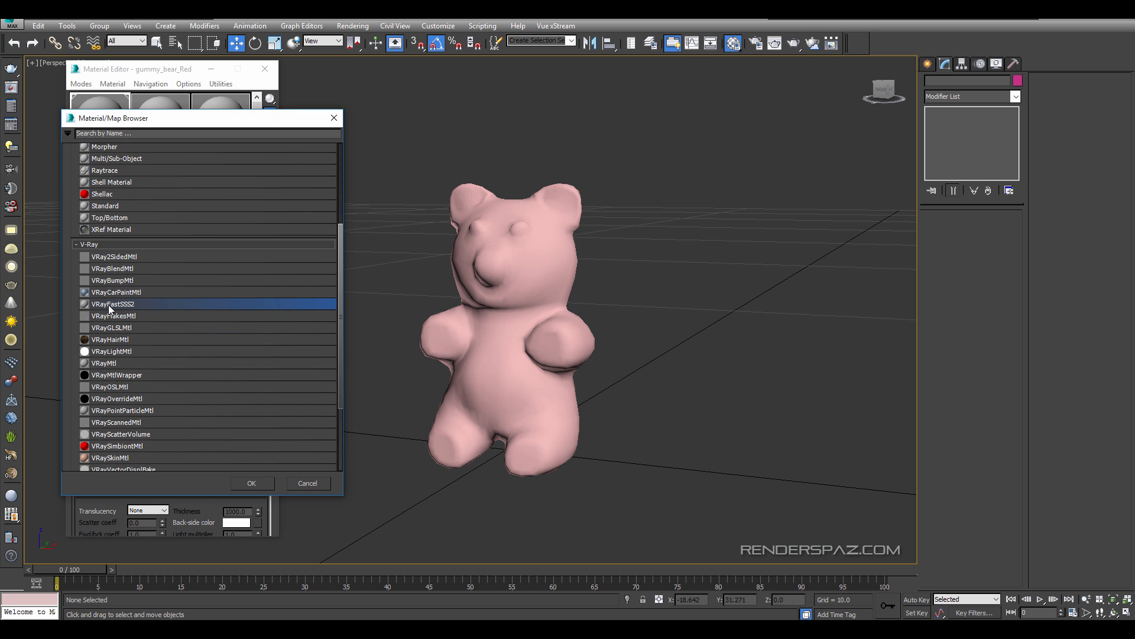
pyautogui.doubleClick(110, 305)
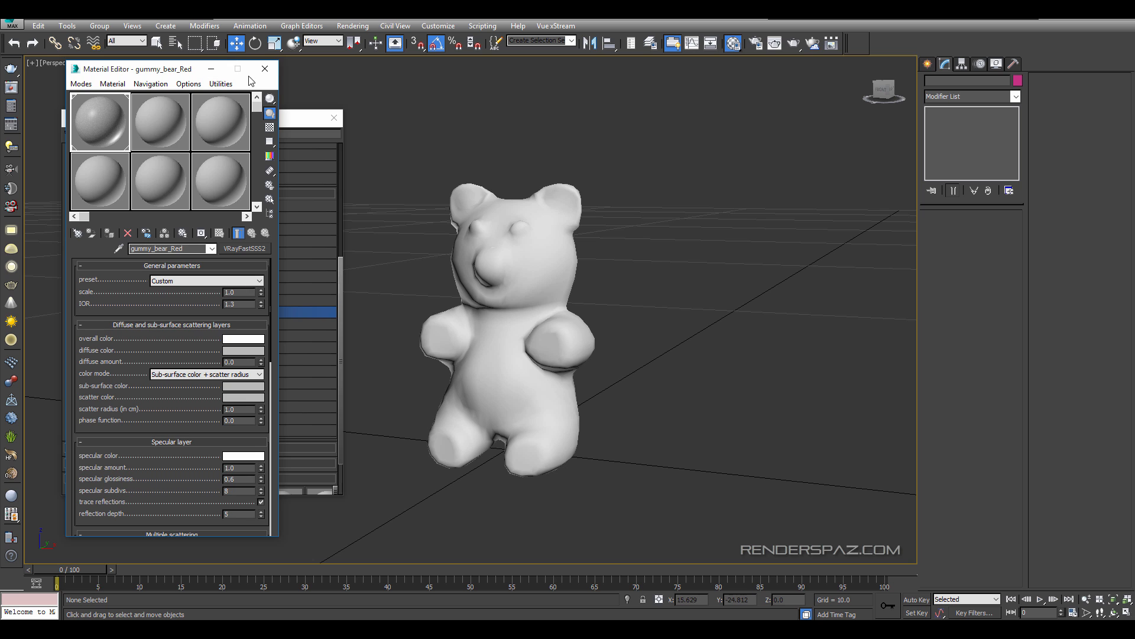
pyautogui.click(265, 68)
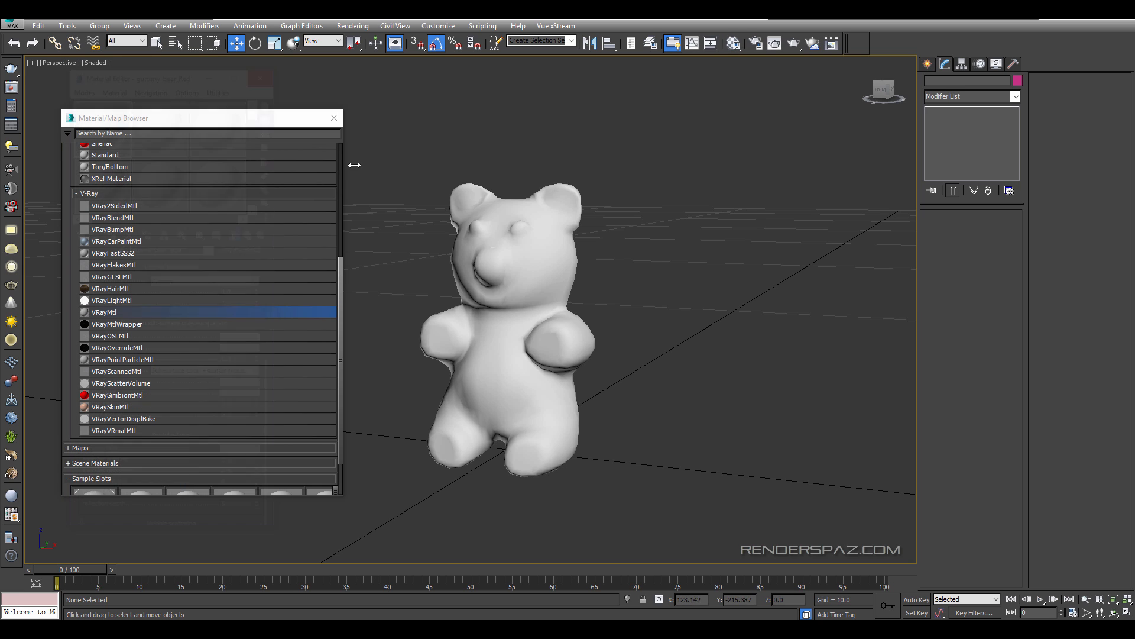
# Render a test of the gummy bear, close the material browser and place the frame buffer clear of the model.
pyautogui.click(353, 37)
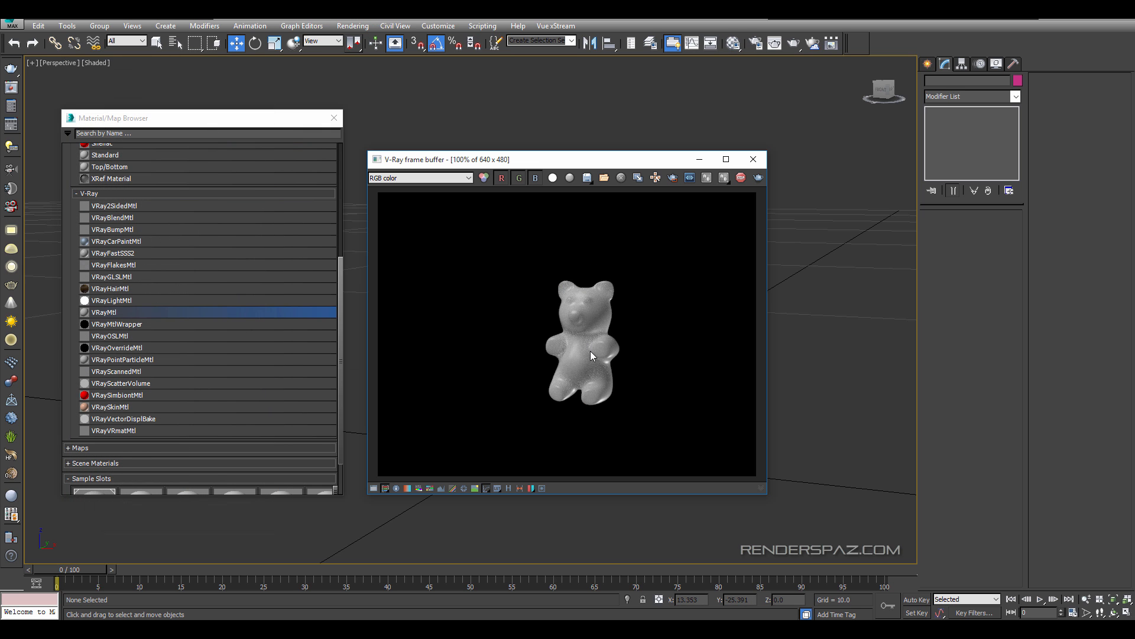
pyautogui.scroll(2, 588, 340)
pyautogui.scroll(-2, 605, 353)
pyautogui.moveTo(593, 159); pyautogui.dragTo(761, 68)
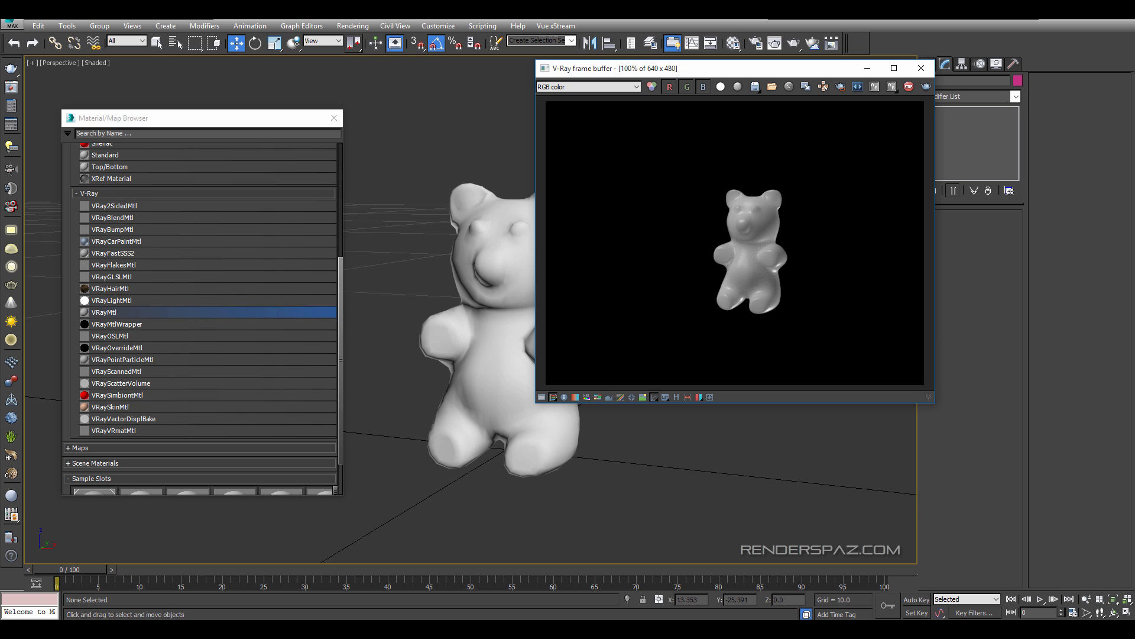
pyautogui.hotkey('shift', 'q')
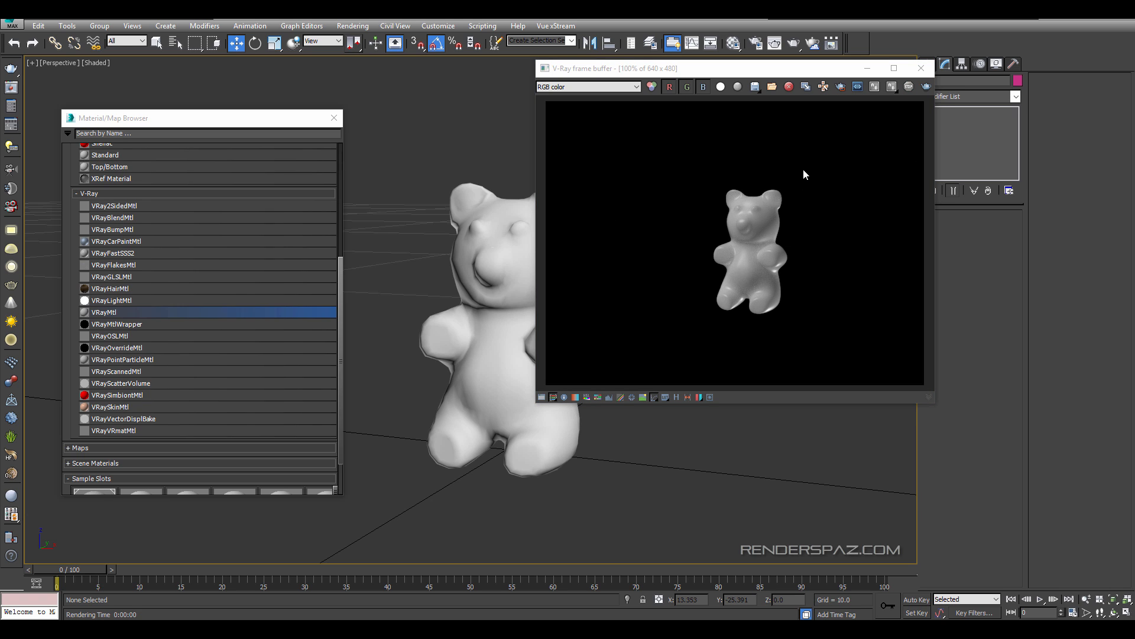
pyautogui.click(332, 118)
pyautogui.moveTo(759, 72); pyautogui.dragTo(240, 78)
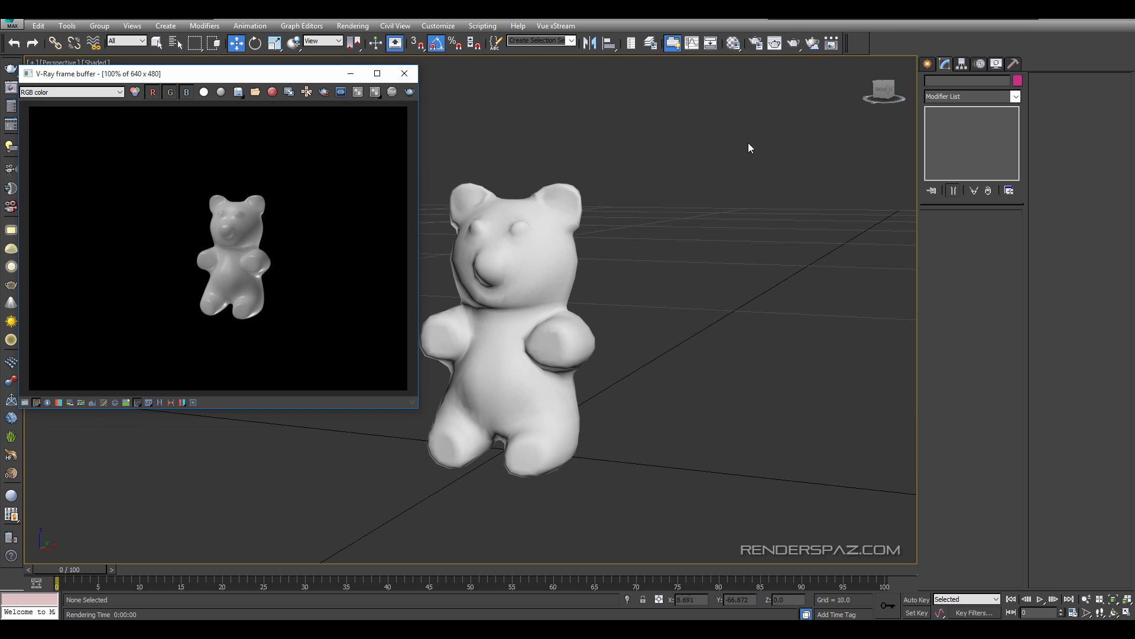
# Create a V-Ray light of type Dome beside the gummy bear in the perspective view.
pyautogui.click(927, 64)
pyautogui.click(960, 82)
pyautogui.click(1016, 99)
pyautogui.click(964, 133)
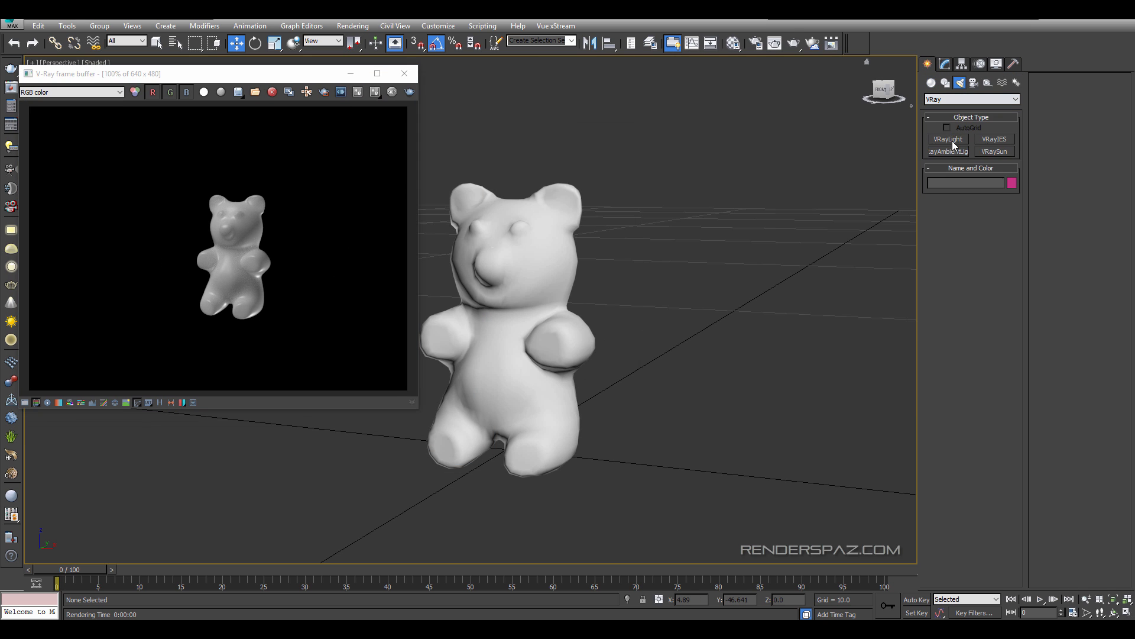
pyautogui.click(949, 139)
pyautogui.click(975, 285)
pyautogui.click(965, 294)
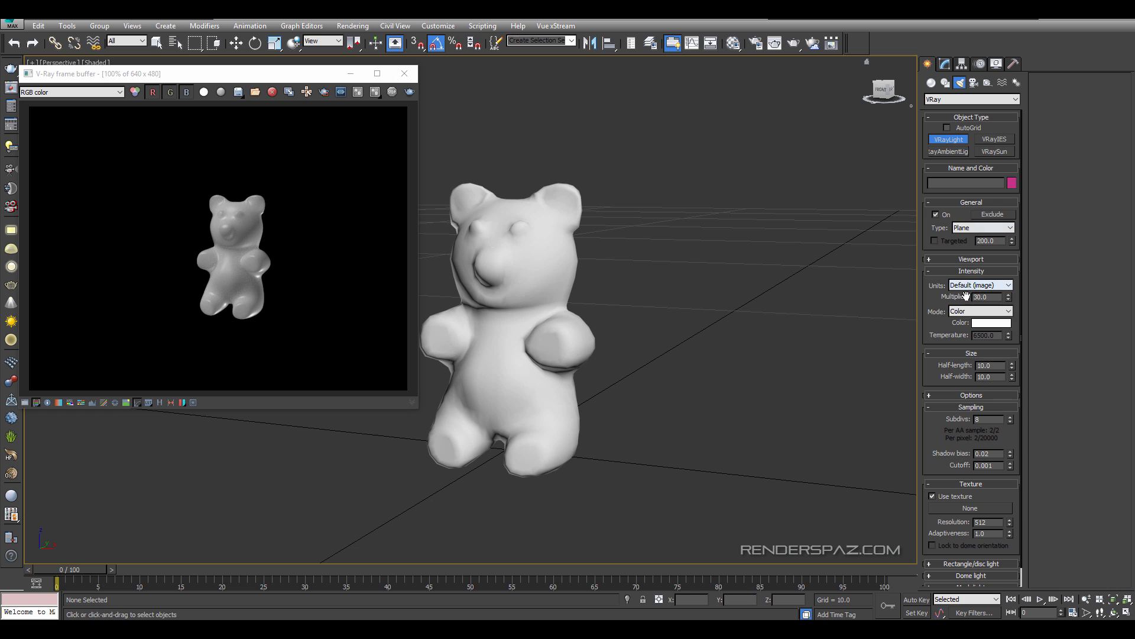
pyautogui.click(982, 228)
pyautogui.click(970, 245)
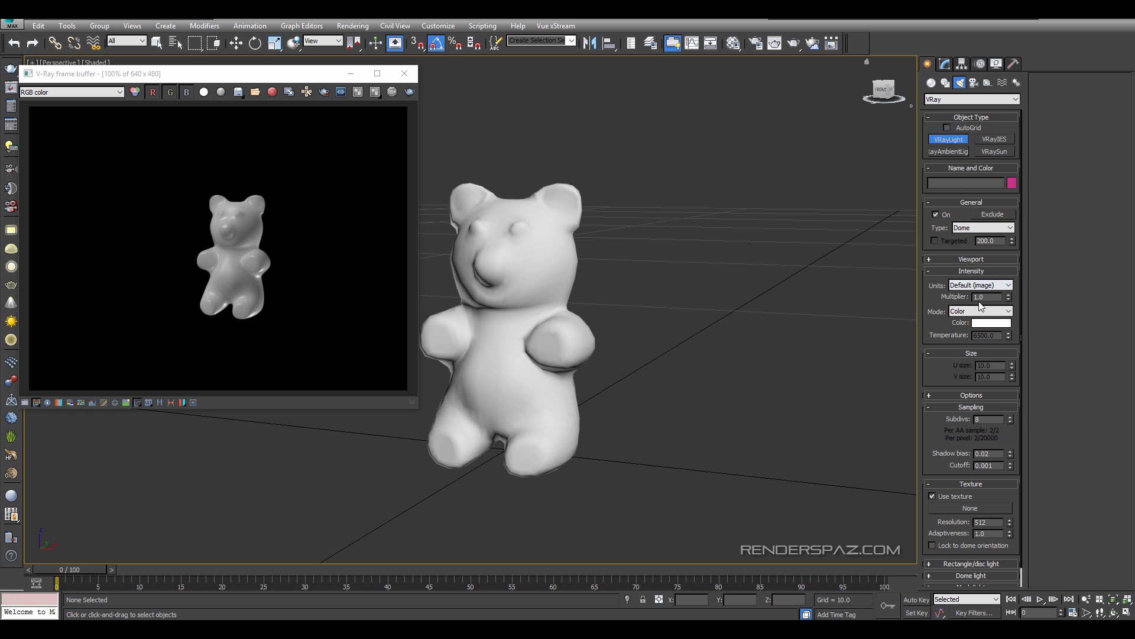
pyautogui.click(828, 256)
pyautogui.press('w')
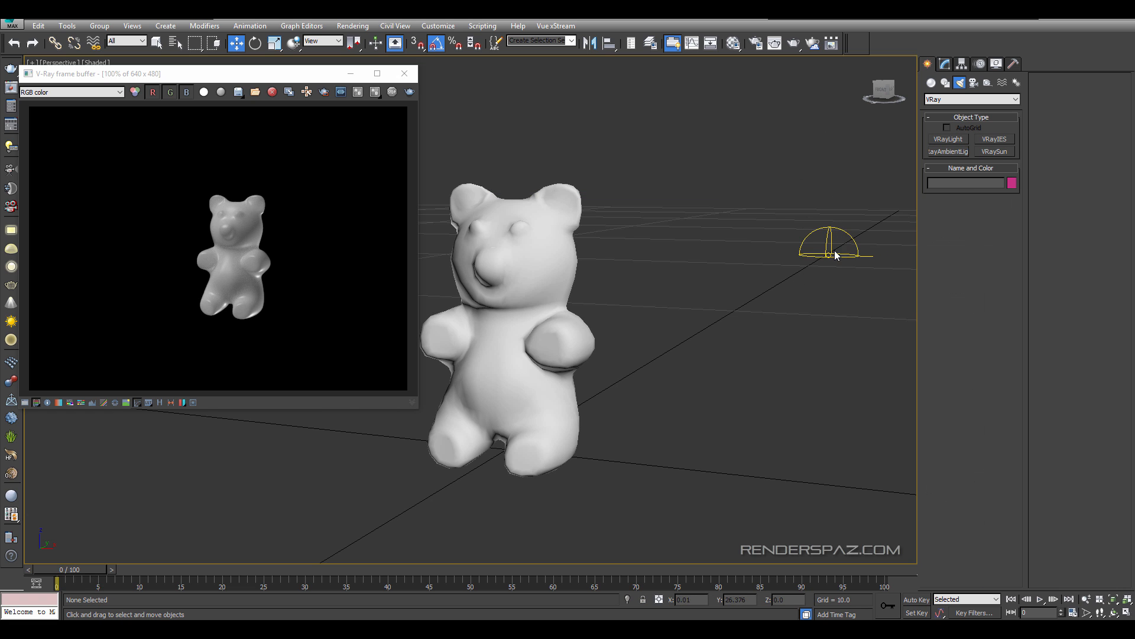
# Make the dome light invisible and turn on Spherical (full dome) for it.
pyautogui.click(944, 63)
pyautogui.scroll(-2, 937, 379)
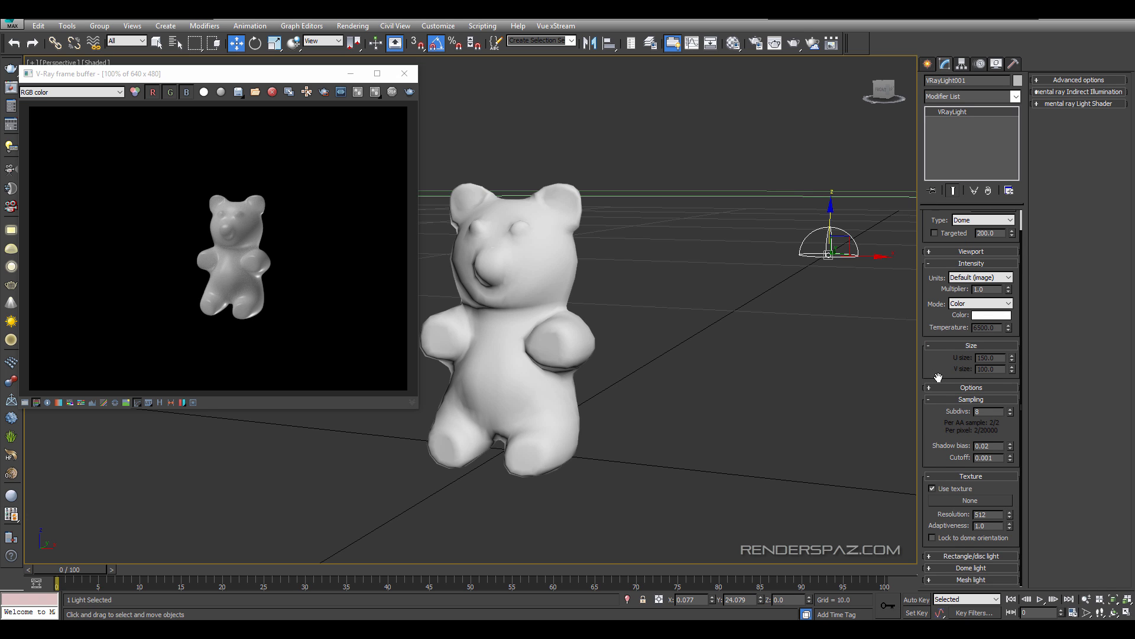
pyautogui.click(947, 388)
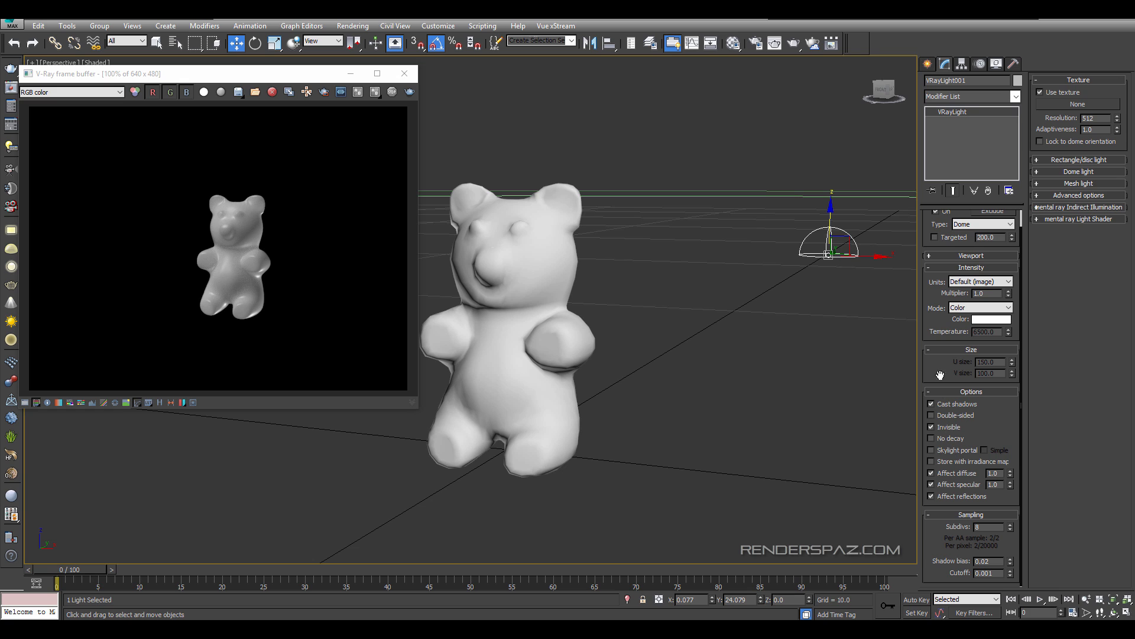
pyautogui.click(966, 515)
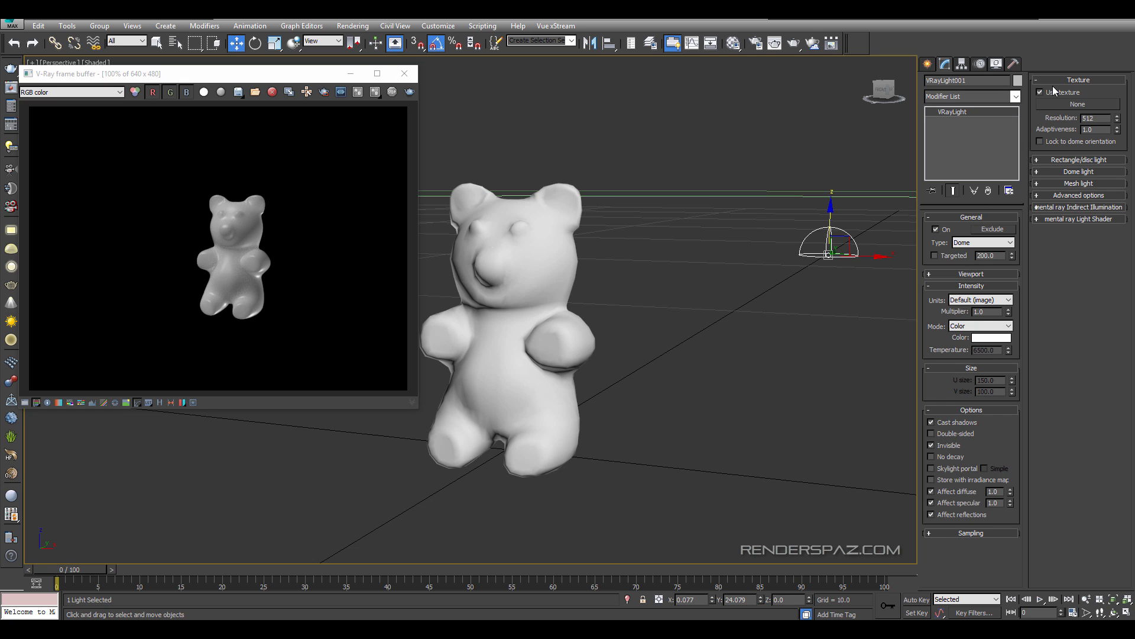
pyautogui.click(1078, 173)
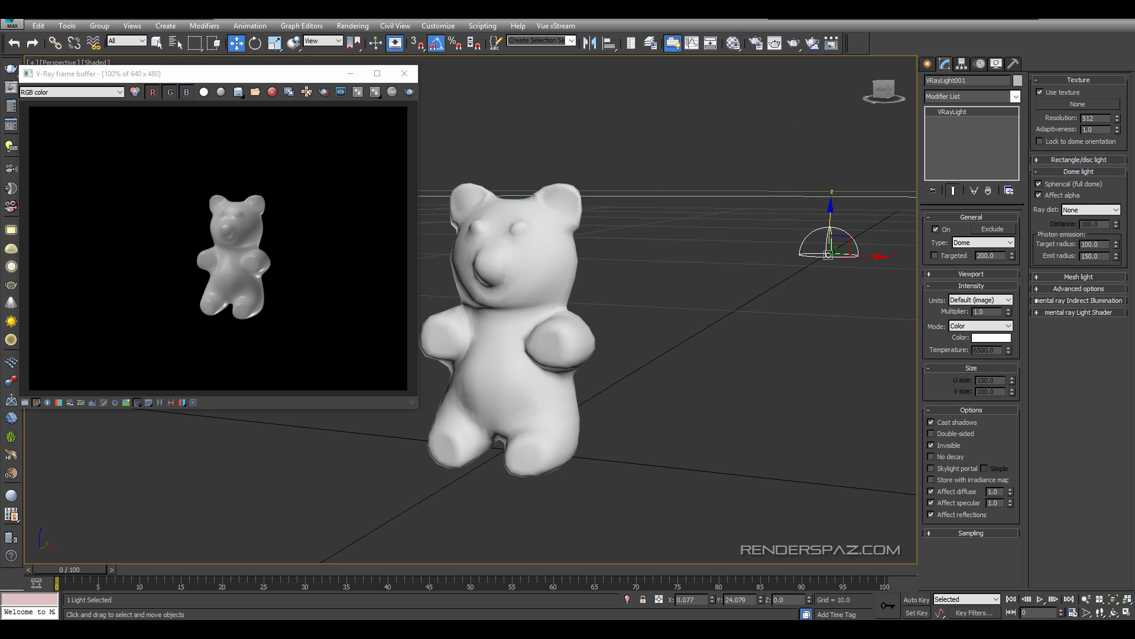
# Assign the VRayHDRI map using hdr_studio.hdr as the dome light's texture and set the texture resolution to 2048.
pyautogui.press('m')
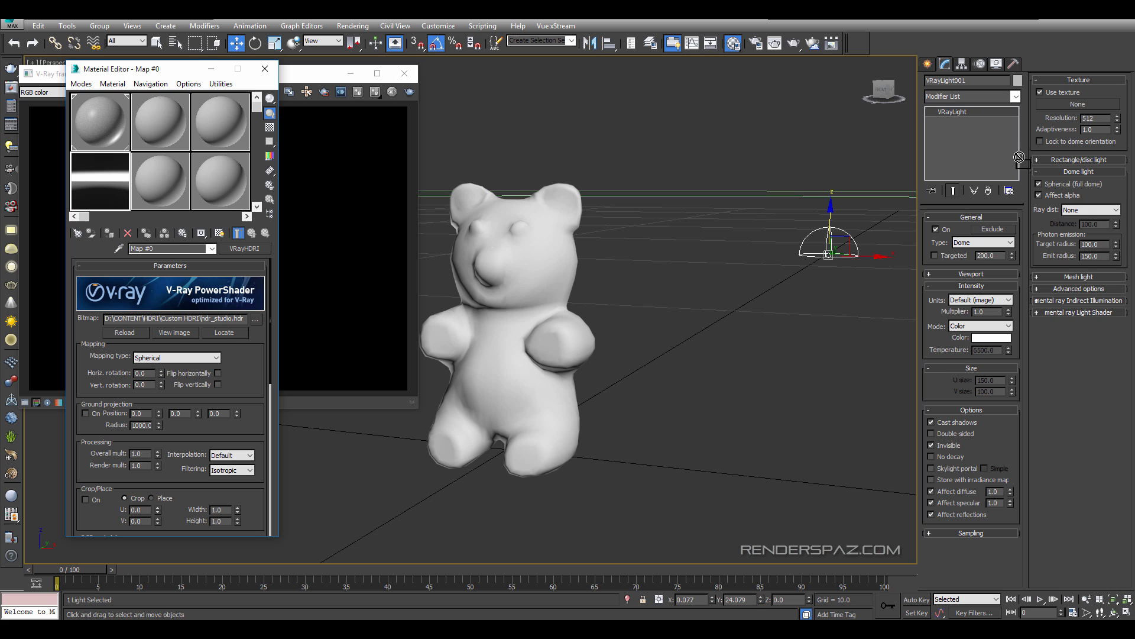
pyautogui.moveTo(1069, 111); pyautogui.dragTo(1069, 110)
pyautogui.click(540, 355)
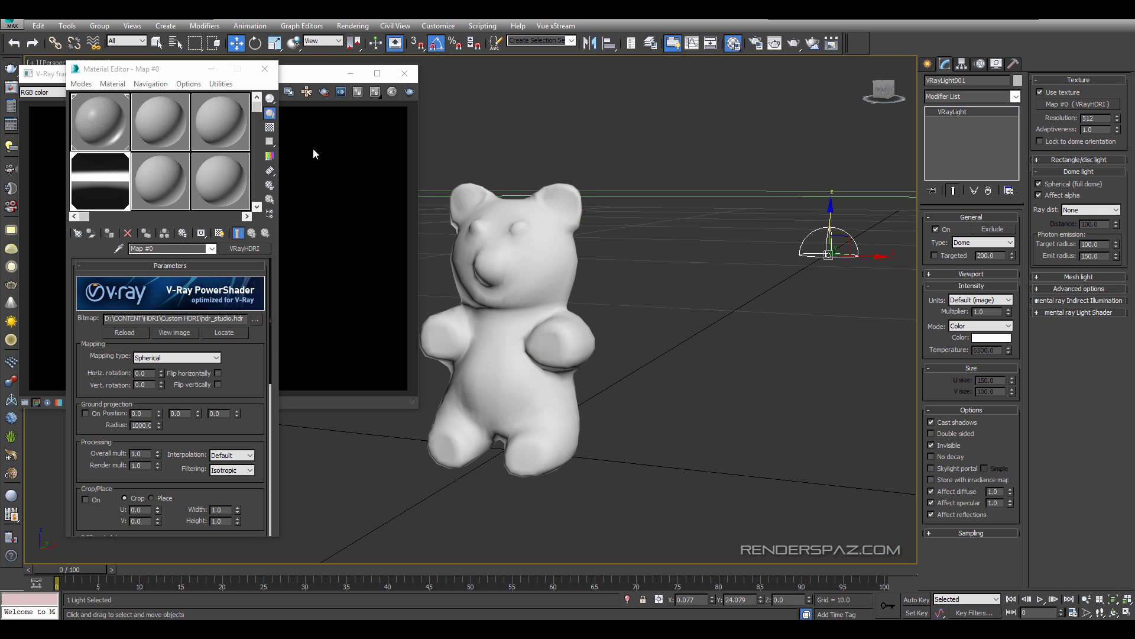
pyautogui.click(265, 69)
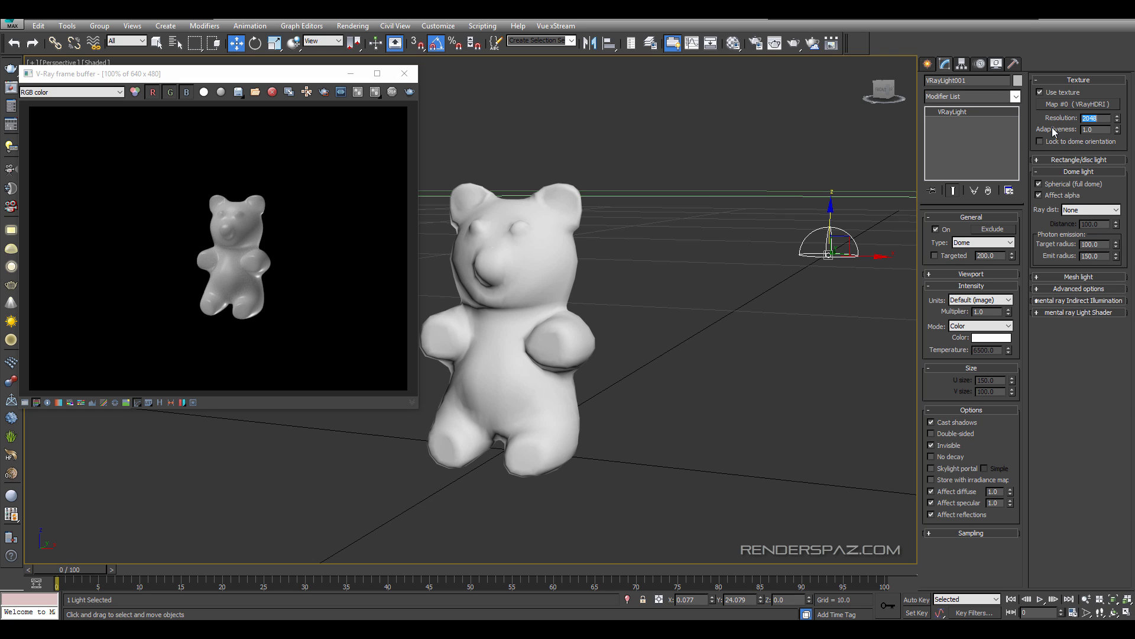
# Render the gummy bear under the dome light, examine the surface shading up close and close the frame buffer.
pyautogui.click(391, 93)
pyautogui.scroll(3, 246, 249)
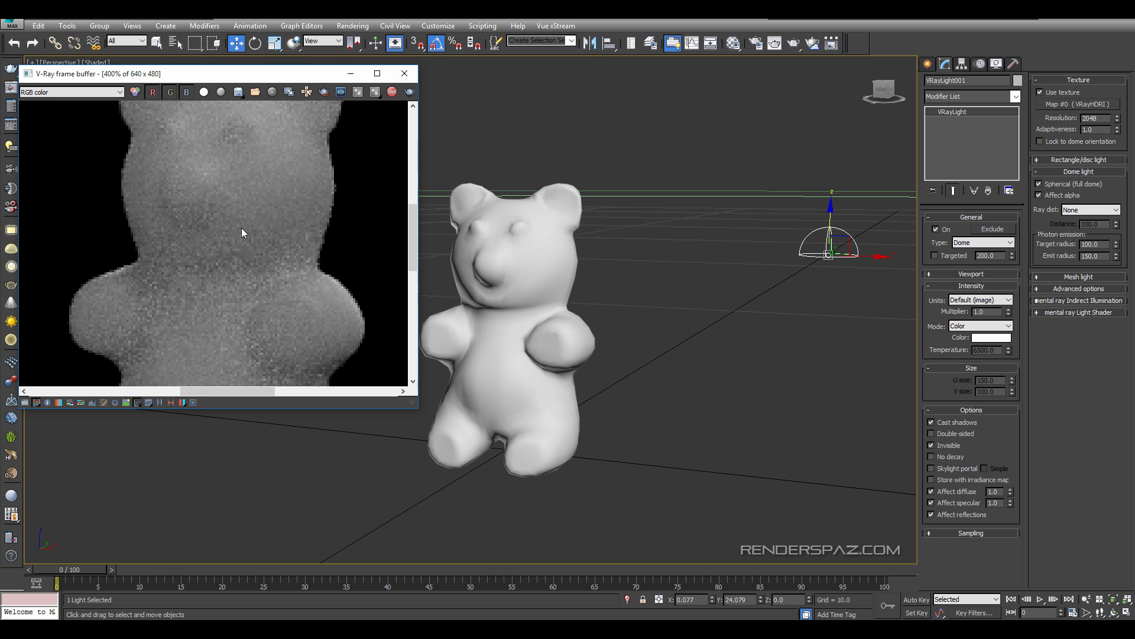
pyautogui.scroll(-1, 243, 233)
pyautogui.moveTo(309, 84); pyautogui.dragTo(381, 83)
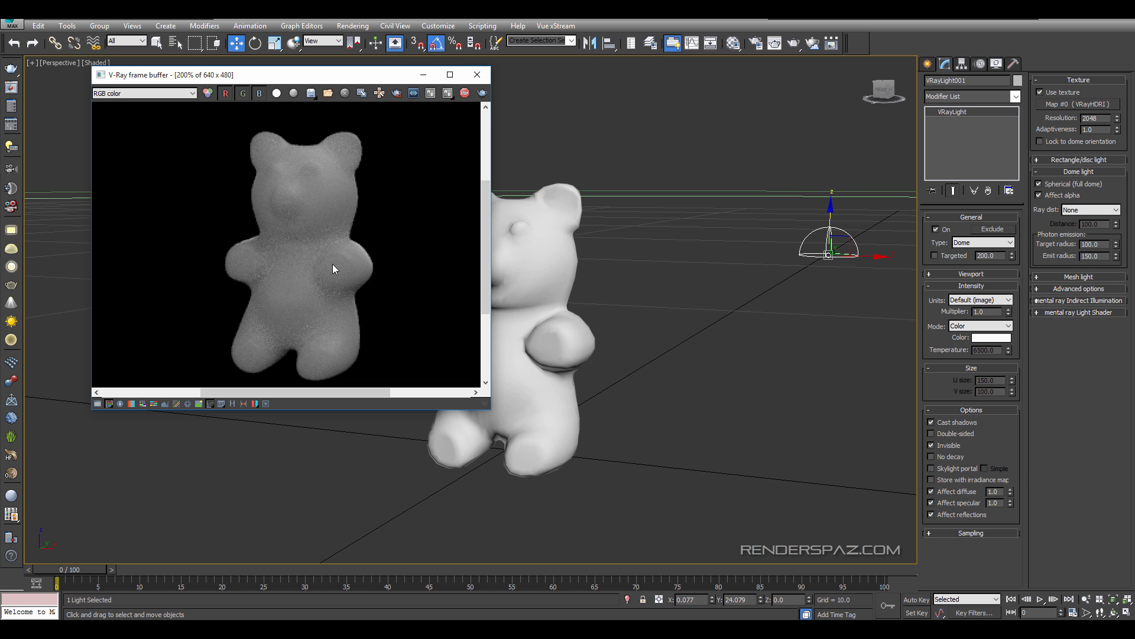
pyautogui.click(477, 75)
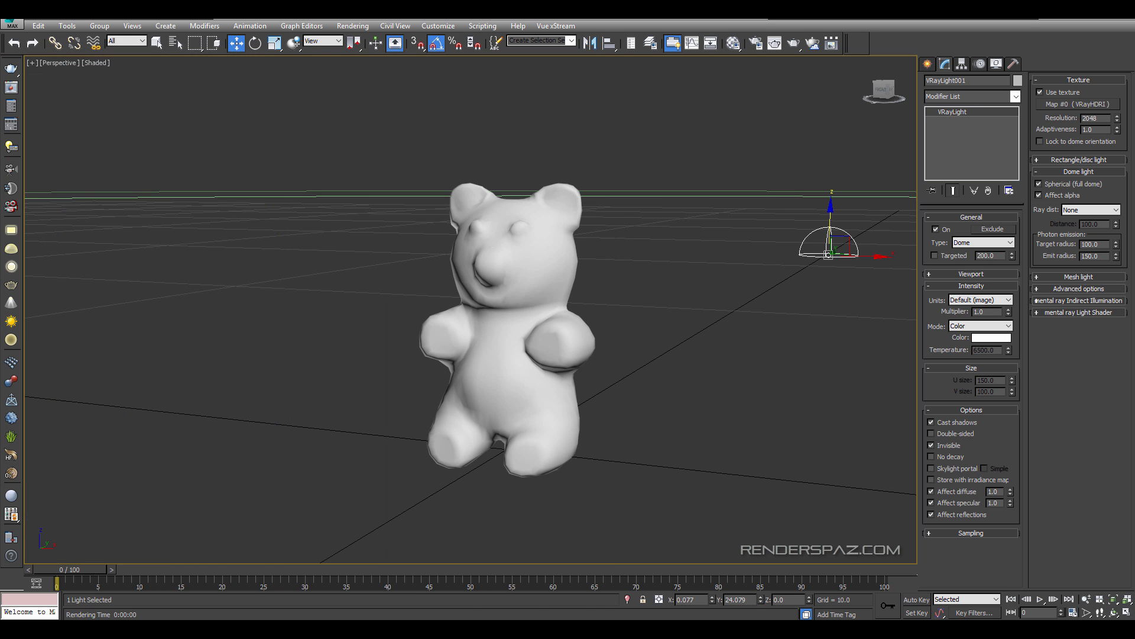
# Open the render settings, set the target to ActiveShade Mode and assign V-Ray RT as its renderer.
pyautogui.click(353, 26)
pyautogui.click(368, 78)
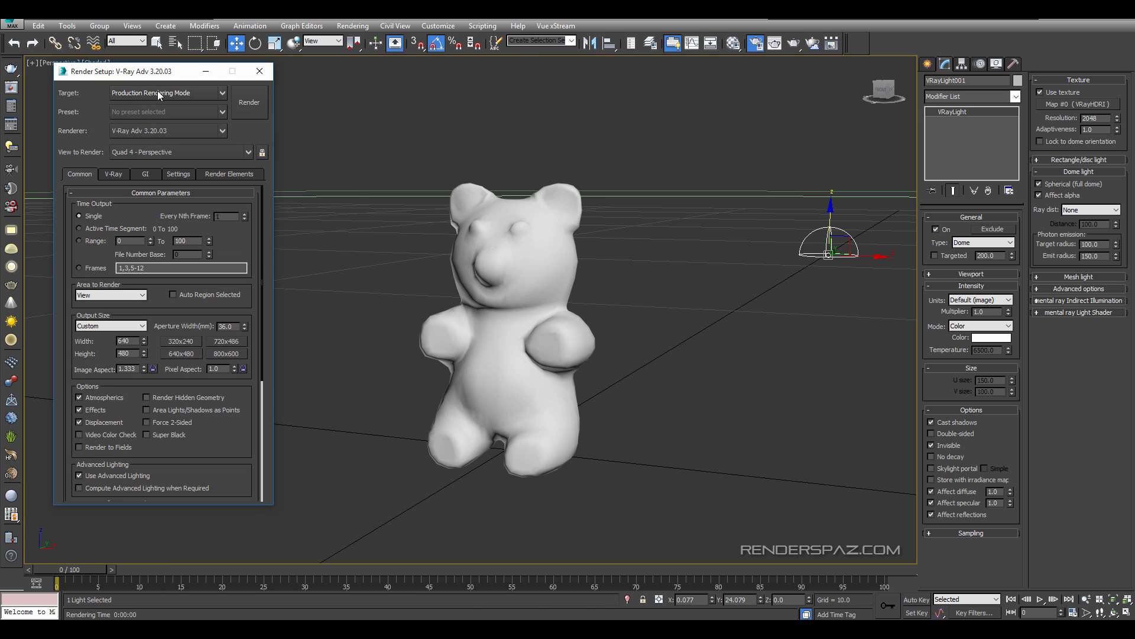
pyautogui.click(177, 94)
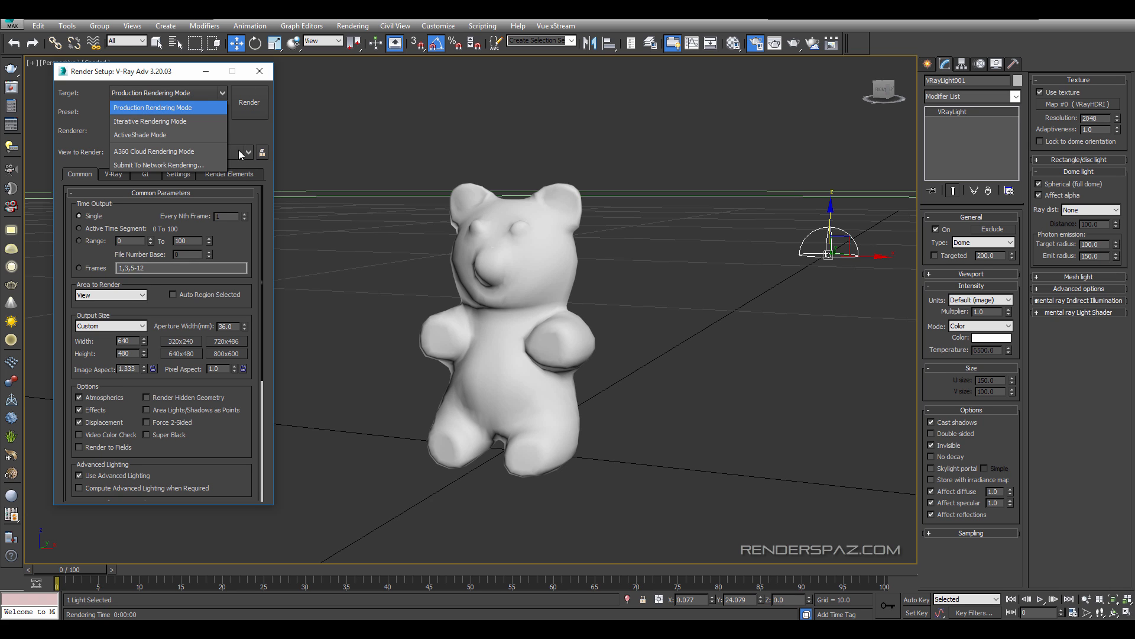
pyautogui.click(239, 129)
pyautogui.click(176, 95)
pyautogui.click(154, 136)
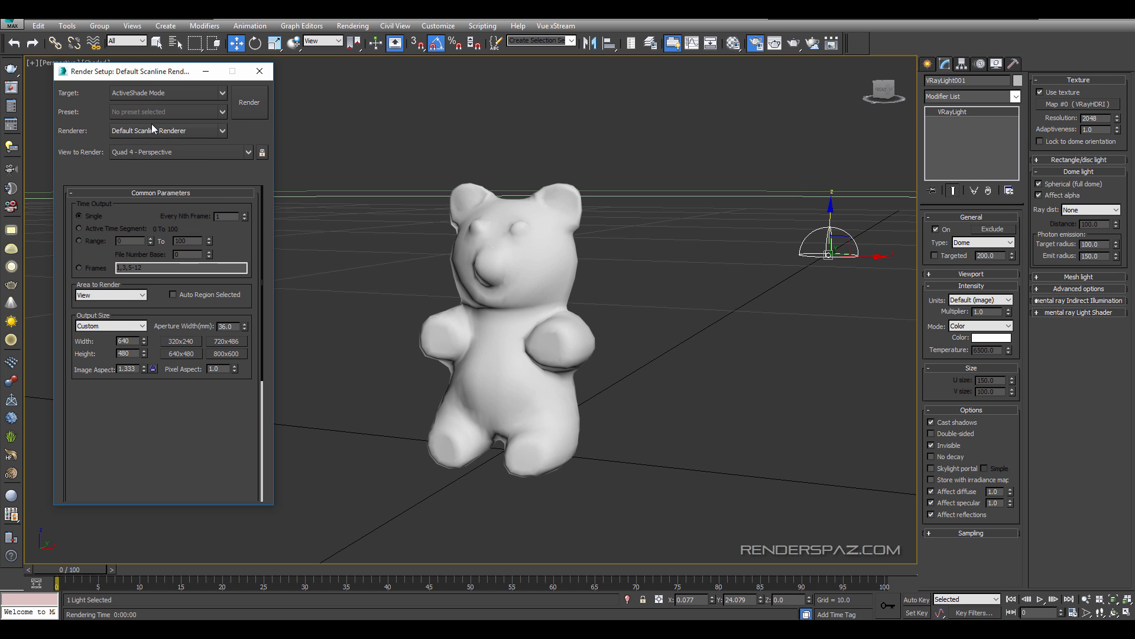
pyautogui.click(153, 131)
pyautogui.click(153, 155)
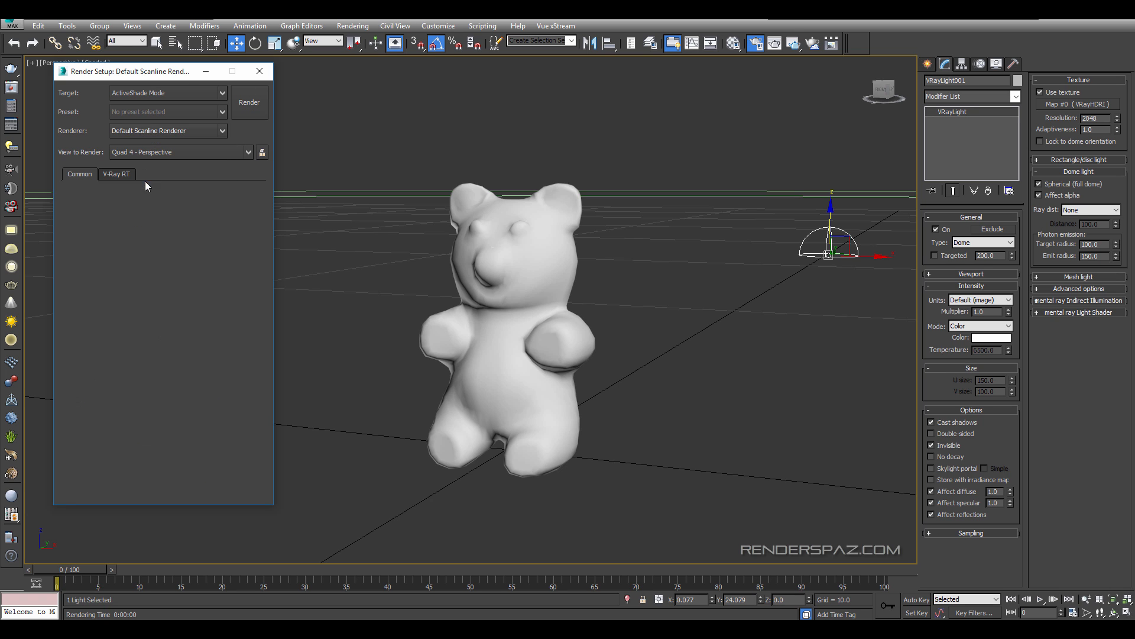
# Start the ActiveShade render of the perspective view, dismiss the V-Ray messages and move the frame buffer aside.
pyautogui.click(254, 106)
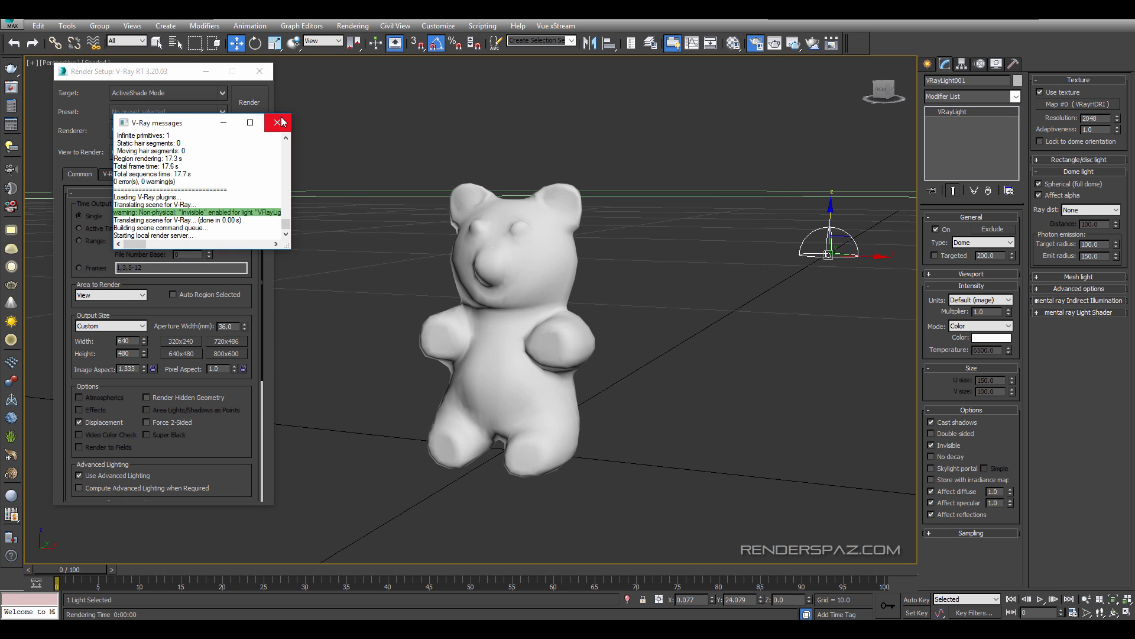
pyautogui.click(278, 122)
pyautogui.moveTo(322, 75); pyautogui.dragTo(356, 85)
# Turn off Warn for non-physical settings in the V-Ray RT options.
pyautogui.scroll(-1, 320, 249)
pyautogui.click(118, 177)
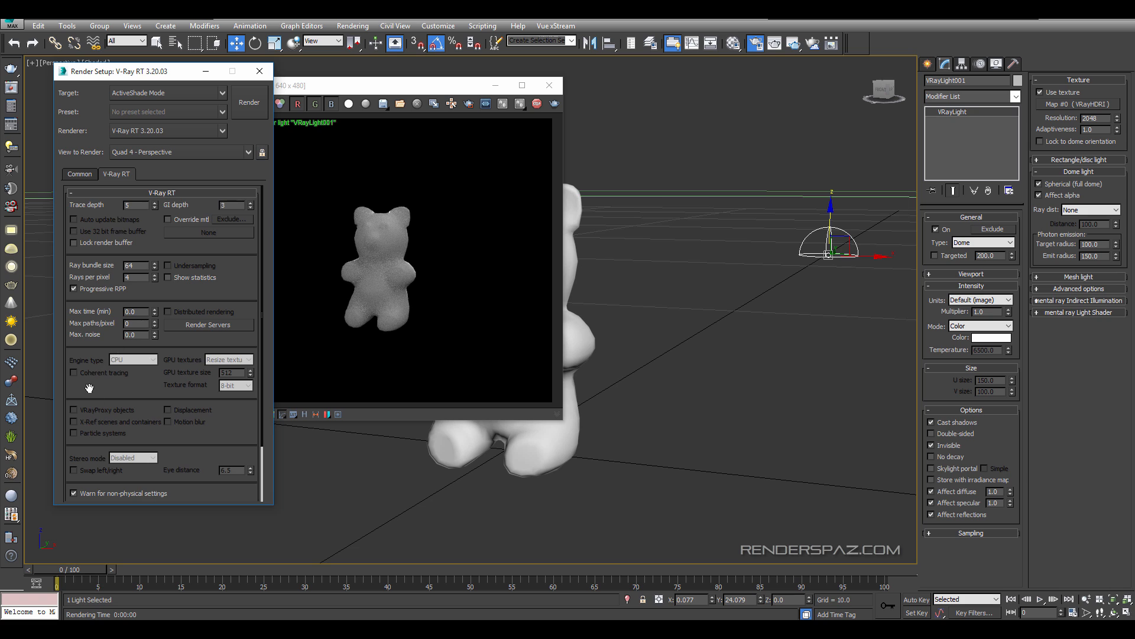
pyautogui.scroll(-3, 87, 387)
pyautogui.click(99, 428)
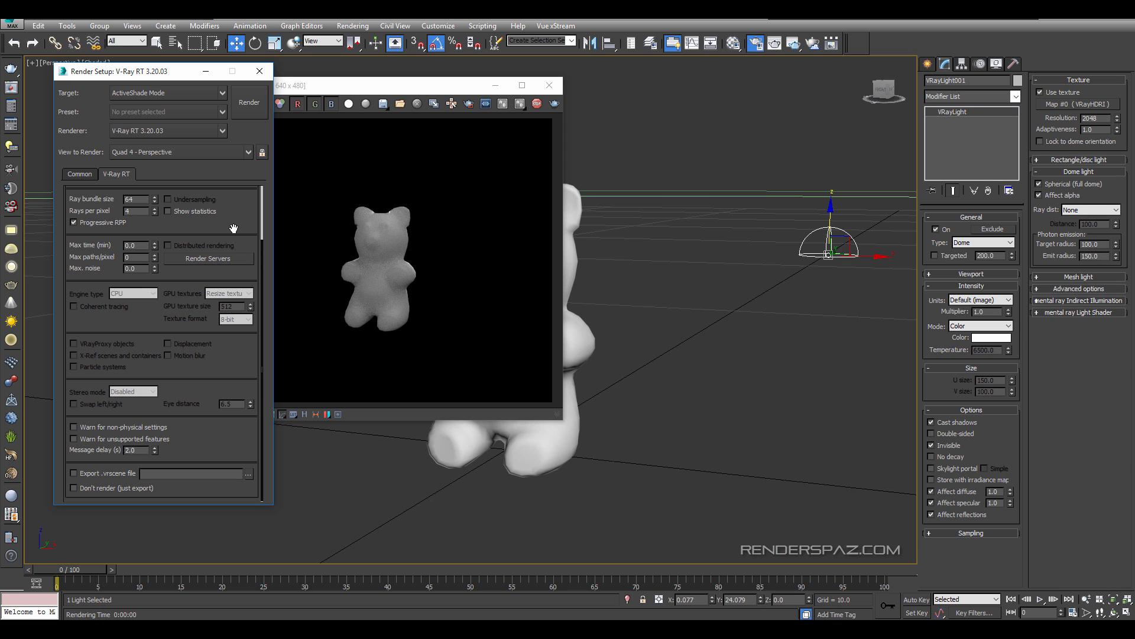
pyautogui.scroll(1, 235, 228)
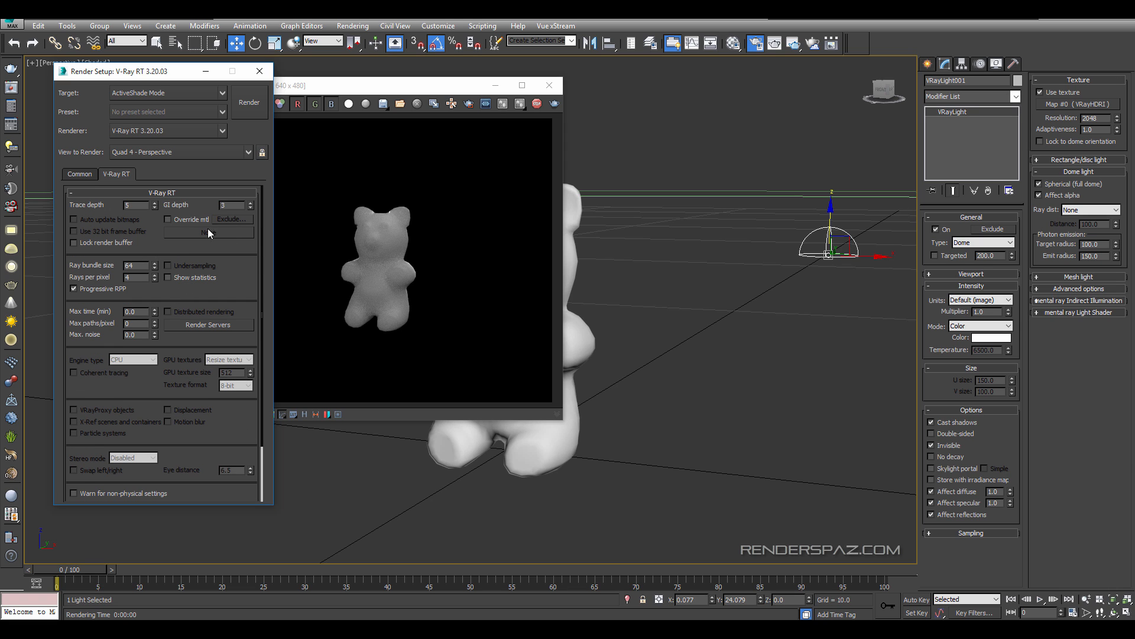
# Select the gummy bear and set its TurboSmooth iterations to 2.
pyautogui.click(648, 315)
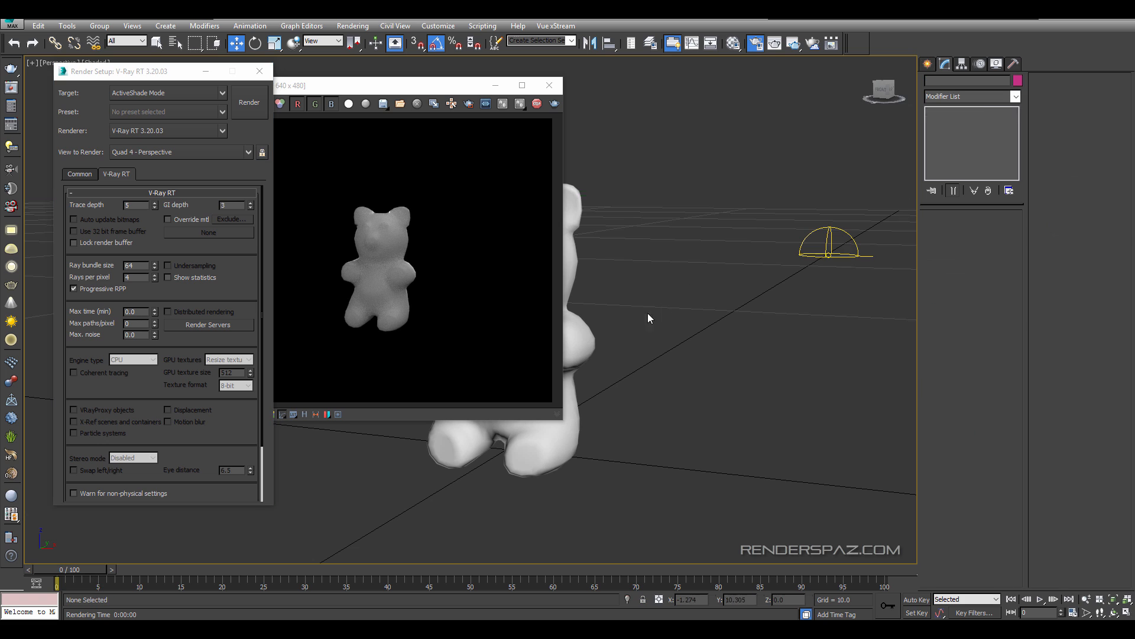
pyautogui.click(581, 339)
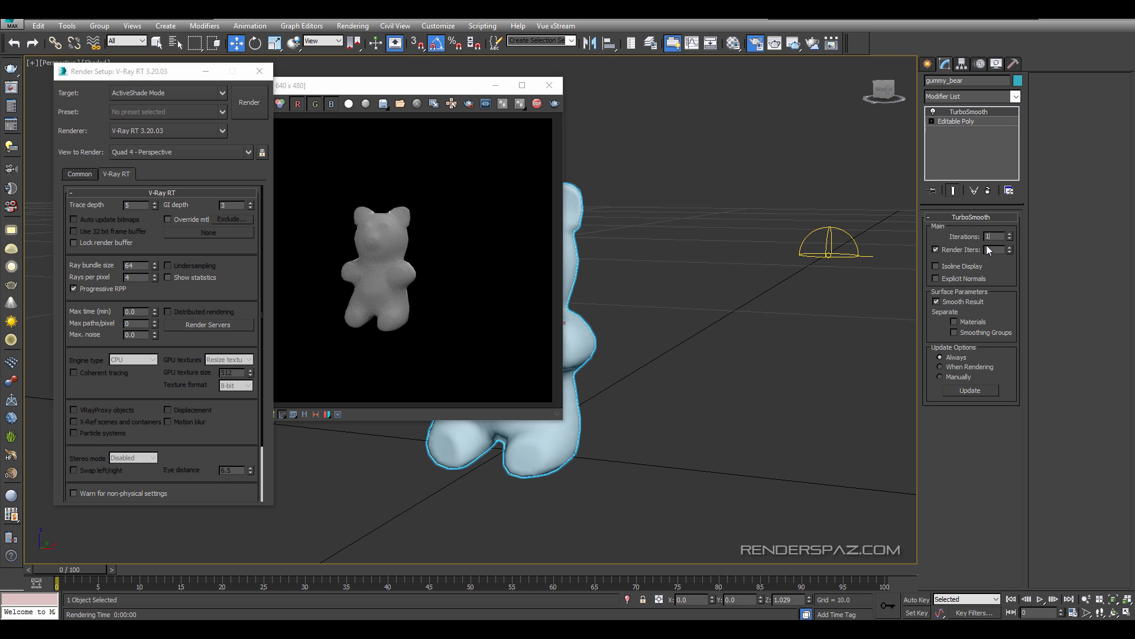
pyautogui.write('2')
pyautogui.press('Return')
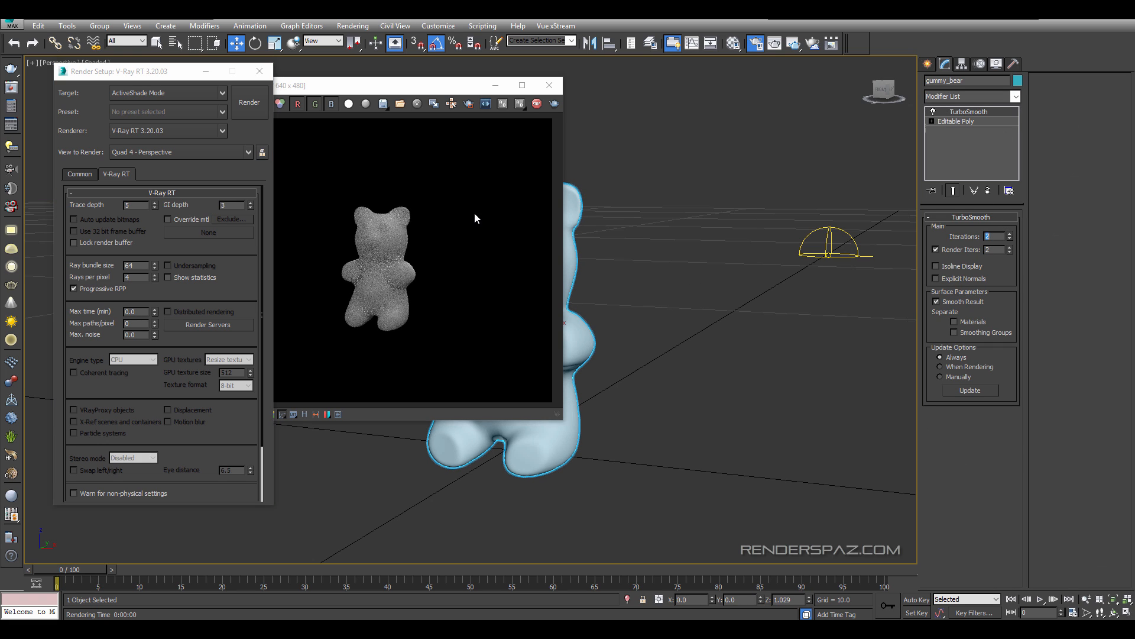
# Set the V-Ray RT ray bundle size to 164 and the trace depth to 1, and close the render settings.
pyautogui.click(132, 266)
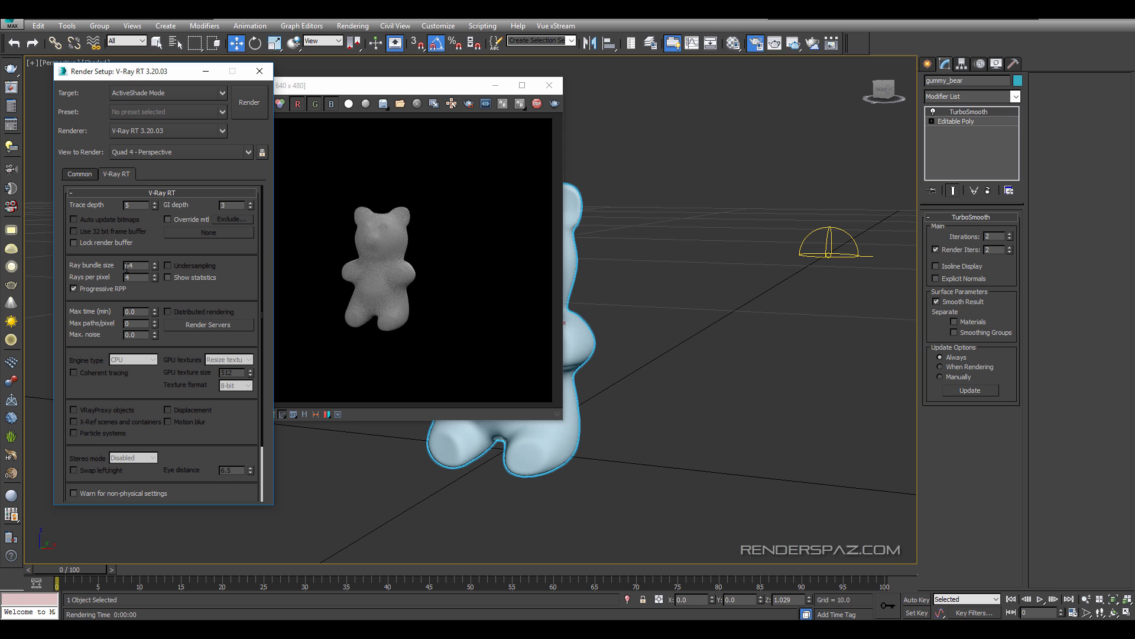
pyautogui.doubleClick(136, 205)
pyautogui.write('16')
pyautogui.press('Return')
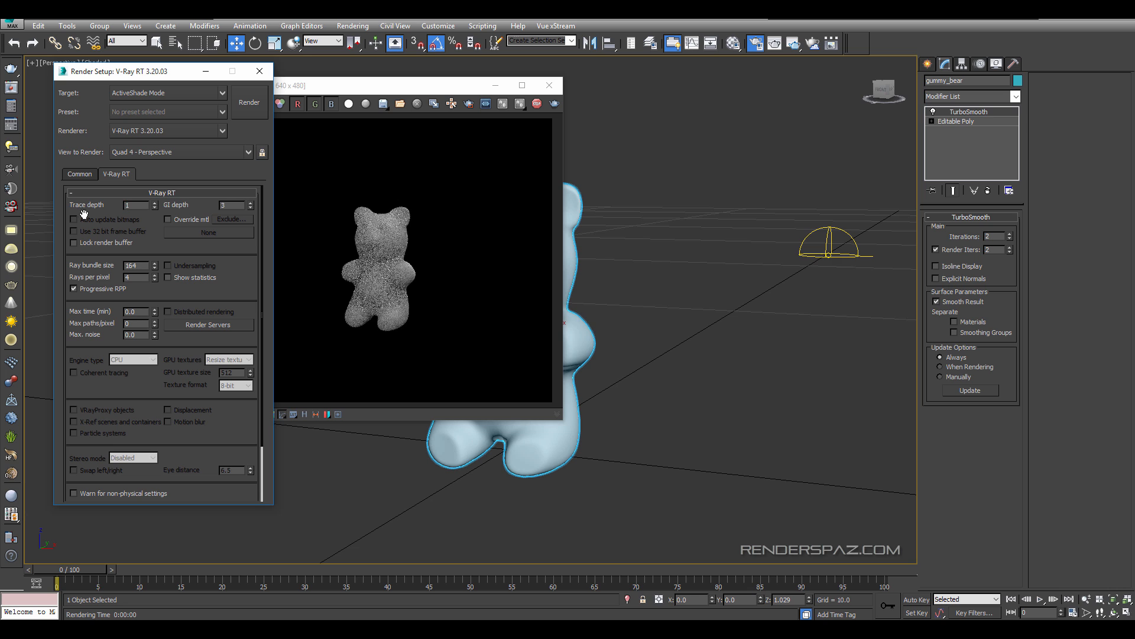
pyautogui.press('Return')
pyautogui.click(259, 71)
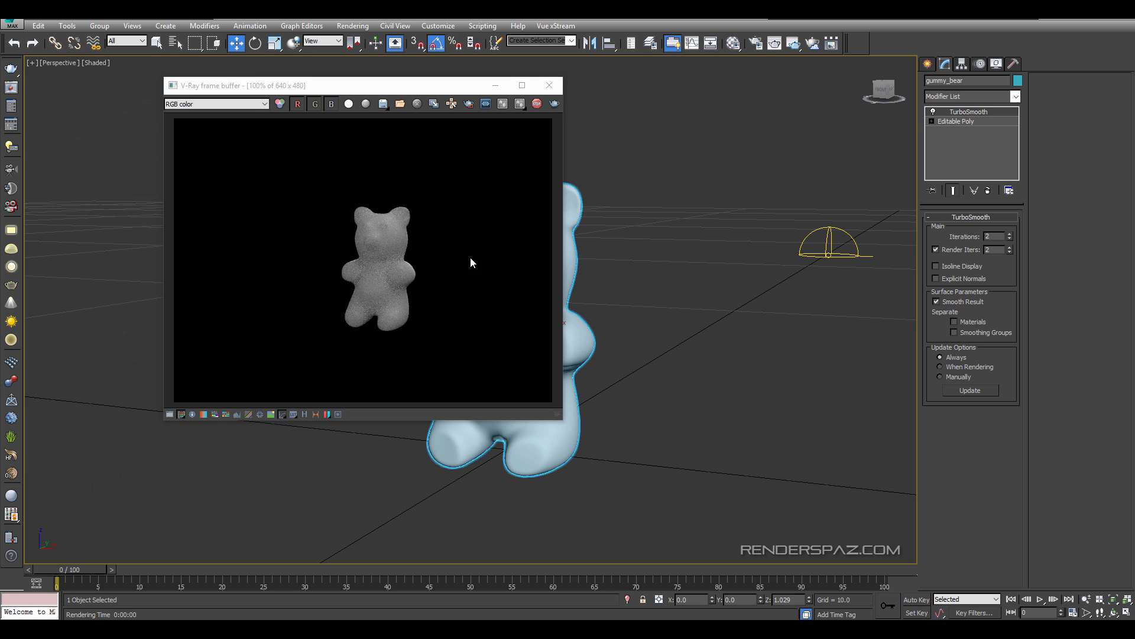
# Put the frame buffer away, deselect the bear and orbit to an angled perspective view with Realistic shading.
pyautogui.moveTo(426, 89); pyautogui.dragTo(314, 67)
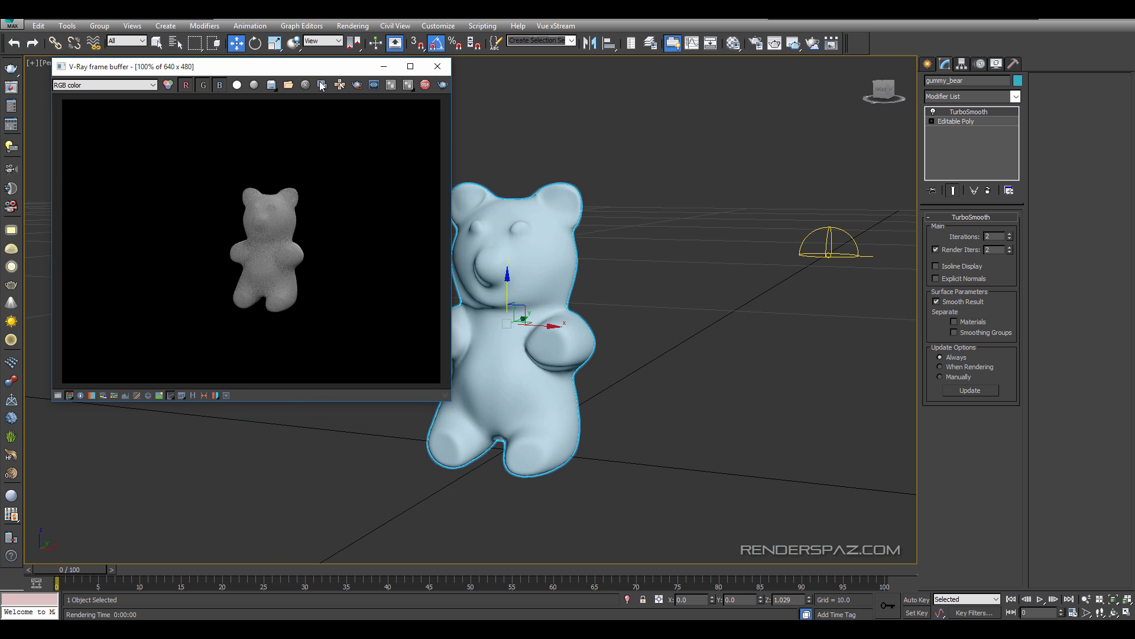
pyautogui.click(616, 225)
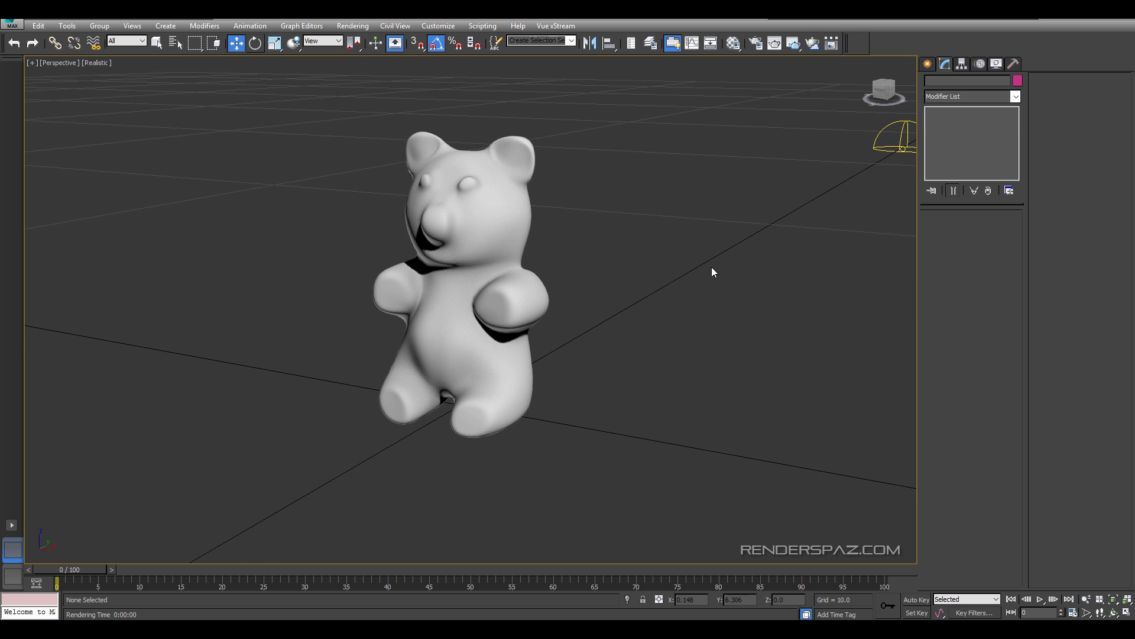
pyautogui.keyDown('alt'); pyautogui.moveTo(712, 269); pyautogui.dragTo(895, 153, button='middle'); pyautogui.keyUp('alt')
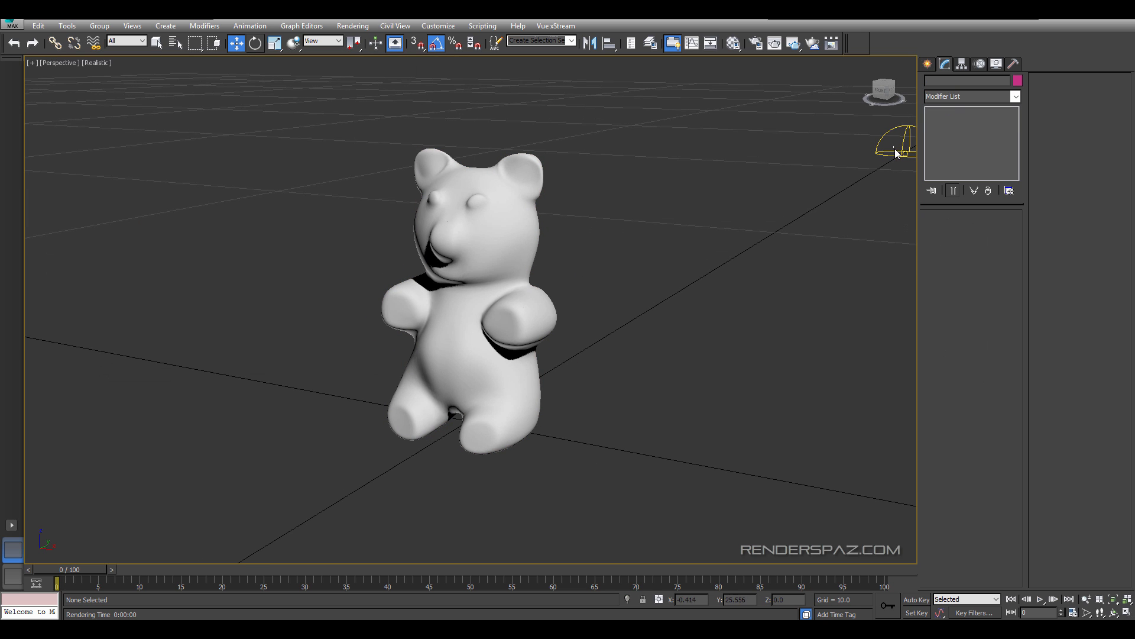
pyautogui.click(896, 153)
pyautogui.click(721, 258)
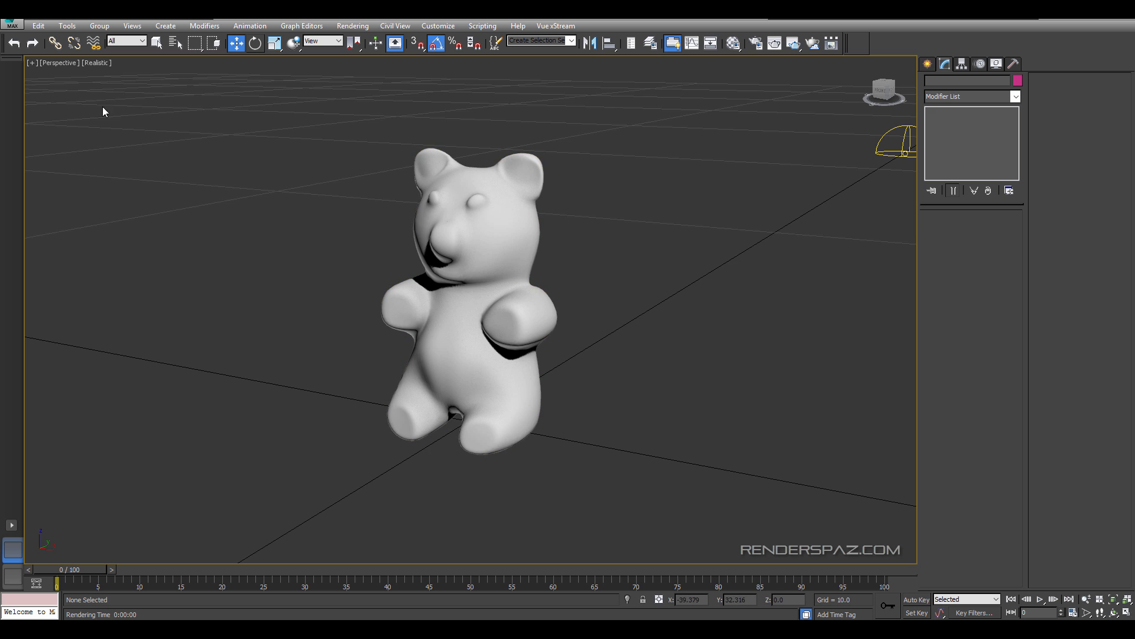
pyautogui.press('m')
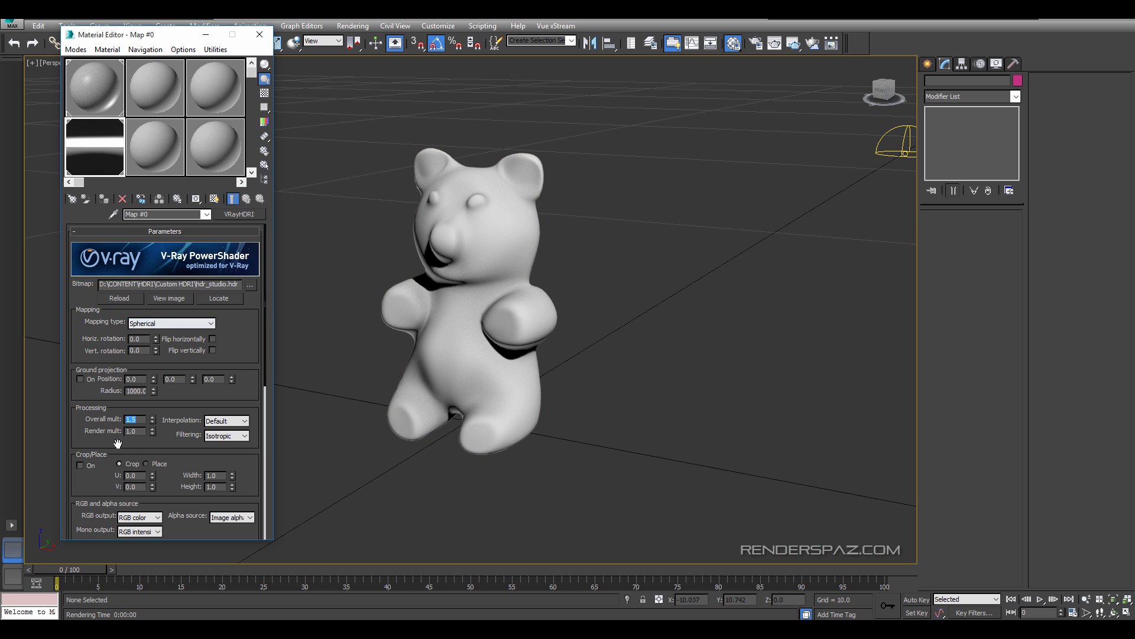
pyautogui.click(259, 34)
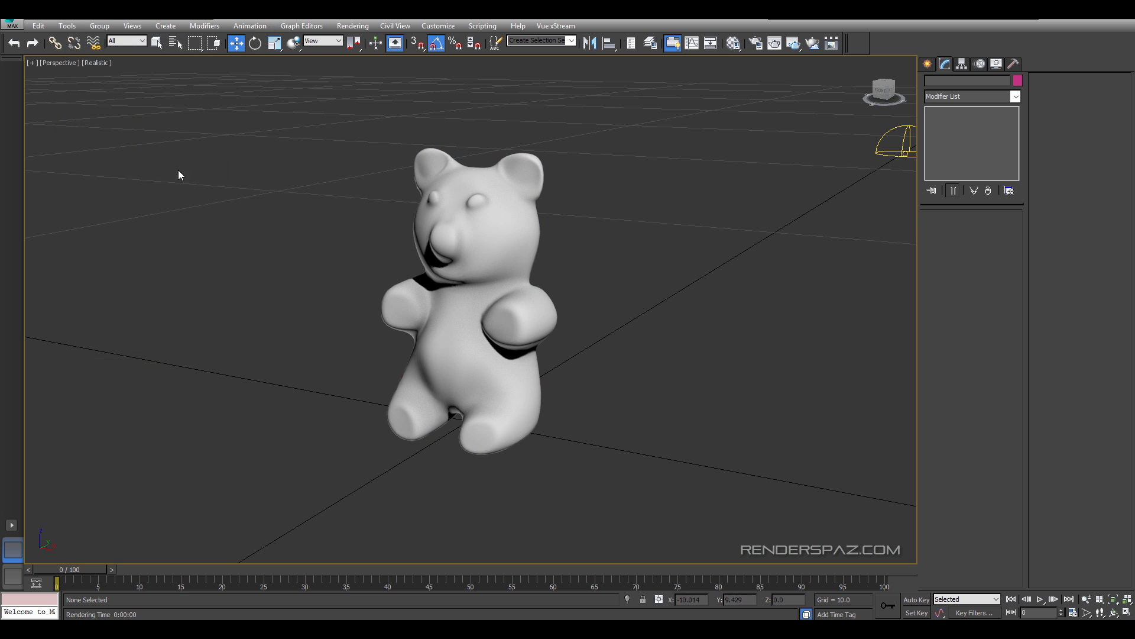
# Split the workspace into two side-by-side perspective viewports, one Realistic and one Wireframe, and frame the bear in both.
pyautogui.click(59, 63)
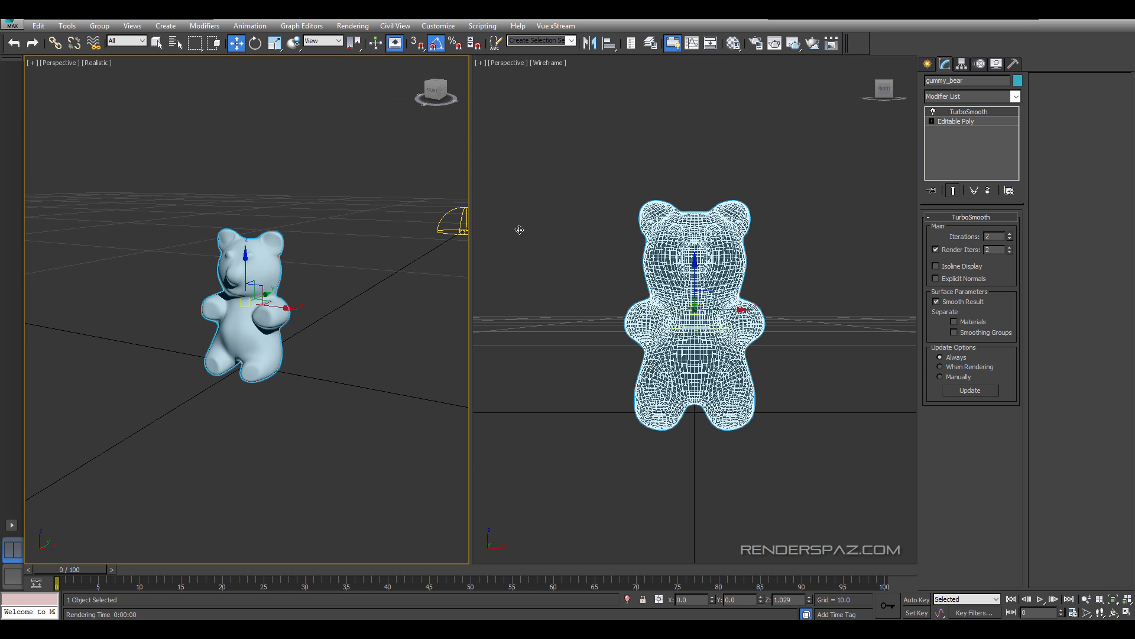
pyautogui.click(657, 166)
pyautogui.keyDown('alt'); pyautogui.moveTo(747, 248); pyautogui.dragTo(716, 267, button='middle'); pyautogui.keyUp('alt')
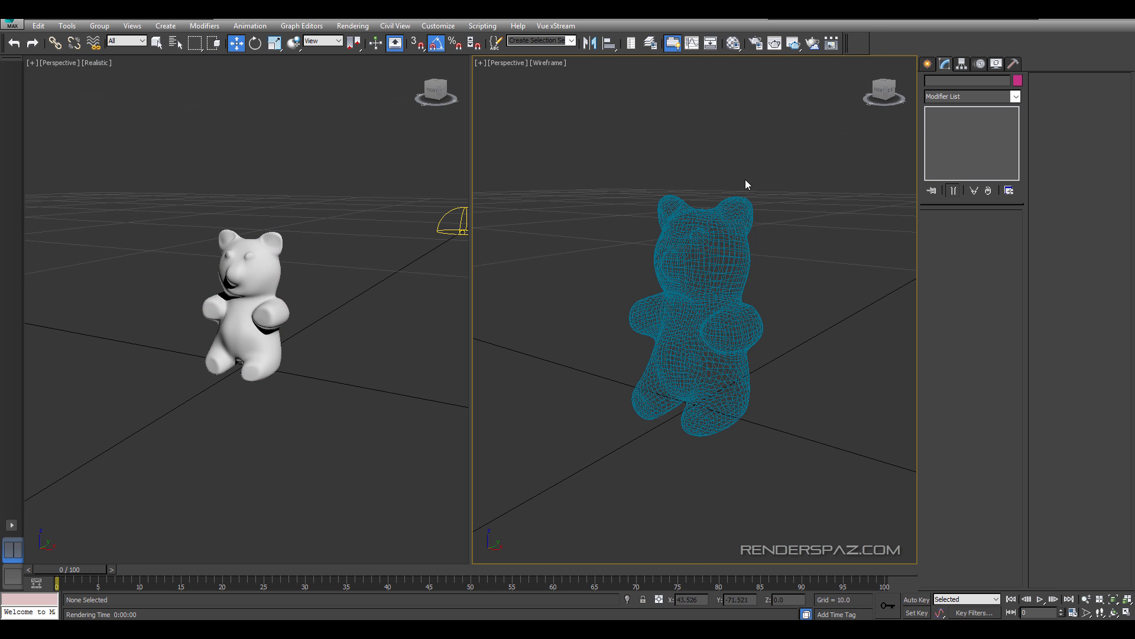
pyautogui.moveTo(371, 317); pyautogui.dragTo(367, 347, button='middle')
pyautogui.scroll(2, 367, 346)
# Turn the wireframe viewport into a live ActiveShade render view of the gummy bear.
pyautogui.click(505, 61)
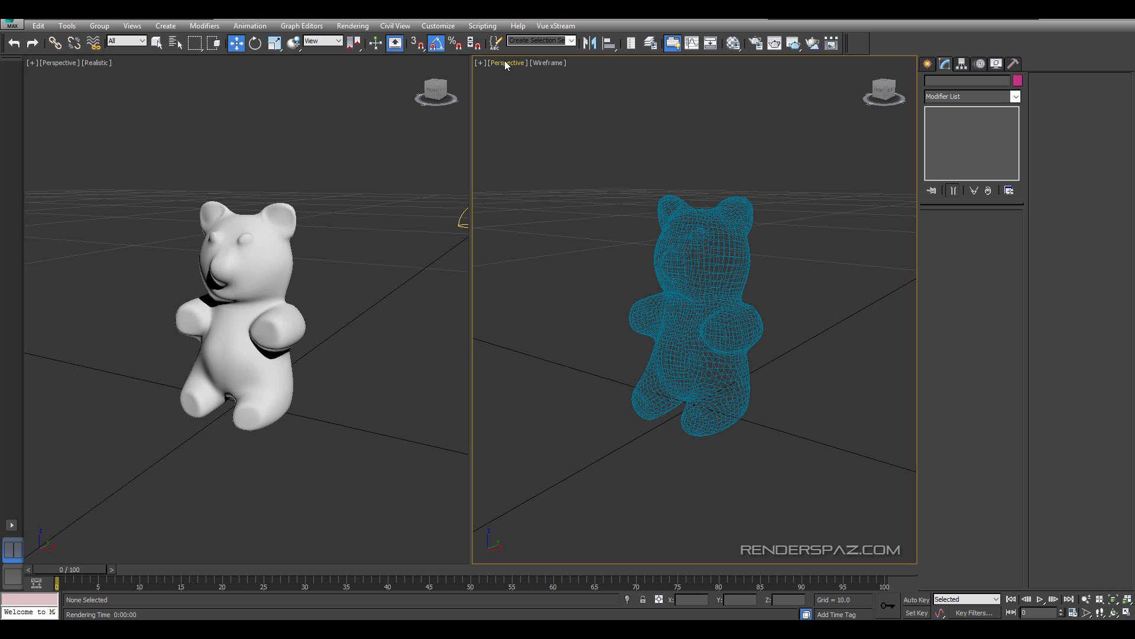
pyautogui.moveTo(550, 243)
pyautogui.click(714, 287)
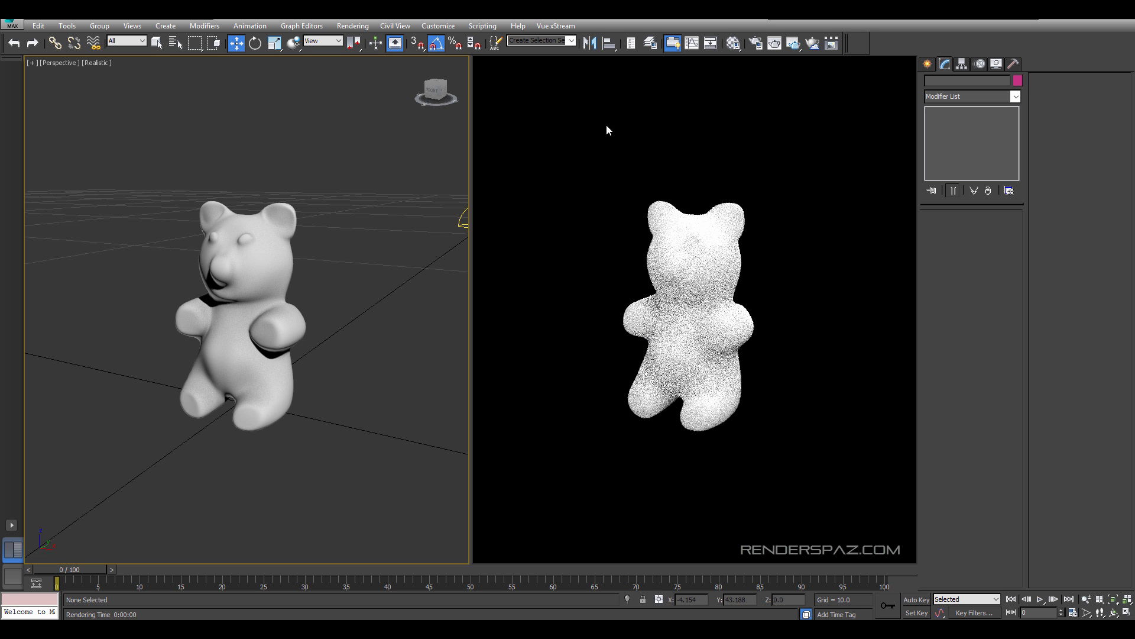
# Limit the ActiveShade rendering to a rectangular region drawn around the whole gummy bear.
pyautogui.rightClick(643, 160)
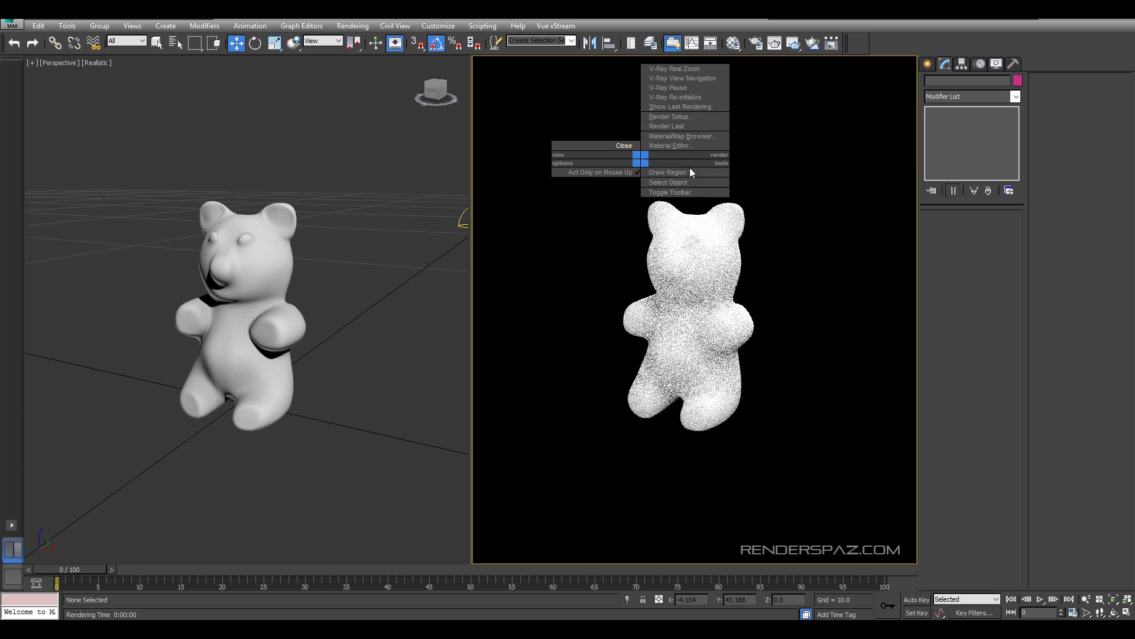
pyautogui.rightClick(657, 134)
pyautogui.click(678, 151)
pyautogui.moveTo(575, 154)
pyautogui.mouseDown()
pyautogui.moveTo(617, 435)
pyautogui.moveTo(801, 443)
pyautogui.moveTo(806, 465)
pyautogui.mouseUp()
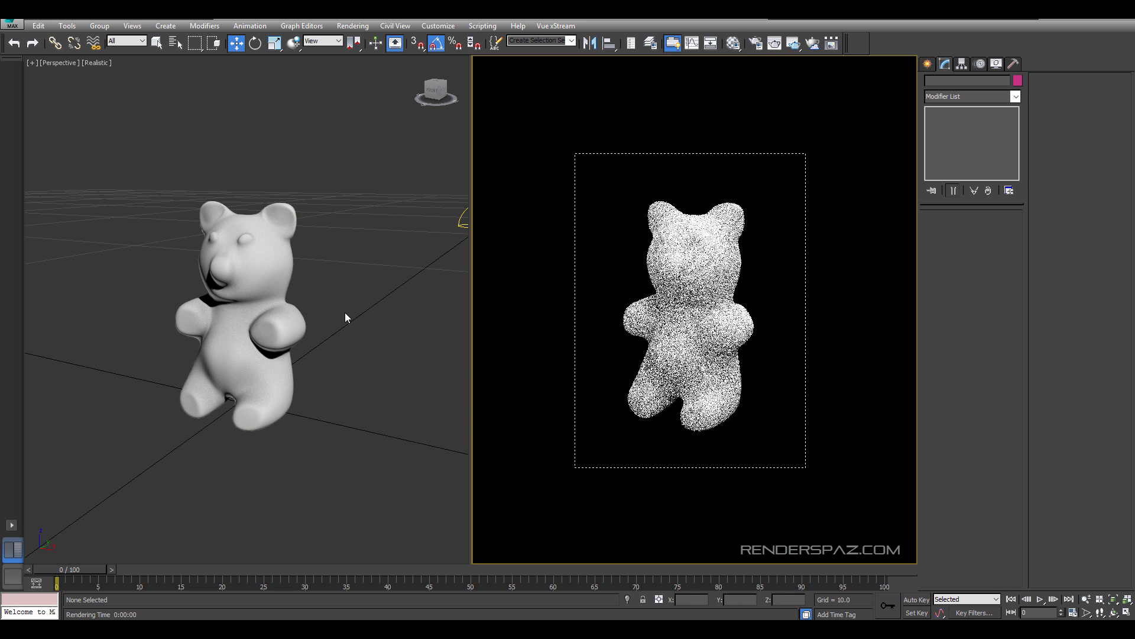
# Zoom in on the bear in the Realistic viewport and re-initialize the ActiveShade view to match.
pyautogui.scroll(3, 290, 316)
pyautogui.rightClick(263, 317)
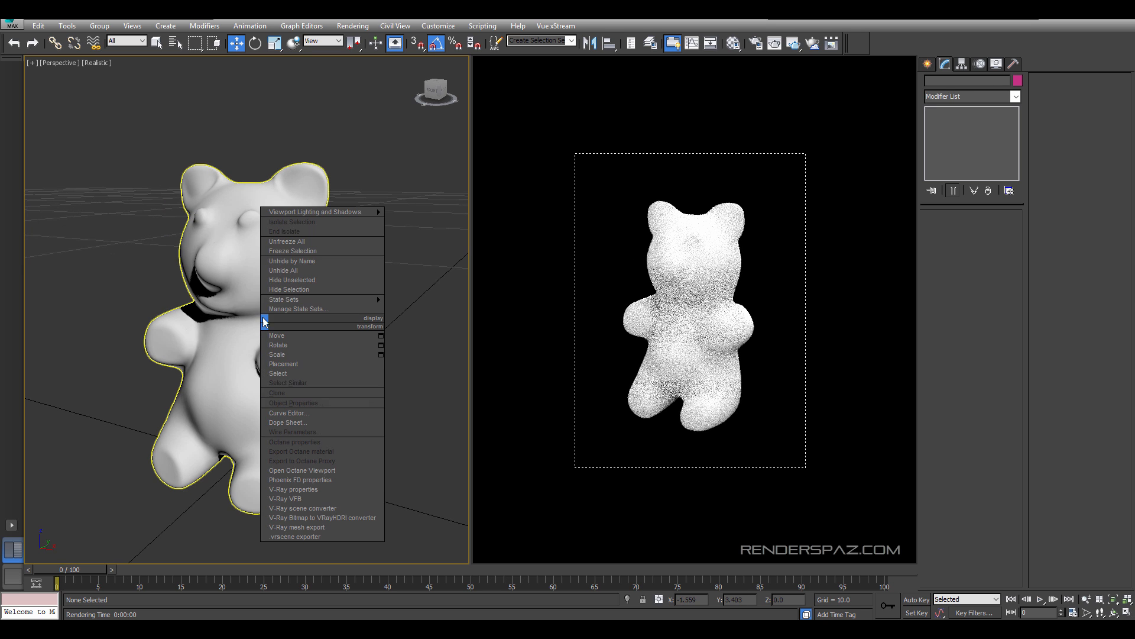
pyautogui.rightClick(716, 275)
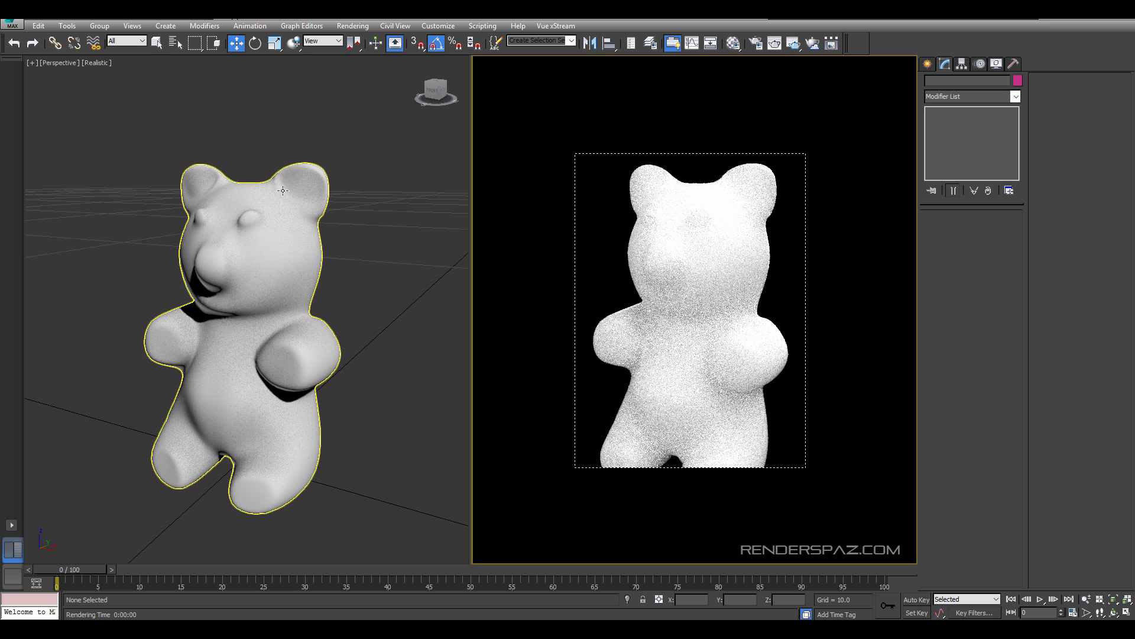
# Apply the Ketchup preset to the gummy_bear_Red VRayFastSSS2 material.
pyautogui.press('m')
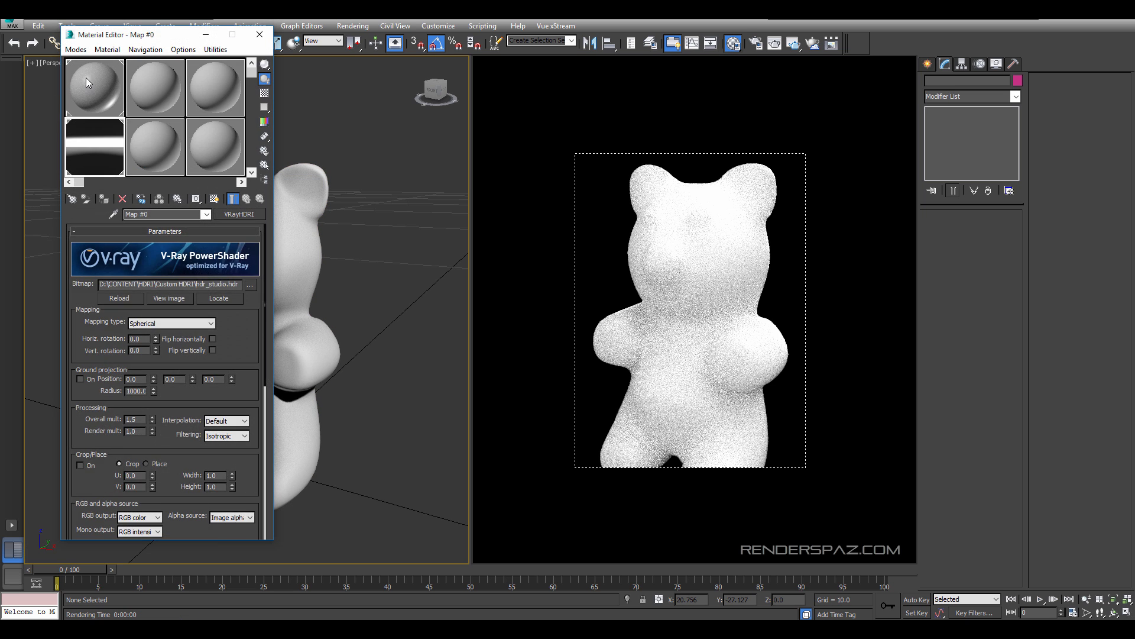
pyautogui.click(180, 246)
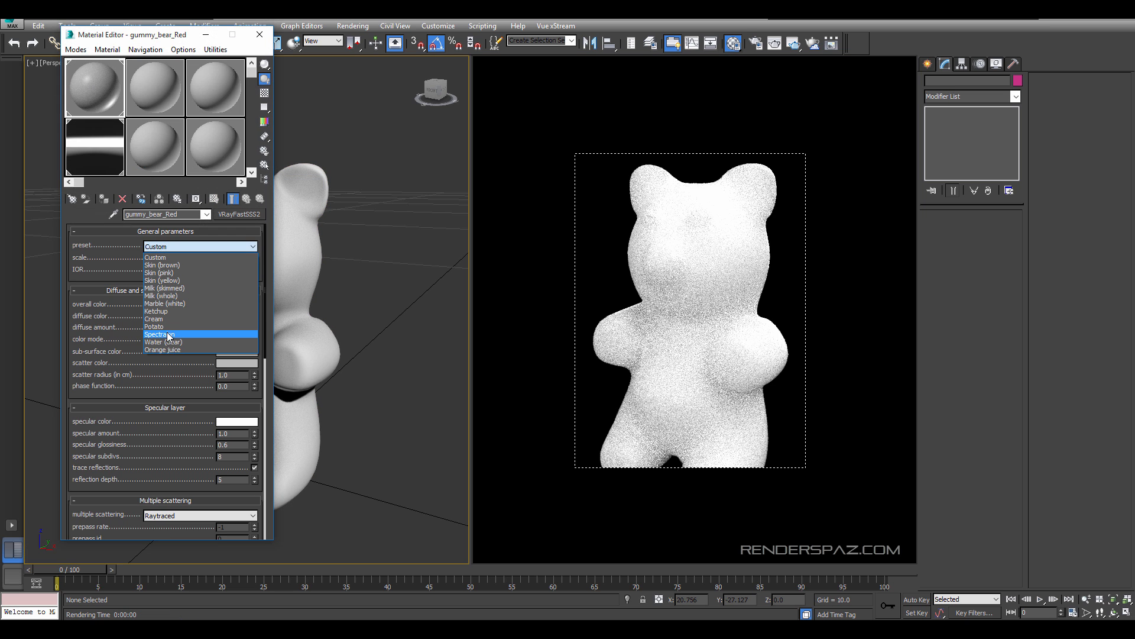
pyautogui.click(159, 311)
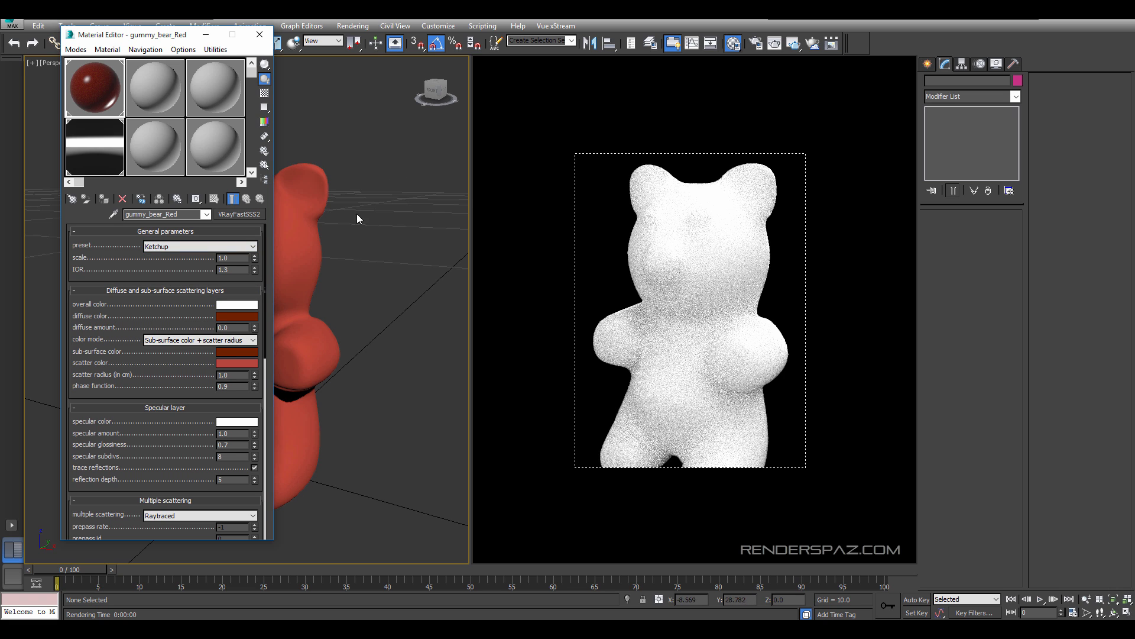
# Frame the whole bear in the Realistic viewport, refresh the ActiveShade view with the new material and close the Material Editor.
pyautogui.scroll(-4, 345, 248)
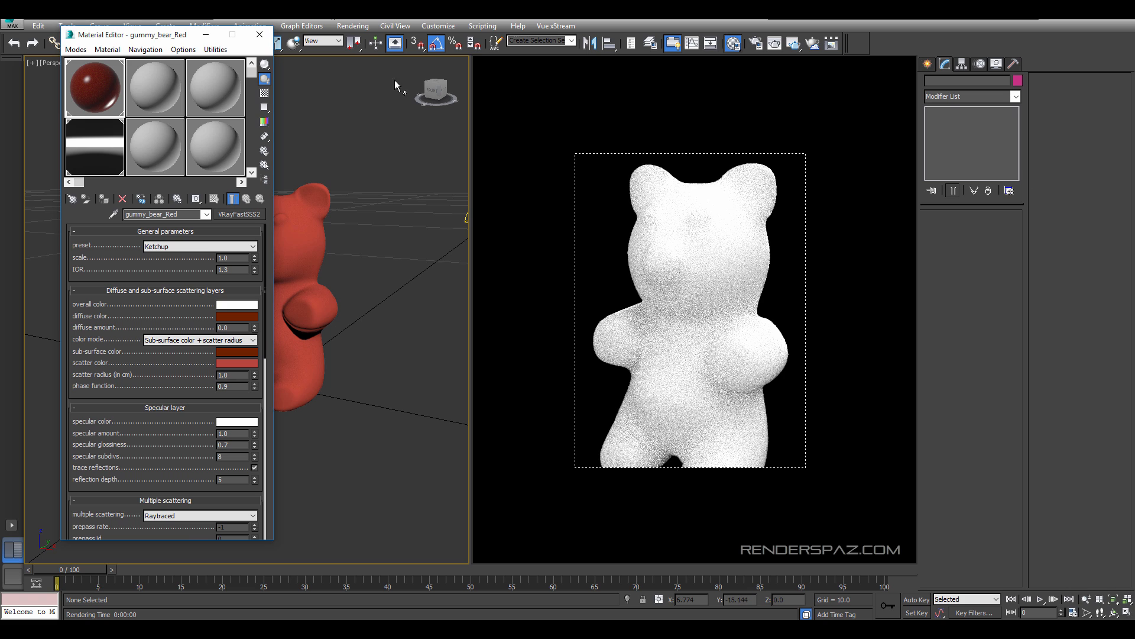
pyautogui.rightClick(591, 144)
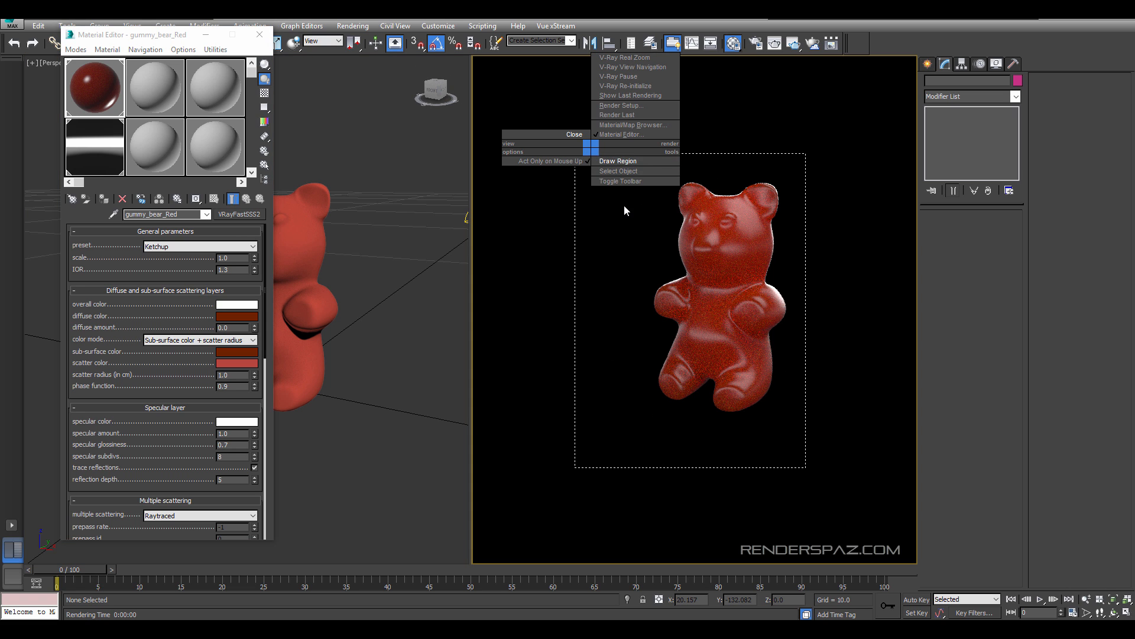
pyautogui.click(516, 310)
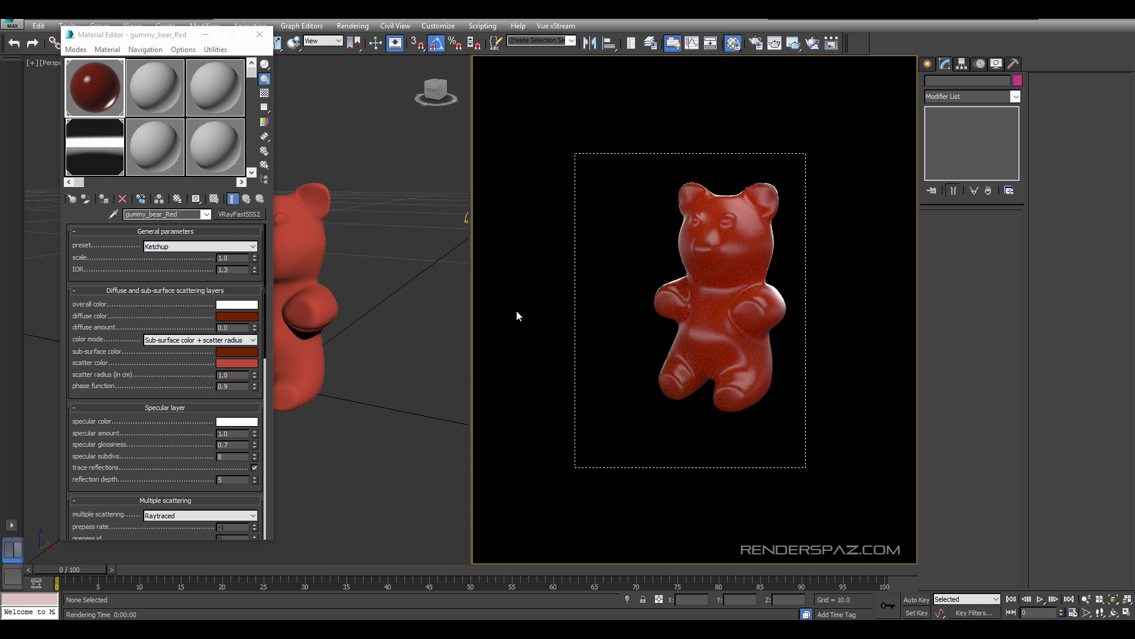
pyautogui.click(259, 35)
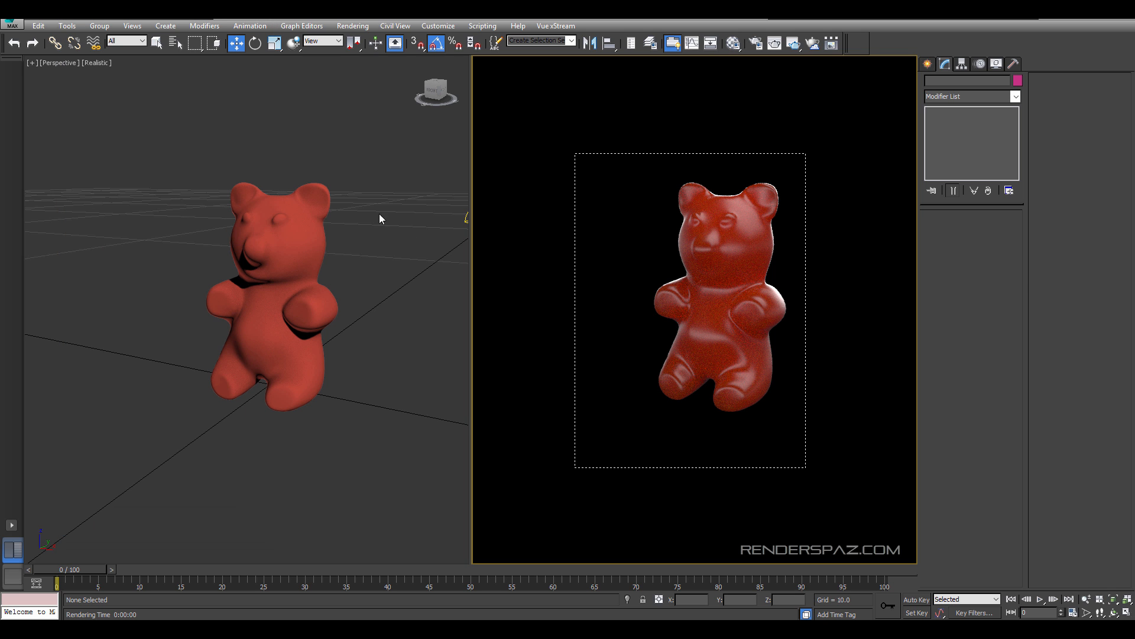
# Select the gummy bear and set the gummy_bear_Red material's scale to 5.
pyautogui.click(237, 284)
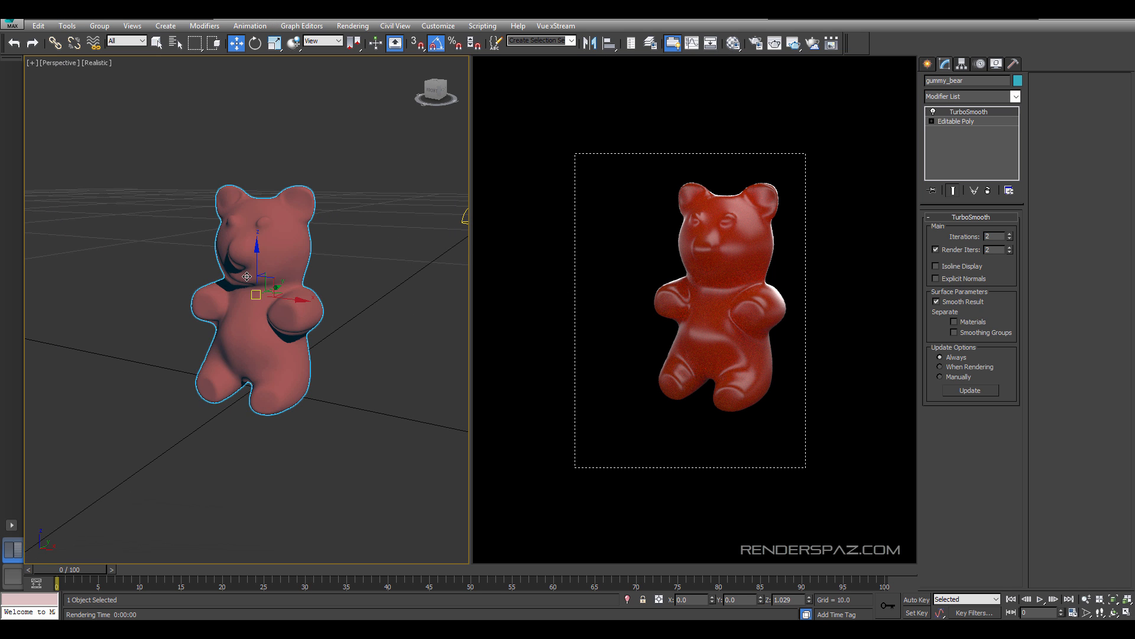
pyautogui.press('m')
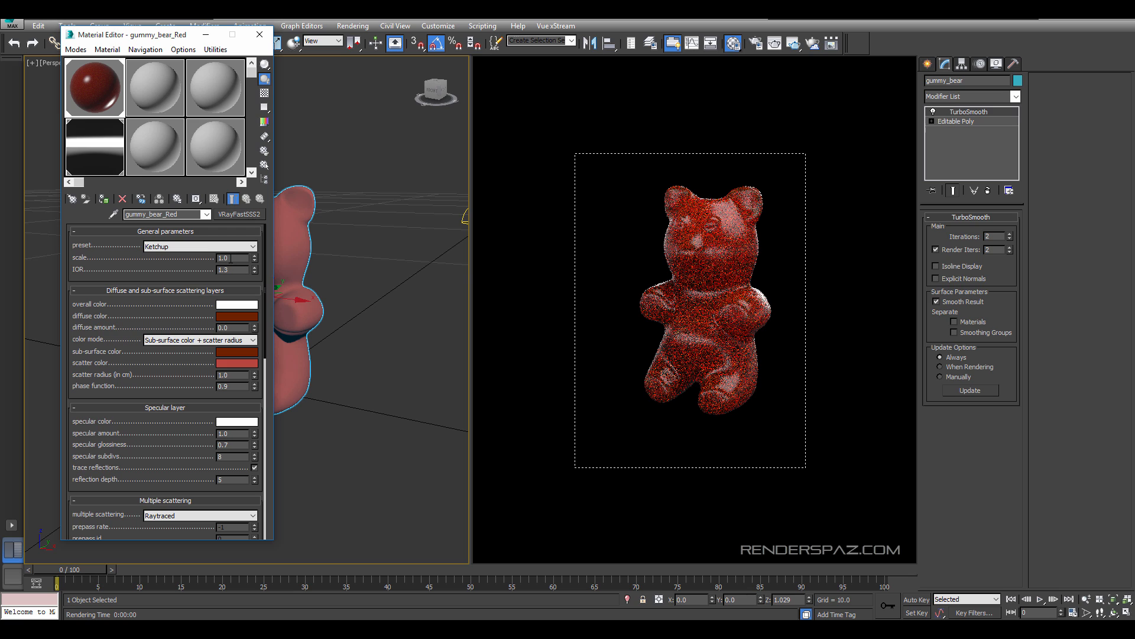
pyautogui.doubleClick(224, 258)
pyautogui.write('5')
pyautogui.press('Return')
# Show the checkered background behind the gummy_bear_Red sample and replace the HDRI map's sample slot with a copy of the 08 - Default material.
pyautogui.press('b')
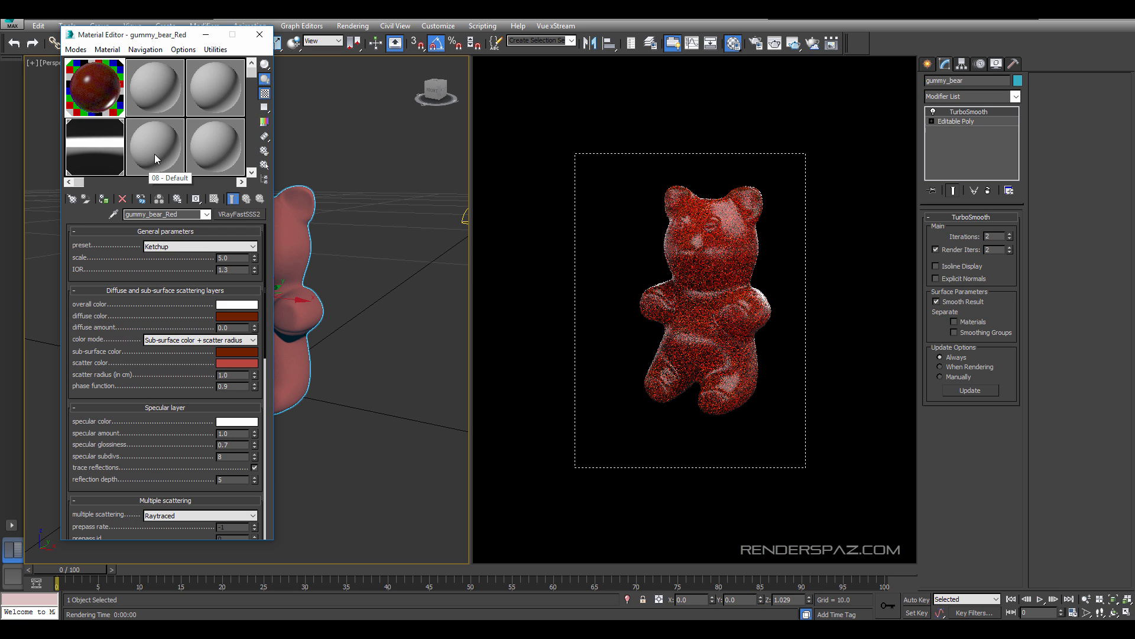
pyautogui.moveTo(154, 154); pyautogui.dragTo(96, 155)
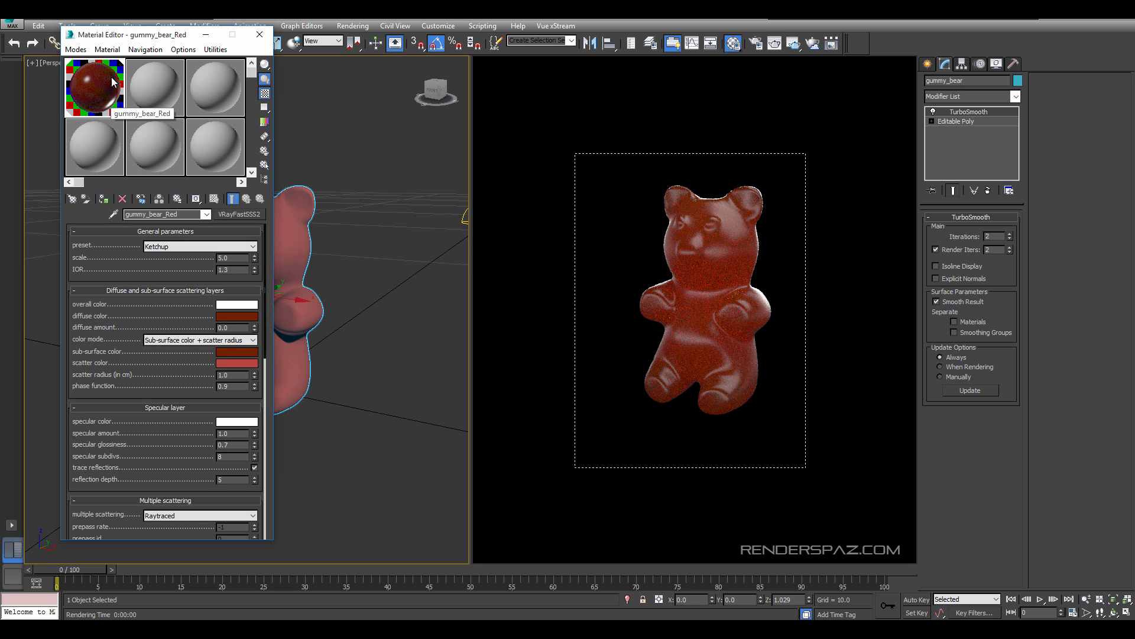
# Close the region-limited ActiveShade view and restart ActiveShade in the same viewport.
pyautogui.click(693, 199)
pyautogui.scroll(1, 684, 200)
pyautogui.scroll(-1, 670, 197)
pyautogui.rightClick(669, 196)
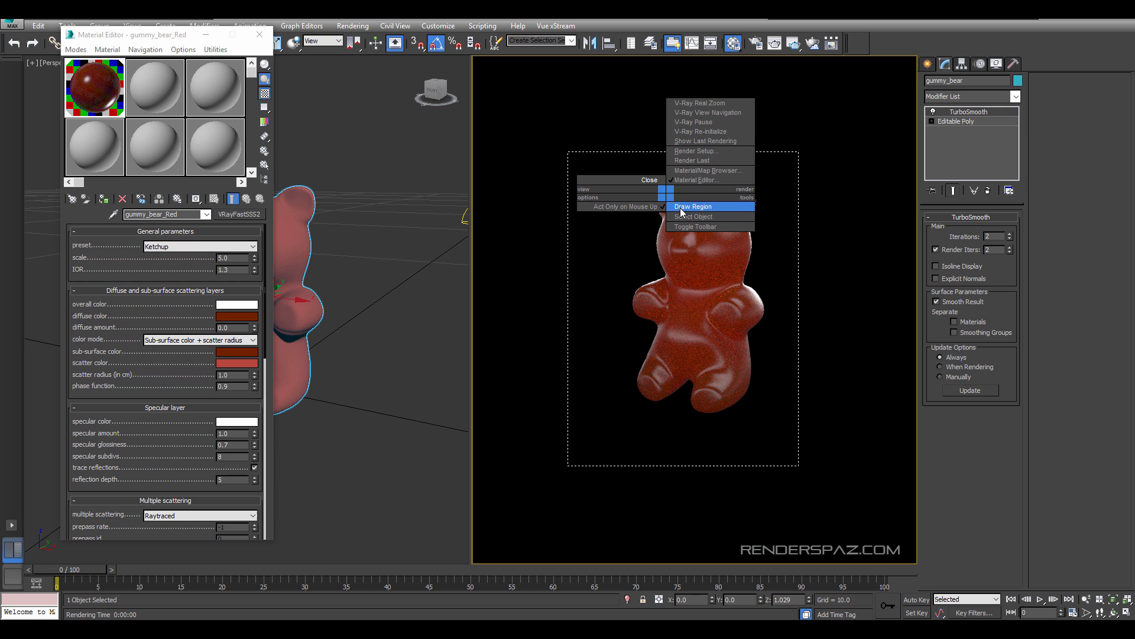
pyautogui.click(654, 179)
pyautogui.click(509, 62)
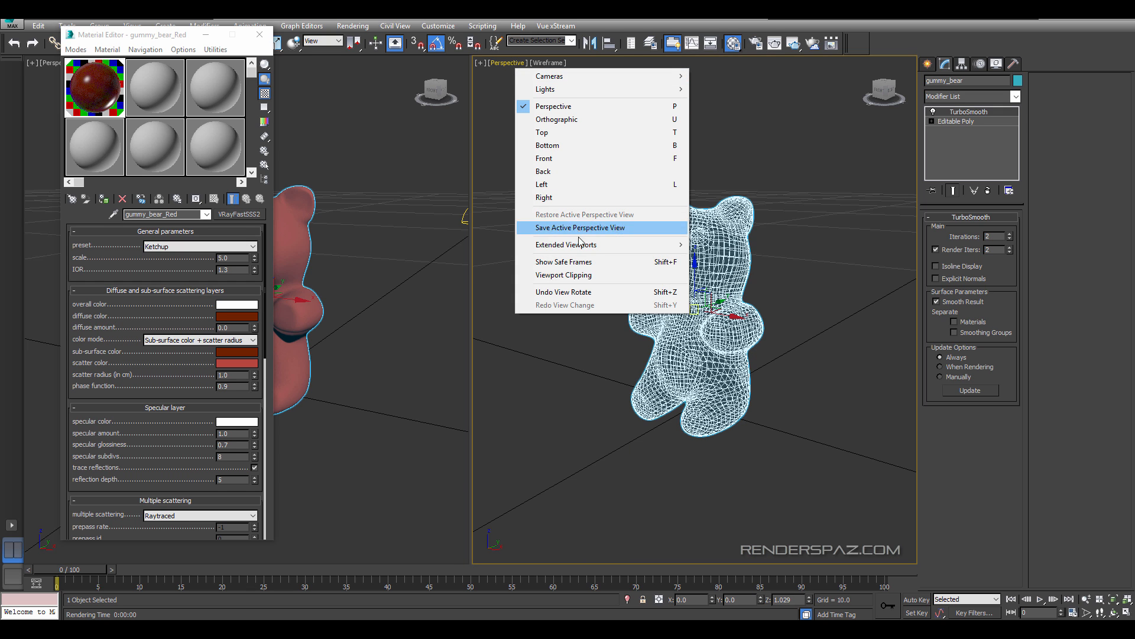
pyautogui.moveTo(583, 246)
pyautogui.click(727, 288)
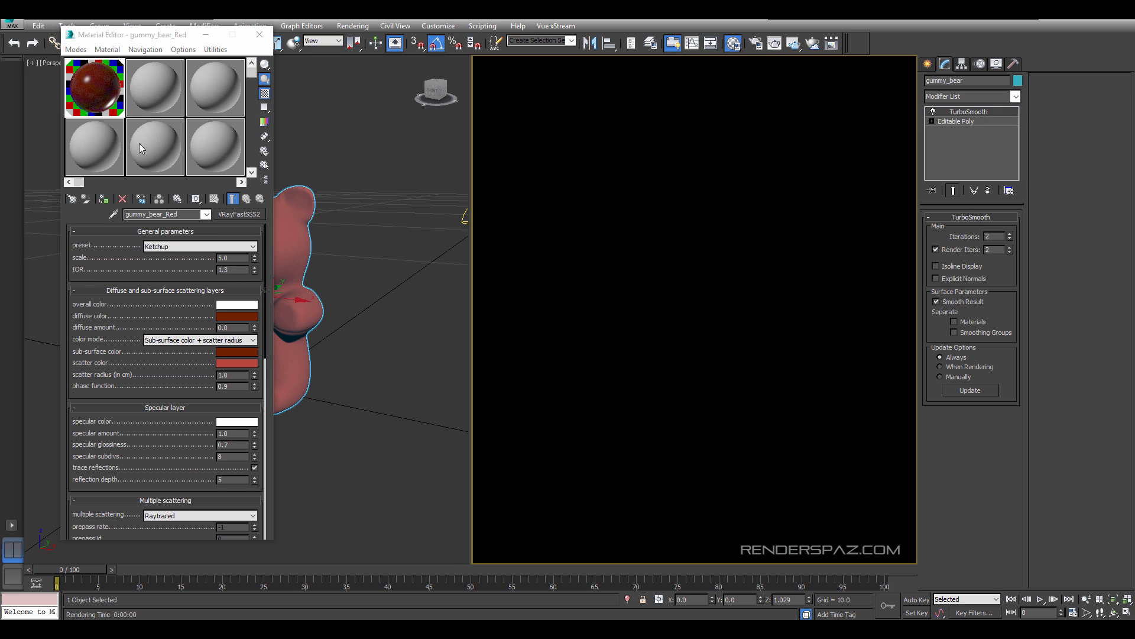
# Test the material's scale at 100 and 0.1 in the live render, and return it to 5.
pyautogui.click(228, 258)
pyautogui.write('100')
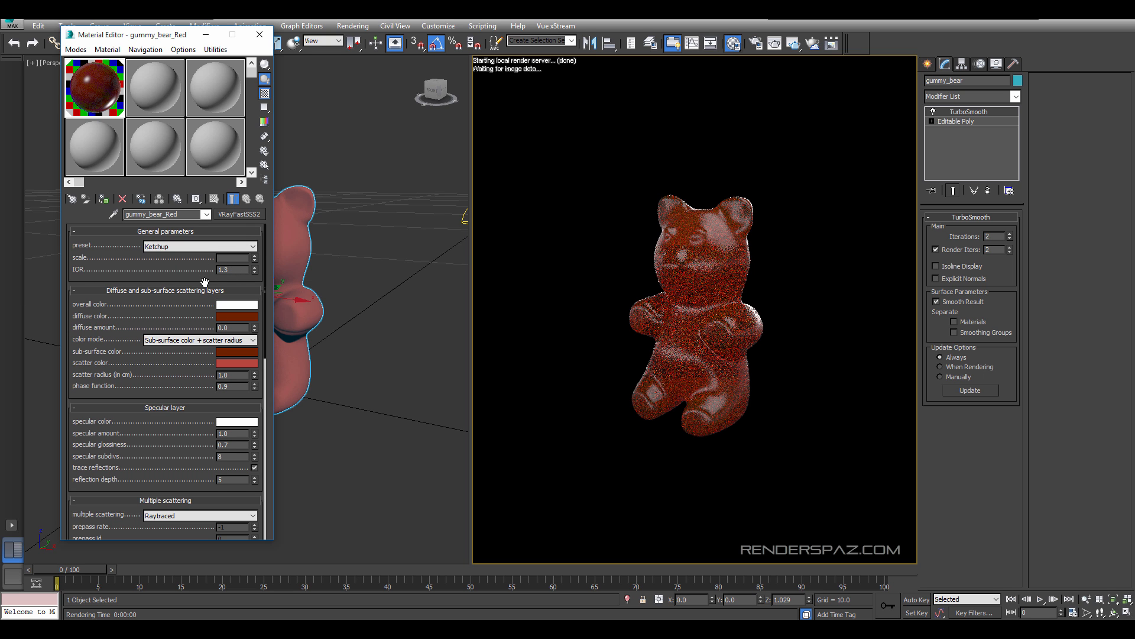
pyautogui.press('Return')
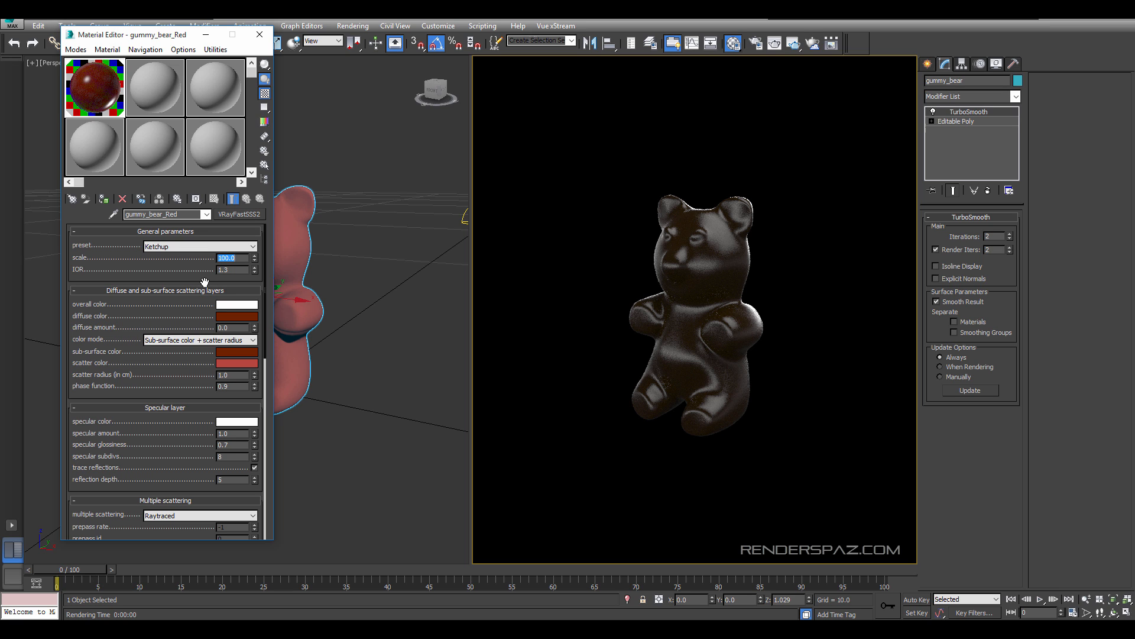
pyautogui.write('0.1')
pyautogui.press('Return')
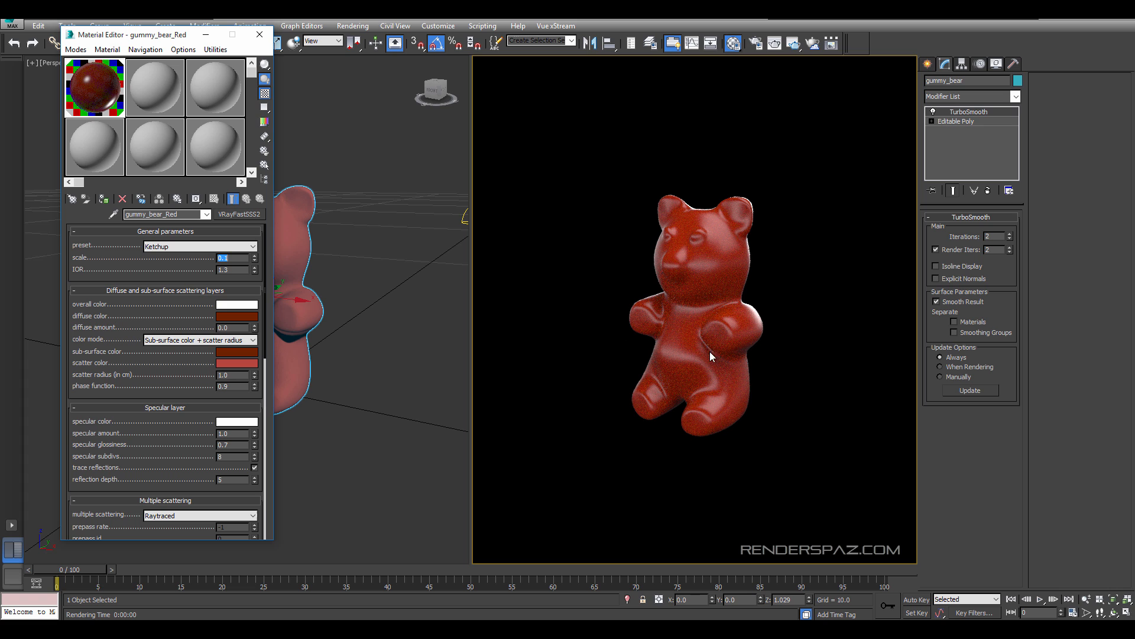
pyautogui.write('5')
pyautogui.press('Return')
# Set the gummy_bear_Red material's IOR to 1.56.
pyautogui.click(230, 270)
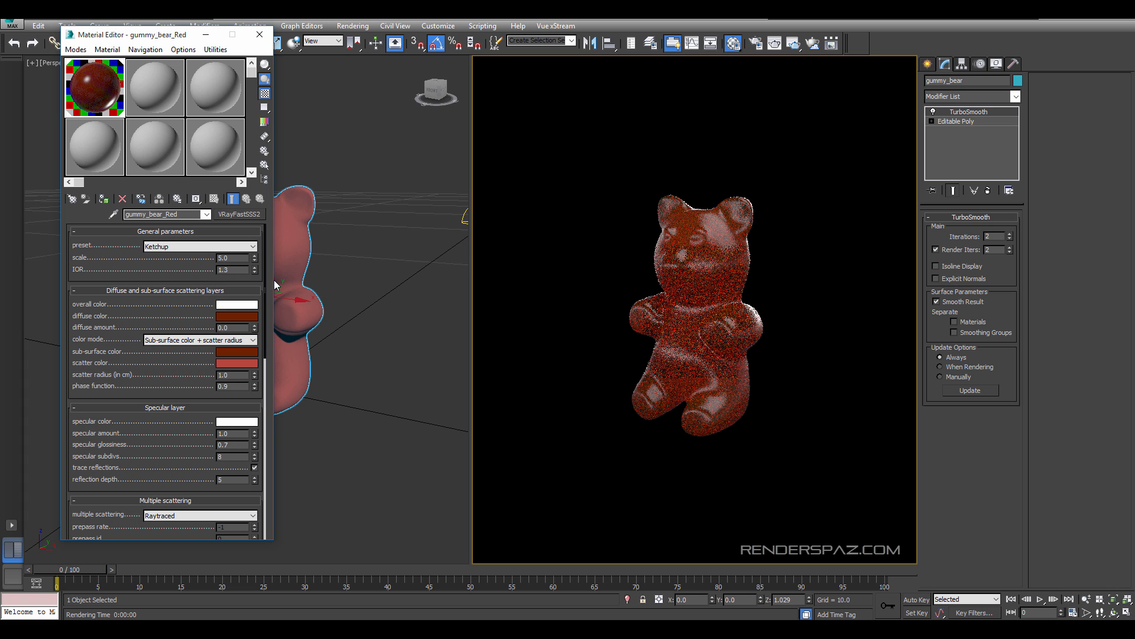
pyautogui.write('1.56')
pyautogui.press('Return')
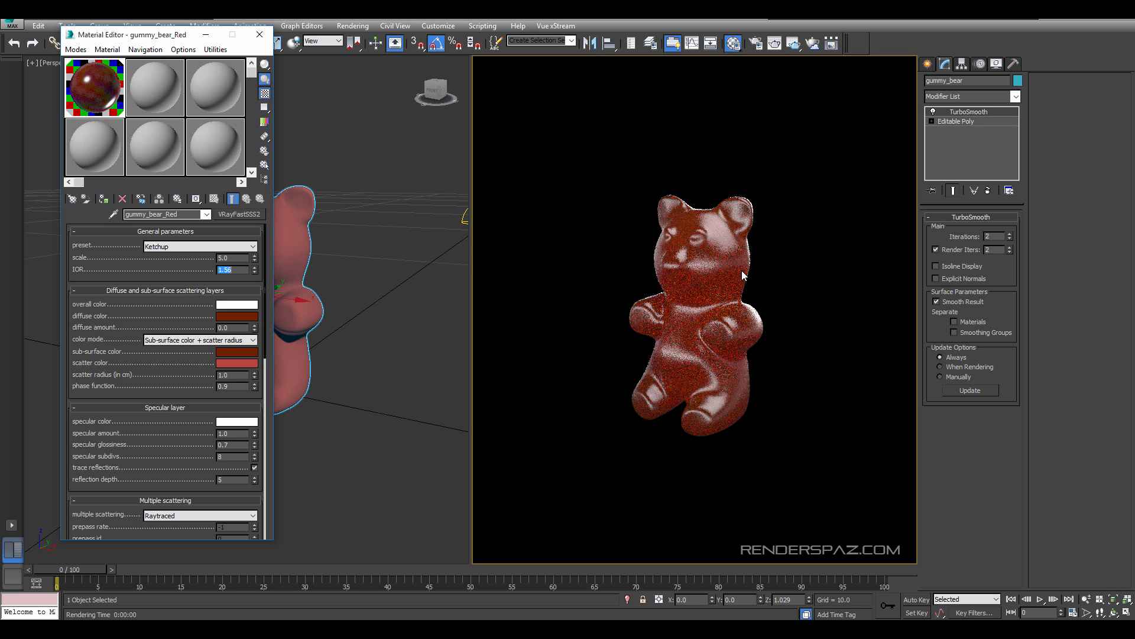
# Change the material's diffuse color to a pure red, RGB 111, 0, 0.
pyautogui.click(236, 316)
pyautogui.click(248, 182)
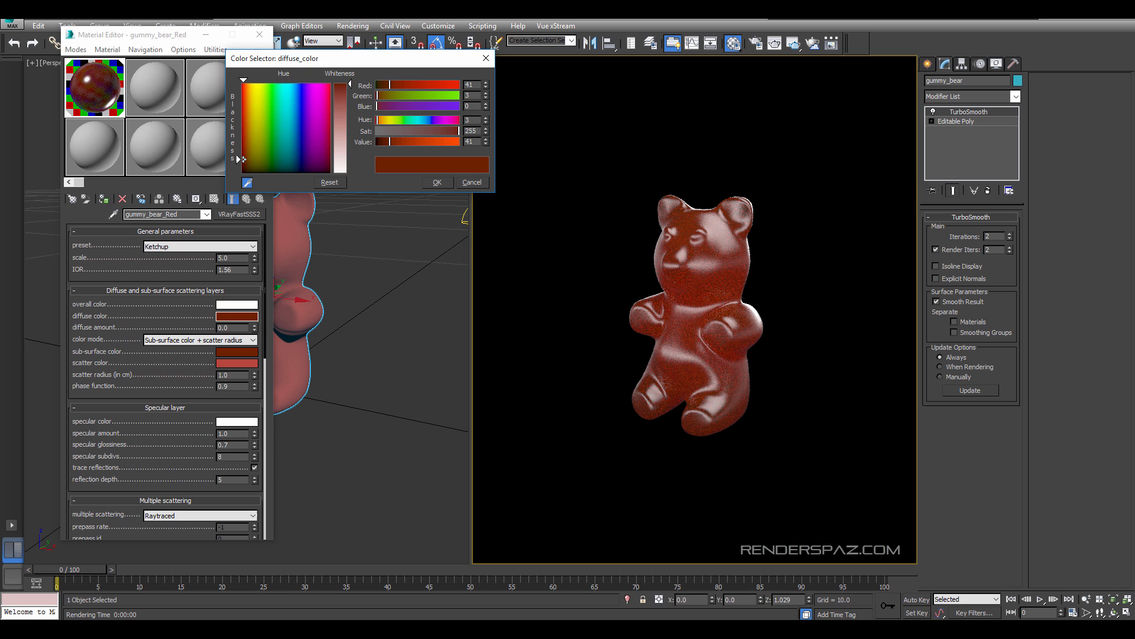
pyautogui.click(442, 189)
pyautogui.click(437, 182)
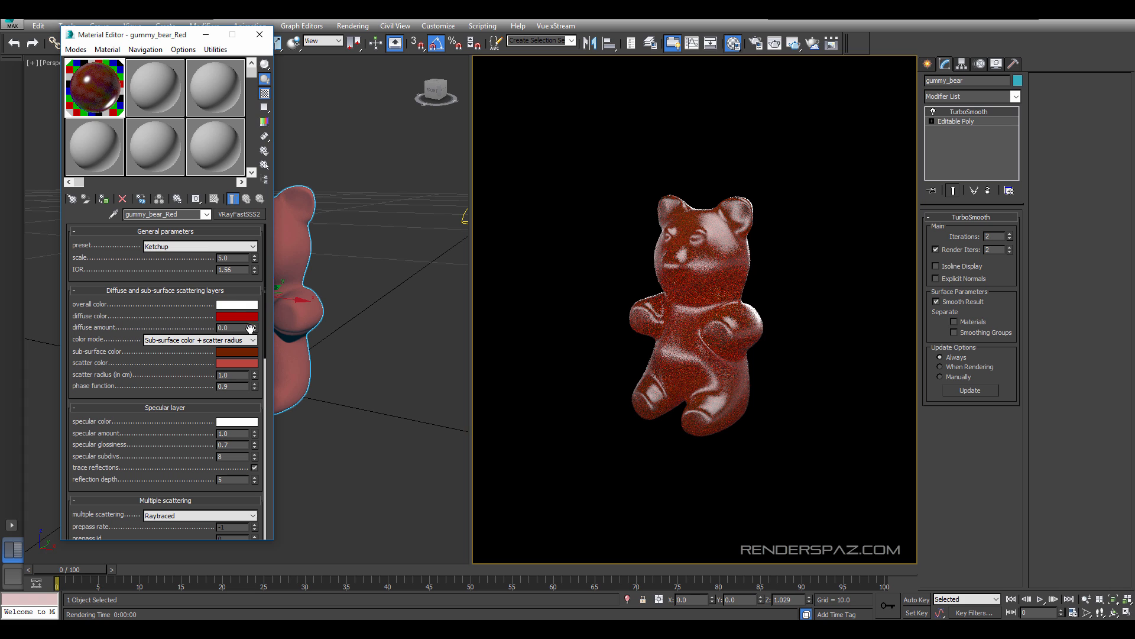
# Change the material's sub-surface color to a dark pure red, RGB 84, 0, 0.
pyautogui.click(234, 352)
pyautogui.click(248, 183)
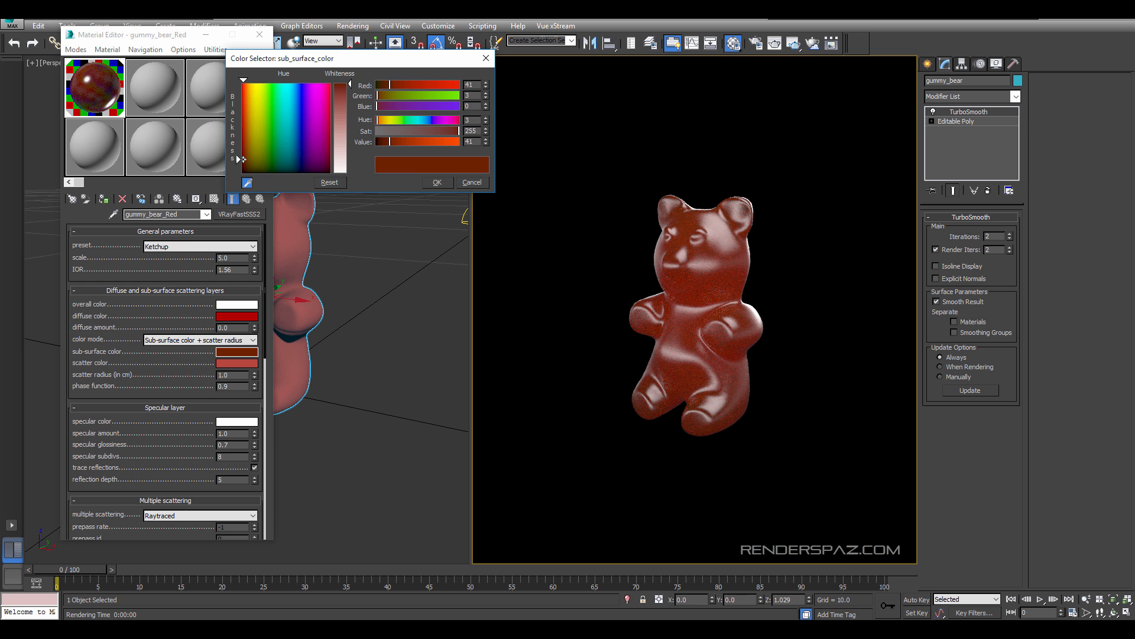
pyautogui.click(1134, 298)
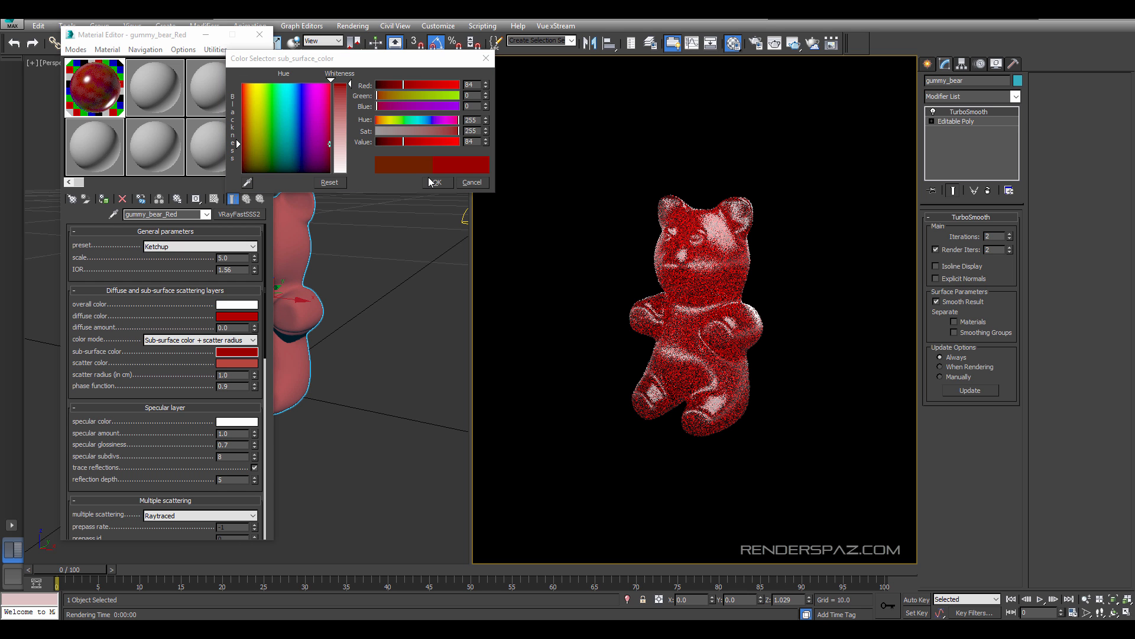
pyautogui.click(437, 182)
# Try a blue sub-surface color, RGB 0, 41, 218, on the enlarged live render and restore the dark red.
pyautogui.scroll(3, 754, 261)
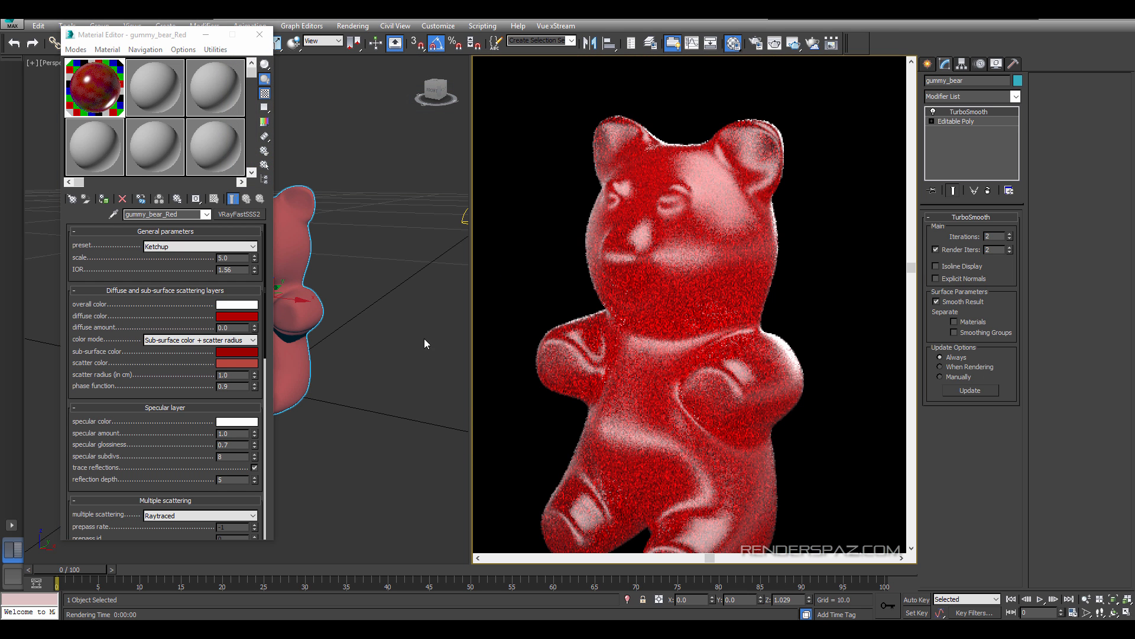
pyautogui.click(236, 352)
pyautogui.click(298, 96)
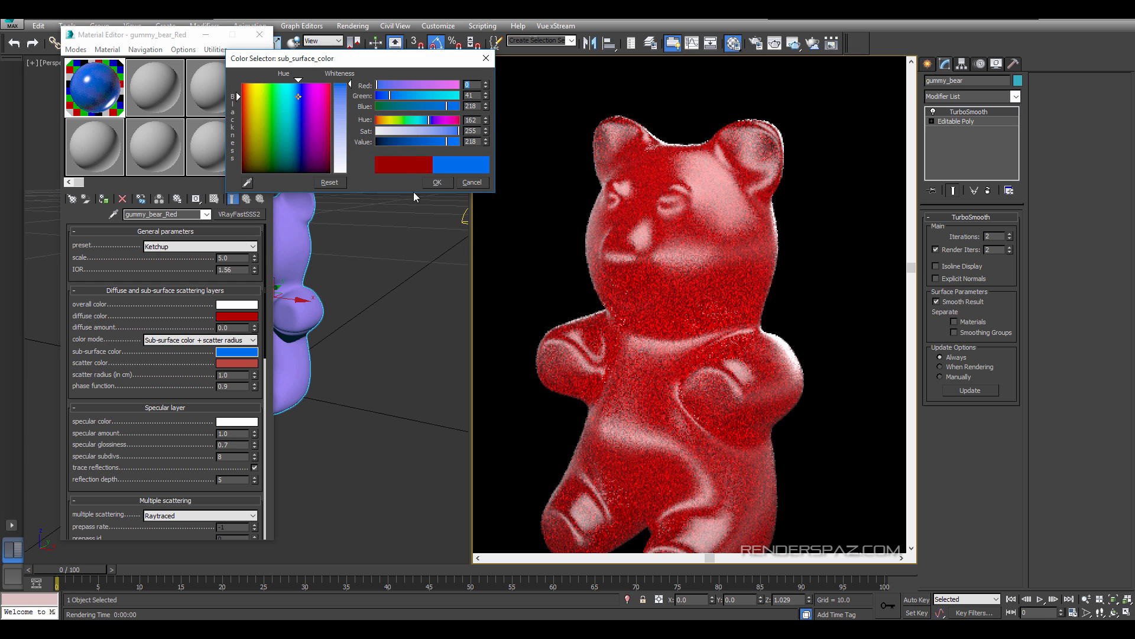
pyautogui.click(429, 181)
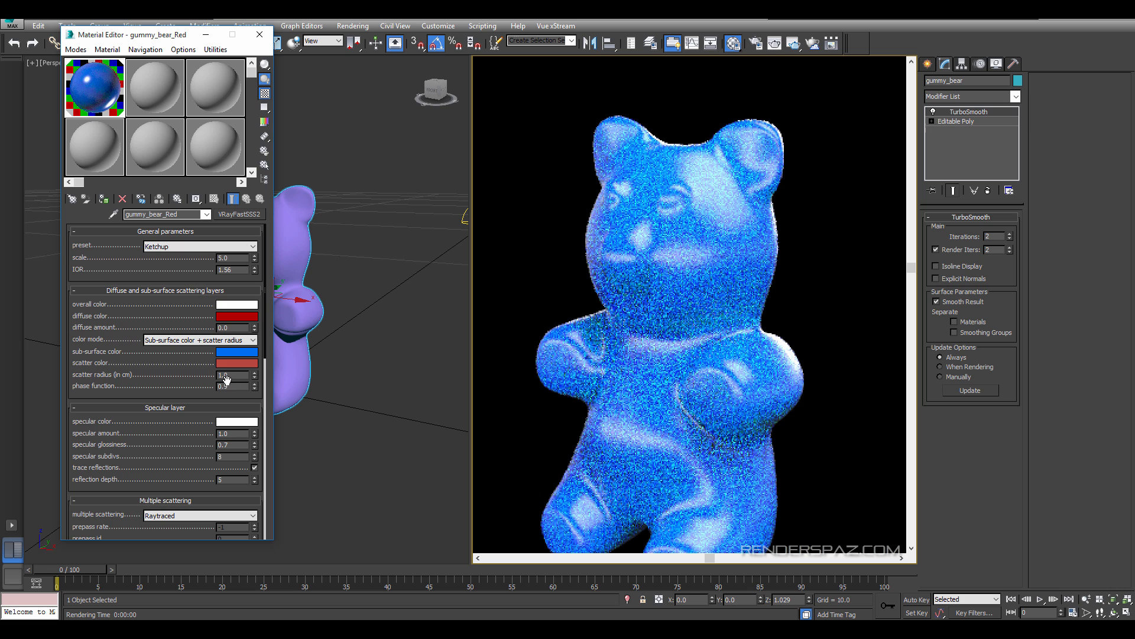
pyautogui.doubleClick(233, 375)
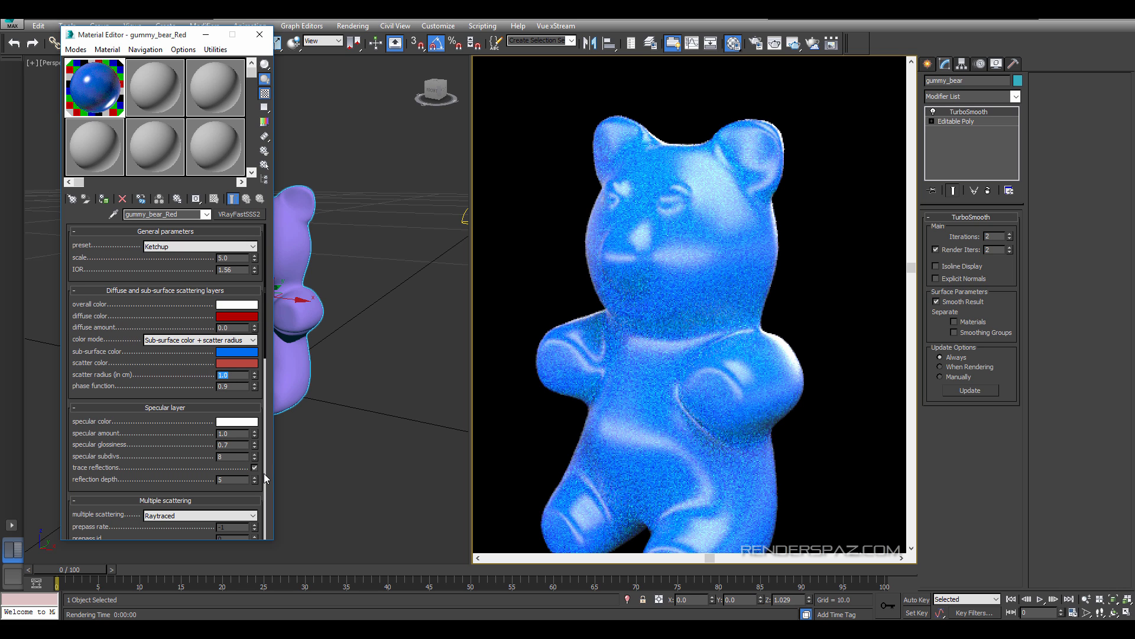
pyautogui.click(249, 352)
pyautogui.click(469, 183)
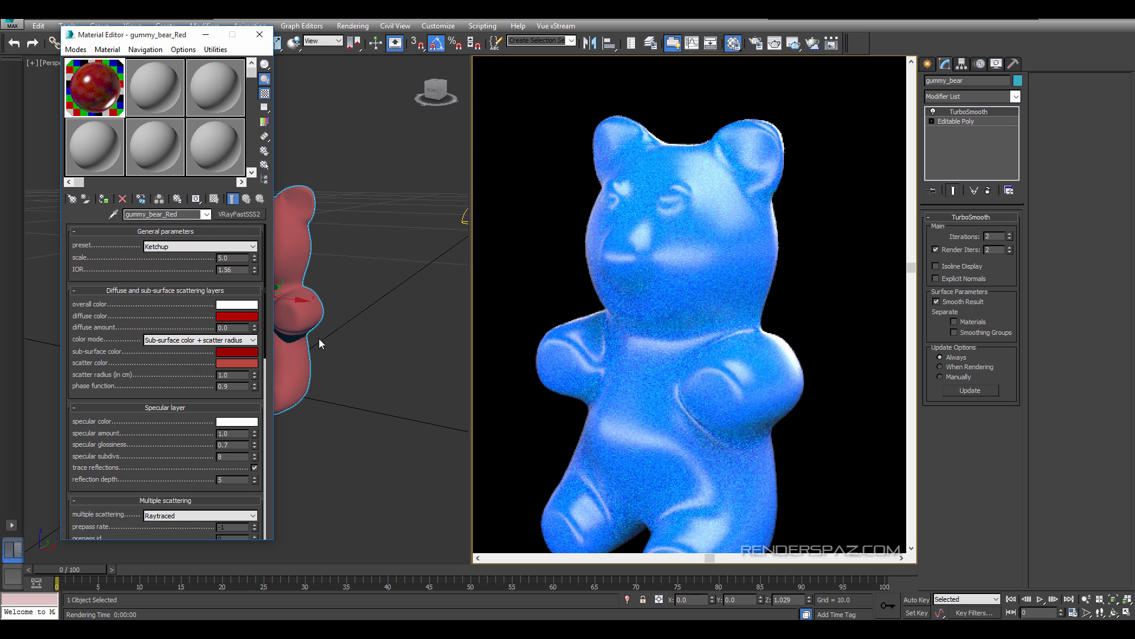
# Set the material's scatter radius to 5 cm.
pyautogui.click(235, 375)
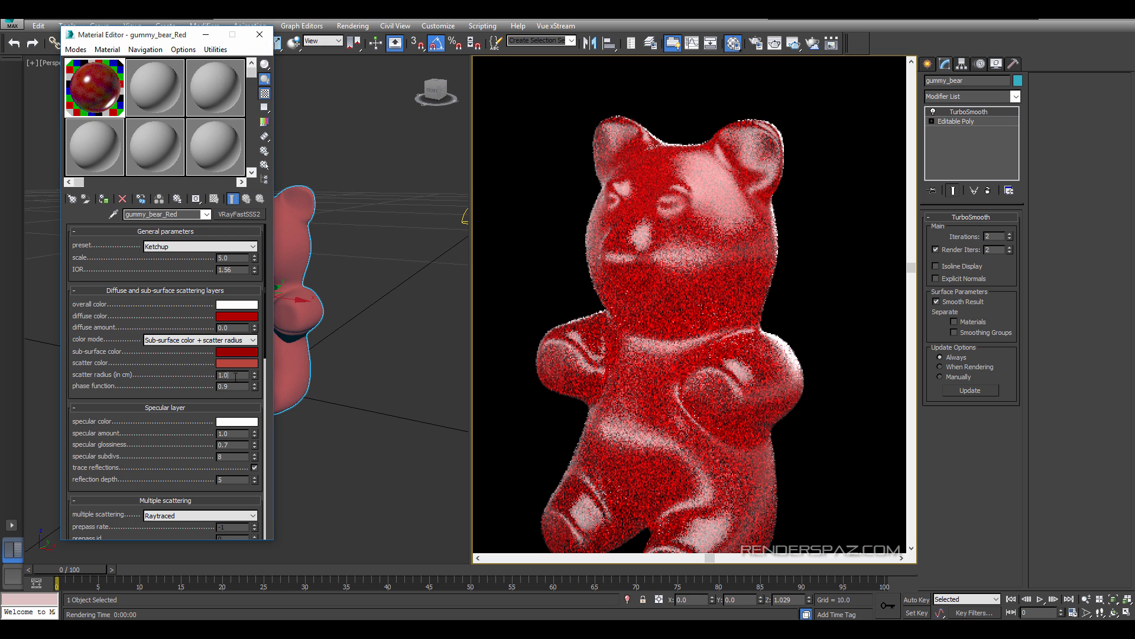
pyautogui.moveTo(212, 380); pyautogui.dragTo(208, 381)
pyautogui.write('5')
pyautogui.press('Return')
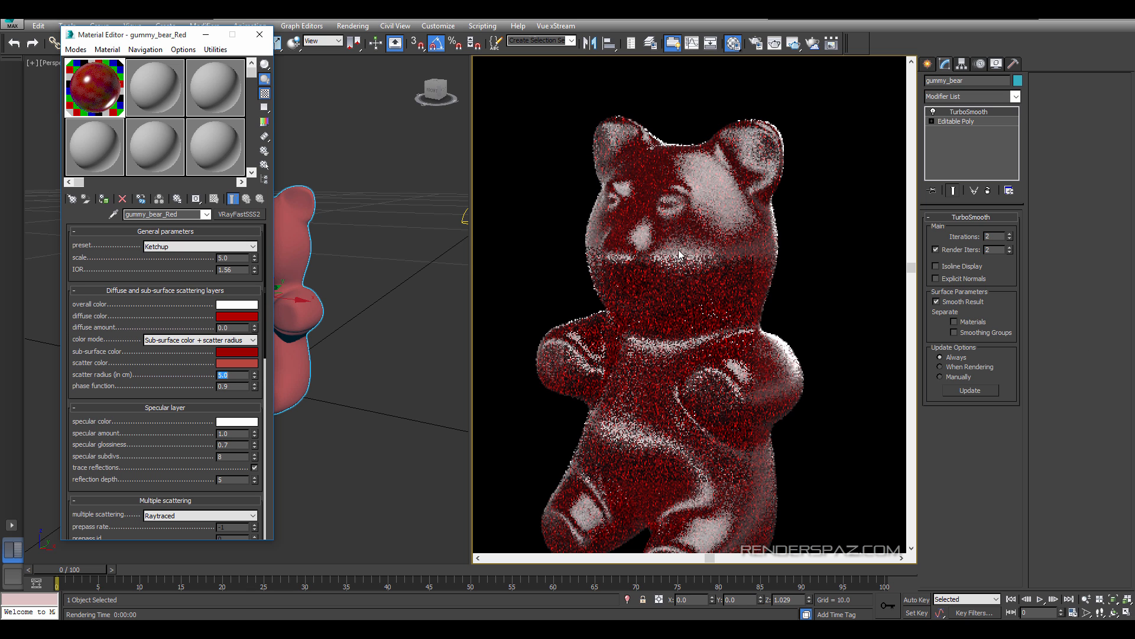
# Preview a light blue sub-surface color, RGB 0, 112, 191, in the live render and cancel the color change.
pyautogui.click(237, 351)
pyautogui.click(291, 106)
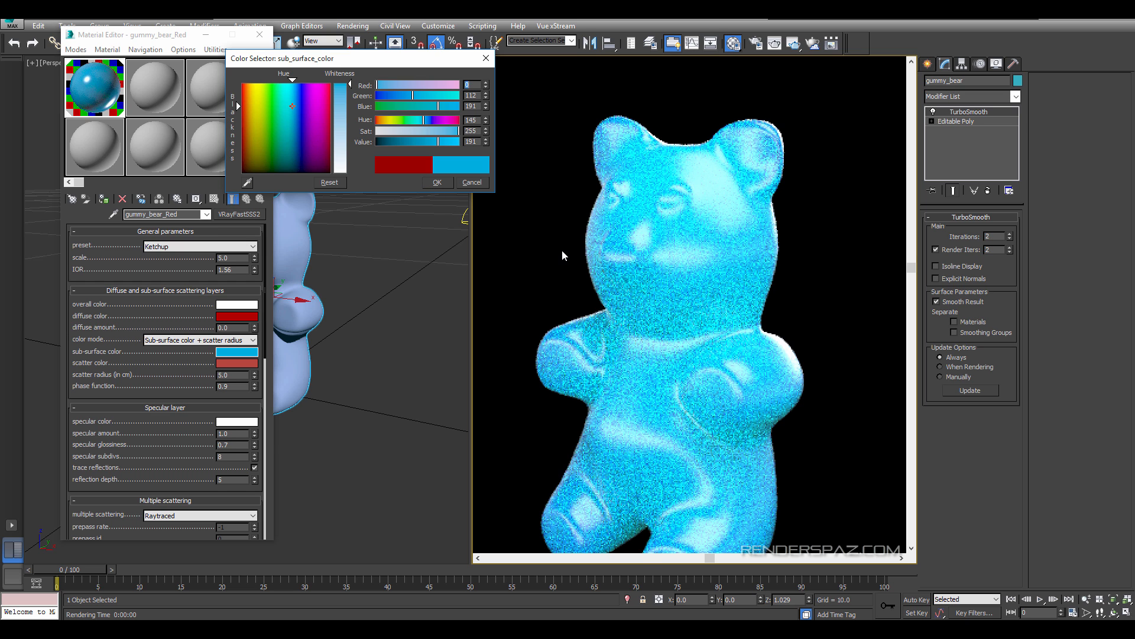
pyautogui.scroll(1, 648, 376)
pyautogui.moveTo(648, 376); pyautogui.dragTo(656, 349, button='middle')
pyautogui.scroll(-1, 656, 349)
pyautogui.click(471, 182)
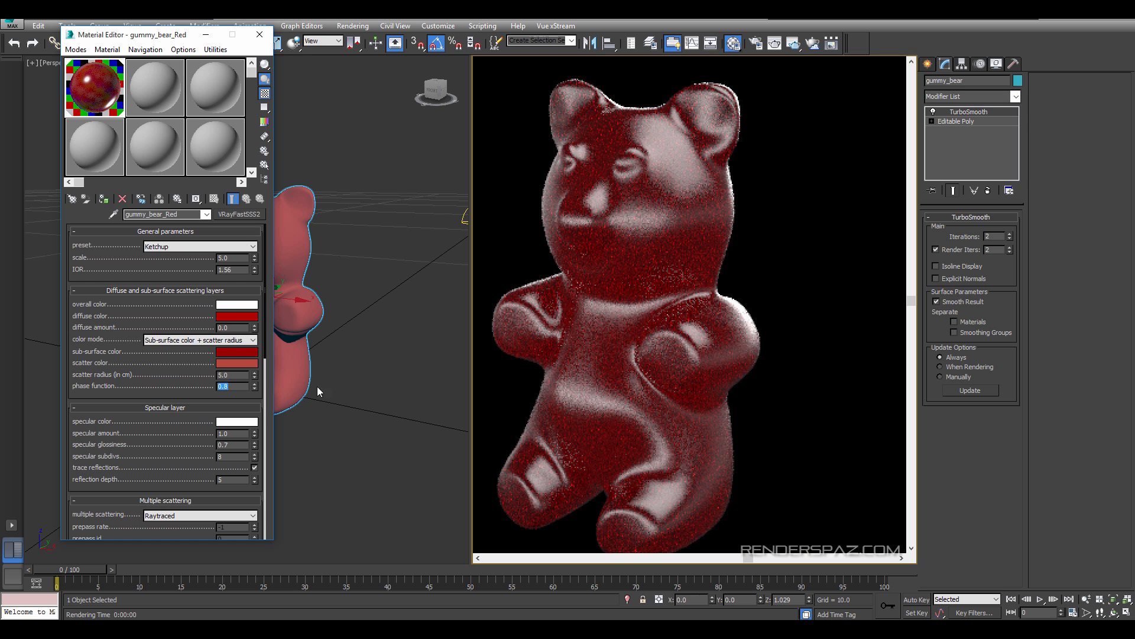
# Change the material's scatter color to a purer red, RGB 159, 10, 10.
pyautogui.click(236, 362)
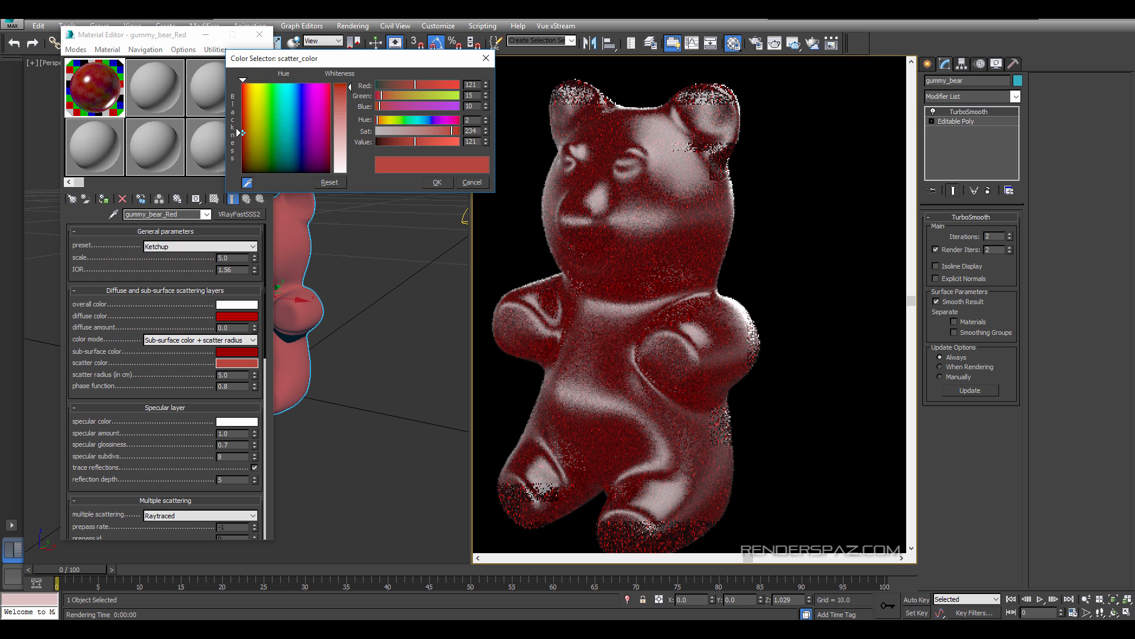
pyautogui.click(330, 119)
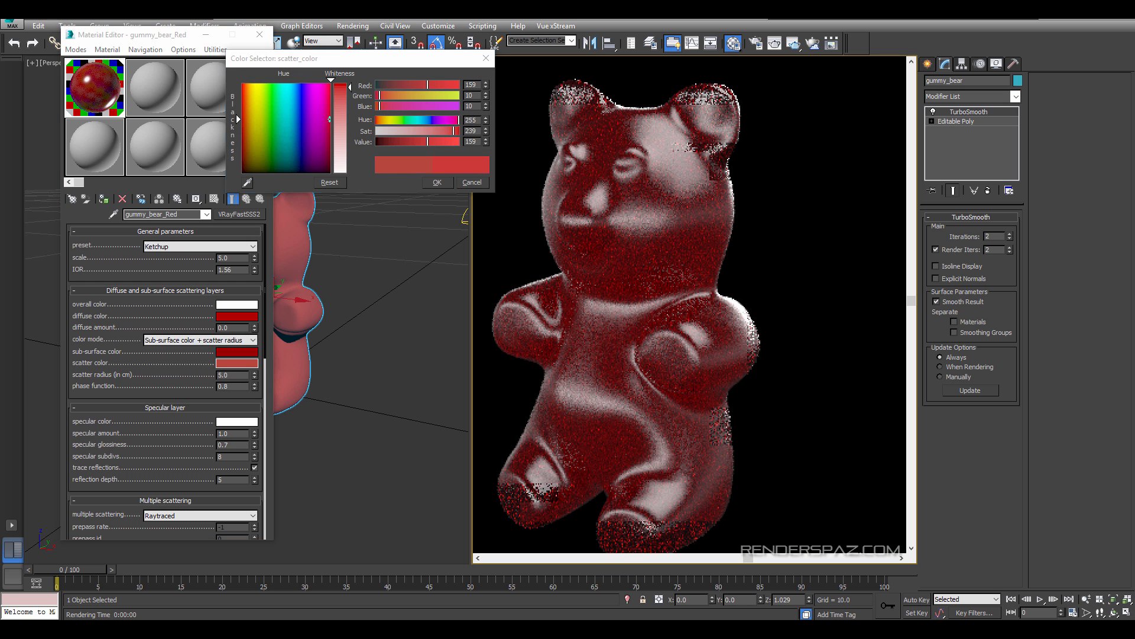
pyautogui.click(437, 182)
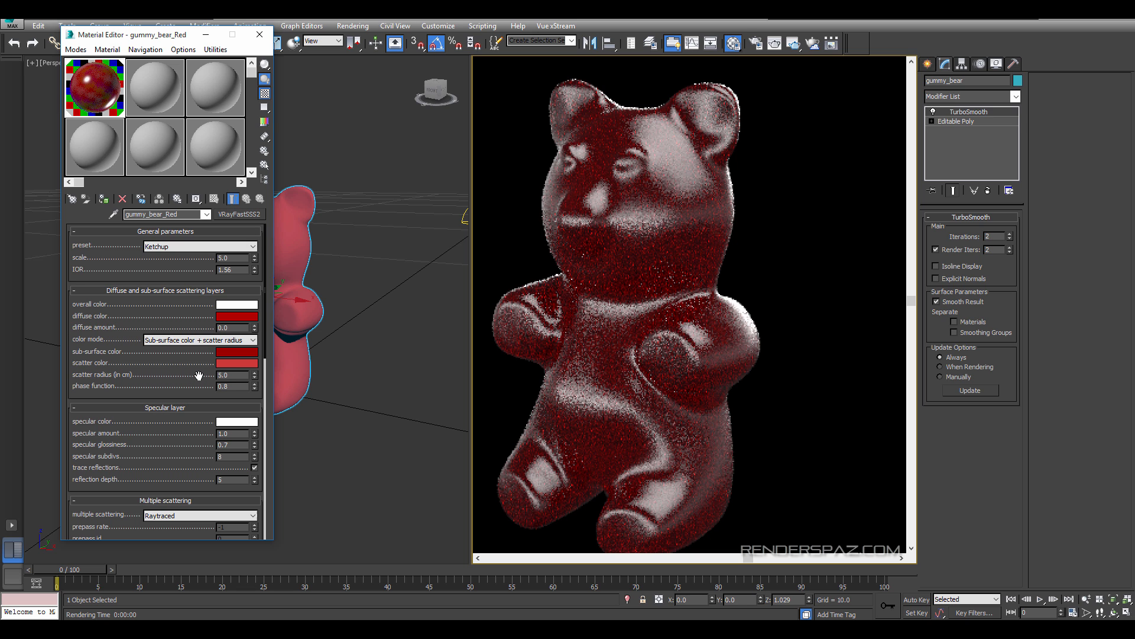
# Brighten the red sub-surface color slightly and set the scatter color to RGB 172, 7, 7.
pyautogui.click(227, 355)
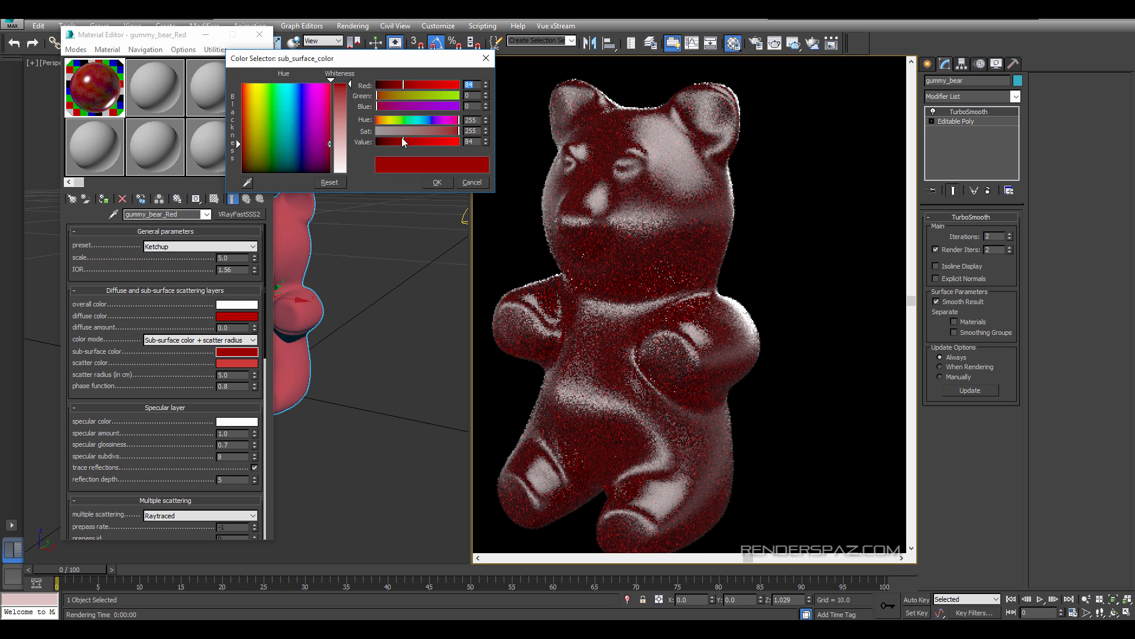
pyautogui.click(437, 182)
pyautogui.click(248, 362)
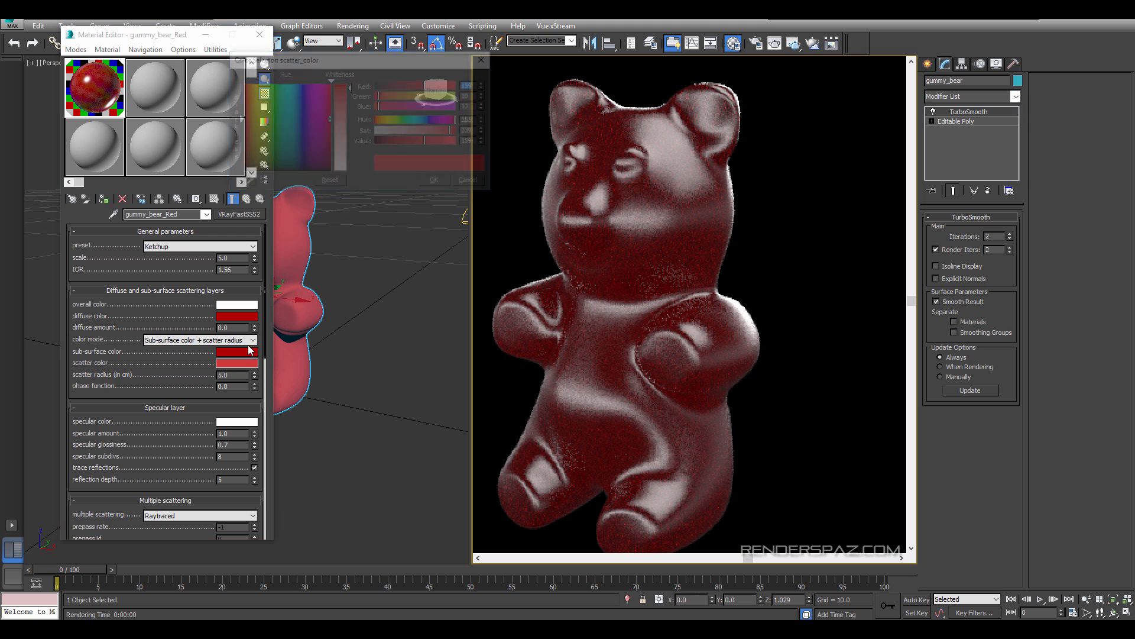
pyautogui.moveTo(426, 142); pyautogui.dragTo(455, 133)
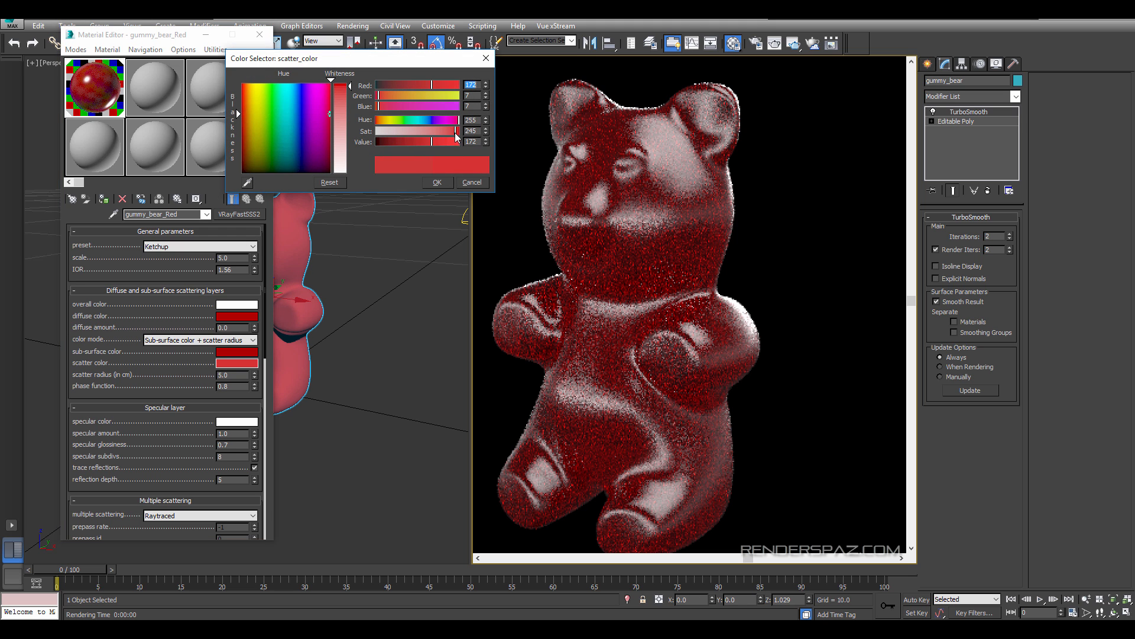
pyautogui.click(436, 182)
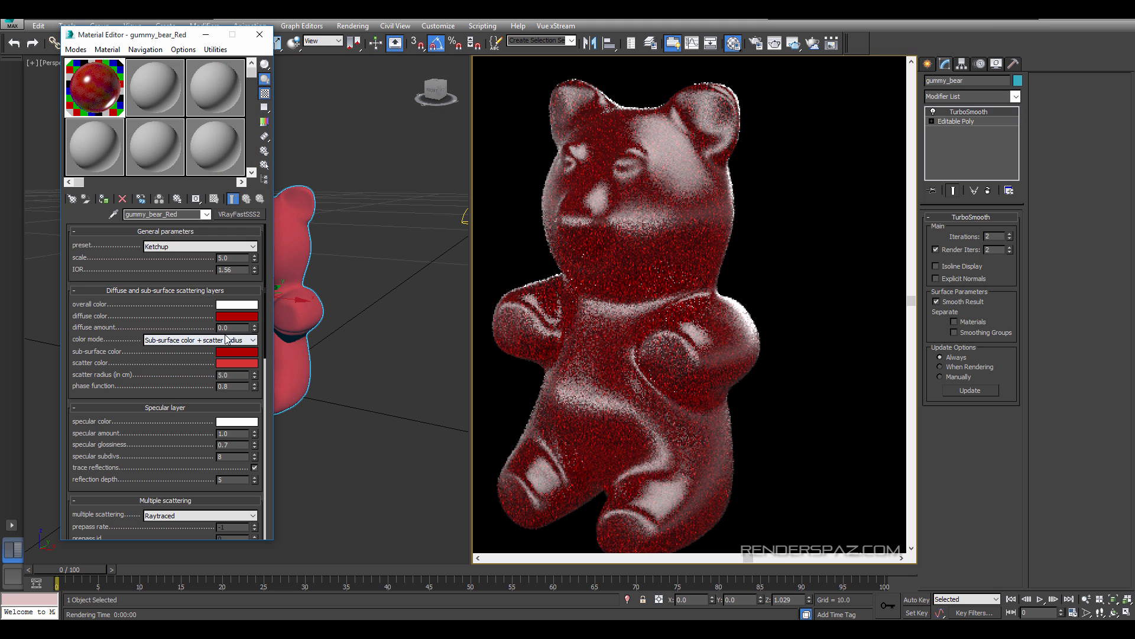
# Raise the value of the diffuse color for a slightly brighter red.
pyautogui.click(251, 315)
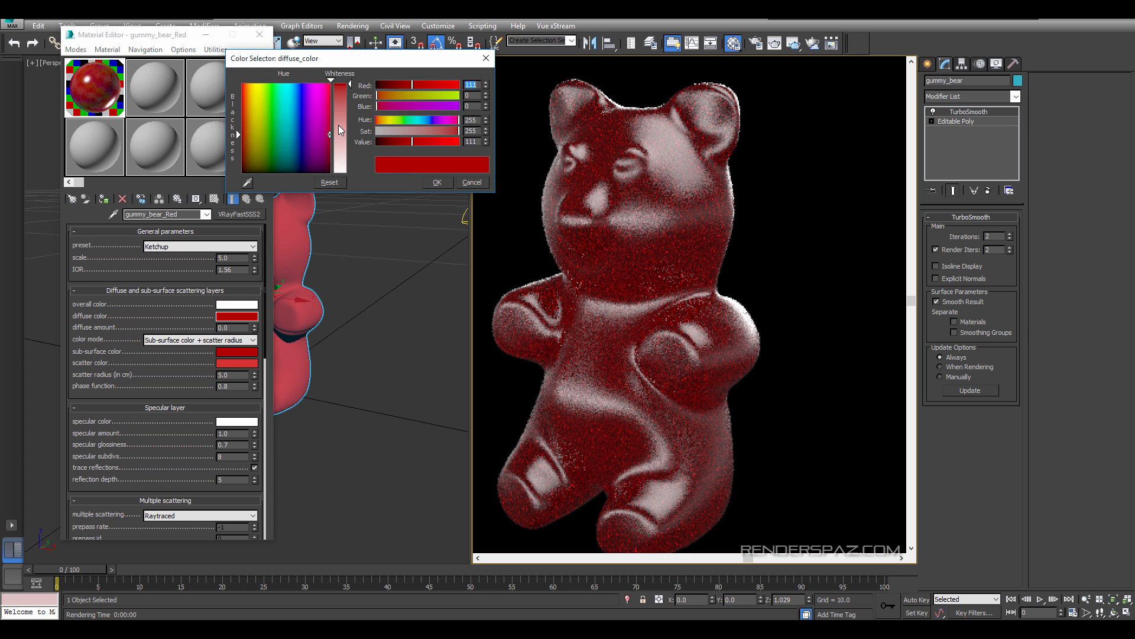
pyautogui.click(414, 141)
pyautogui.click(435, 182)
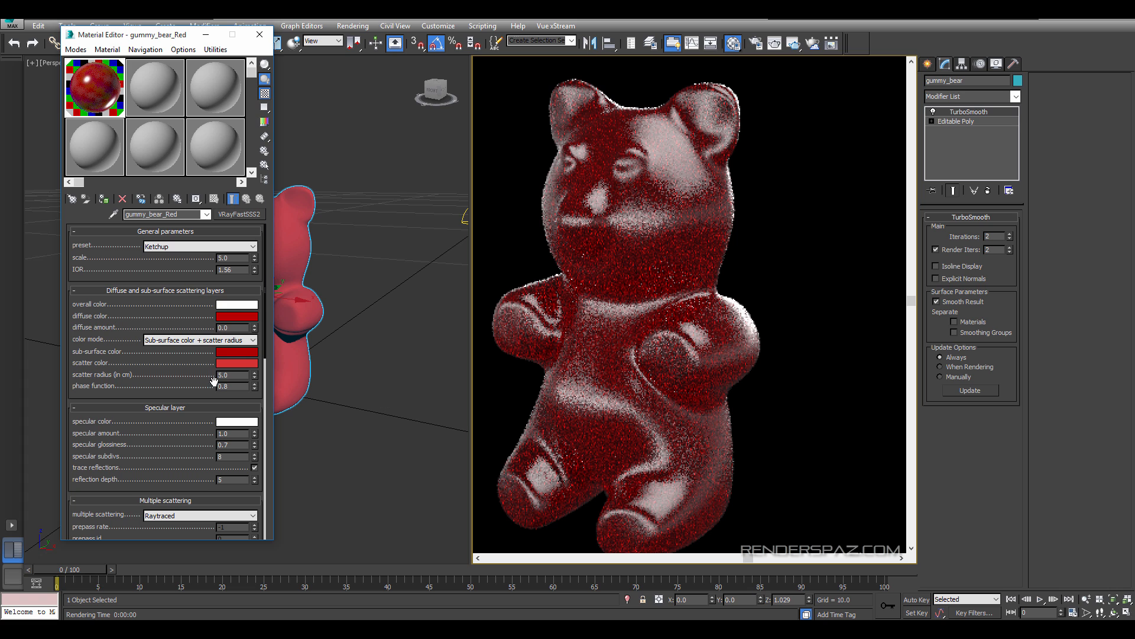
# Tint the material's specular color to a muted red, RGB 175, 45, 45.
pyautogui.click(228, 422)
pyautogui.click(247, 183)
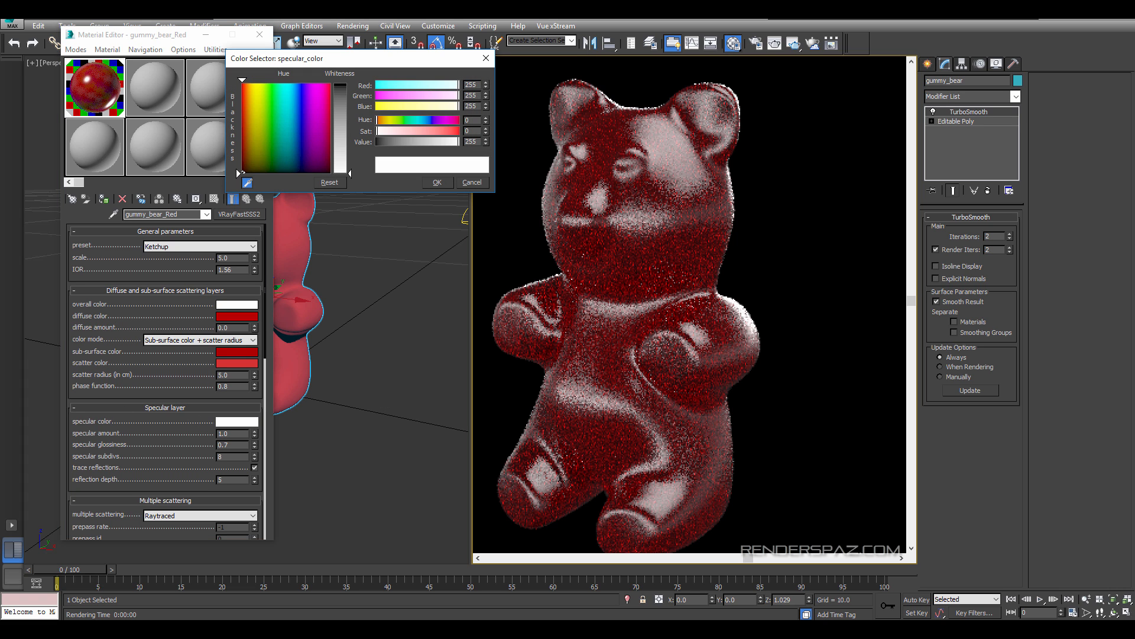
pyautogui.click(298, 231)
pyautogui.click(437, 182)
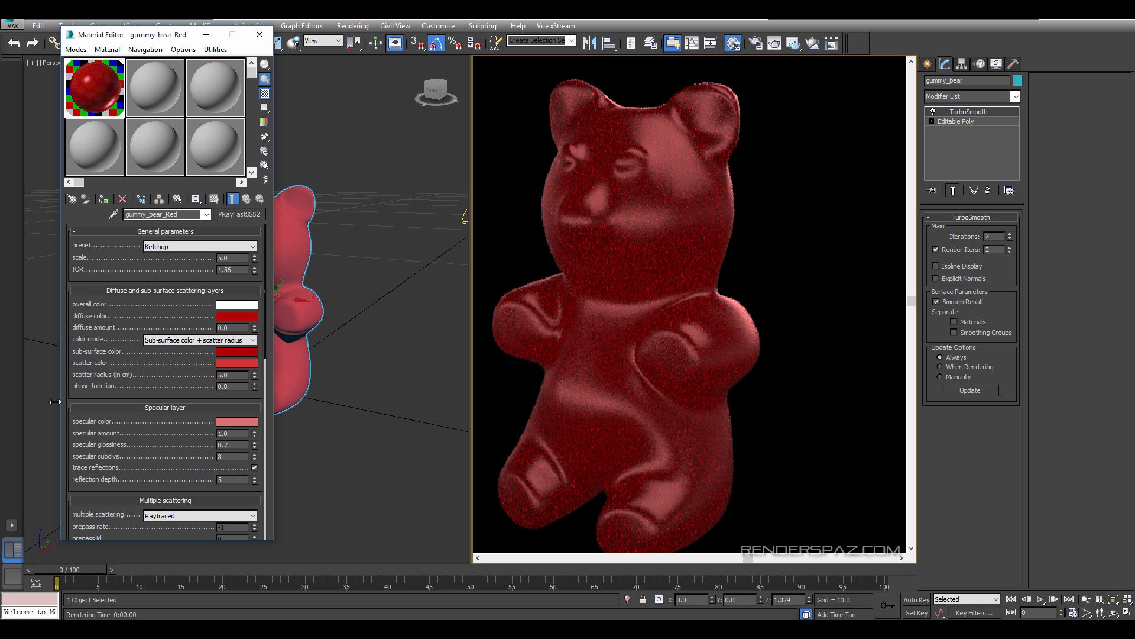
# Lighten the red specular color by raising its whiteness slightly.
pyautogui.click(237, 421)
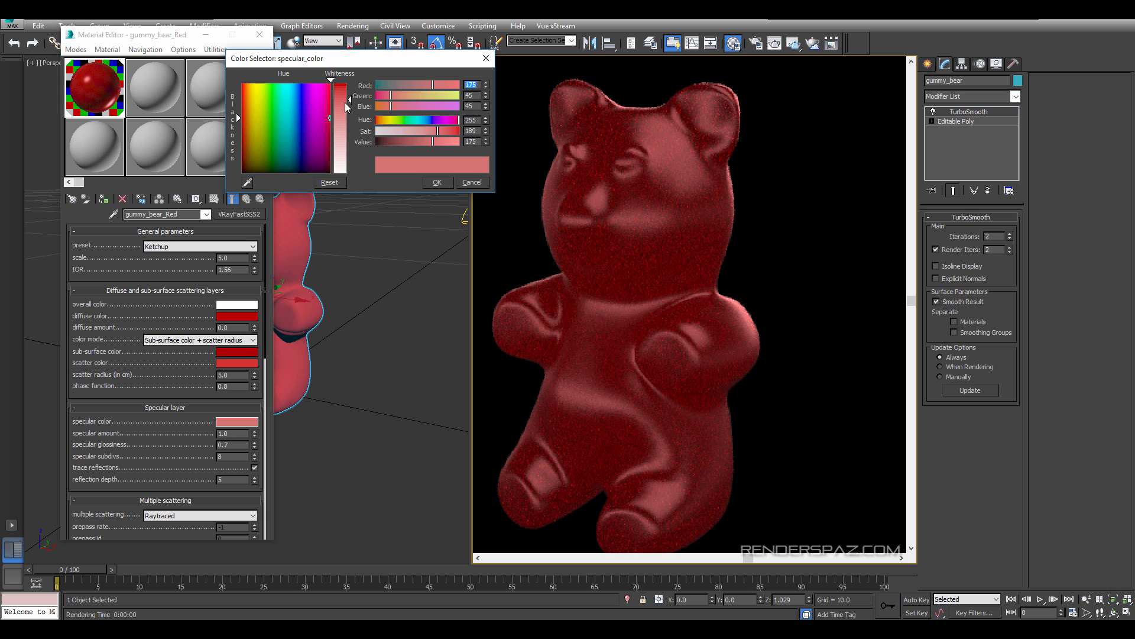
pyautogui.moveTo(345, 102); pyautogui.dragTo(346, 113)
pyautogui.click(435, 182)
# Collapse the Multiple scattering settings and set the material's single scatter mode to Raytraced (refractive).
pyautogui.scroll(-1, 117, 450)
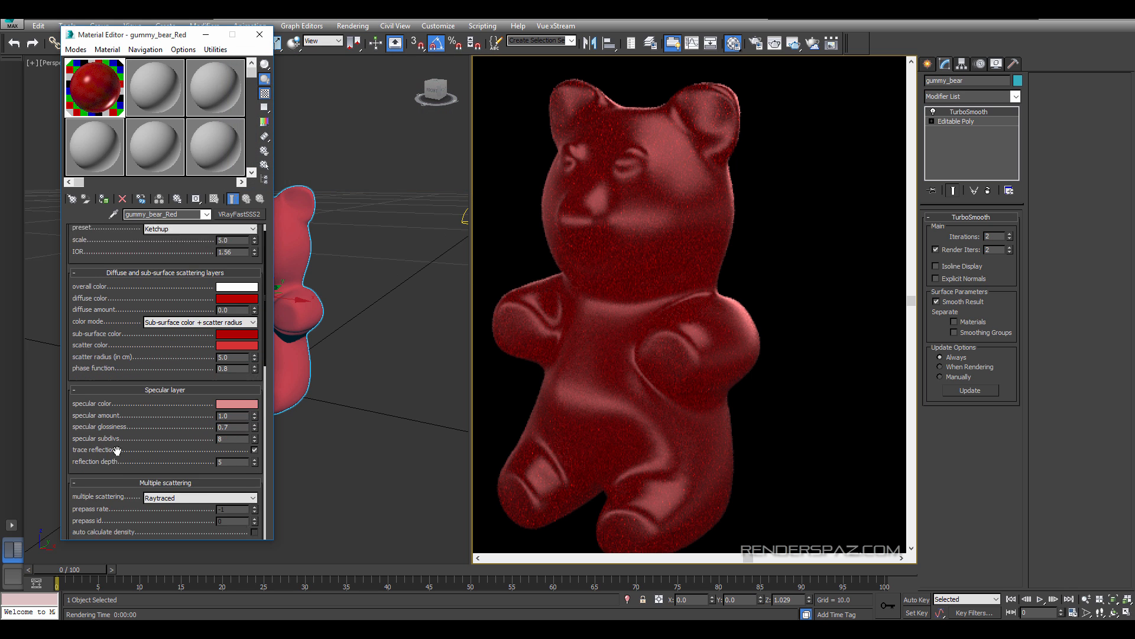
pyautogui.scroll(-1, 117, 450)
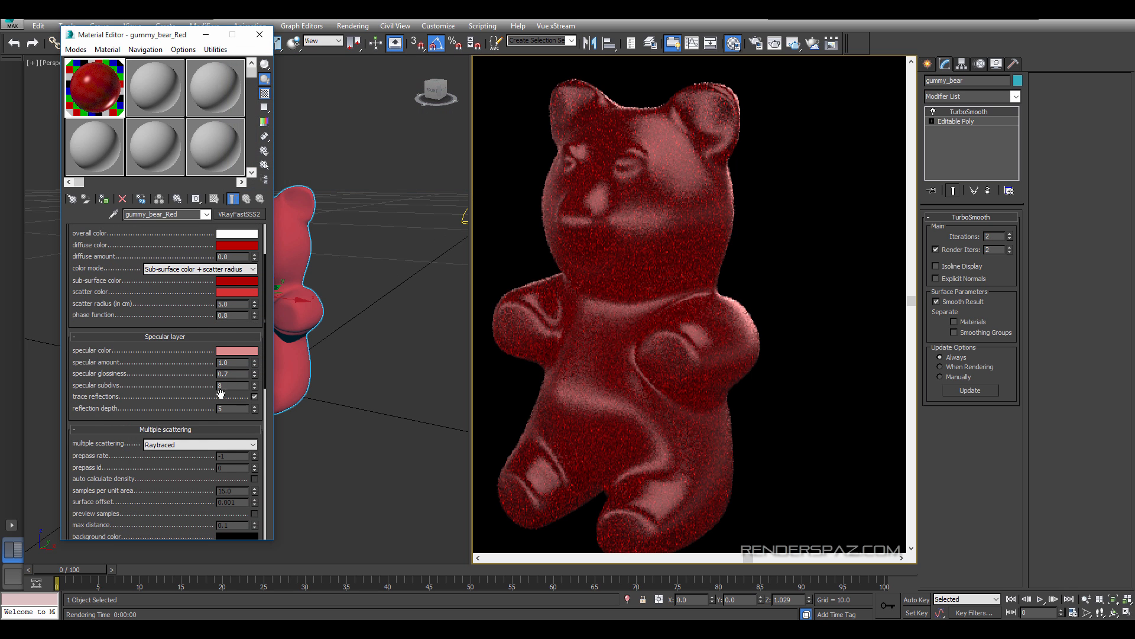
pyautogui.moveTo(344, 374); pyautogui.dragTo(369, 375, button='middle')
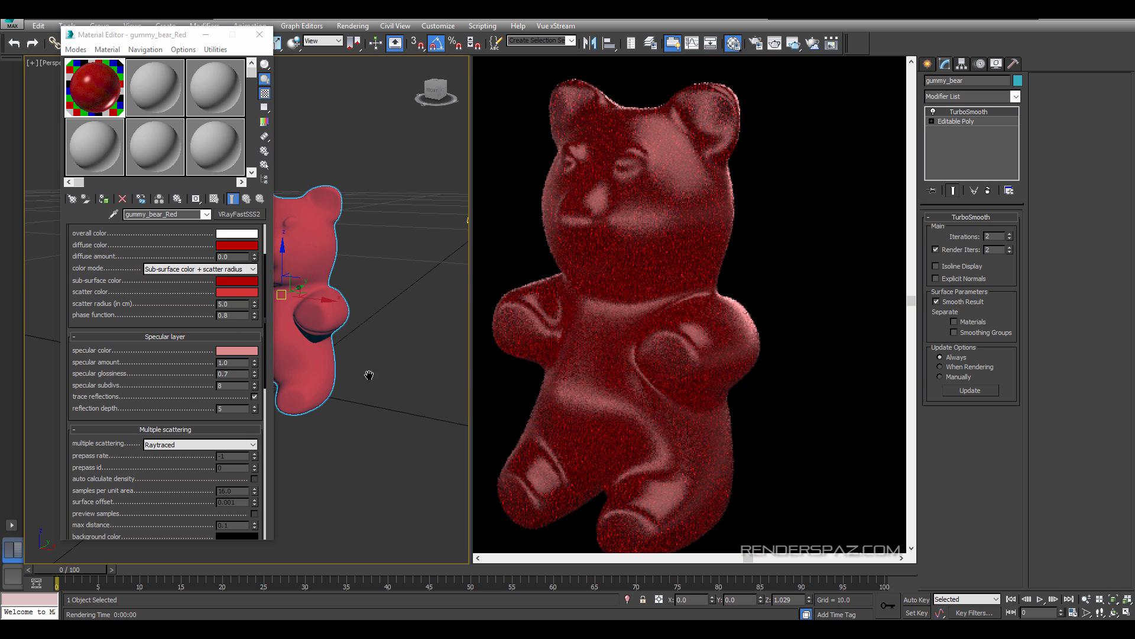
pyautogui.click(727, 361)
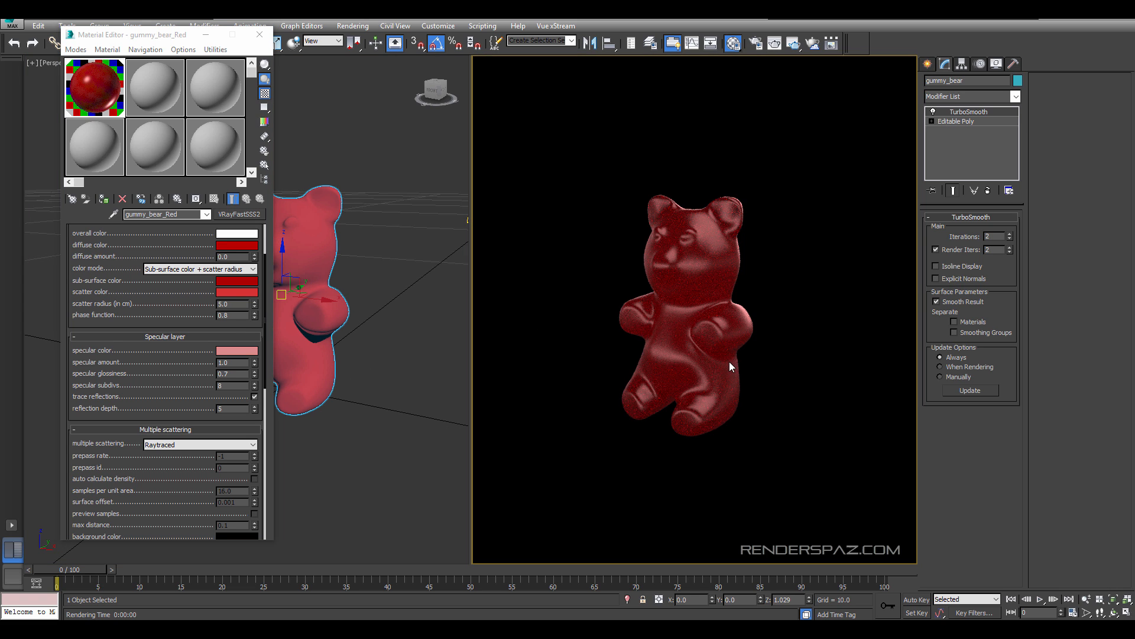
pyautogui.click(94, 431)
pyautogui.click(194, 456)
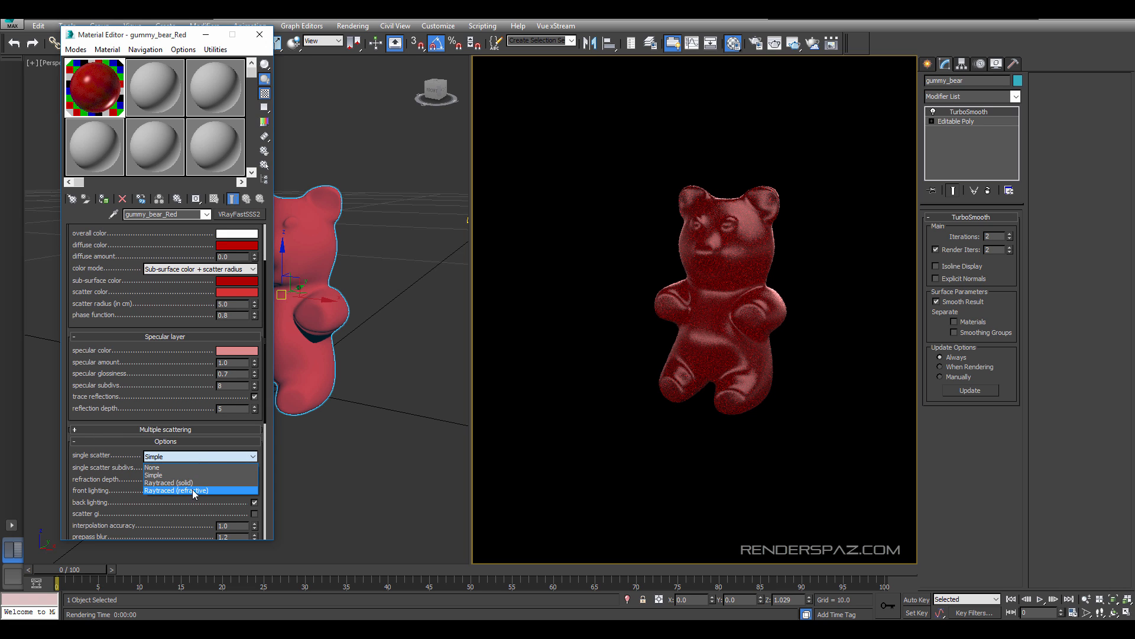
pyautogui.click(193, 489)
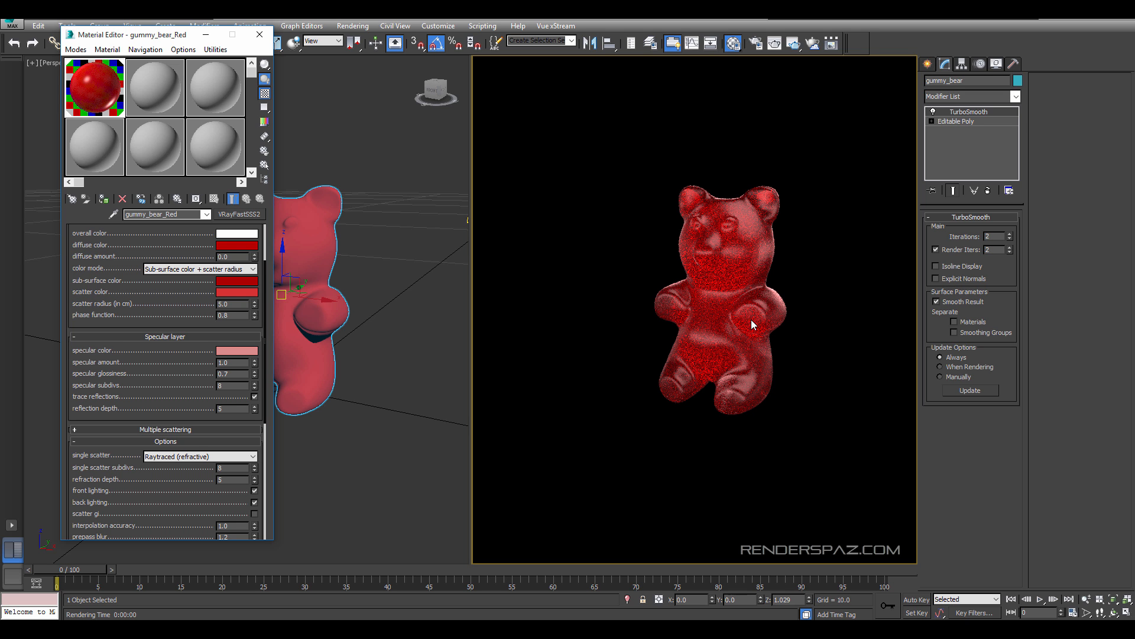
# Preview a blue scatter color, RGB 7, 66, 216, in the live render and cancel the color change.
pyautogui.scroll(3, 751, 322)
pyautogui.scroll(-2, 754, 318)
pyautogui.scroll(1, 749, 330)
pyautogui.moveTo(621, 178); pyautogui.dragTo(660, 329, button='middle')
pyautogui.scroll(-2, 669, 272)
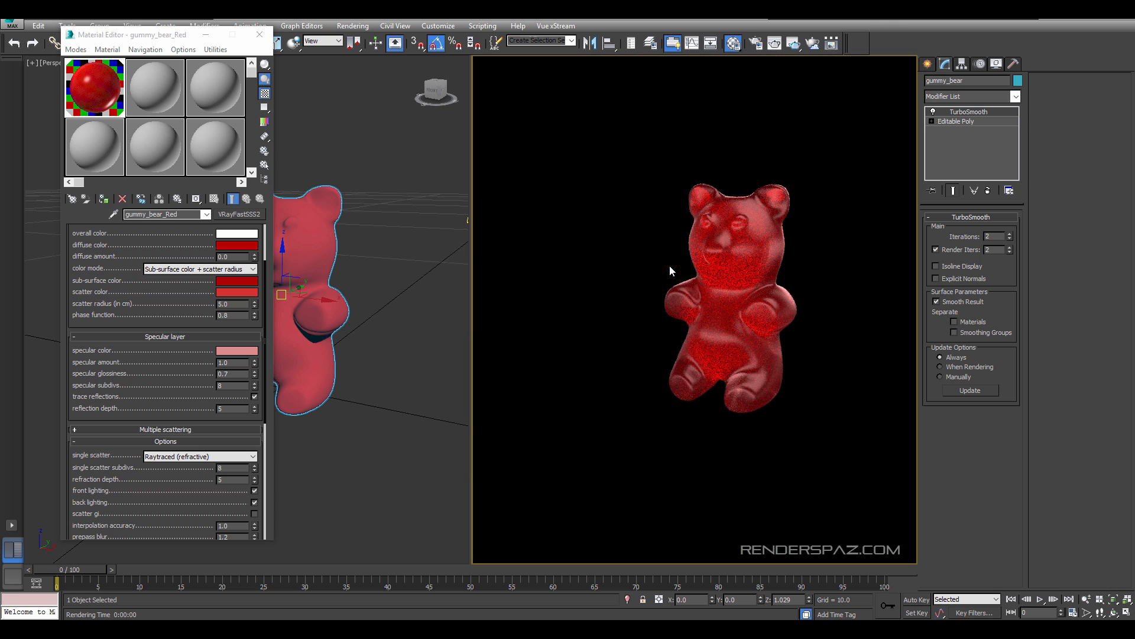
pyautogui.click(227, 293)
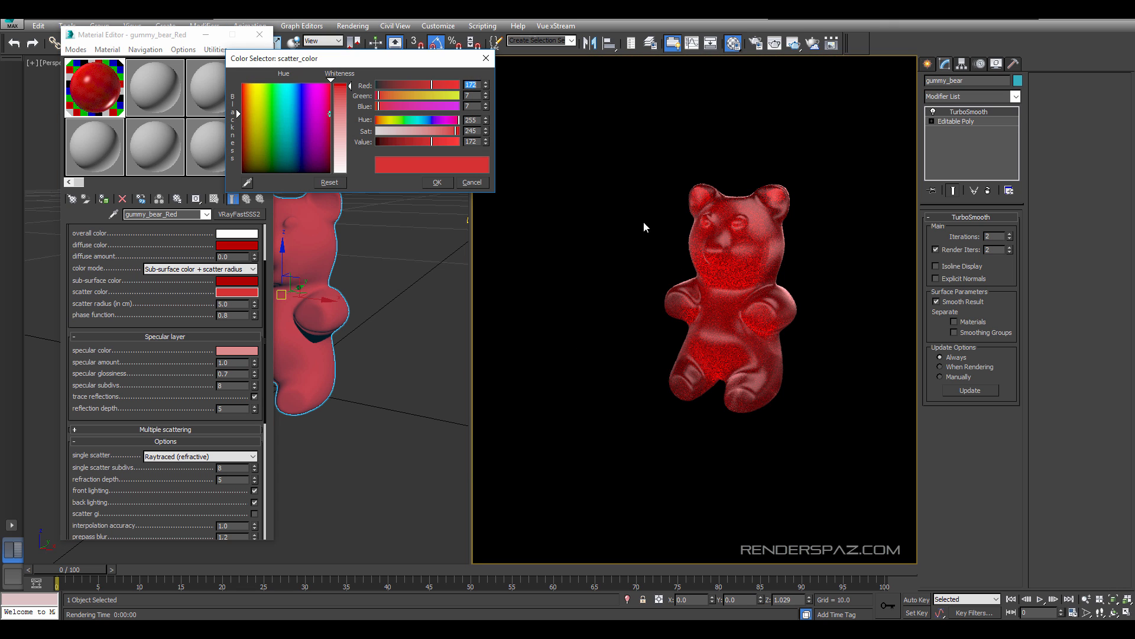
pyautogui.click(476, 183)
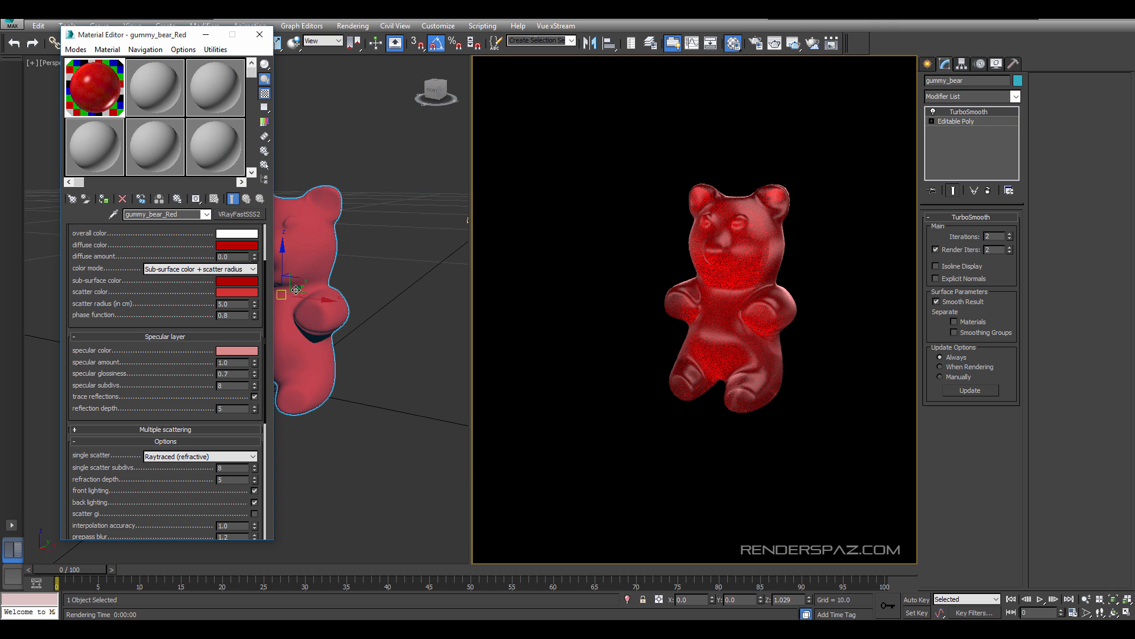
pyautogui.click(242, 292)
pyautogui.click(298, 98)
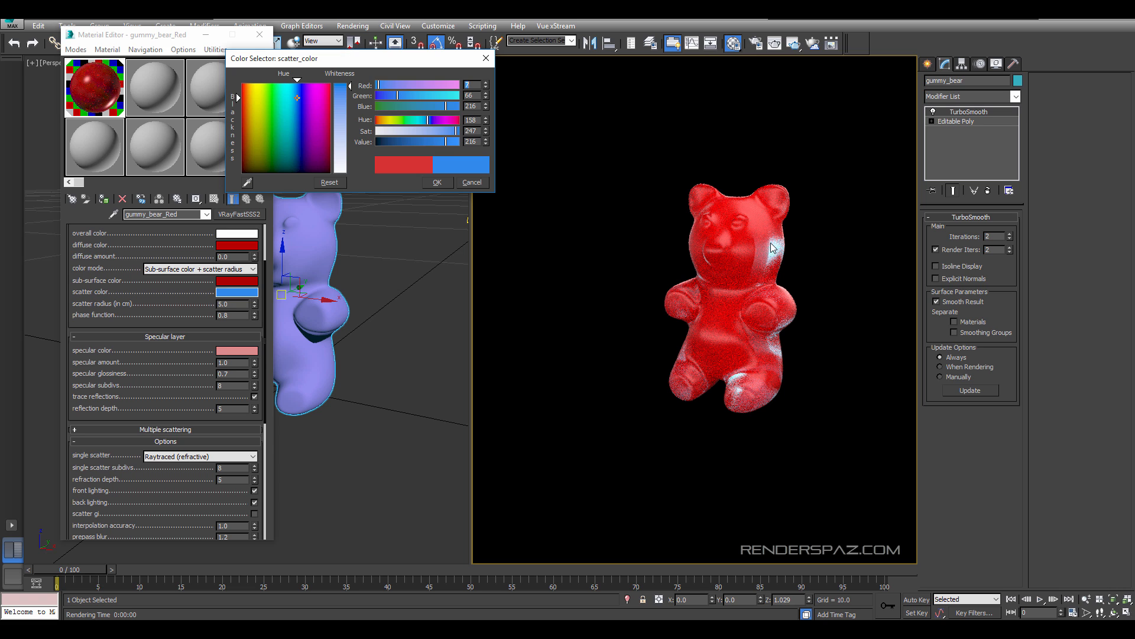
pyautogui.click(471, 182)
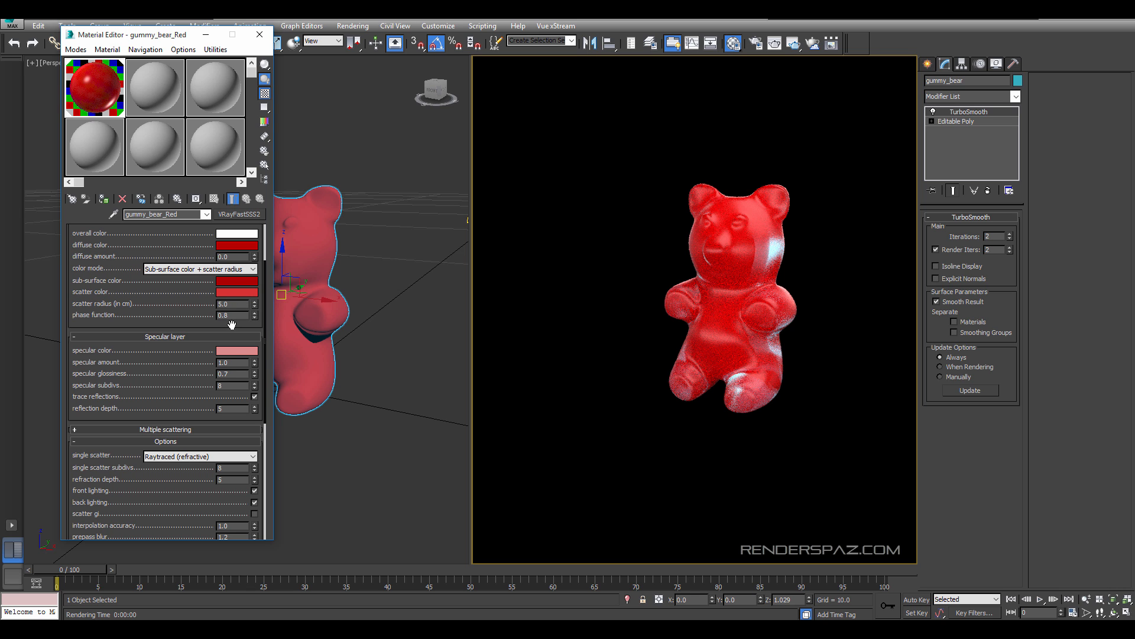
# Preview a blue sub-surface color, RGB 0, 94, 211, up close in the live render and cancel the color change.
pyautogui.click(239, 280)
pyautogui.click(295, 99)
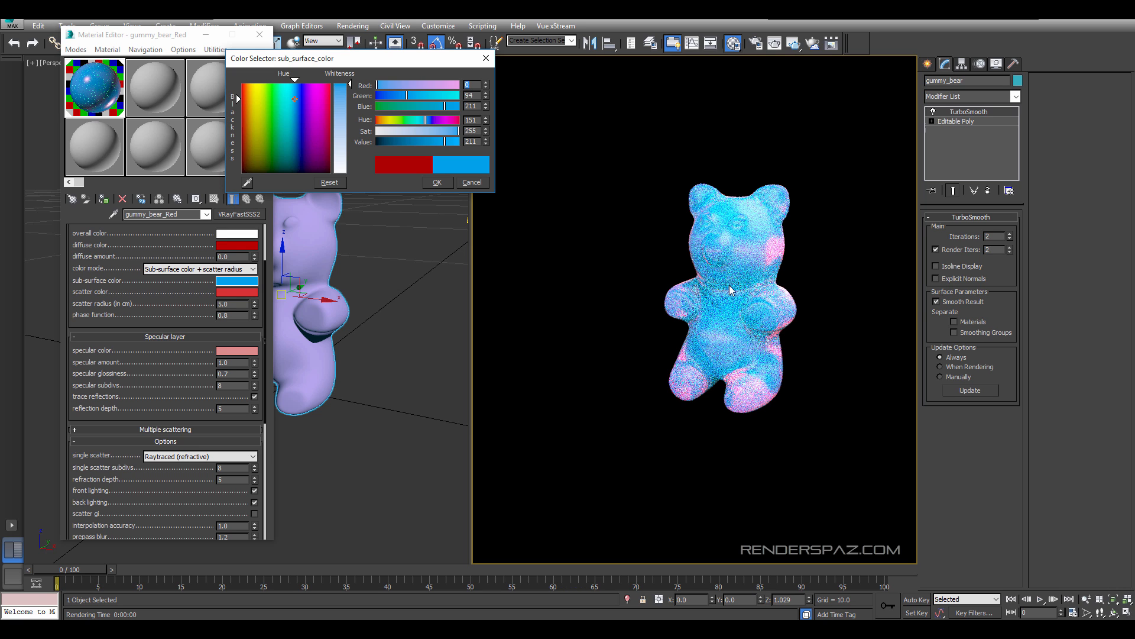
pyautogui.click(733, 261)
pyautogui.scroll(3, 754, 243)
pyautogui.scroll(-1, 731, 225)
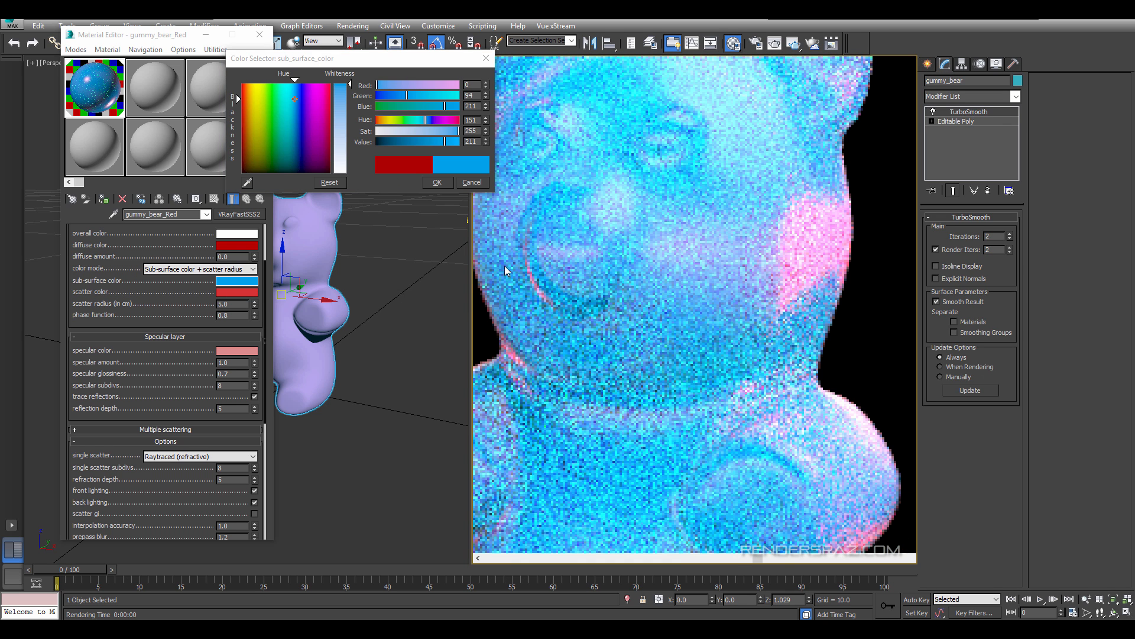
pyautogui.click(472, 182)
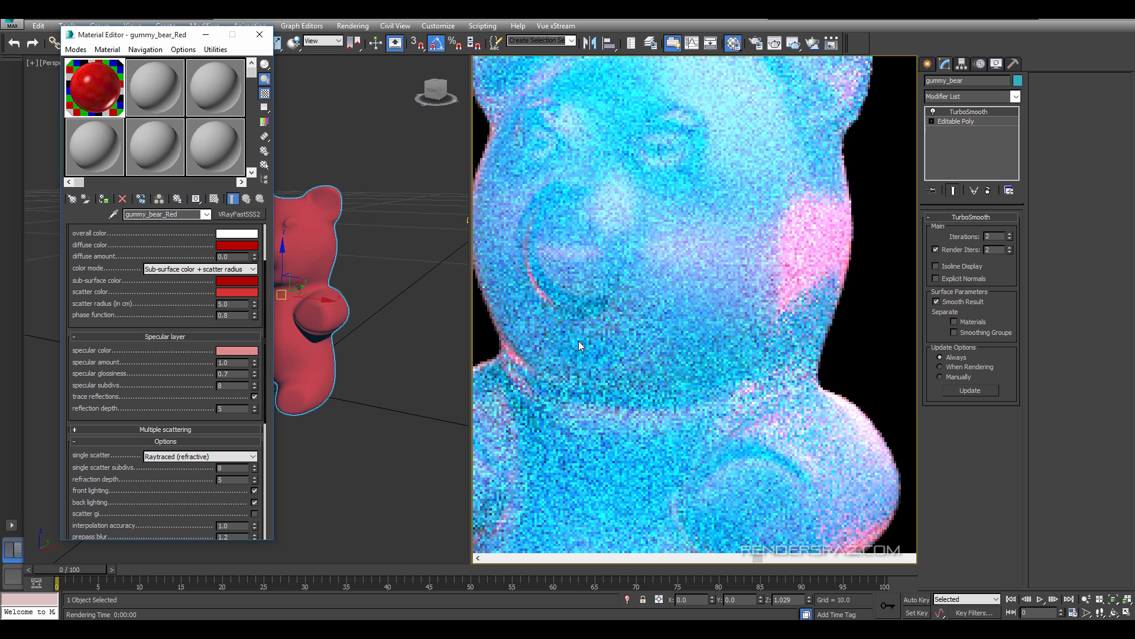
pyautogui.scroll(-3, 708, 311)
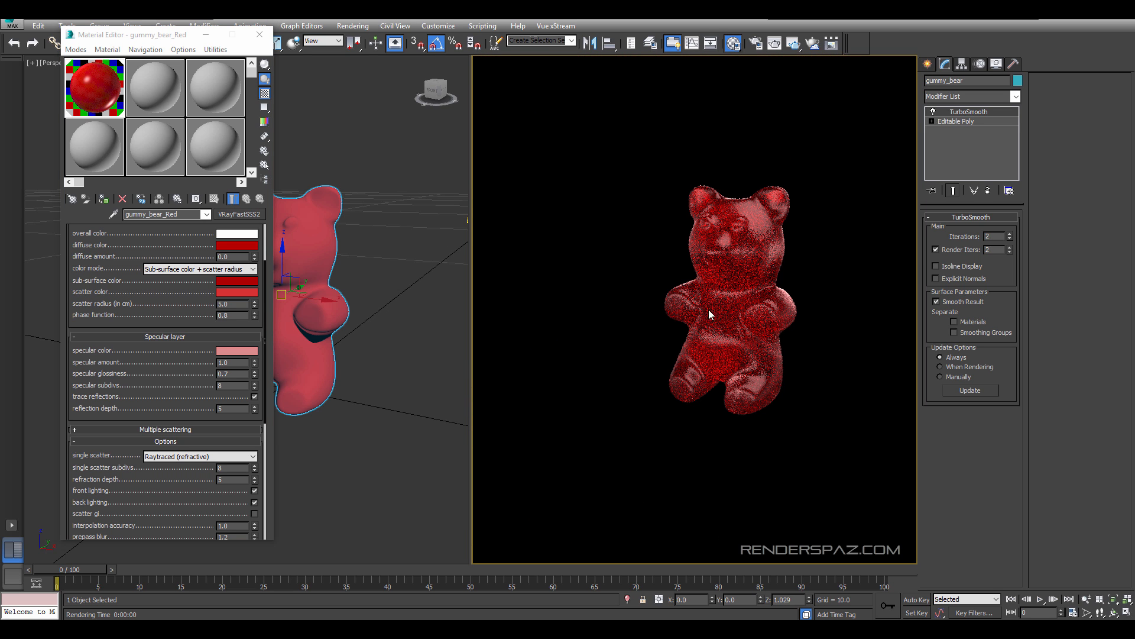
pyautogui.click(230, 409)
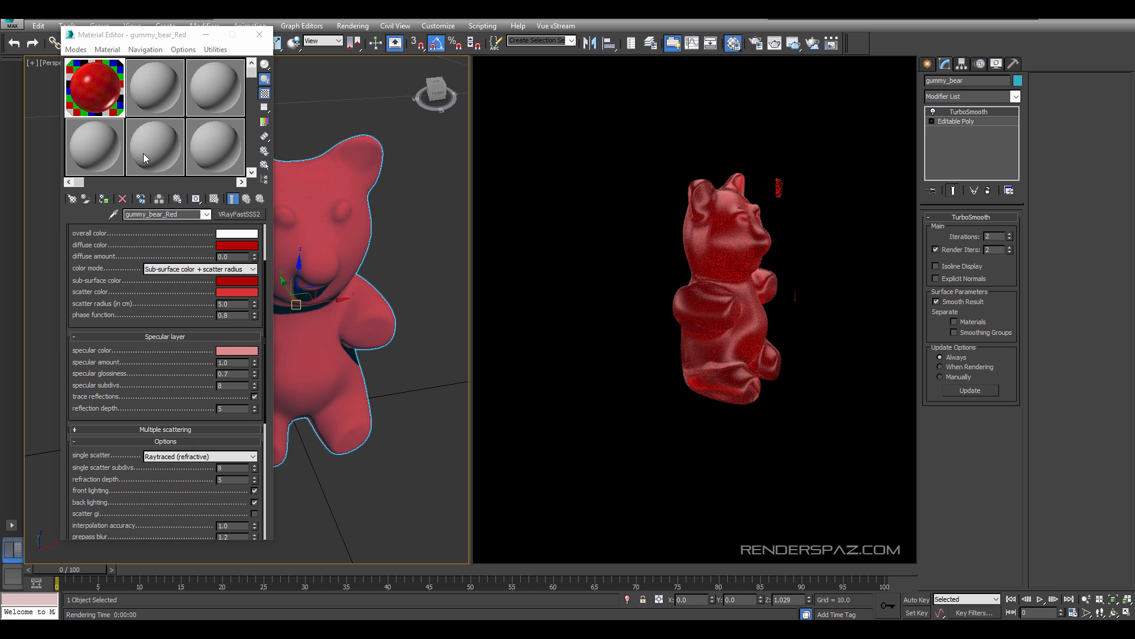
pyautogui.click(148, 99)
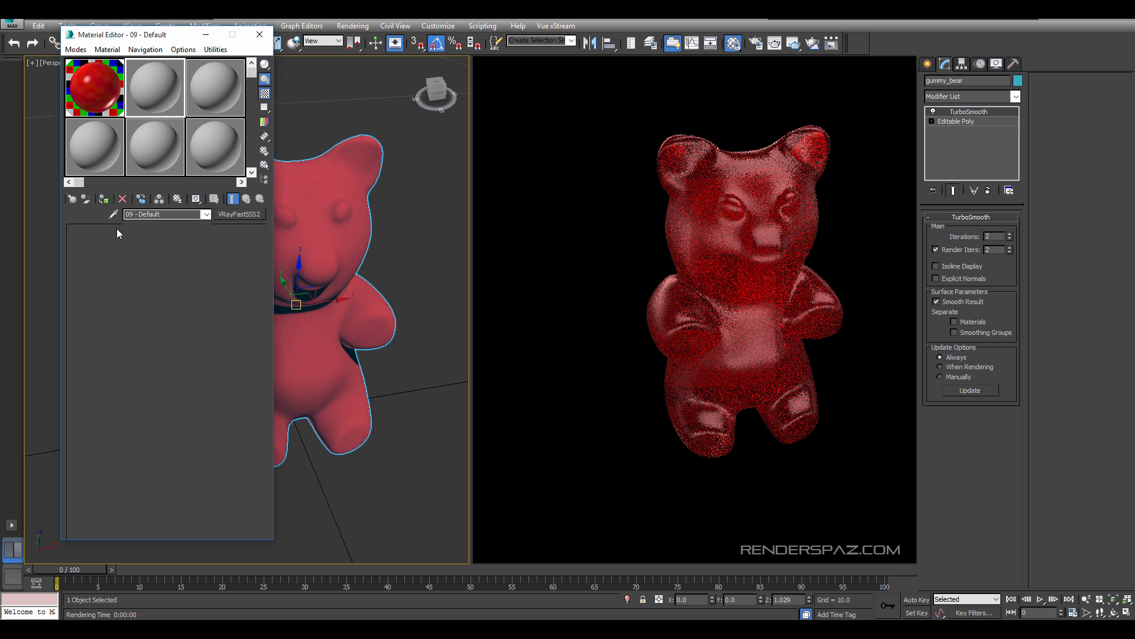
pyautogui.click(72, 199)
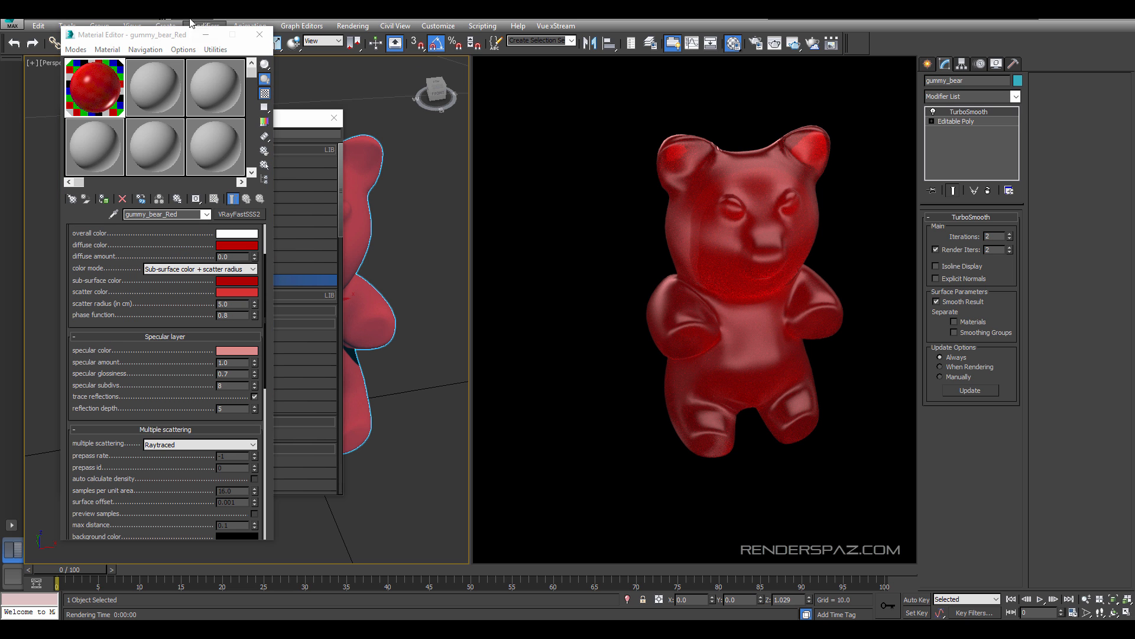
# Assign a Noise map to the bump channel of the gummy_bear_Red material.
pyautogui.scroll(-5, 134, 446)
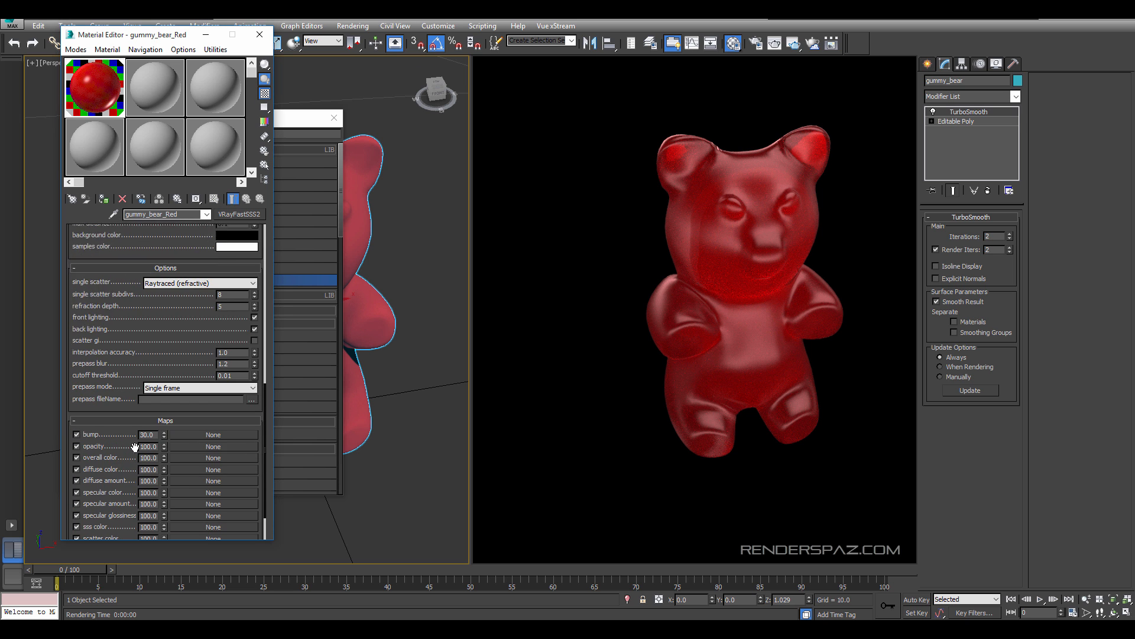
pyautogui.scroll(-2, 135, 446)
pyautogui.click(204, 400)
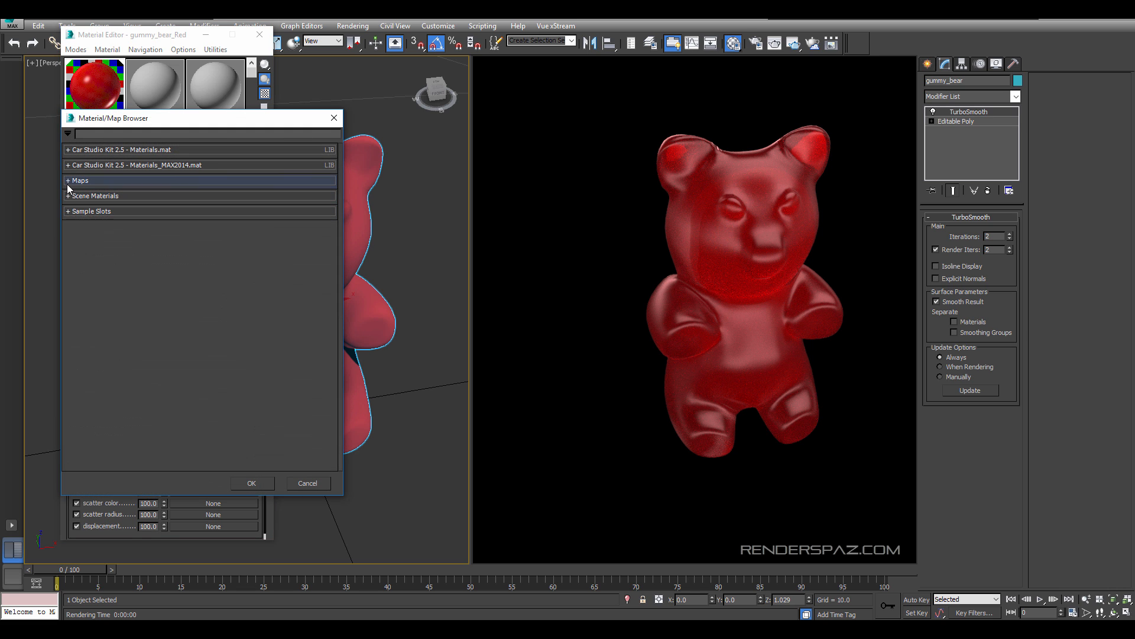
pyautogui.click(69, 182)
pyautogui.scroll(-1, 102, 396)
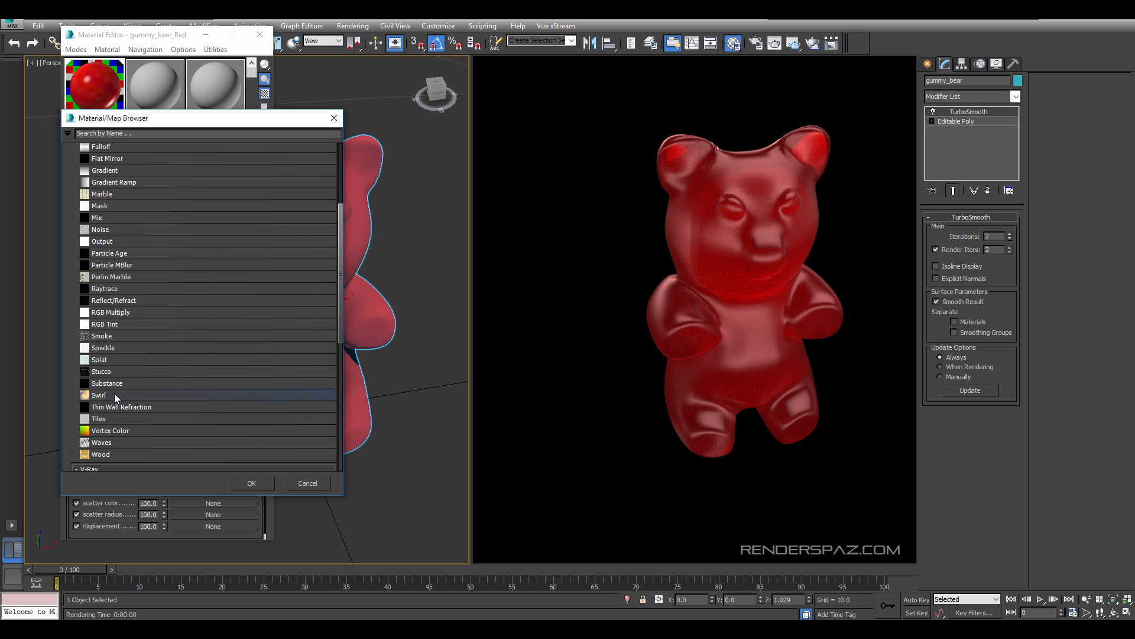
pyautogui.click(100, 260)
pyautogui.doubleClick(101, 259)
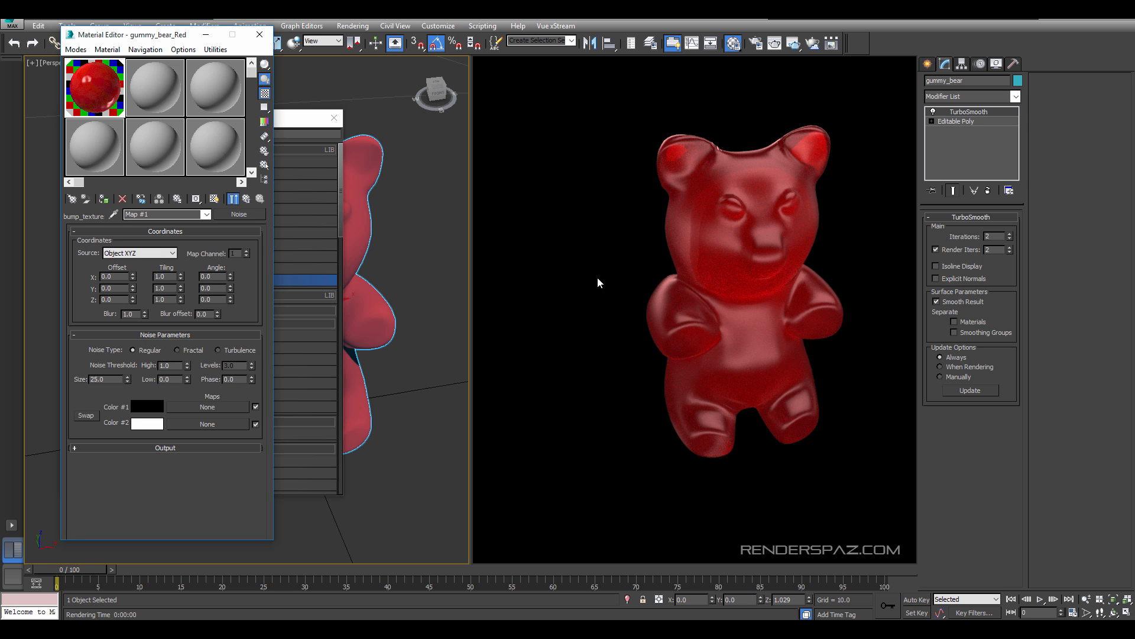
# Close the leftover material browser and set the bump Noise map's size to 1.0.
pyautogui.moveTo(421, 295); pyautogui.dragTo(398, 300, button='middle')
pyautogui.click(334, 118)
pyautogui.scroll(-4, 430, 290)
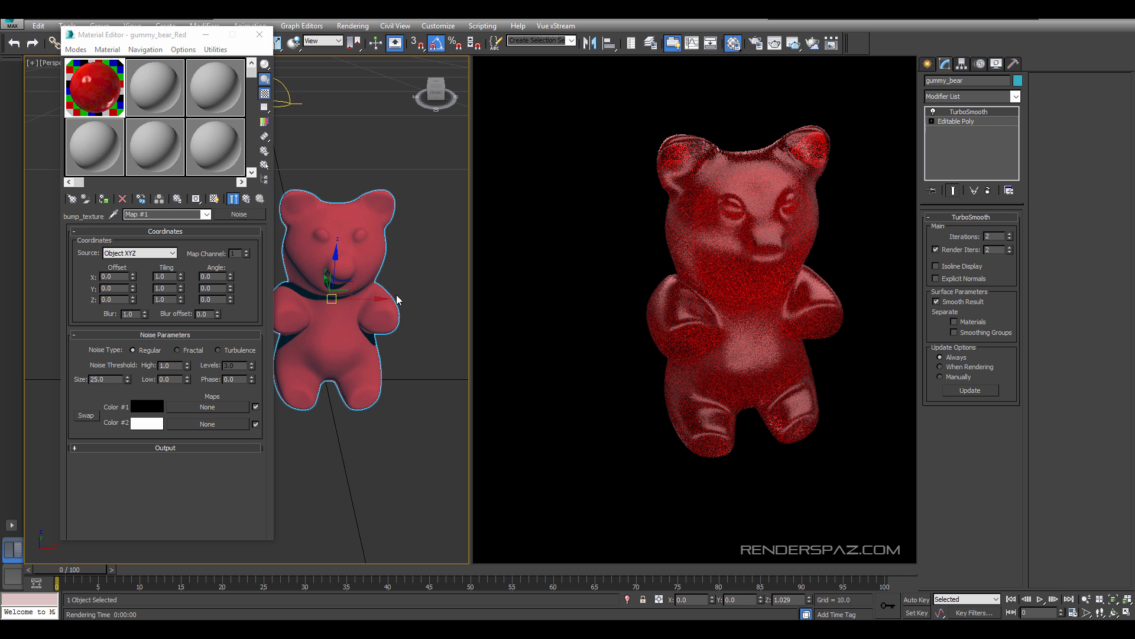
pyautogui.moveTo(111, 379); pyautogui.dragTo(26, 412)
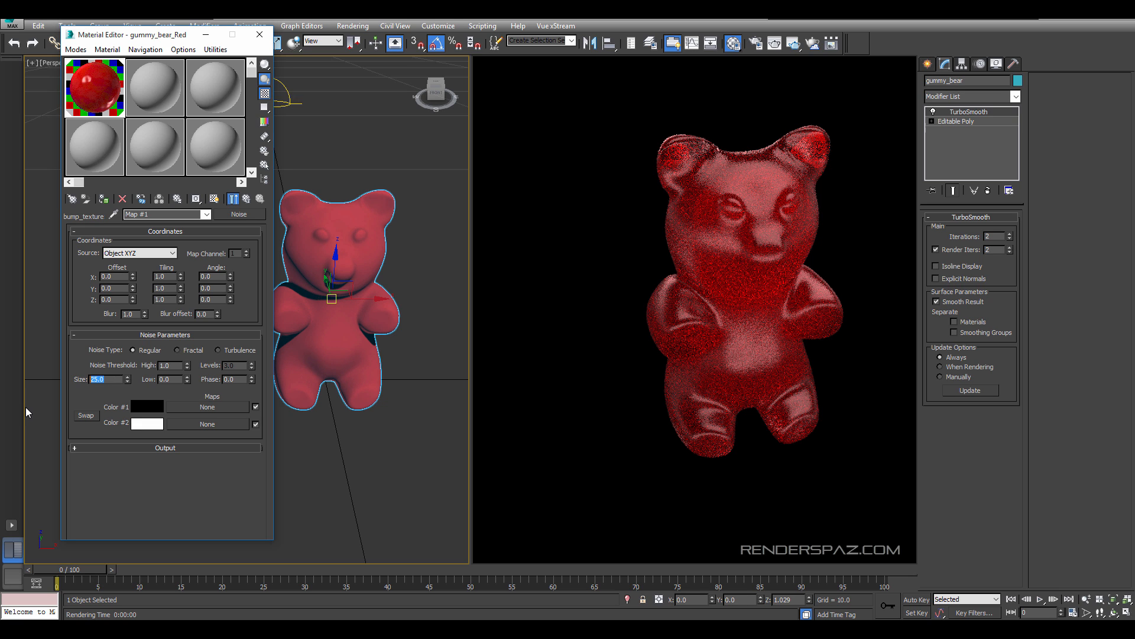
pyautogui.write('1')
pyautogui.press('Return')
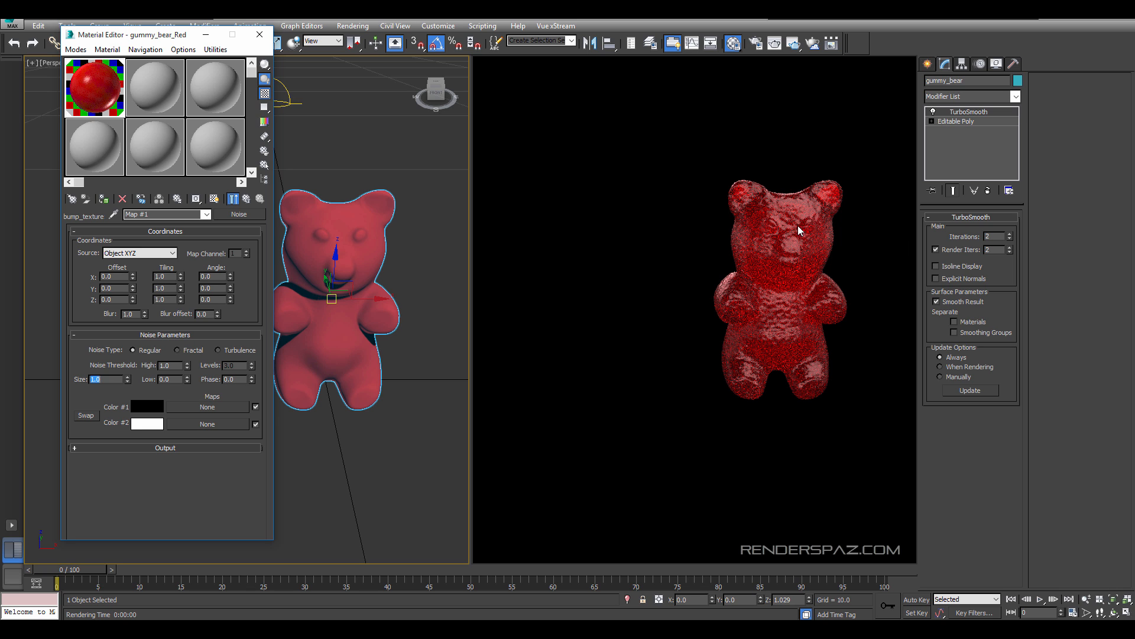
# Change the noise type to Fractal and set the high noise threshold to 0.75.
pyautogui.click(181, 350)
pyautogui.doubleClick(168, 365)
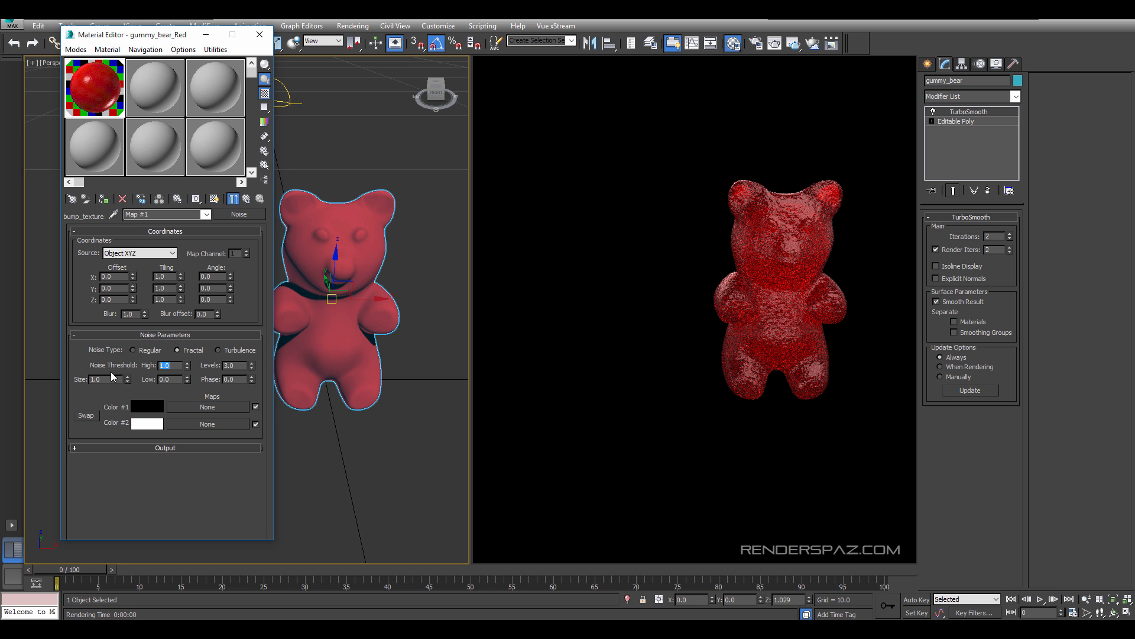
pyautogui.write('.75')
pyautogui.press('Return')
# Show only the Noise map in the material's sample slot and open an enlarged preview window beside the editor.
pyautogui.click(214, 203)
pyautogui.click(214, 203)
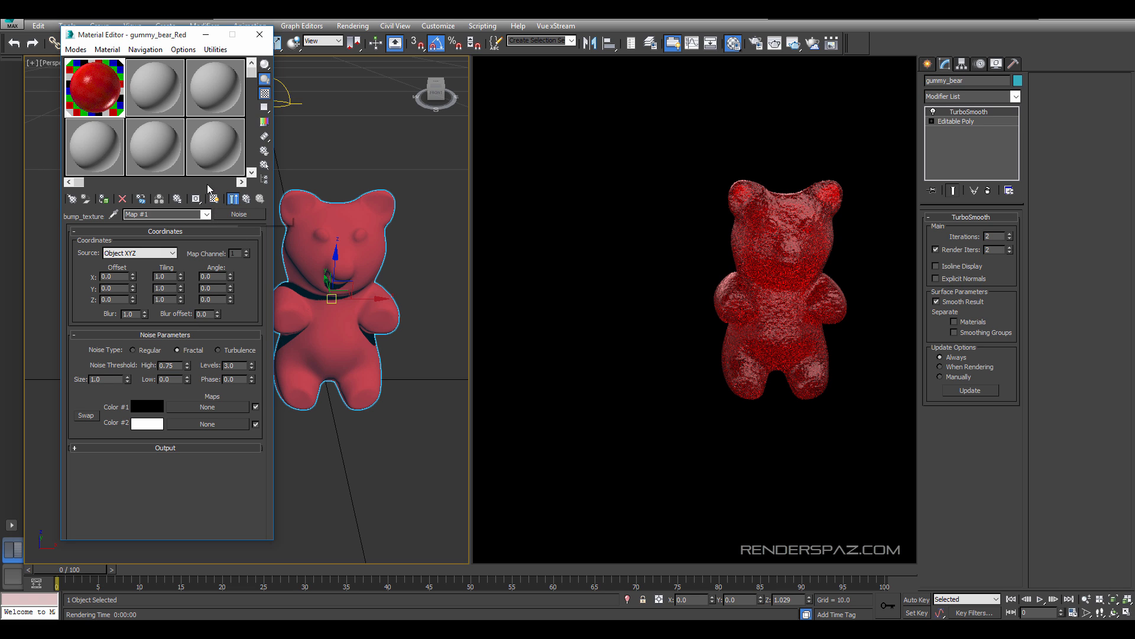
pyautogui.click(234, 199)
pyautogui.doubleClick(79, 111)
pyautogui.moveTo(556, 245); pyautogui.dragTo(409, 196)
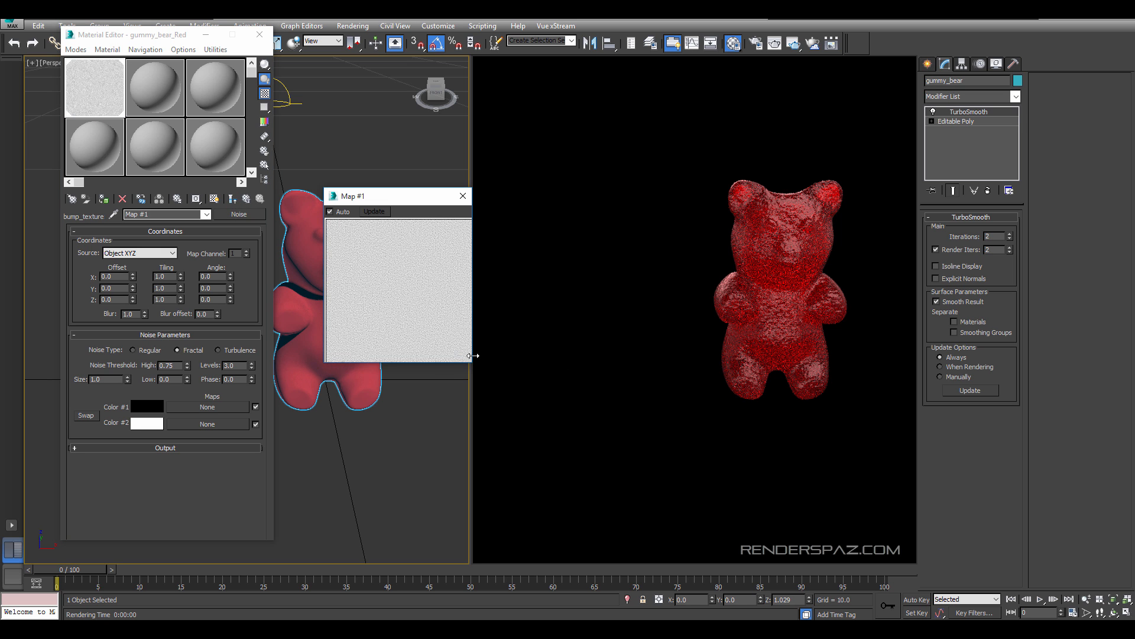
pyautogui.moveTo(325, 362); pyautogui.dragTo(275, 461)
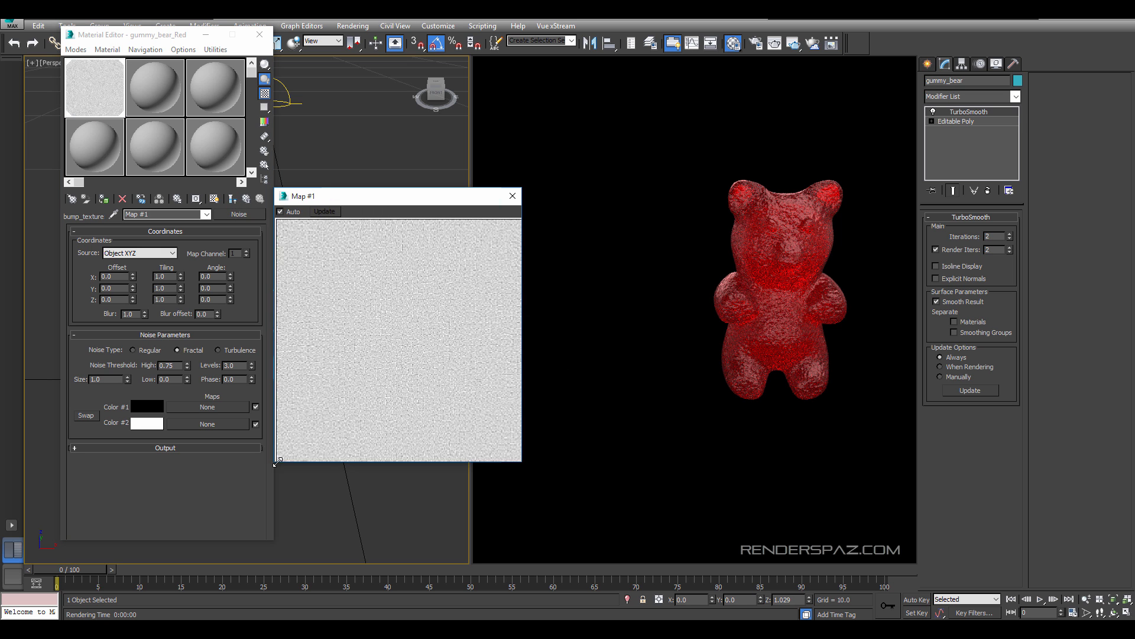
# Set the Noise map's low threshold to 0.575 and check the pattern in the enlarged preview.
pyautogui.click(171, 379)
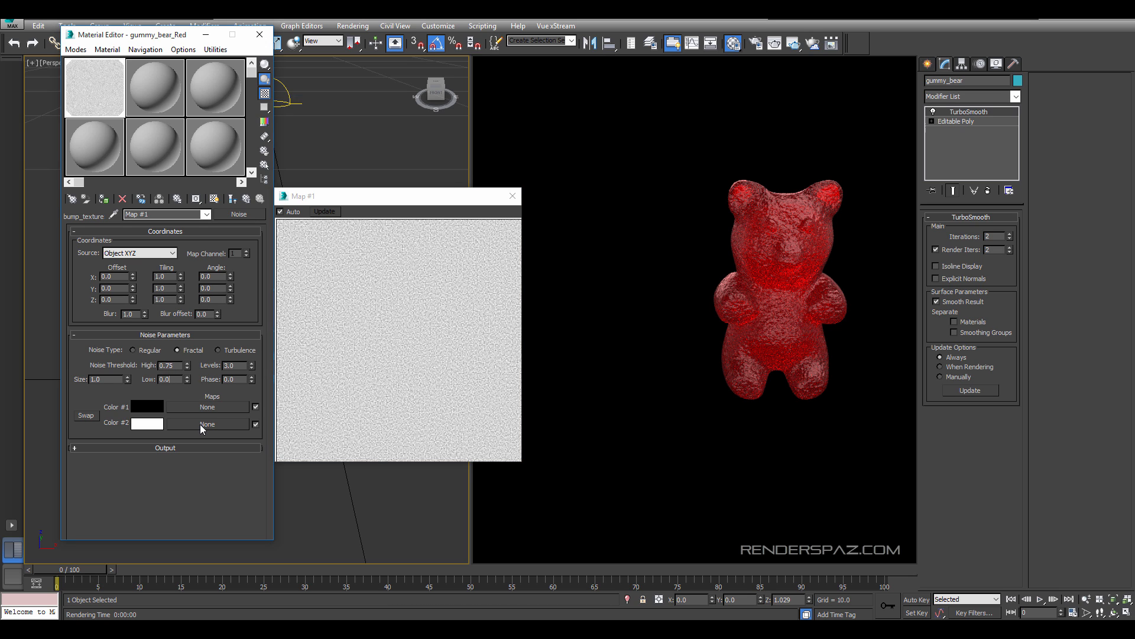
pyautogui.write('575')
pyautogui.press('Return')
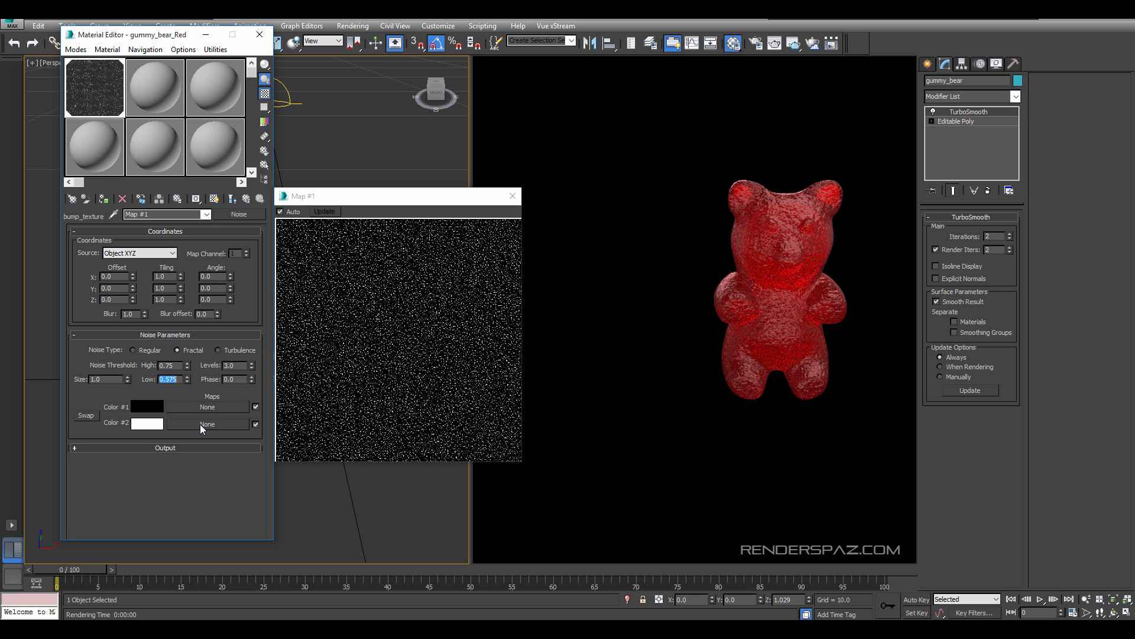
pyautogui.click(447, 242)
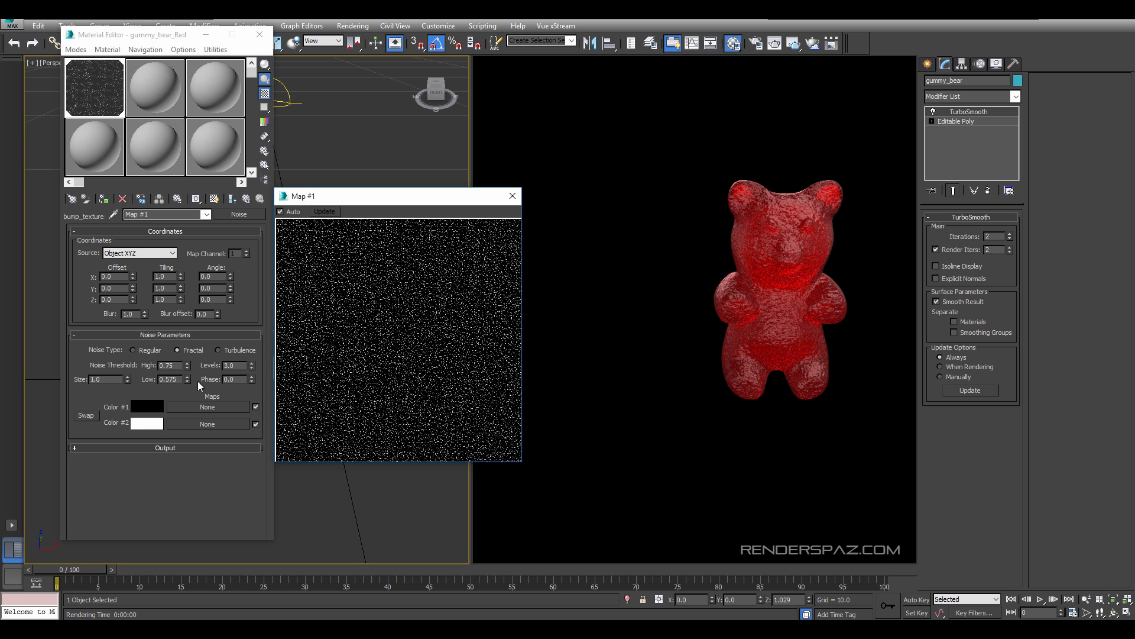
# Set the bump Noise map's size to 0.2 and close the enlarged map preview.
pyautogui.click(114, 379)
pyautogui.moveTo(112, 379); pyautogui.dragTo(16, 401)
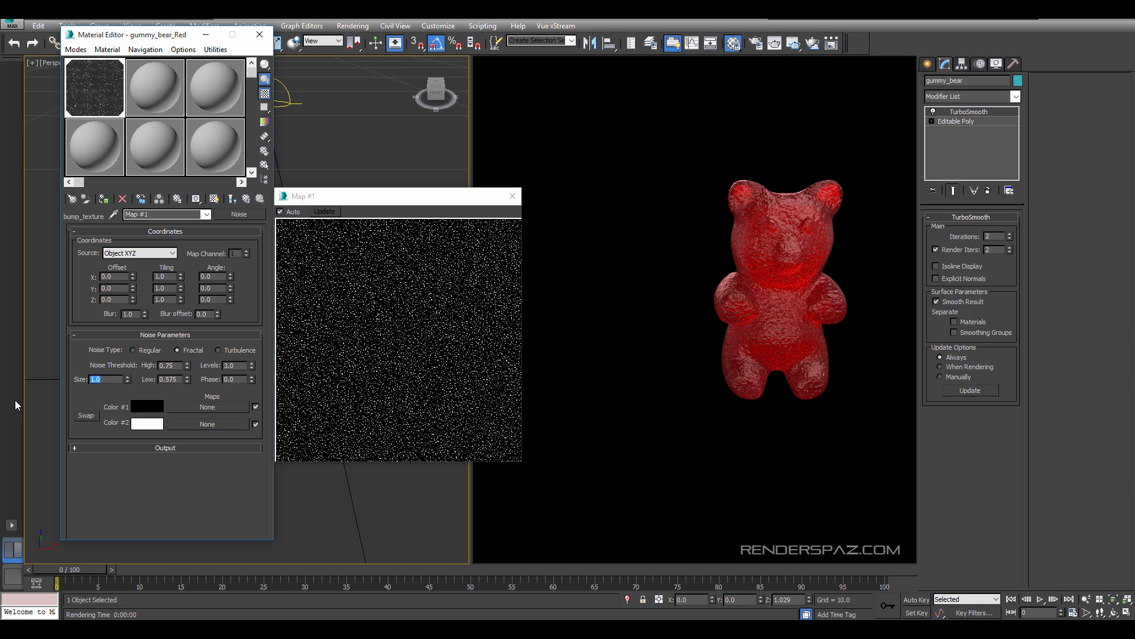
pyautogui.write('.2')
pyautogui.press('Return')
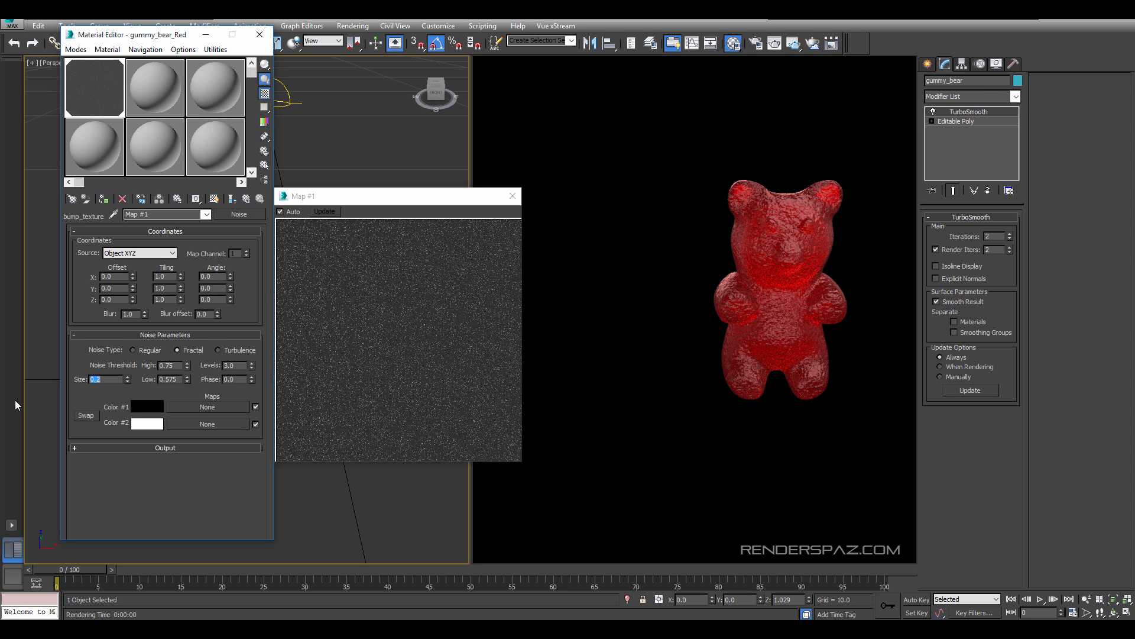
pyautogui.click(438, 340)
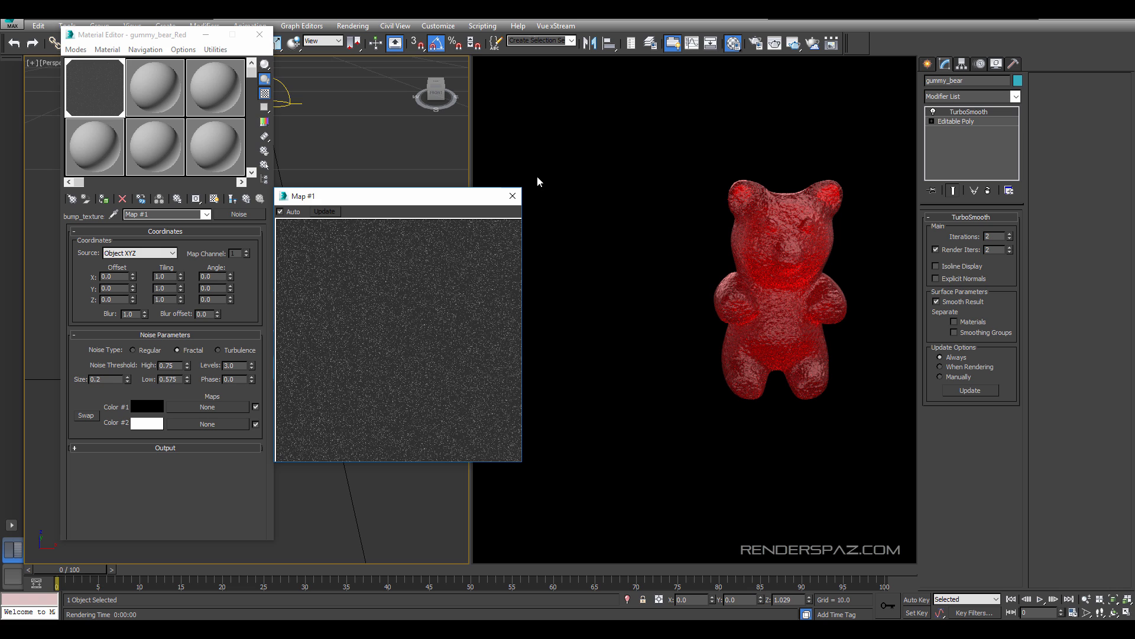
pyautogui.click(513, 194)
# Go back up to the gummy_bear_Red material and draw a render region over part of the bear's face in the live view.
pyautogui.scroll(4, 400, 313)
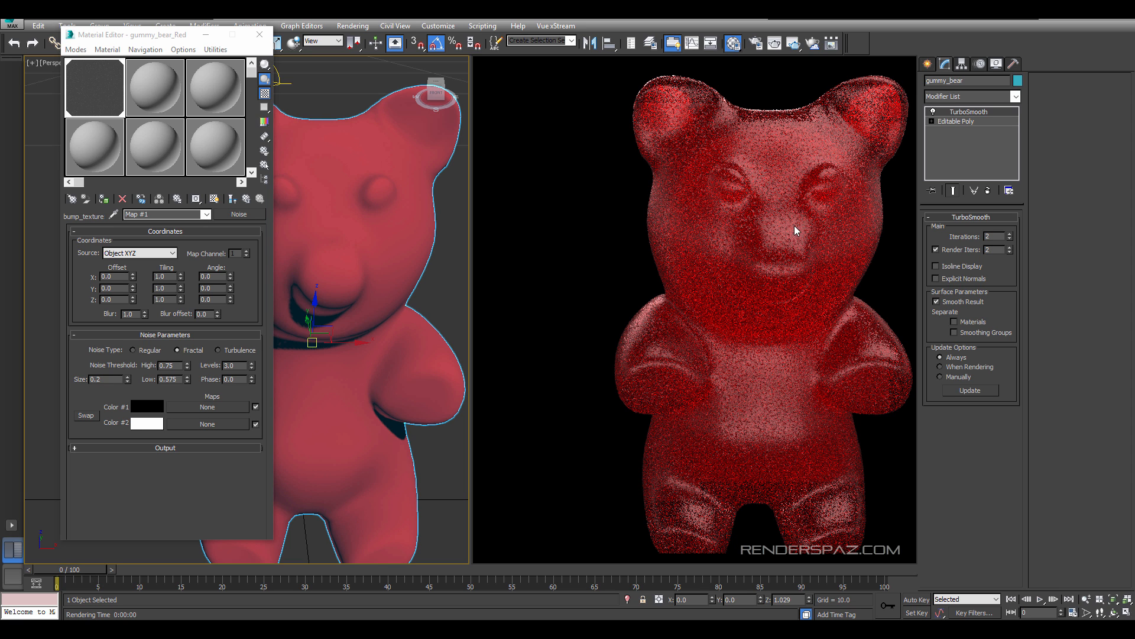
pyautogui.click(233, 199)
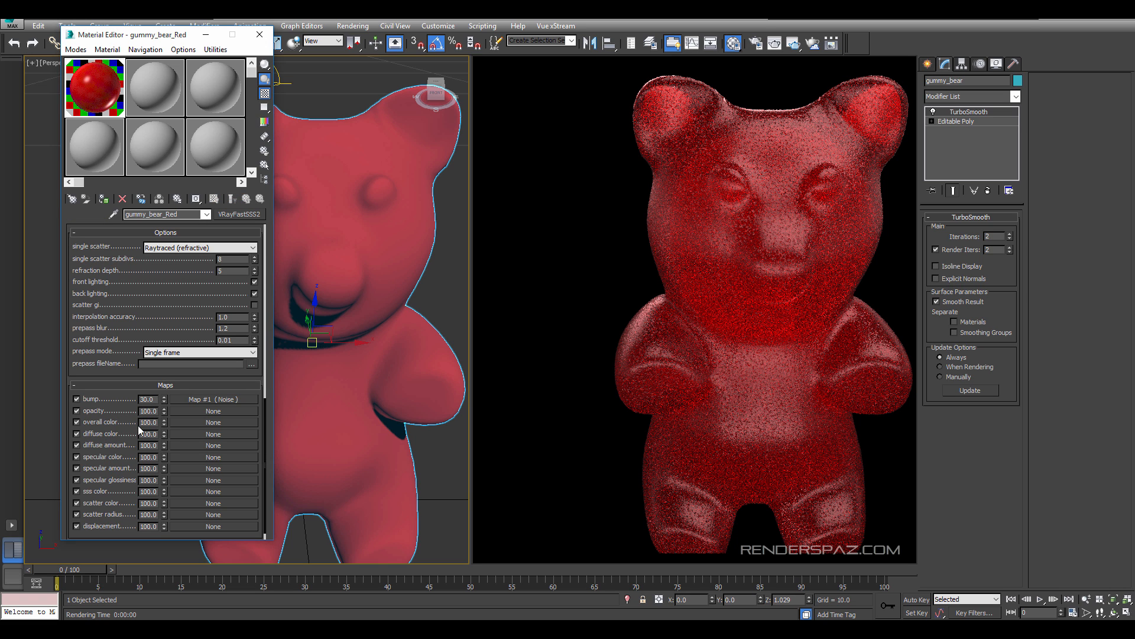
pyautogui.rightClick(741, 159)
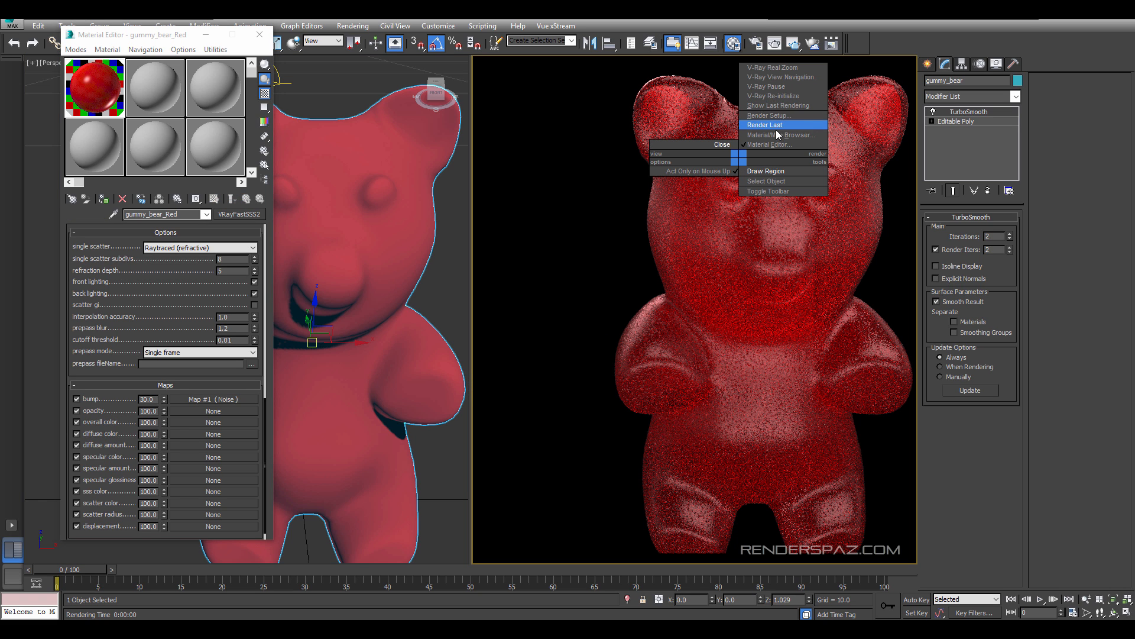
pyautogui.click(780, 172)
pyautogui.moveTo(686, 140); pyautogui.dragTo(782, 300)
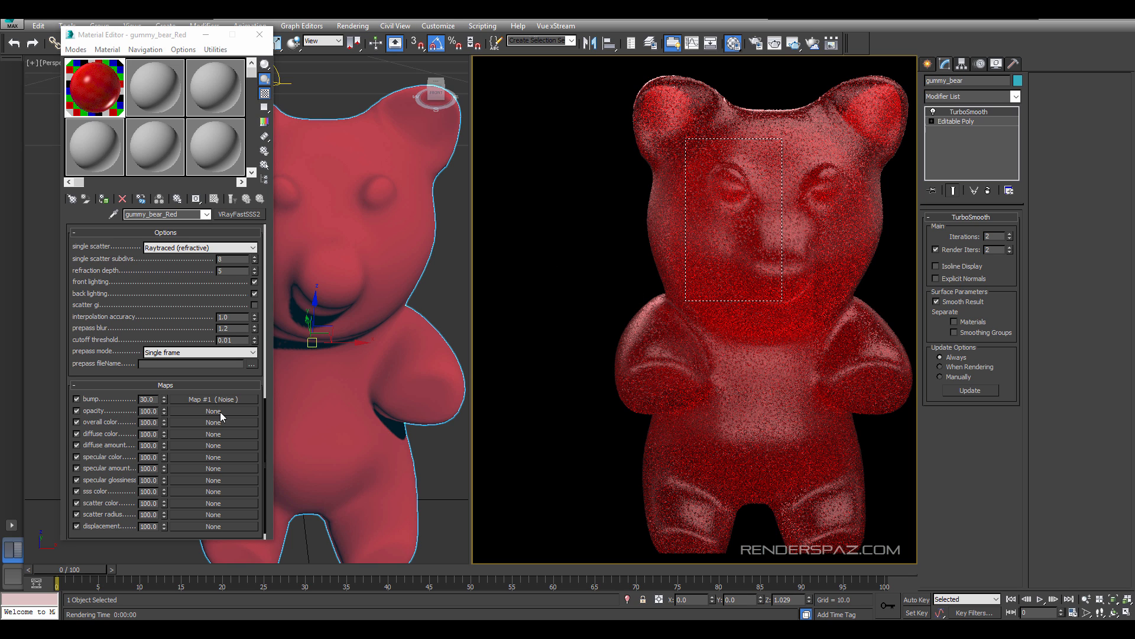
# Set the gummy_bear_Red material's bump amount to 10.
pyautogui.scroll(-1, 172, 375)
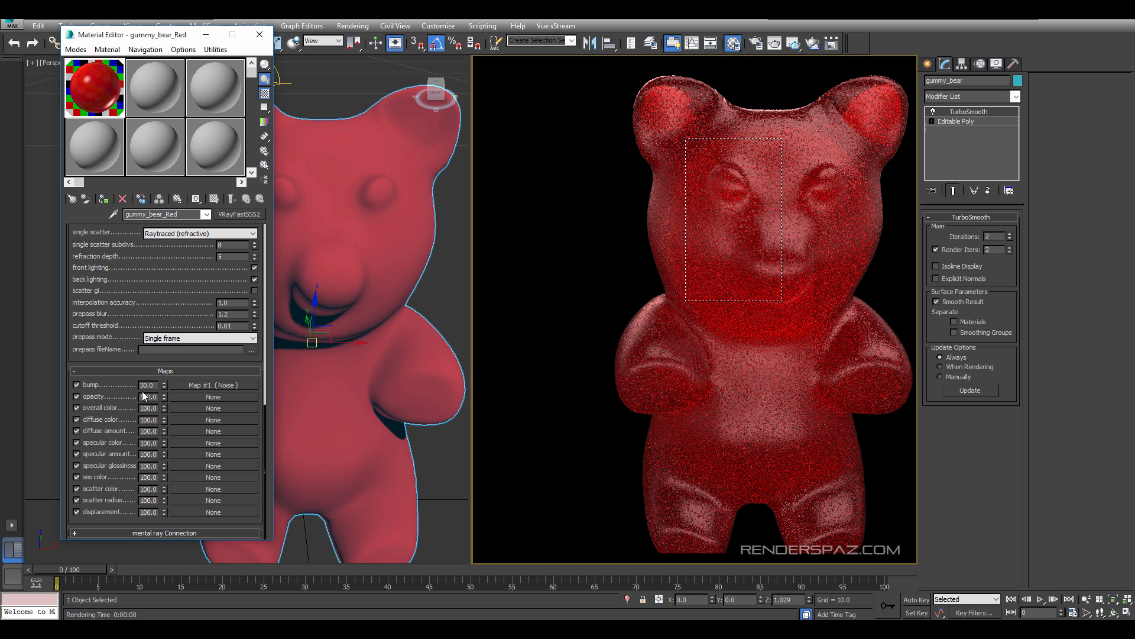
pyautogui.doubleClick(147, 385)
pyautogui.write('10')
pyautogui.press('Return')
# Restart the live V-Ray RT viewport, and put away the Material Editor with the bear deselected.
pyautogui.rightClick(770, 217)
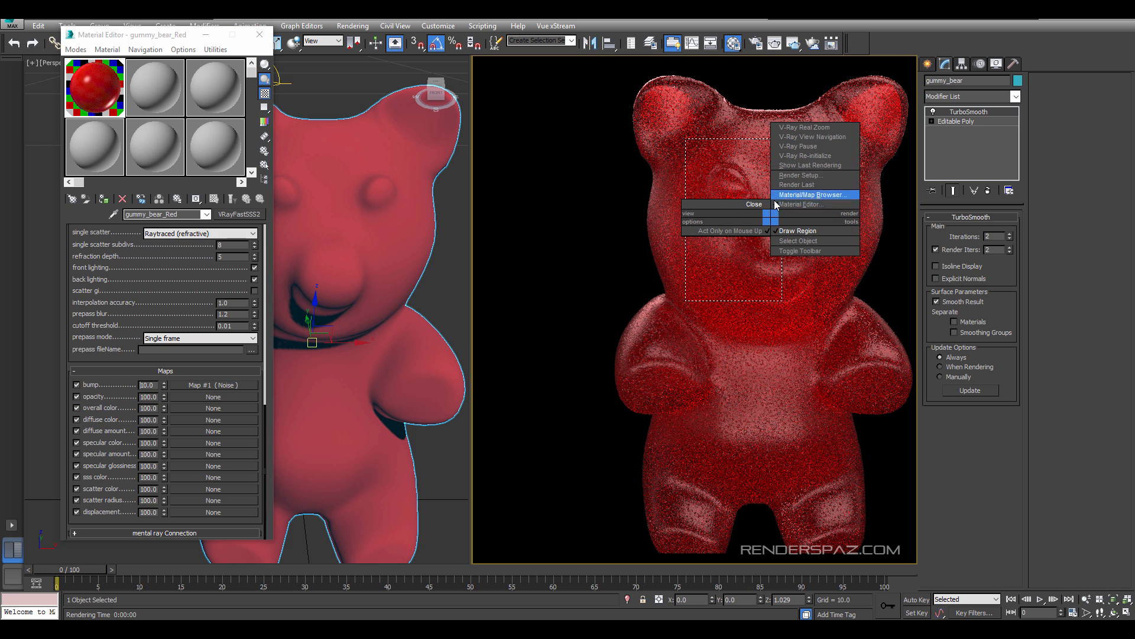
pyautogui.click(754, 204)
pyautogui.click(507, 63)
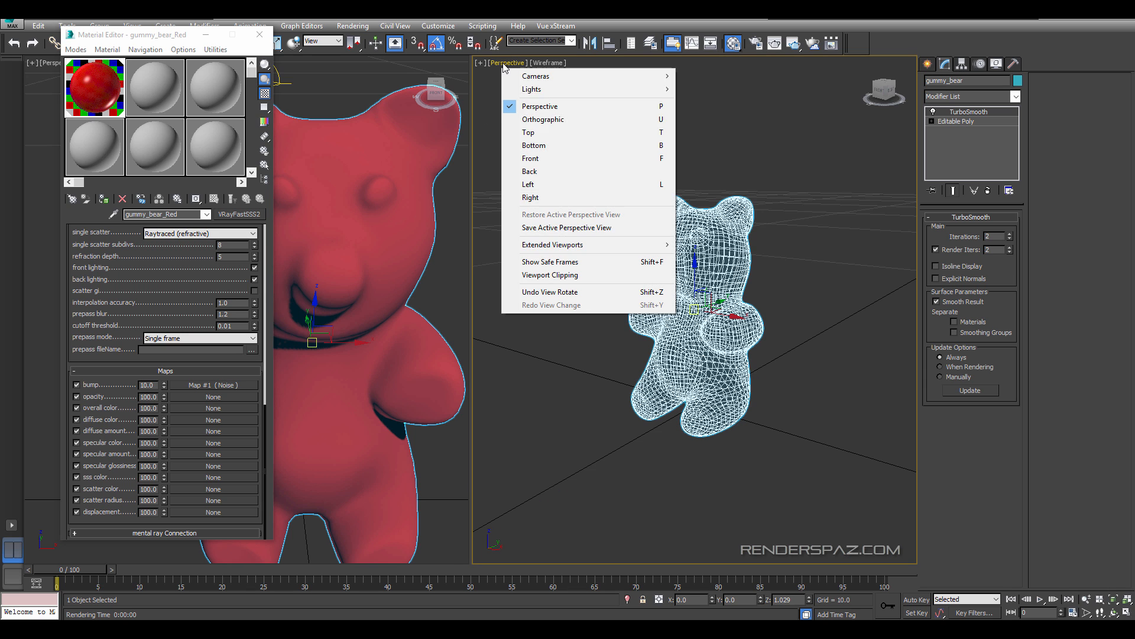
pyautogui.moveTo(579, 244)
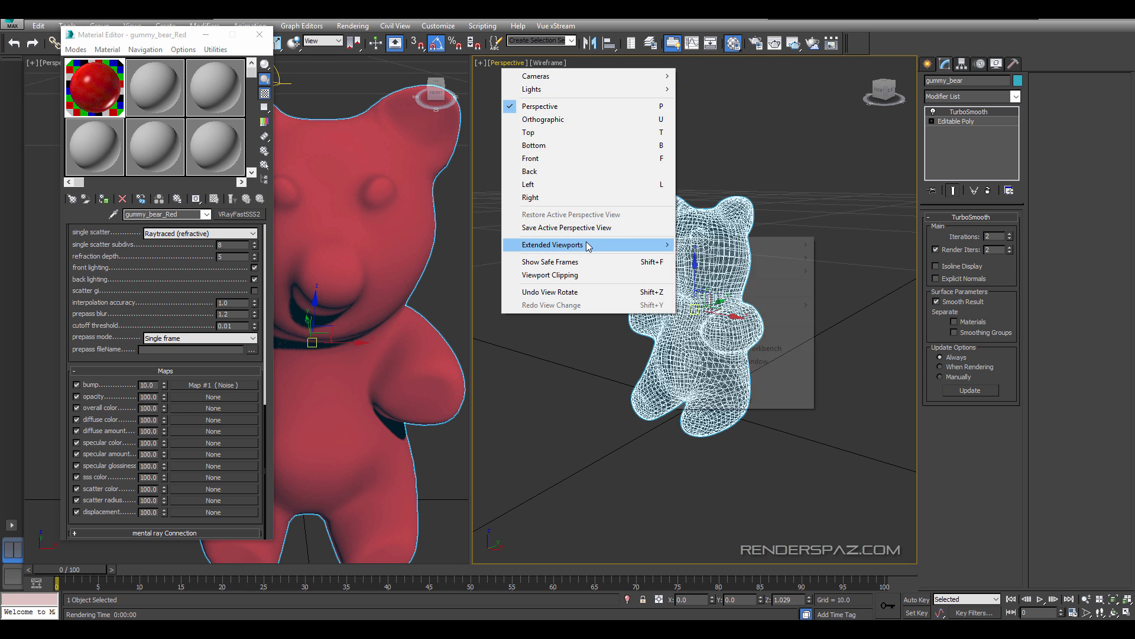
pyautogui.click(731, 288)
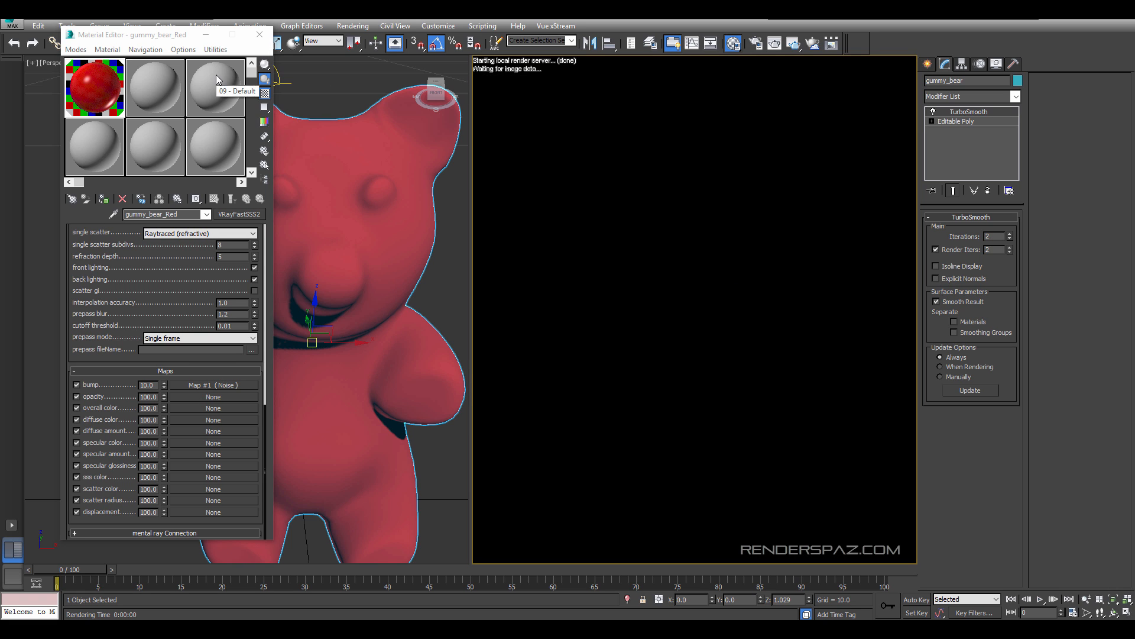
pyautogui.click(259, 35)
pyautogui.click(140, 138)
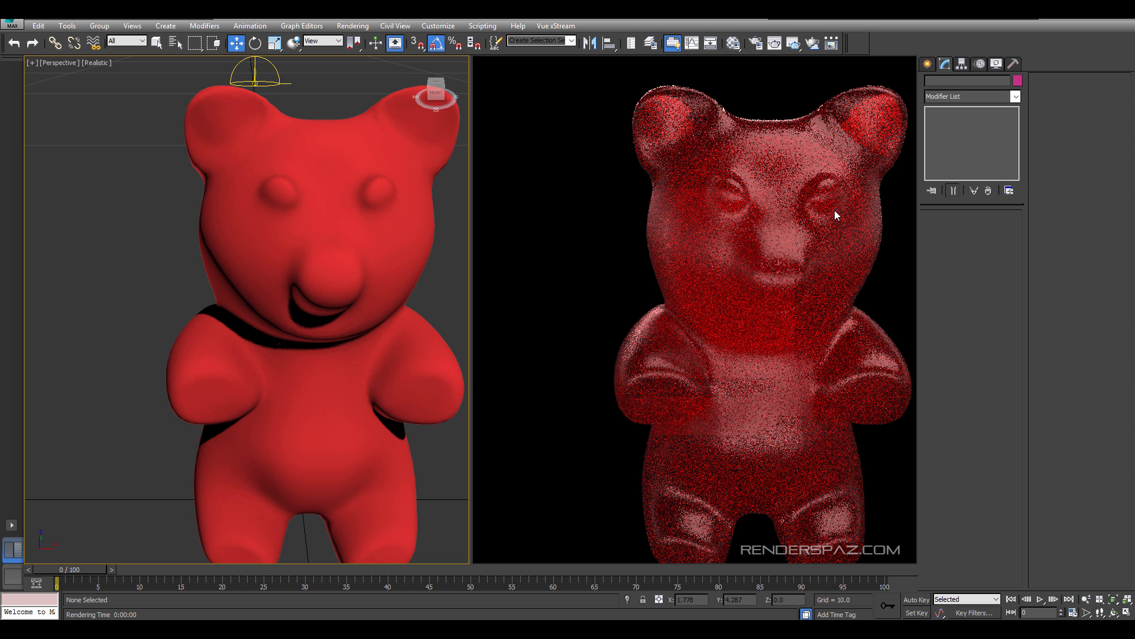
# Examine the fine bump detail on the bear's face, arm and belly in the live V-Ray RT render.
pyautogui.scroll(5, 753, 190)
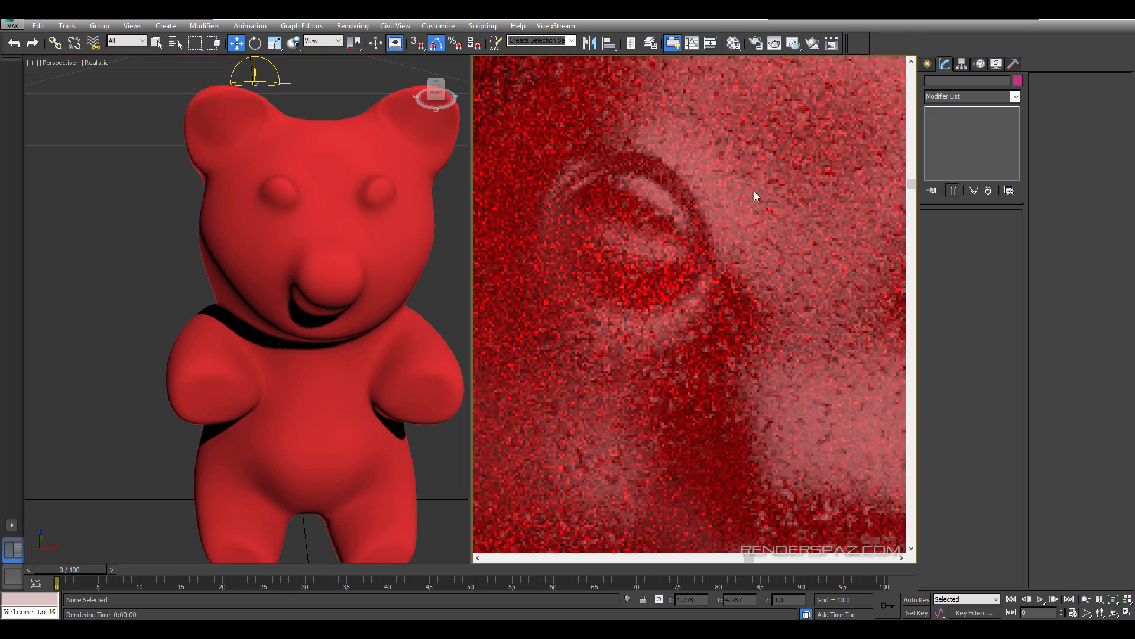
pyautogui.scroll(-2, 799, 335)
pyautogui.scroll(-3, 799, 334)
pyautogui.scroll(-1, 718, 157)
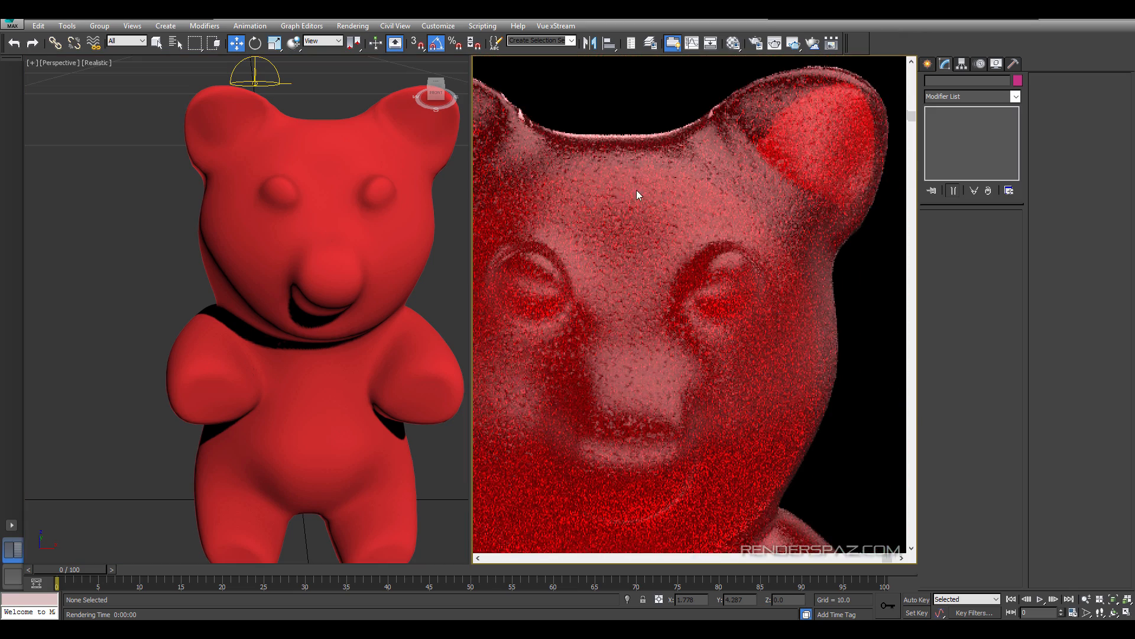
pyautogui.scroll(1, 544, 172)
pyautogui.scroll(-1, 577, 202)
pyautogui.scroll(-3, 780, 333)
pyautogui.scroll(4, 767, 393)
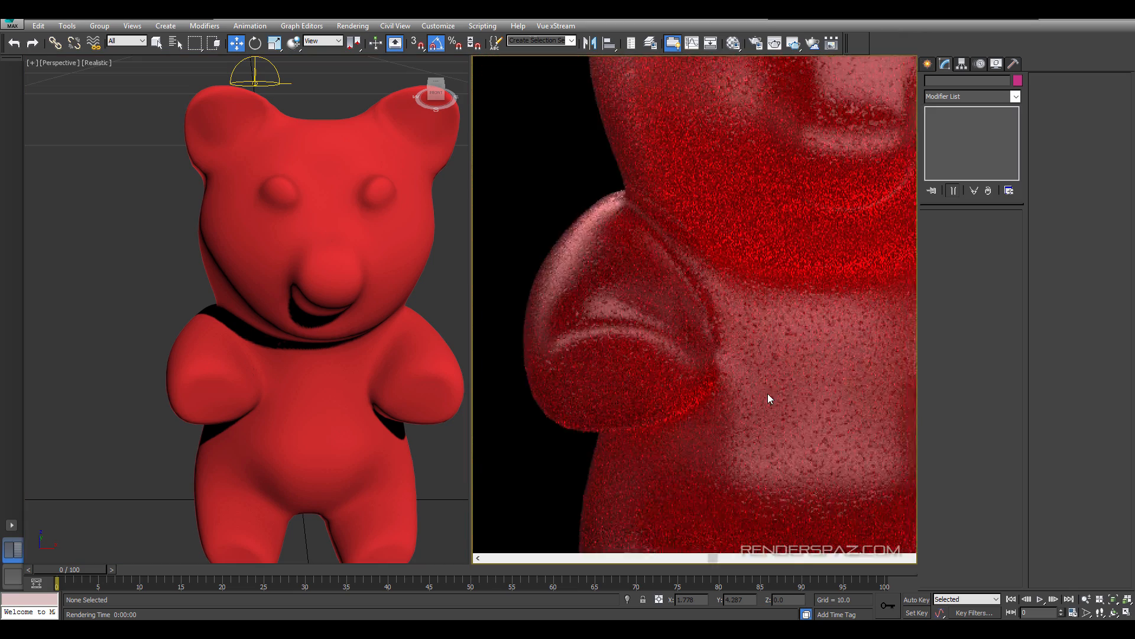
pyautogui.scroll(1, 660, 384)
pyautogui.scroll(-5, 818, 348)
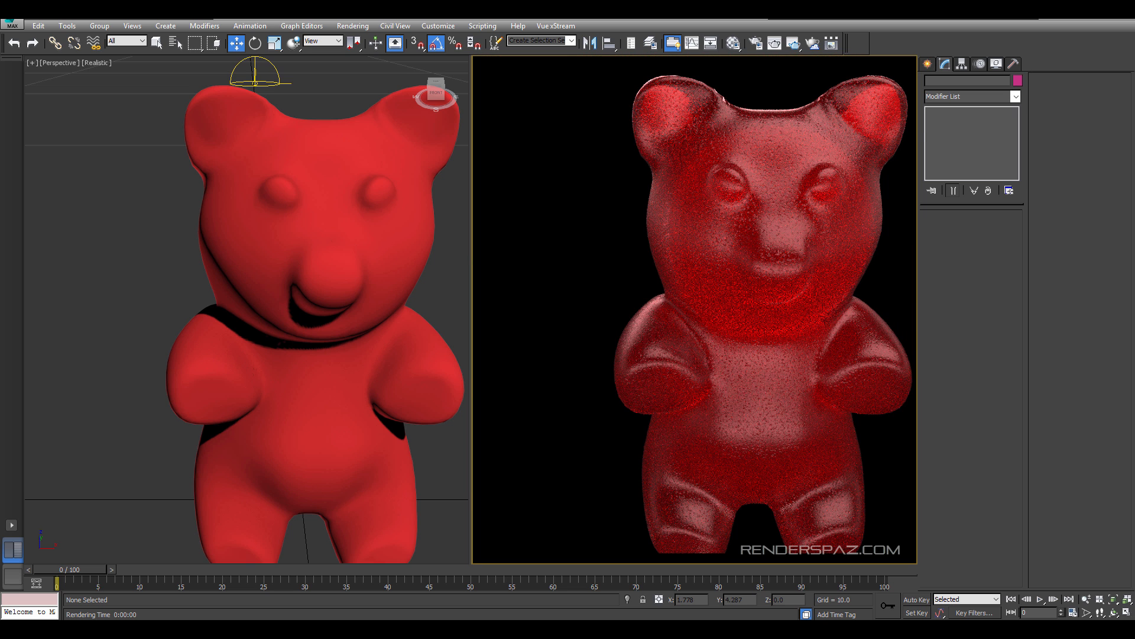
# Maximize the perspective viewport, show its safe frames and frame the whole bear larger within them.
pyautogui.hotkey('alt', 'w')
pyautogui.click(98, 62)
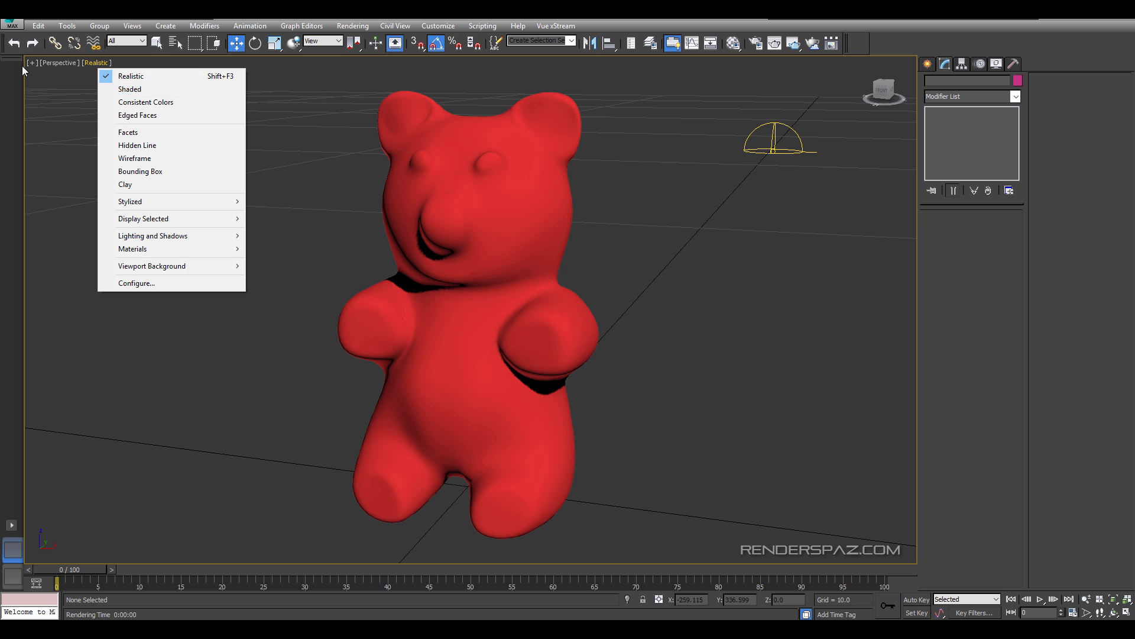
pyautogui.click(59, 63)
pyautogui.click(118, 261)
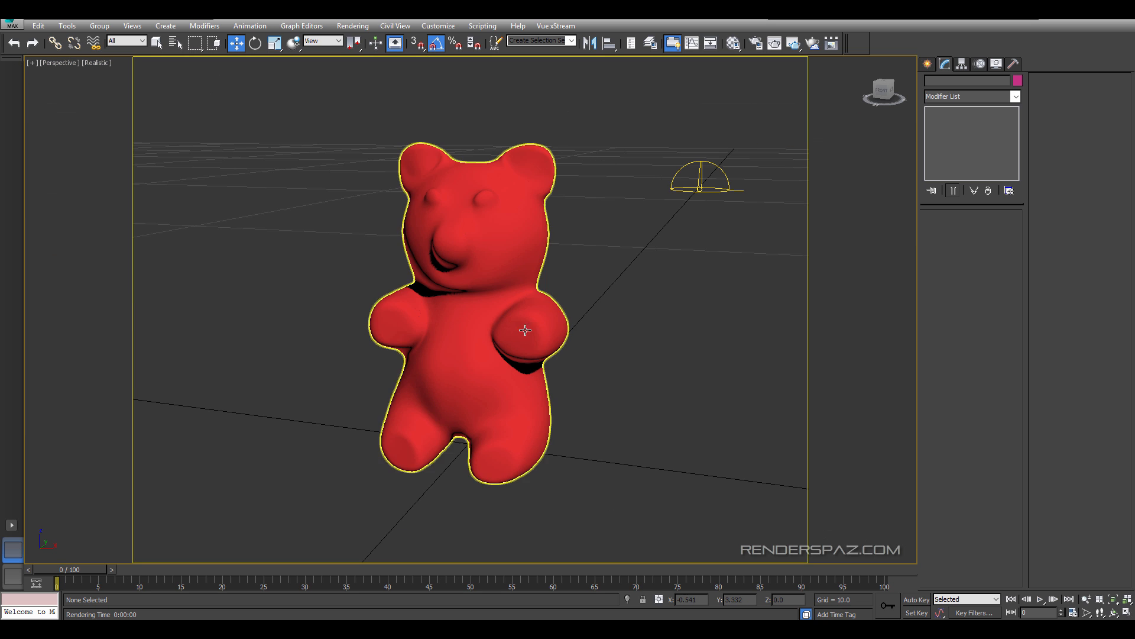
pyautogui.hotkey('alt', 'z')
pyautogui.scroll(3, 523, 327)
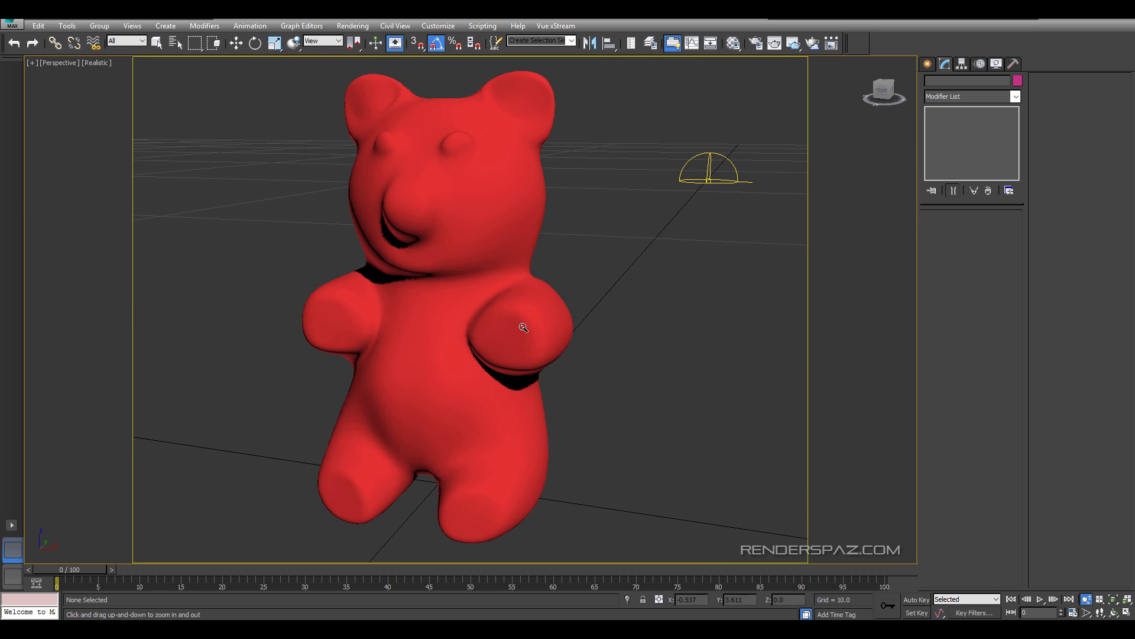
pyautogui.scroll(-1, 524, 327)
# Open the render settings and switch the target to Production Rendering Mode.
pyautogui.click(357, 26)
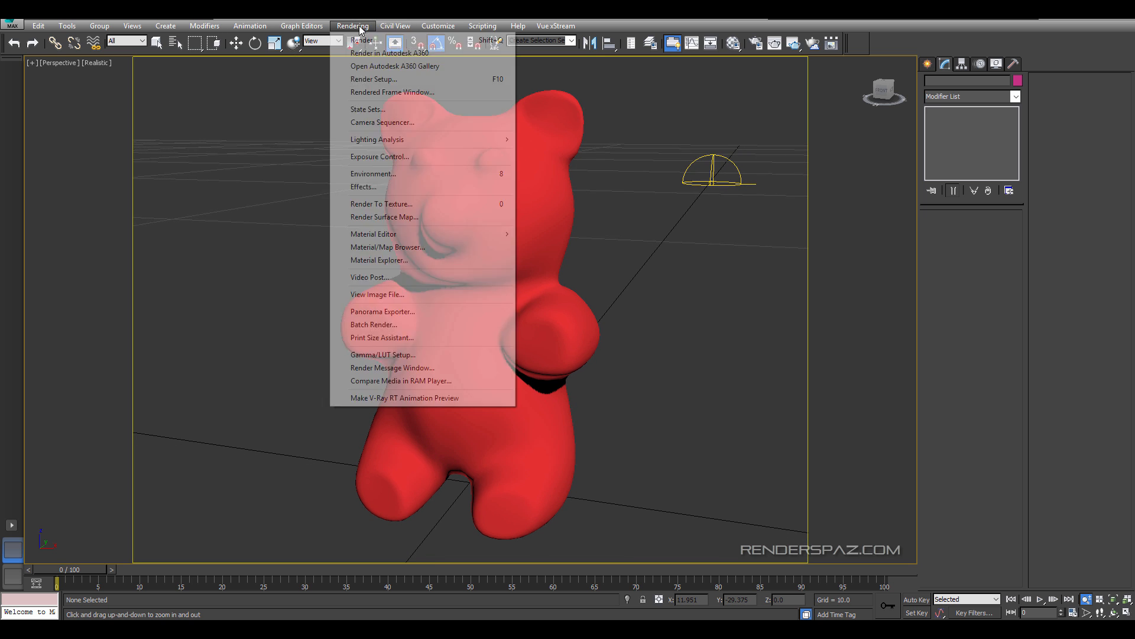
pyautogui.click(374, 79)
pyautogui.click(178, 93)
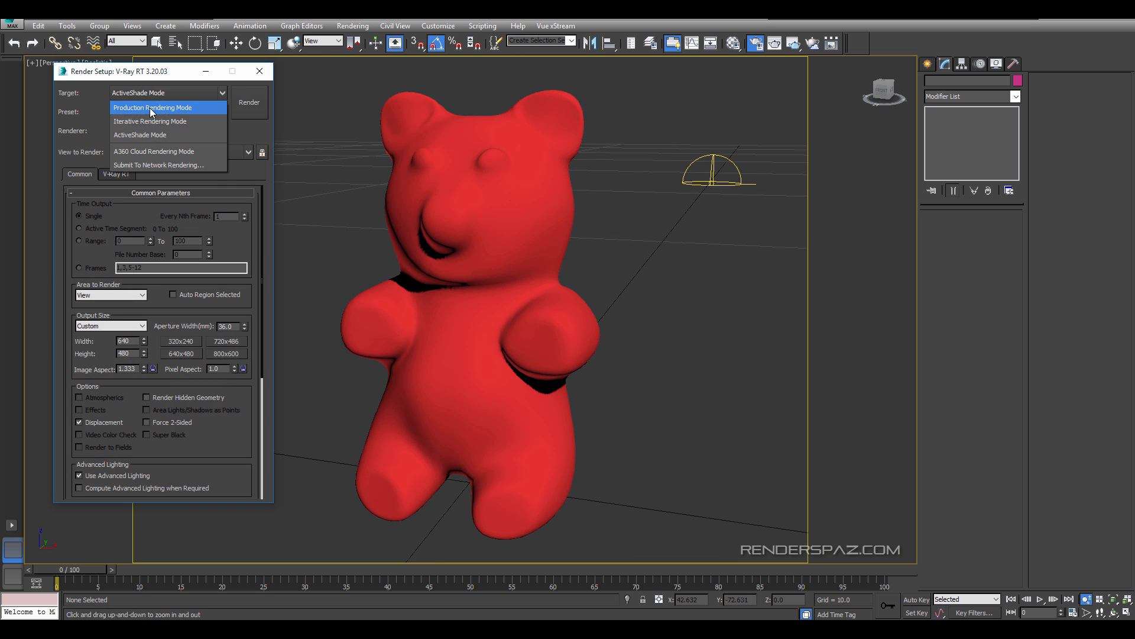
pyautogui.click(152, 108)
# Turn off the image filter and set the progressive sampler's render time to 0.0 minutes.
pyautogui.click(113, 174)
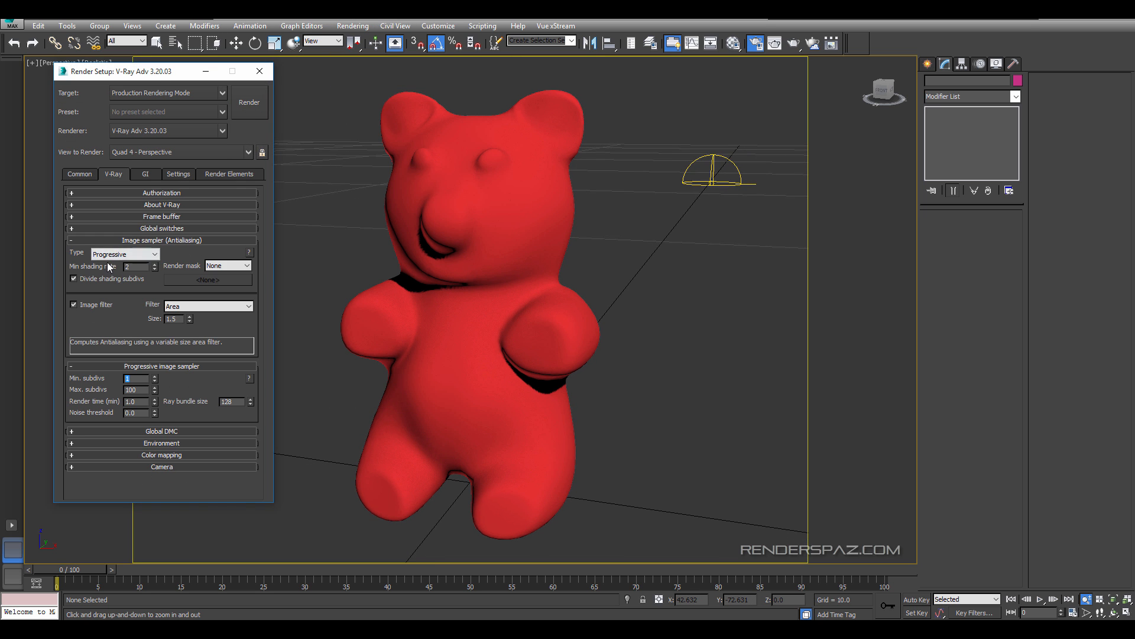
pyautogui.click(84, 303)
pyautogui.click(136, 402)
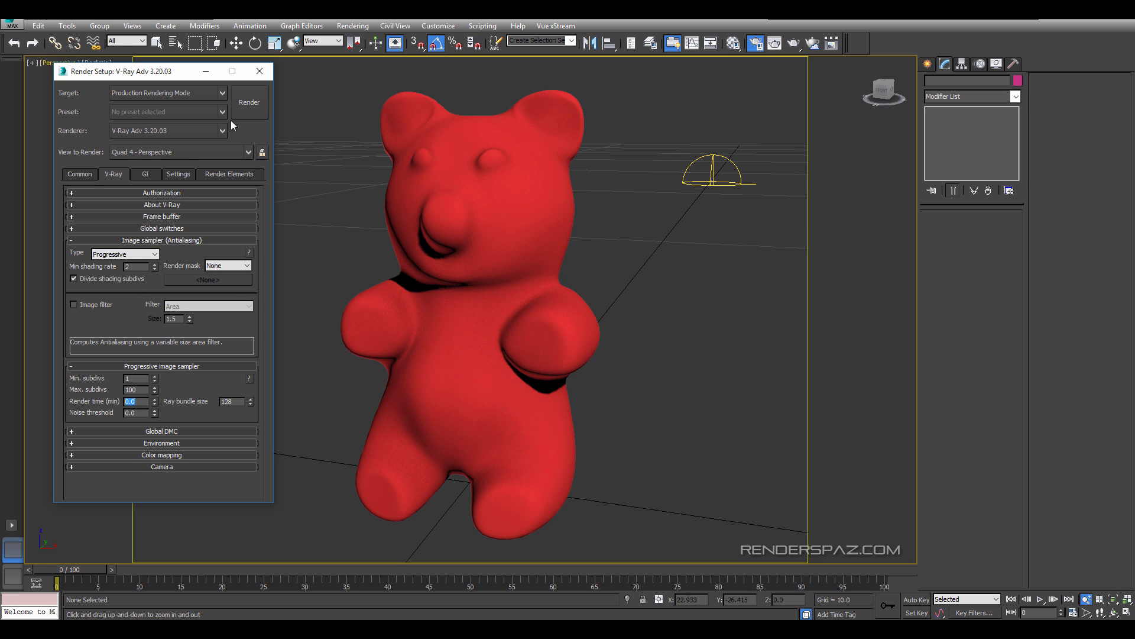
pyautogui.click(248, 105)
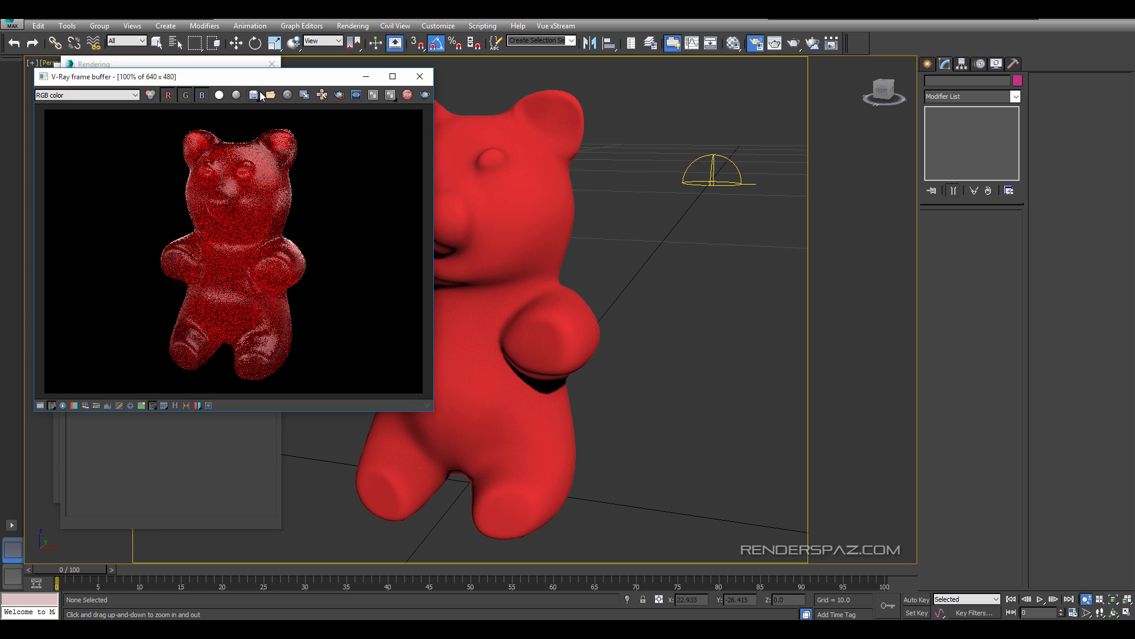
pyautogui.moveTo(261, 77); pyautogui.dragTo(495, 141)
pyautogui.click(653, 141)
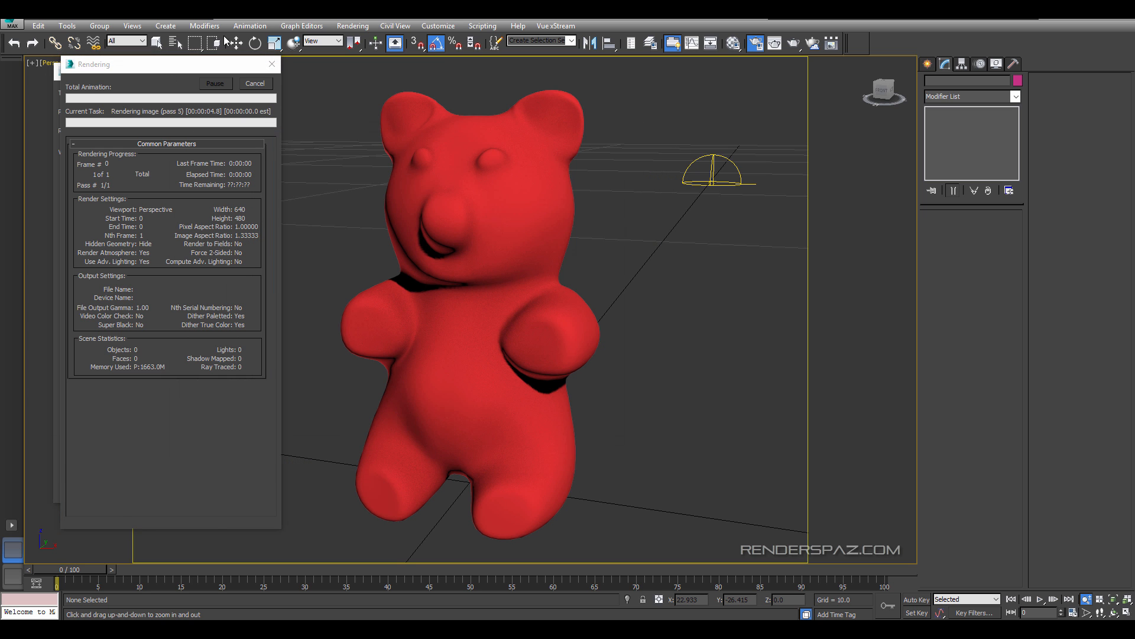
pyautogui.click(259, 88)
# Render the perspective view at 800 x 600 and examine the bear's surface bumps up close in the frame buffer.
pyautogui.click(79, 174)
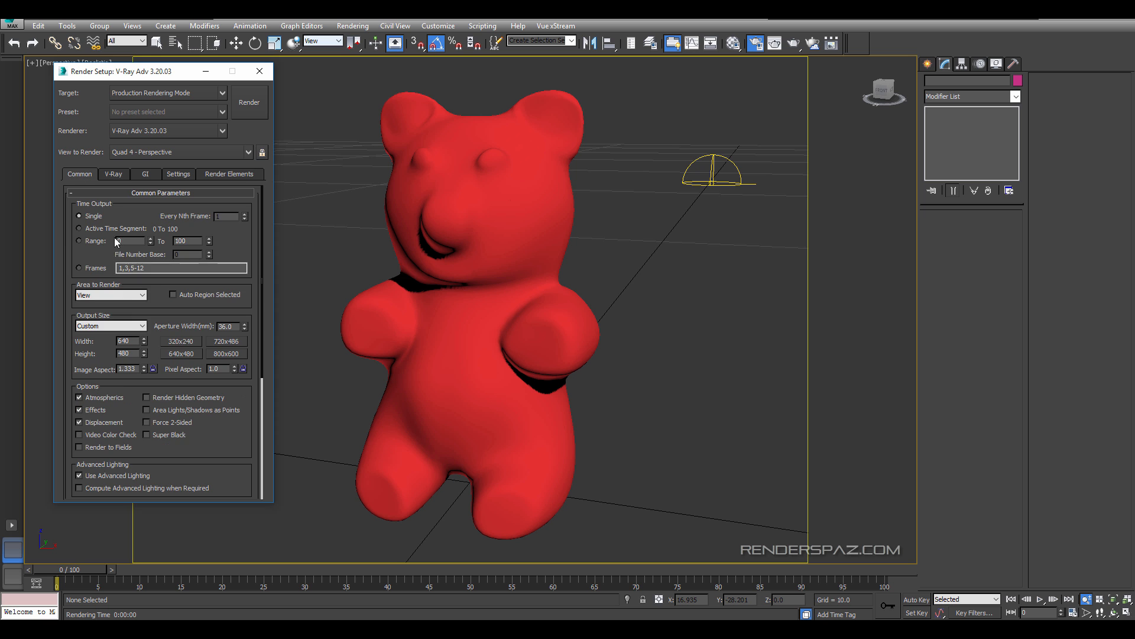
pyautogui.hotkey('shift', 'q')
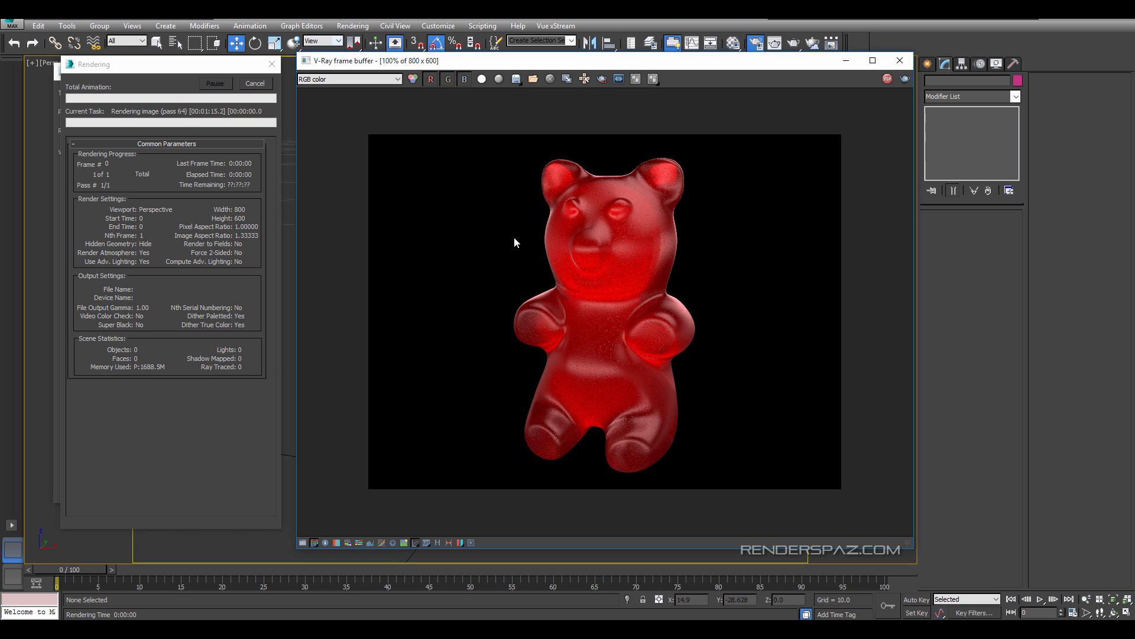
pyautogui.scroll(1, 586, 260)
pyautogui.scroll(-1, 681, 194)
pyautogui.moveTo(678, 64); pyautogui.dragTo(638, 60)
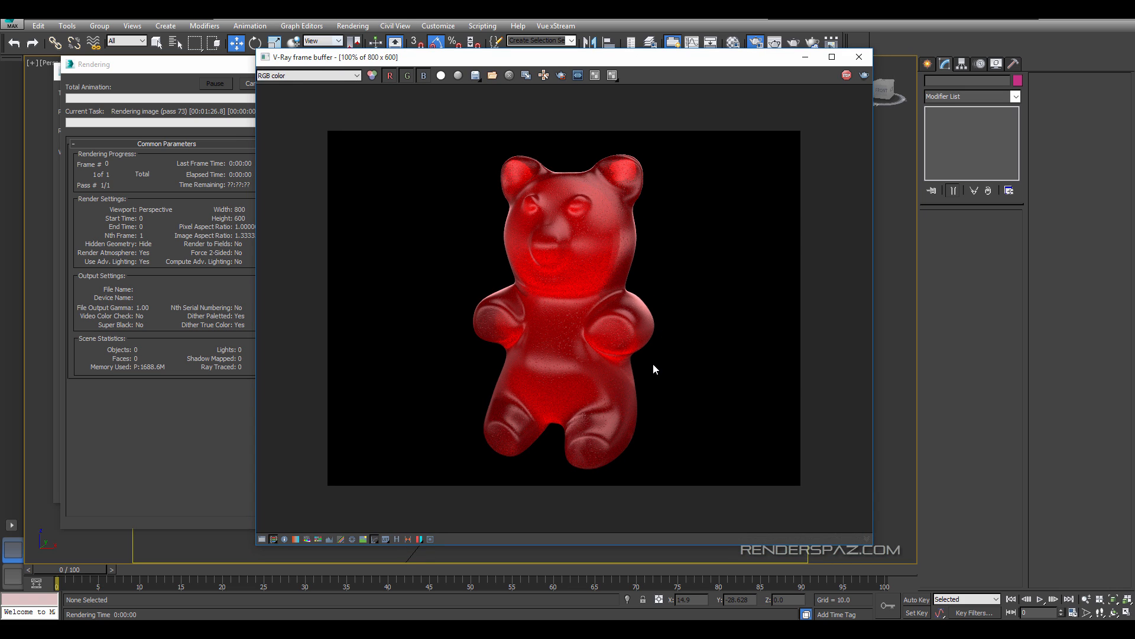
pyautogui.scroll(1, 593, 429)
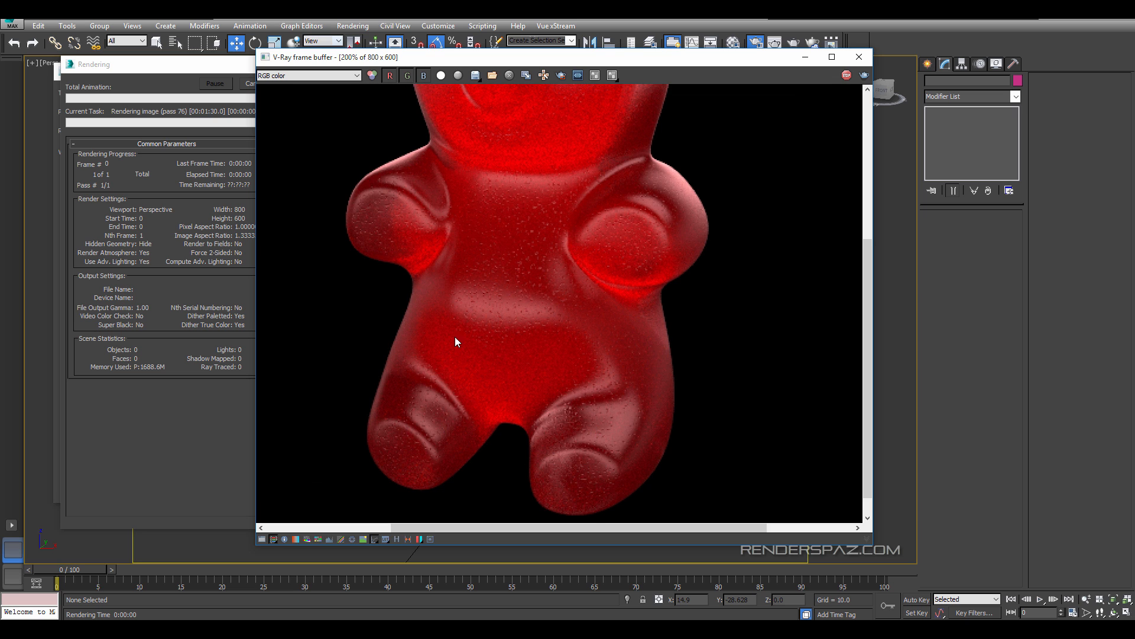
pyautogui.scroll(-1, 456, 342)
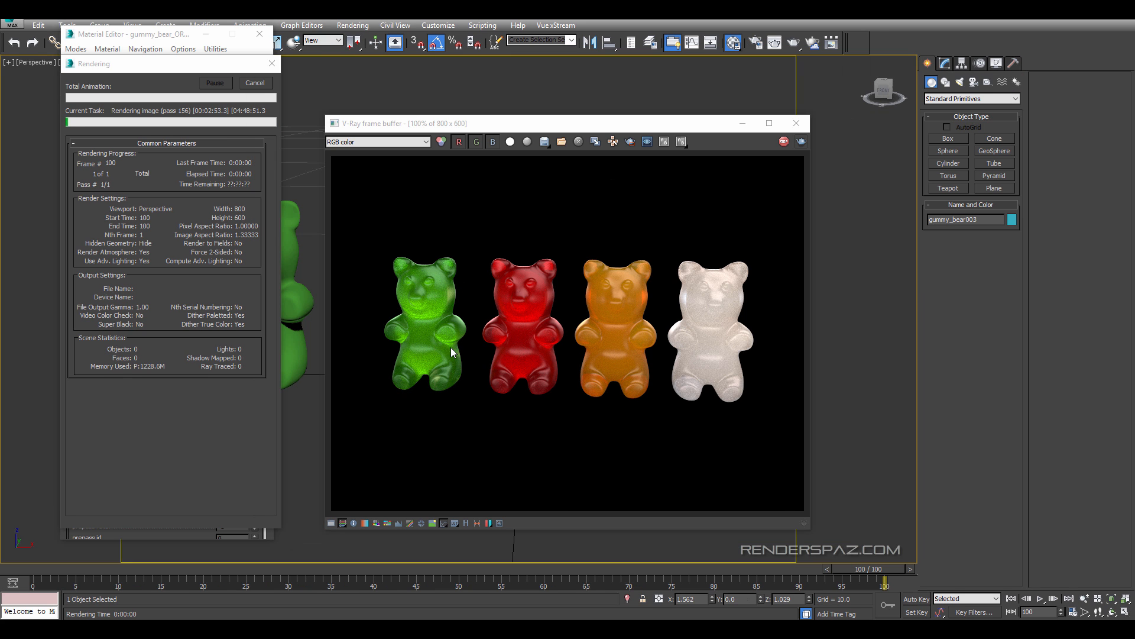
# Stop the four-bear render and open the gummy_bear_White material to review its sub-surface scattering settings.
pyautogui.click(717, 341)
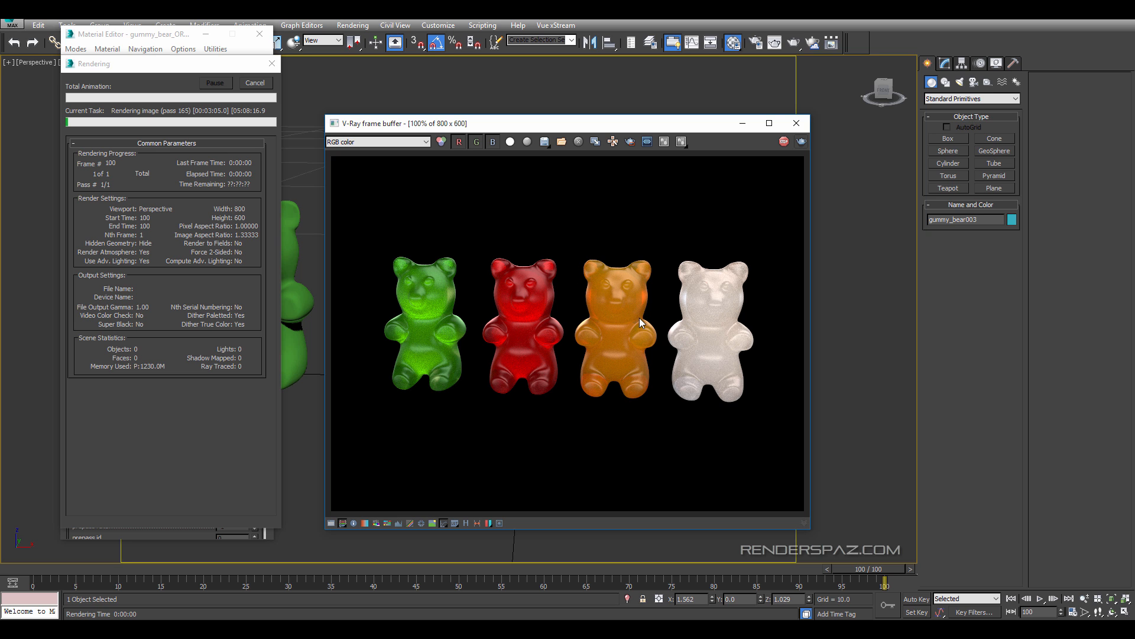
pyautogui.click(255, 83)
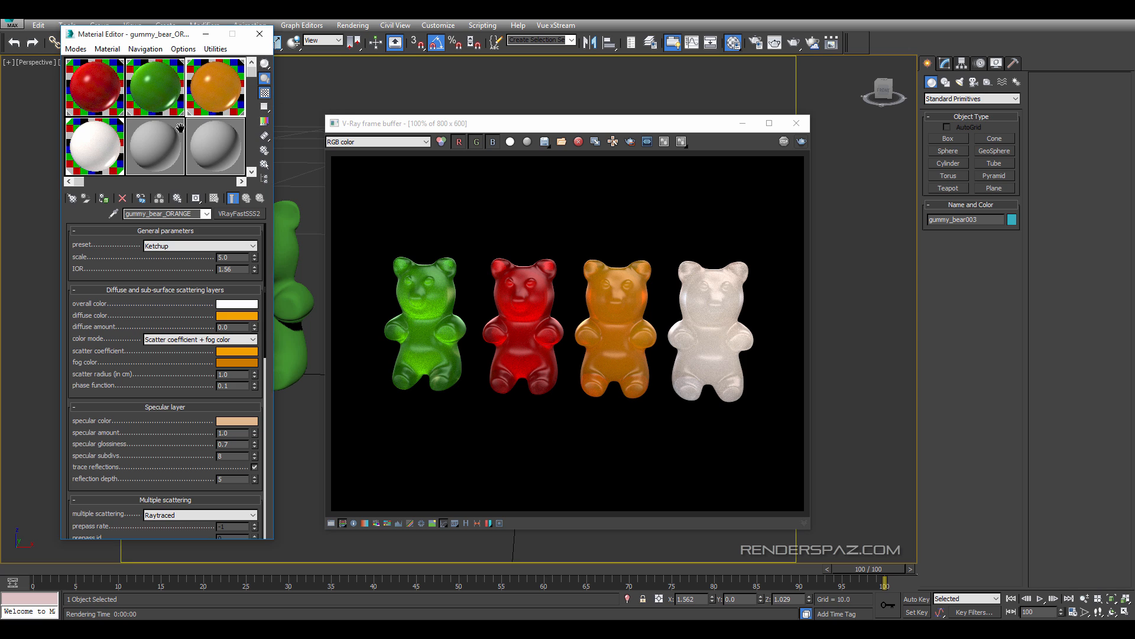
pyautogui.click(94, 159)
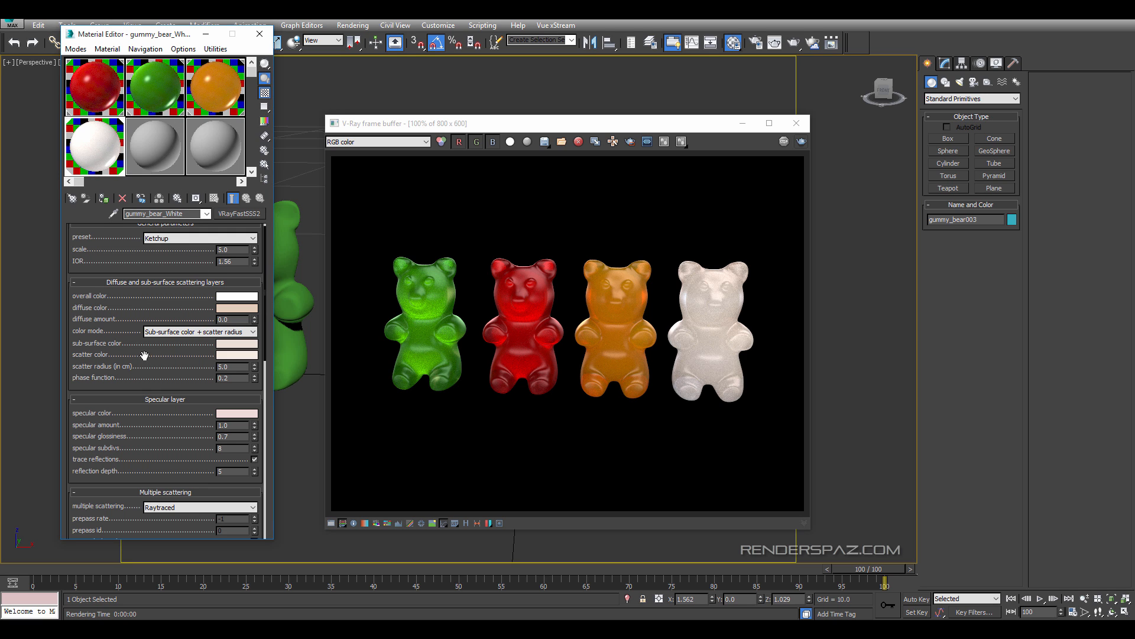
pyautogui.doubleClick(231, 378)
pyautogui.click(167, 335)
pyautogui.scroll(1, 105, 312)
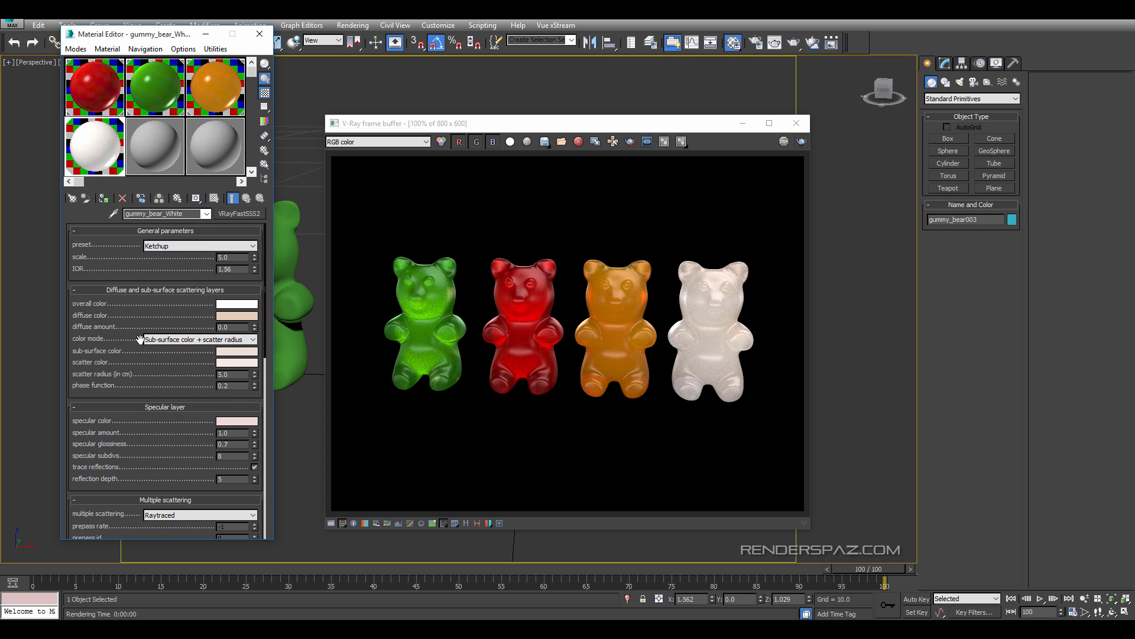
# Review the multiple scattering and options settings of the gummy_bear_White material.
pyautogui.scroll(-10, 102, 341)
pyautogui.scroll(-8, 106, 355)
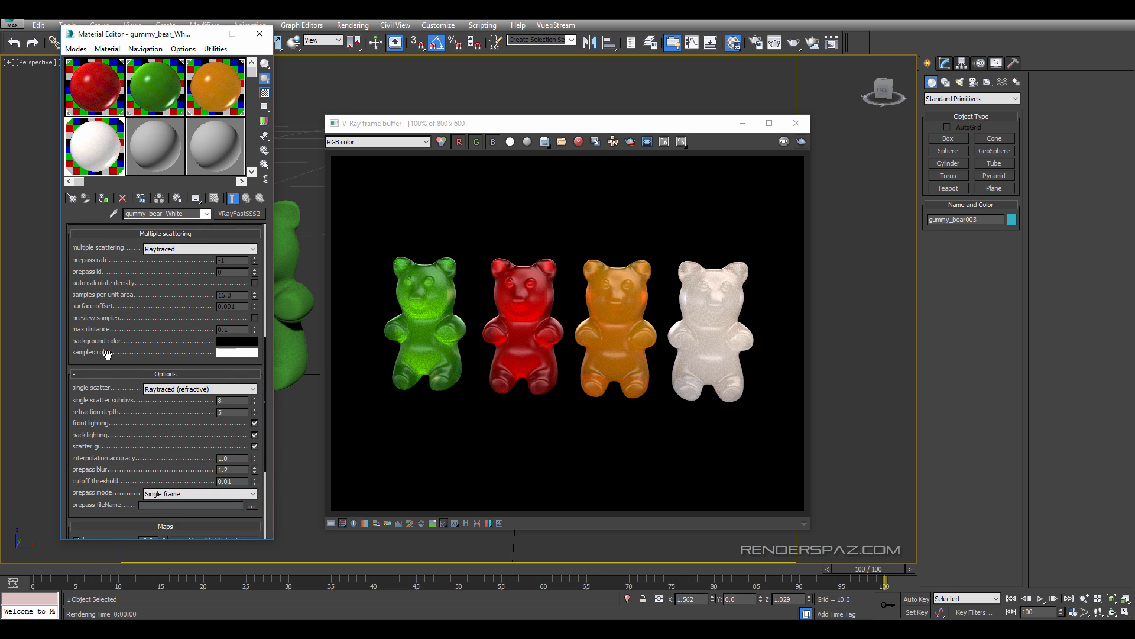
pyautogui.scroll(14, 115, 331)
pyautogui.scroll(5, 122, 311)
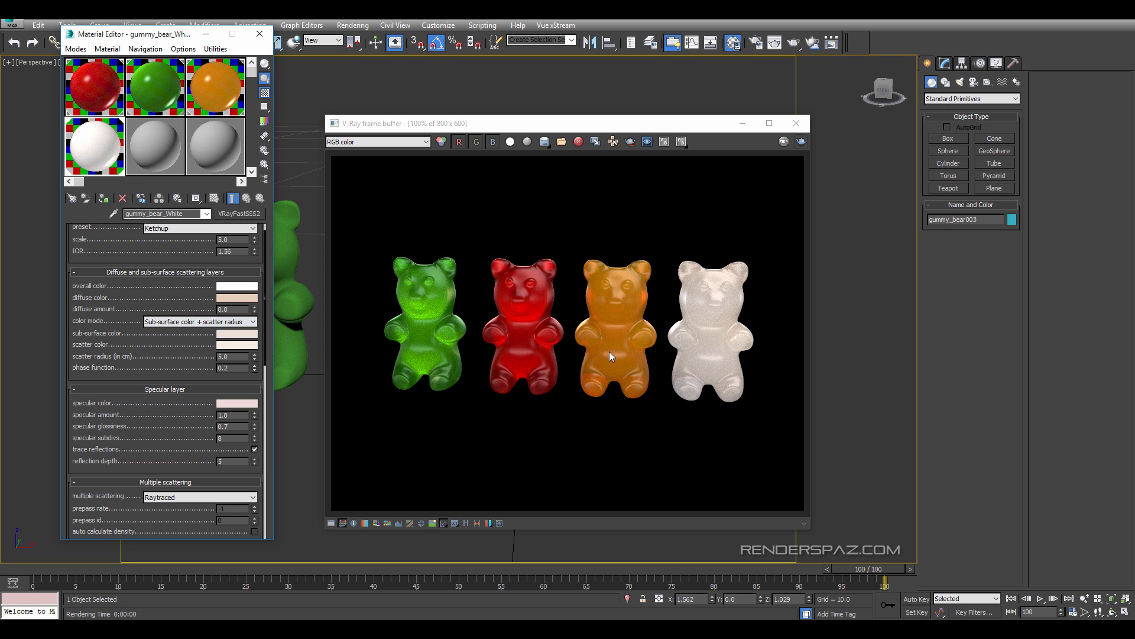
# Examine the orange bear's surface and edge glow up close in the rendered image.
pyautogui.scroll(3, 588, 293)
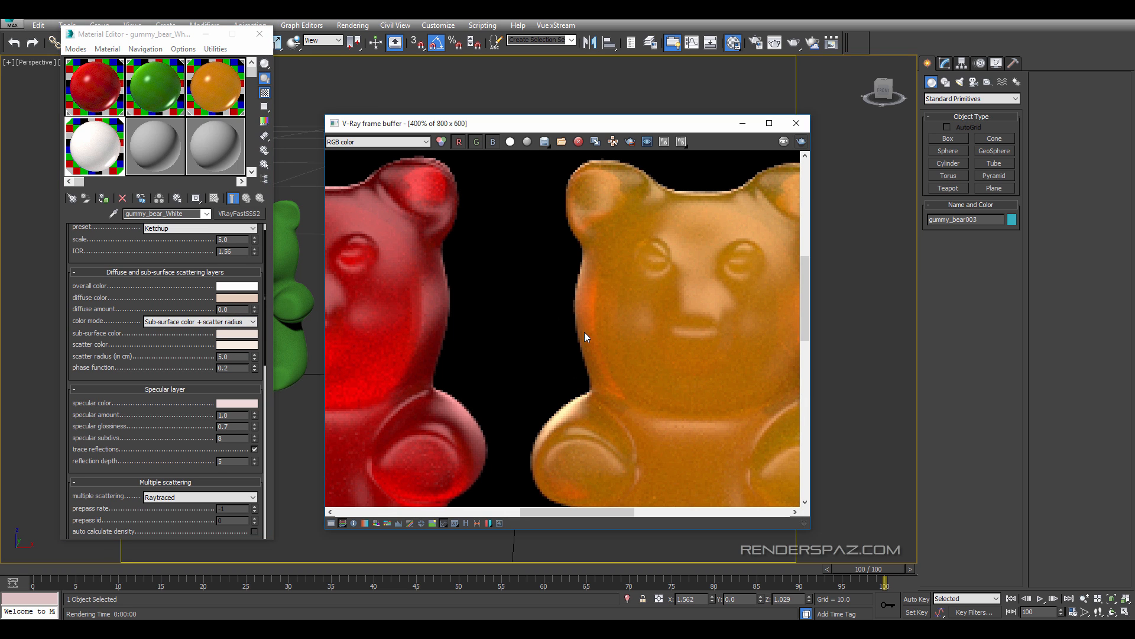
pyautogui.scroll(-2, 645, 305)
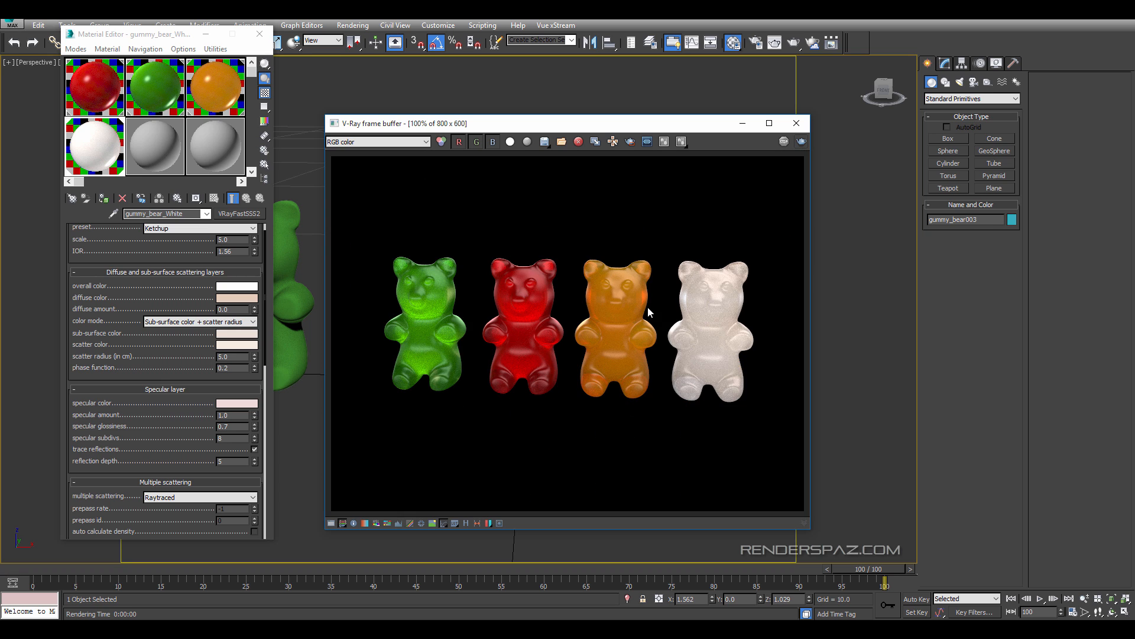
pyautogui.scroll(3, 649, 312)
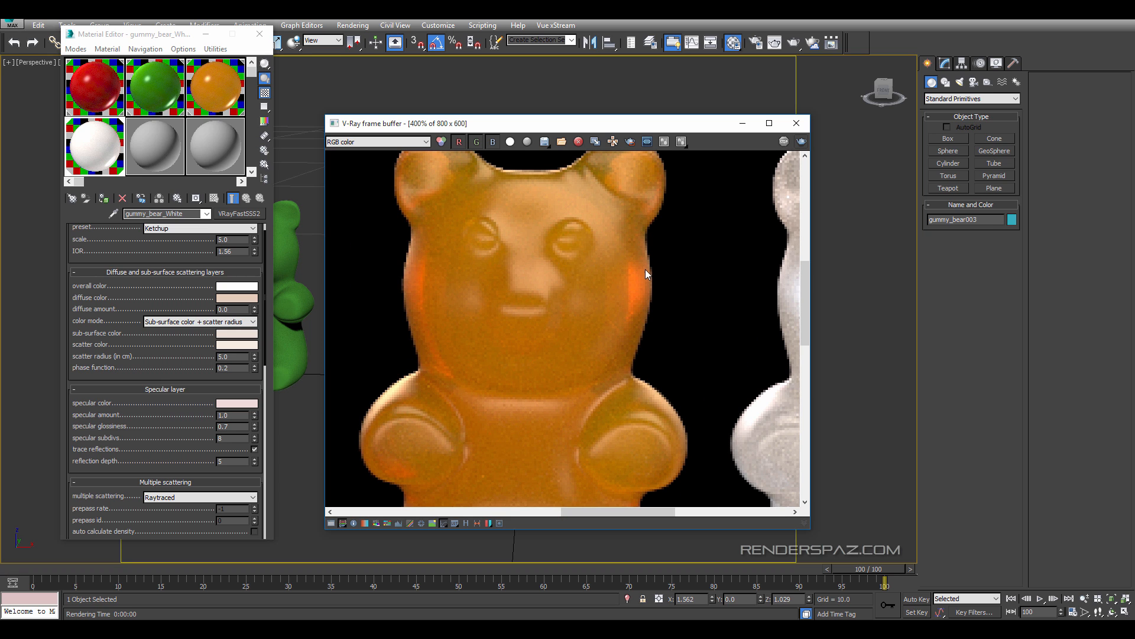
pyautogui.scroll(-1, 636, 355)
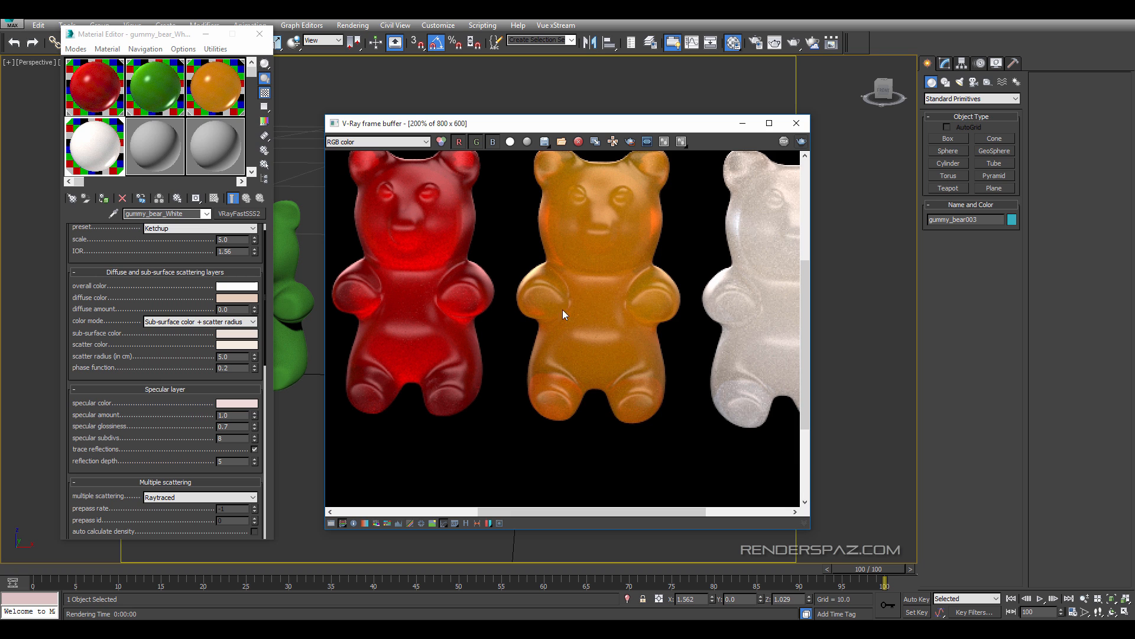
pyautogui.scroll(-1, 545, 310)
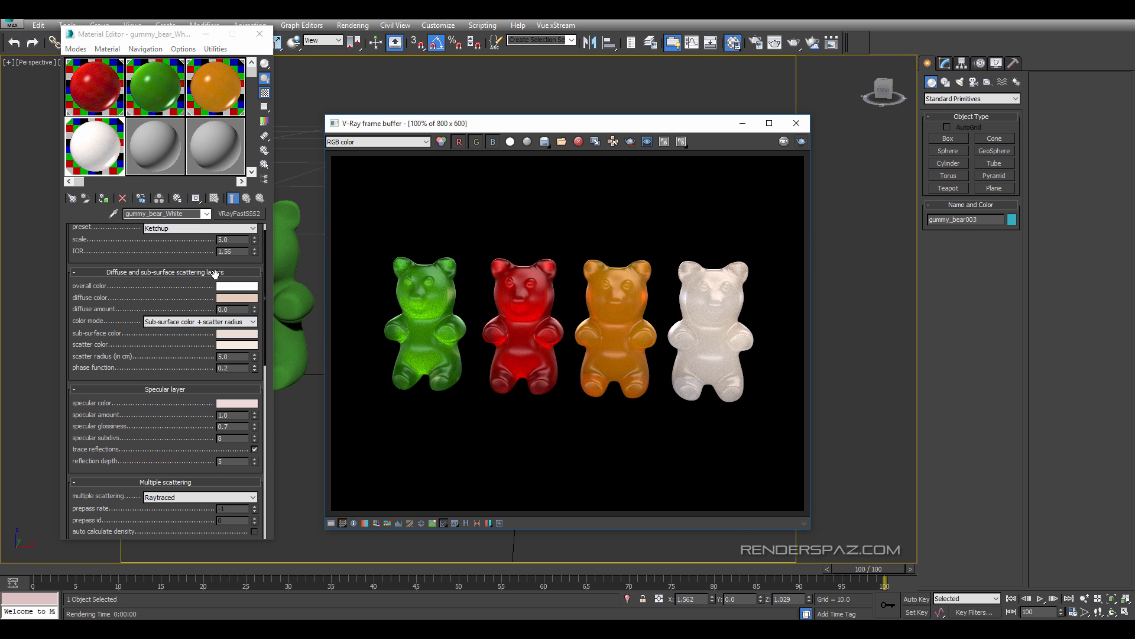
# Open the gummy_bear_ORANGE material and compare the rendered orange and white bears up close.
pyautogui.click(204, 105)
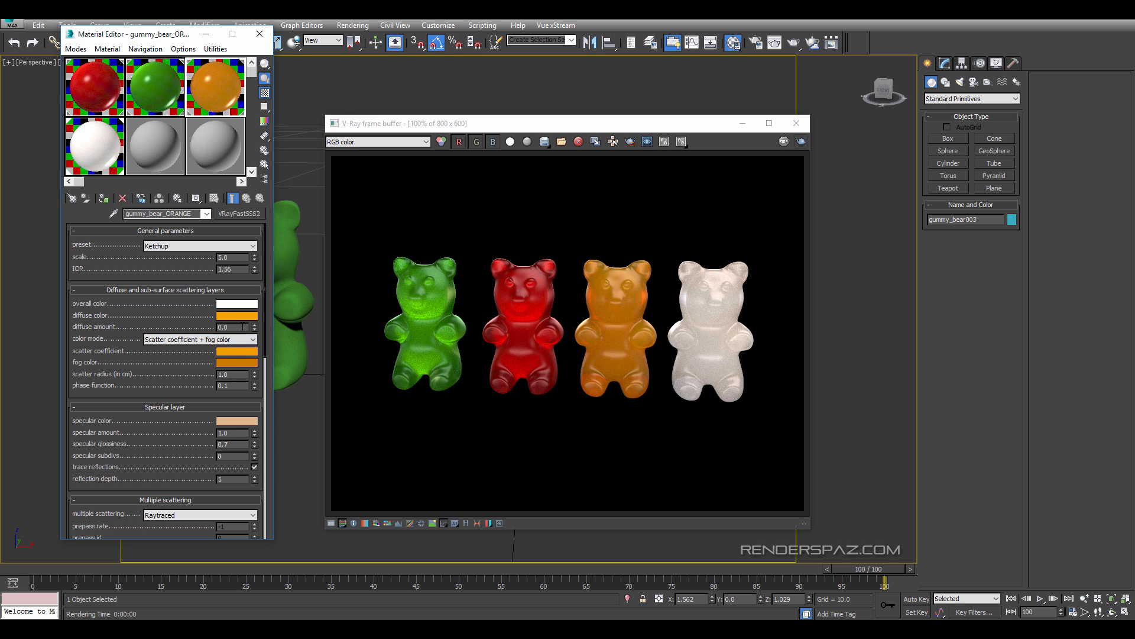
pyautogui.scroll(1, 569, 320)
pyautogui.moveTo(651, 345); pyautogui.dragTo(608, 395, button='middle')
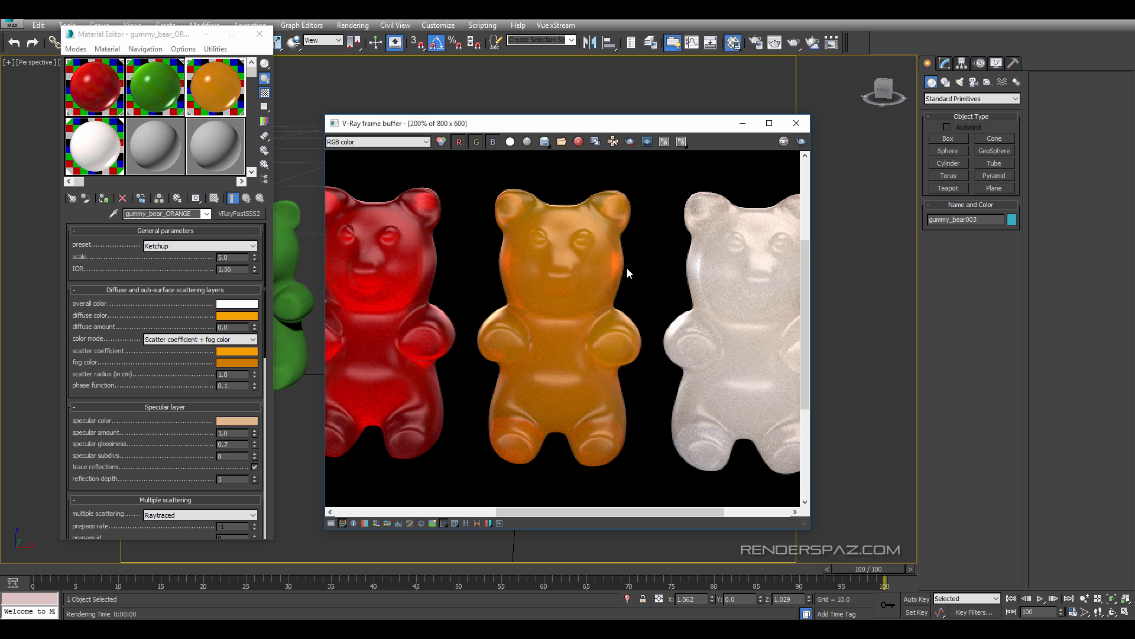
pyautogui.scroll(-1, 529, 271)
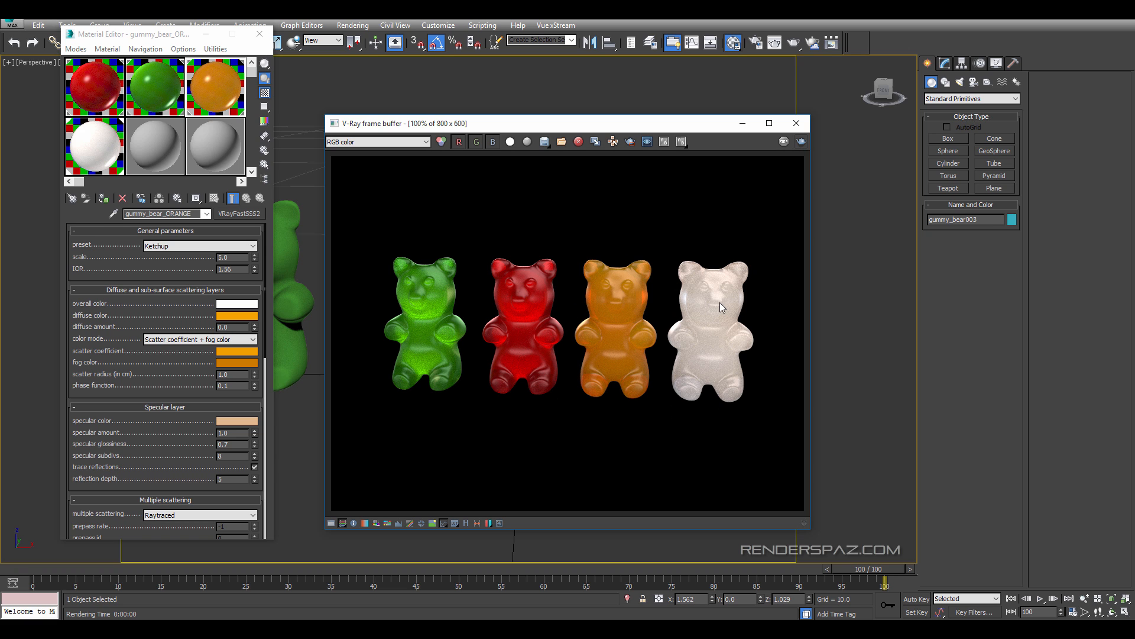
pyautogui.scroll(1, 742, 316)
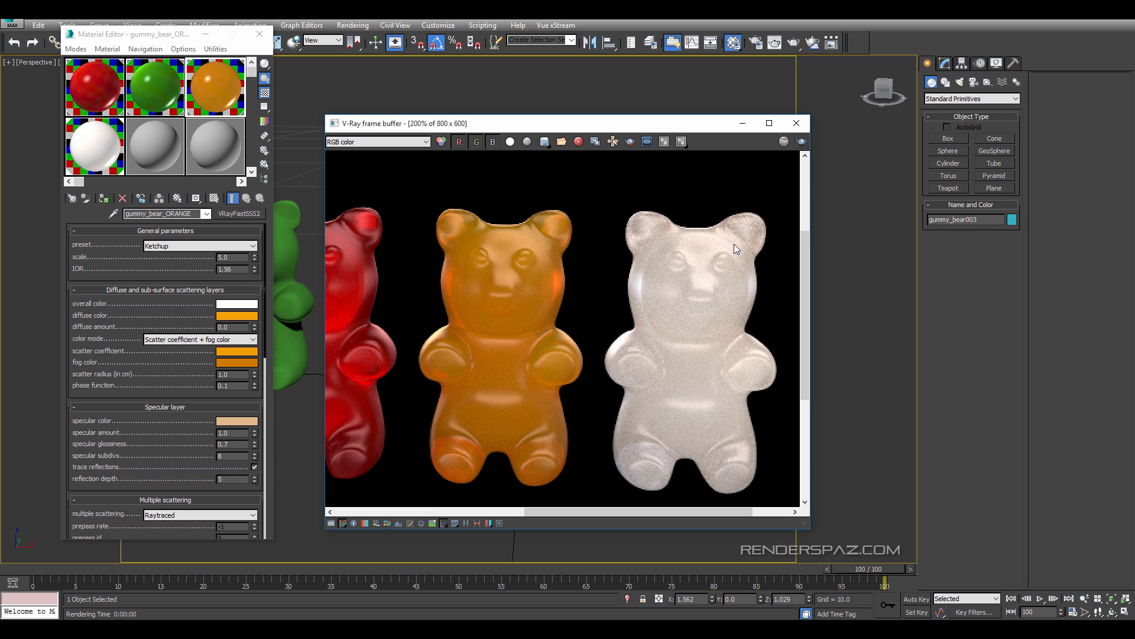
pyautogui.scroll(1, 543, 211)
pyautogui.scroll(-2, 553, 277)
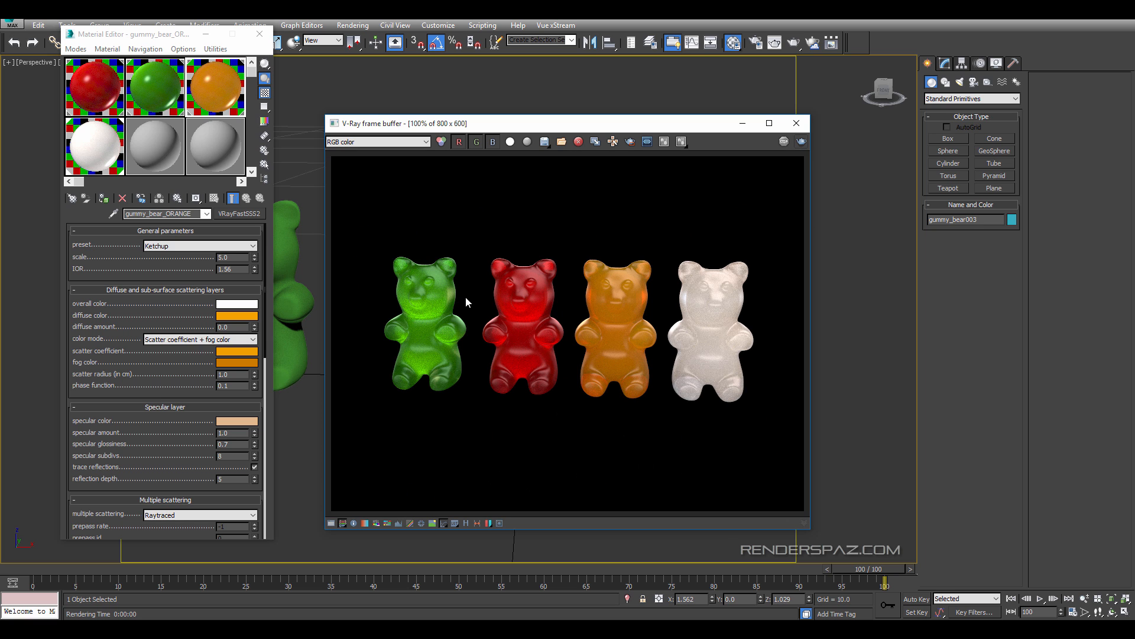
# Look through the green, orange, red and white gummy bear materials and close the V-Ray frame buffer.
pyautogui.click(162, 96)
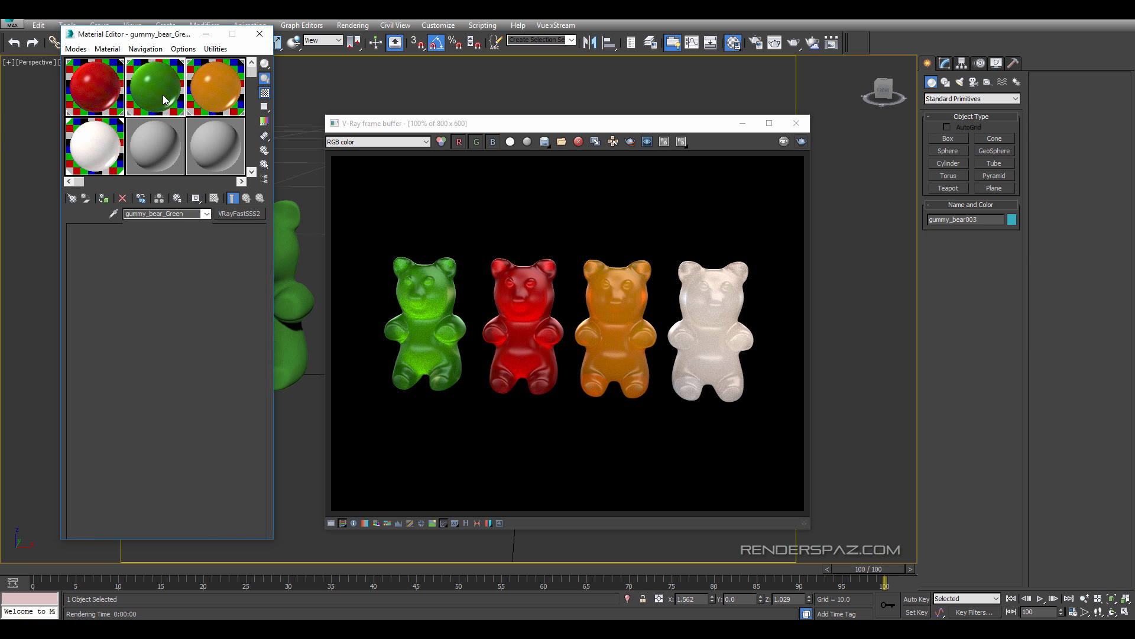
pyautogui.click(203, 98)
pyautogui.click(85, 98)
pyautogui.click(107, 131)
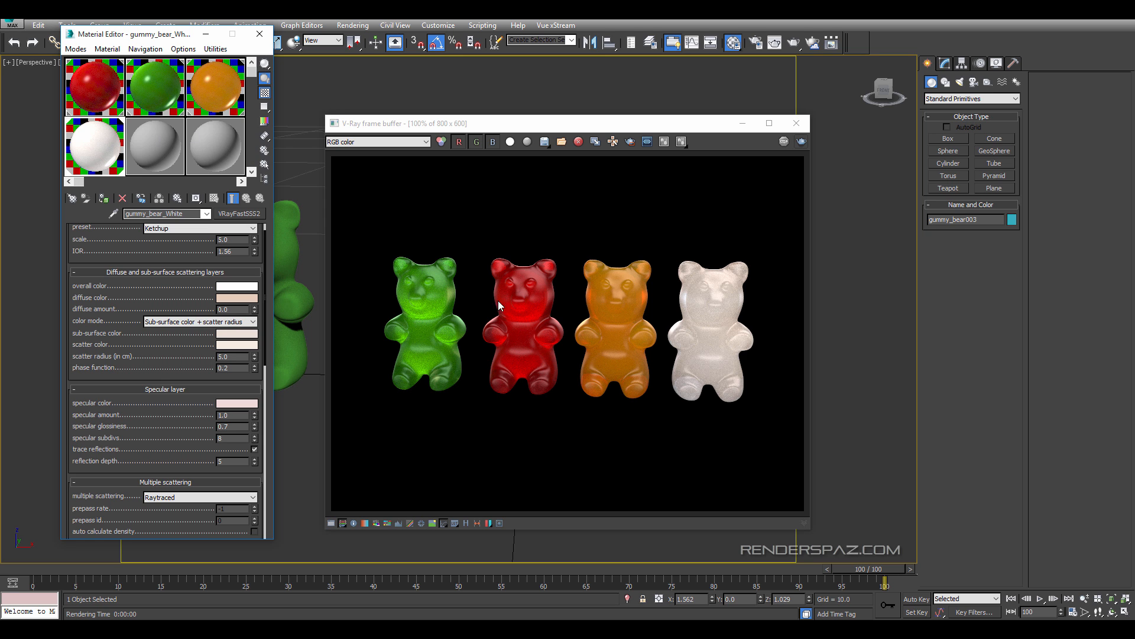
pyautogui.click(797, 123)
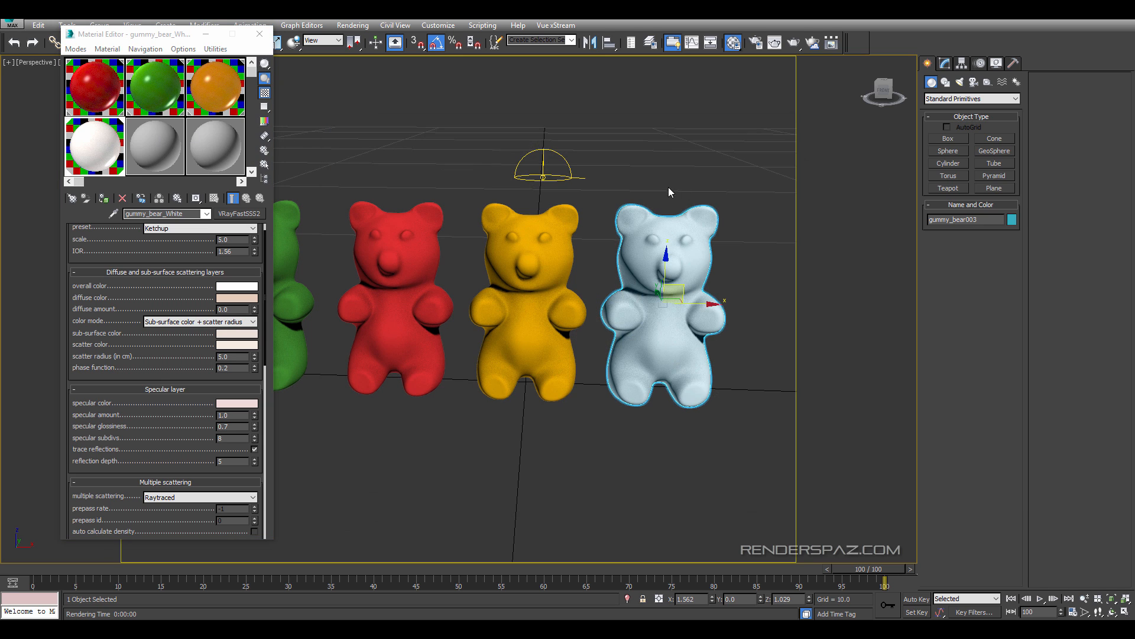
# Delete the green, orange and white bears, keeping only the red one in the scene.
pyautogui.scroll(-3, 533, 242)
pyautogui.click(735, 304)
pyautogui.moveTo(676, 302); pyautogui.dragTo(547, 215)
pyautogui.click(400, 197)
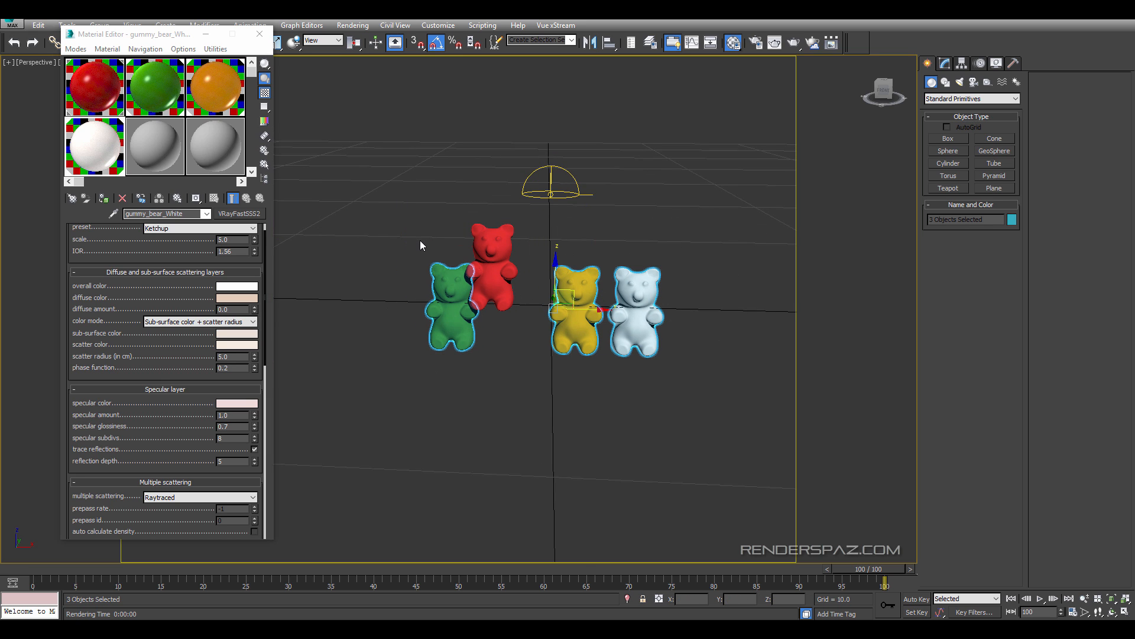
pyautogui.click(414, 278)
pyautogui.press('Delete')
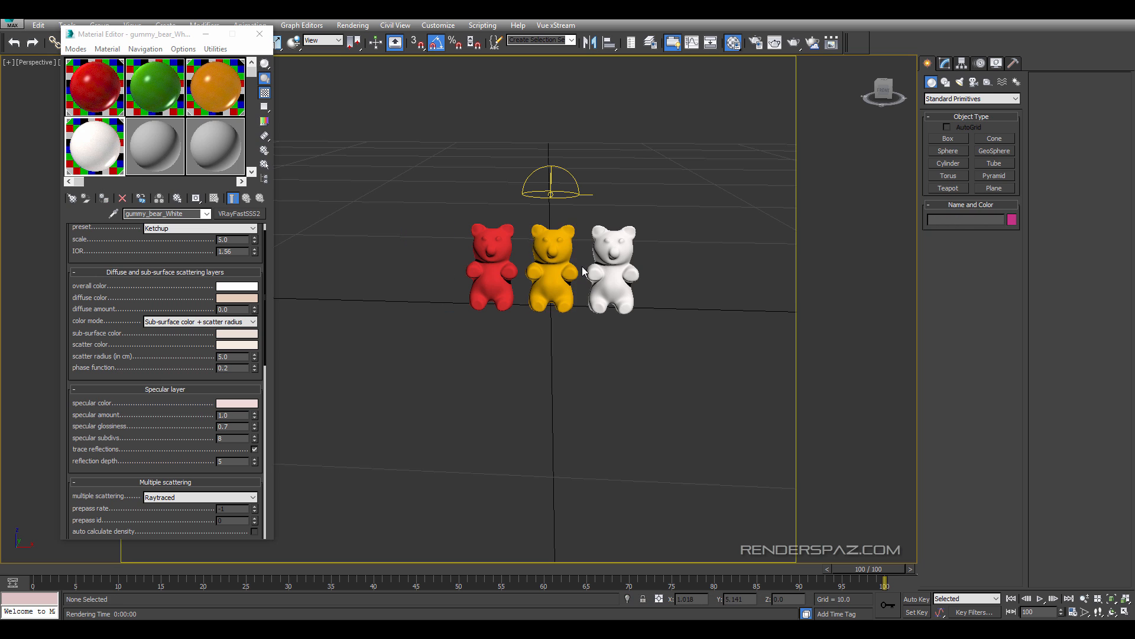
pyautogui.click(566, 273)
pyautogui.press('Delete')
pyautogui.click(604, 272)
pyautogui.press('Delete')
# Hide the dome light above the red bear.
pyautogui.click(470, 271)
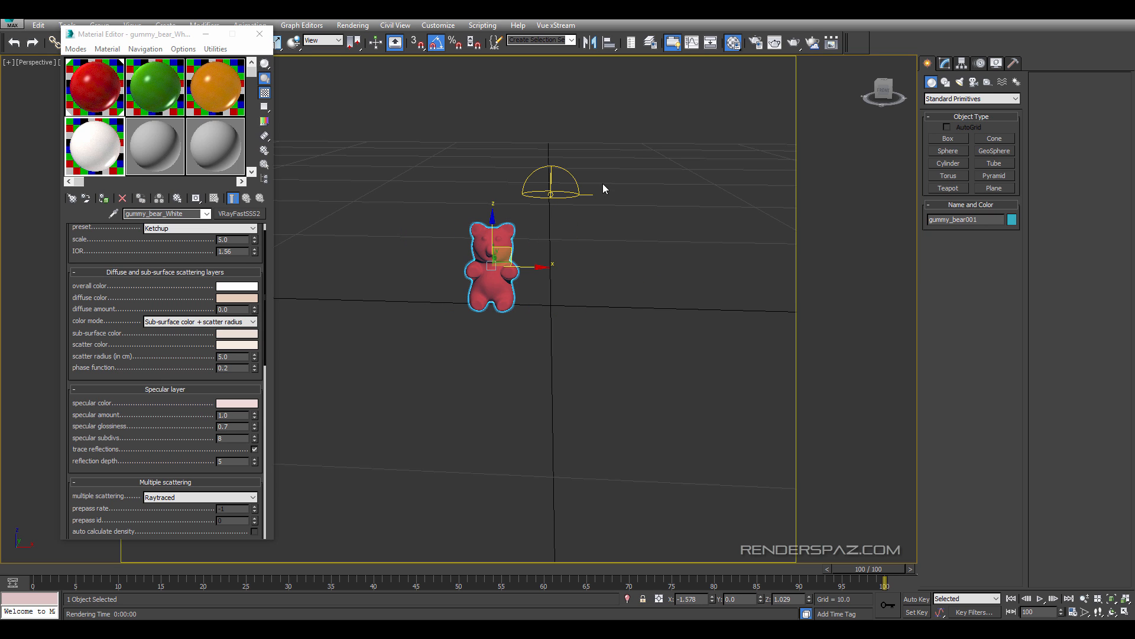
pyautogui.click(590, 194)
pyautogui.rightClick(605, 212)
pyautogui.click(664, 172)
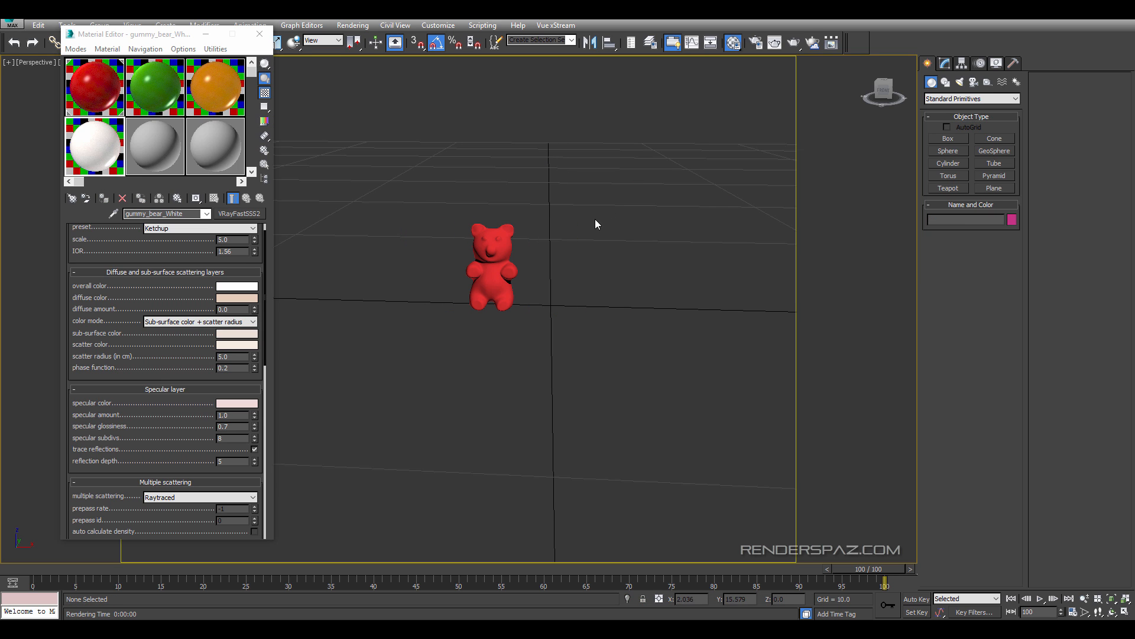
# Close the Material Editor and zero the red bear's Y position.
pyautogui.click(490, 263)
pyautogui.click(259, 34)
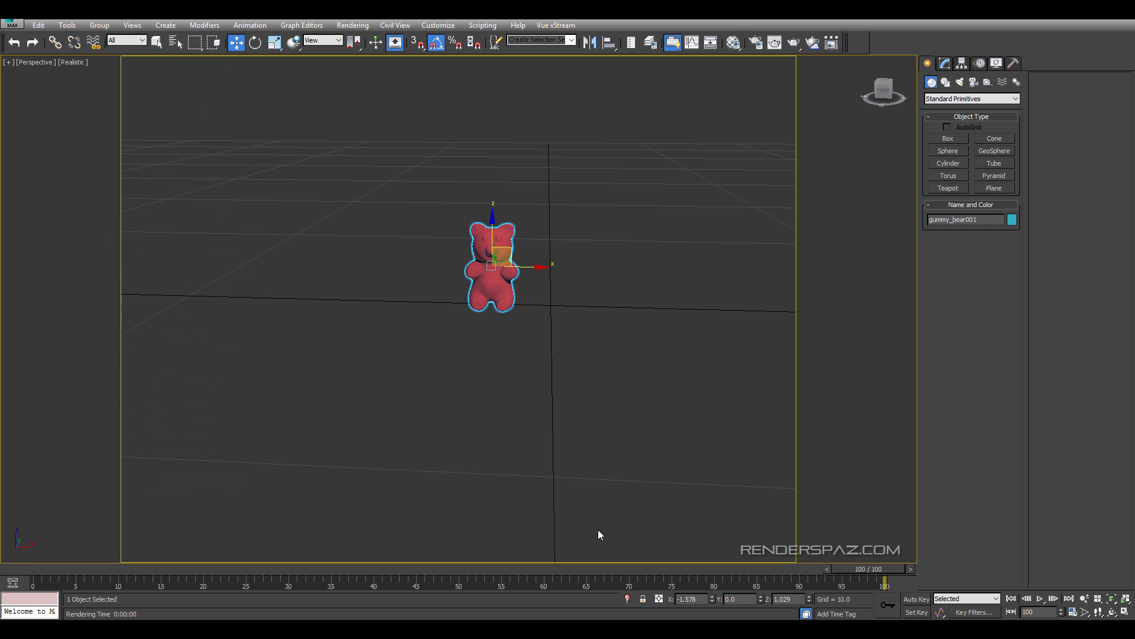
pyautogui.rightClick(714, 597)
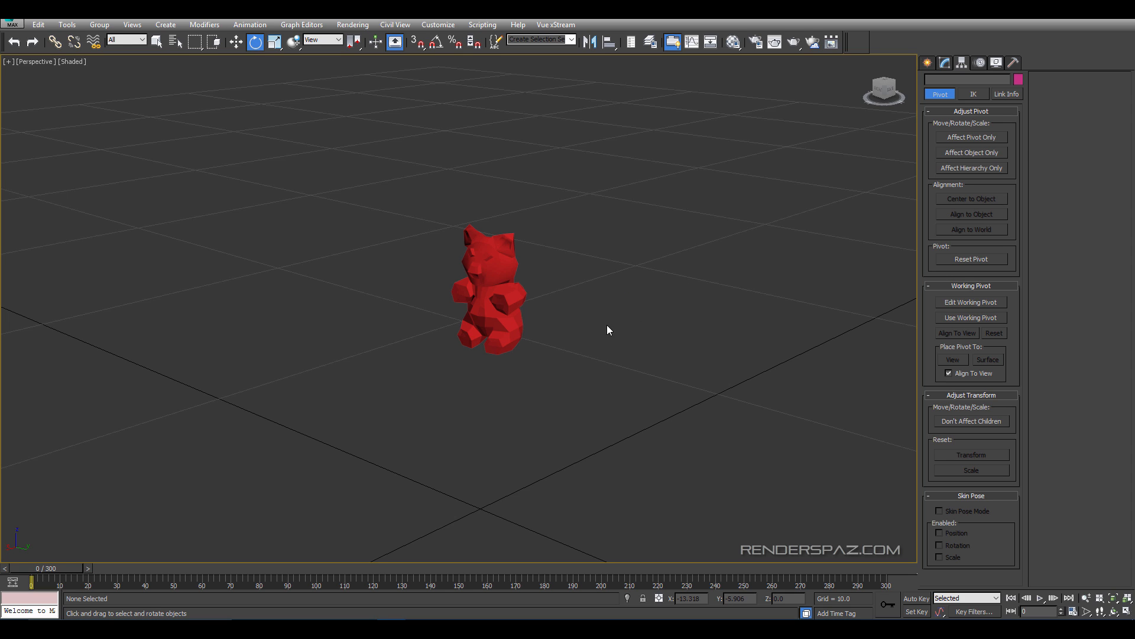
# Activate the Move tool and select the low-poly red bear in the perspective view.
pyautogui.click(490, 283)
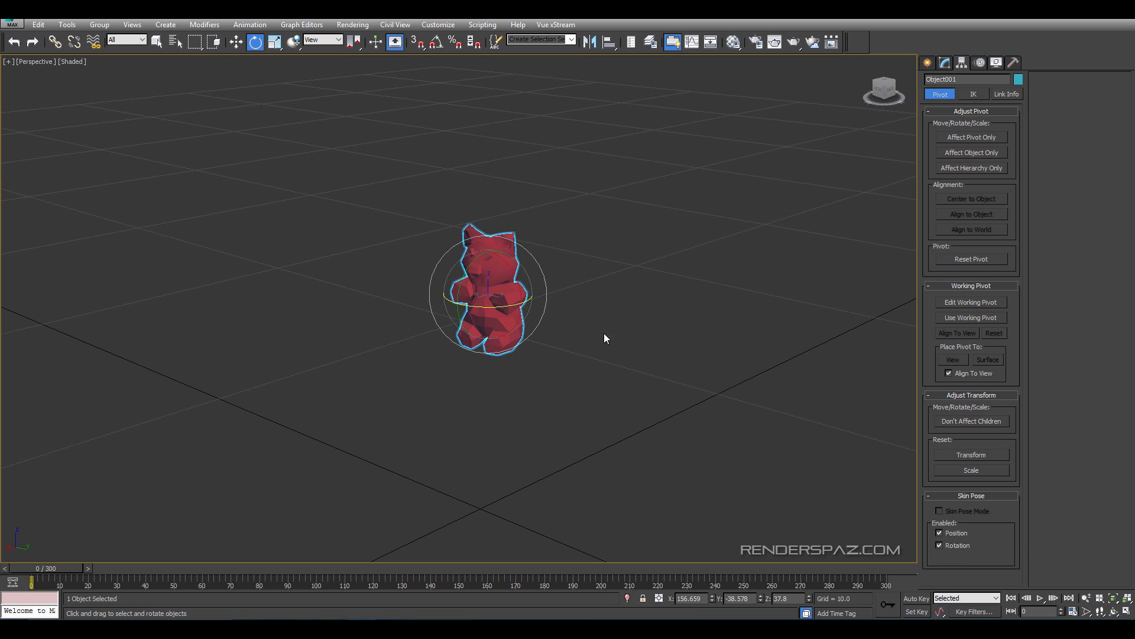
pyautogui.click(235, 41)
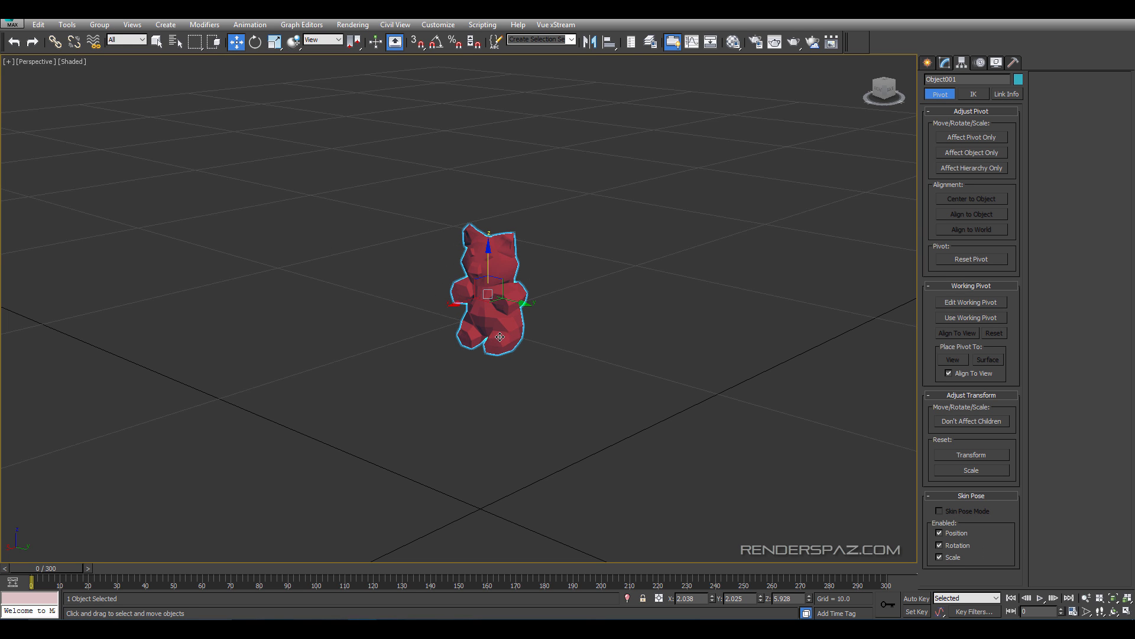
pyautogui.click(419, 382)
pyautogui.moveTo(835, 476); pyautogui.dragTo(843, 424, button='middle')
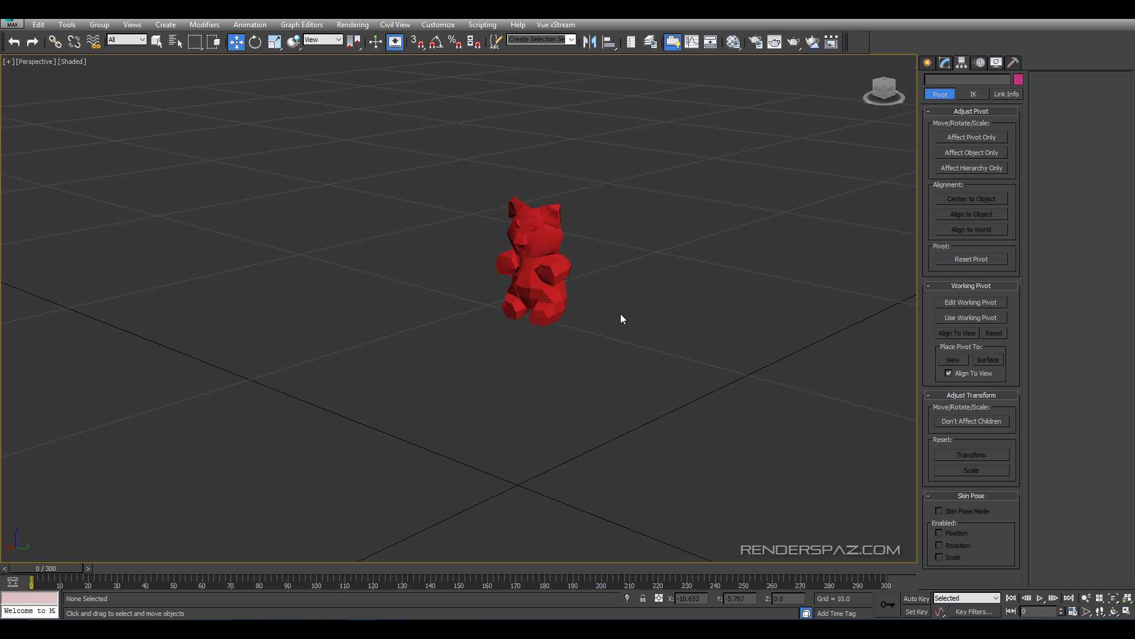
pyautogui.click(568, 278)
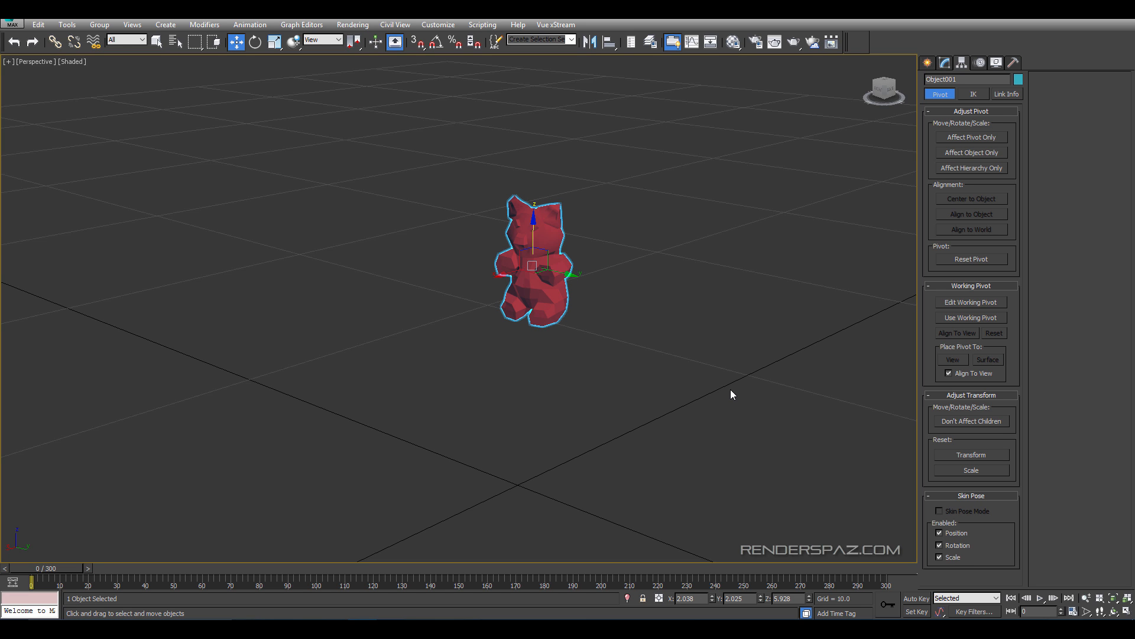
# Open the Material Editor and display the settings of the gummy_bear_Red material.
pyautogui.press('m')
pyautogui.click(594, 186)
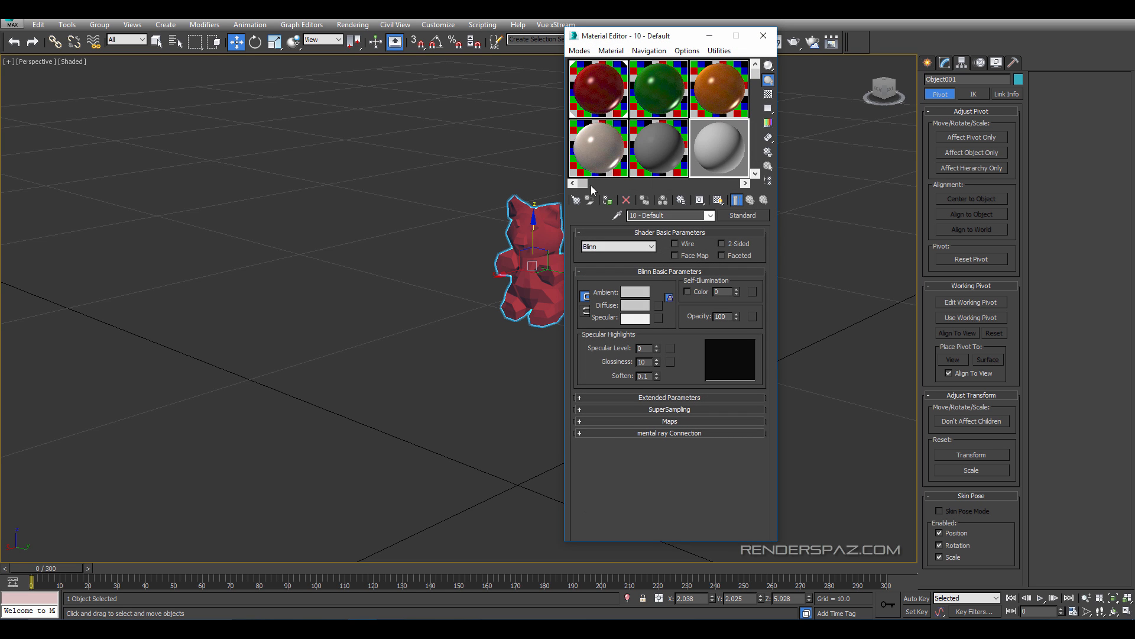
pyautogui.click(593, 185)
pyautogui.click(584, 184)
pyautogui.click(595, 91)
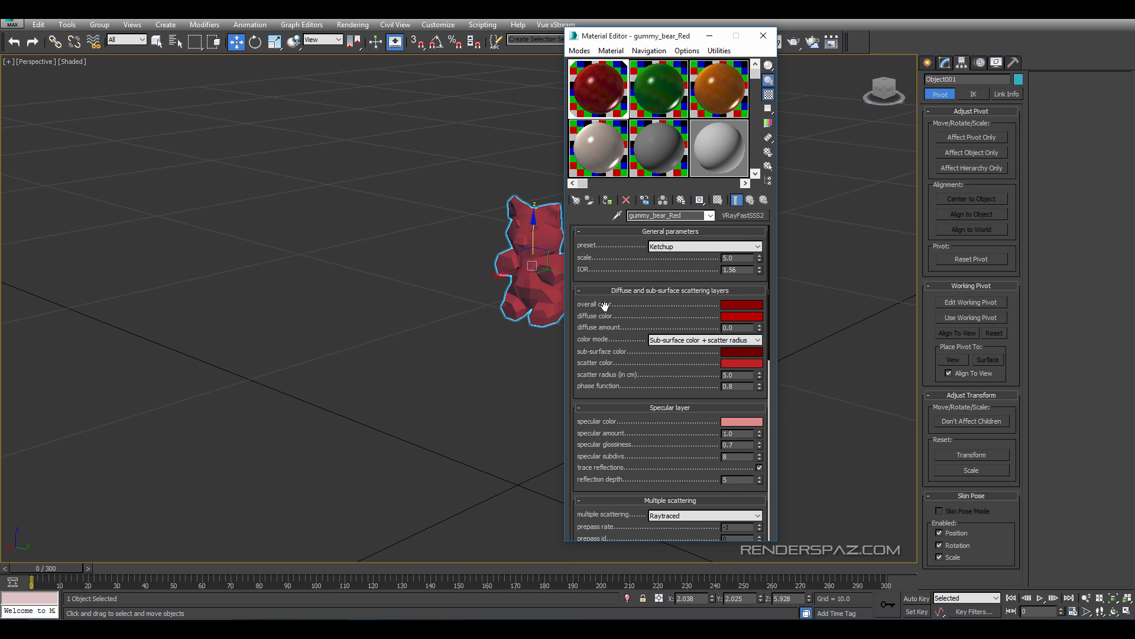
# Inspect the overall and diffuse color values of the gummy_bear_Red material without changing them.
pyautogui.click(739, 305)
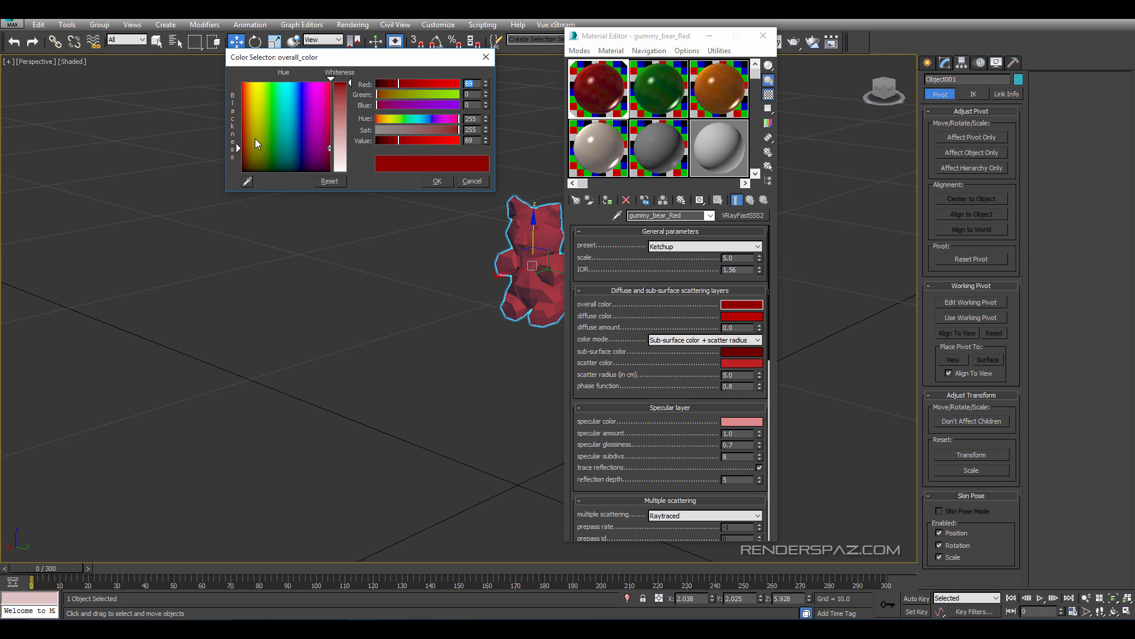
pyautogui.click(437, 182)
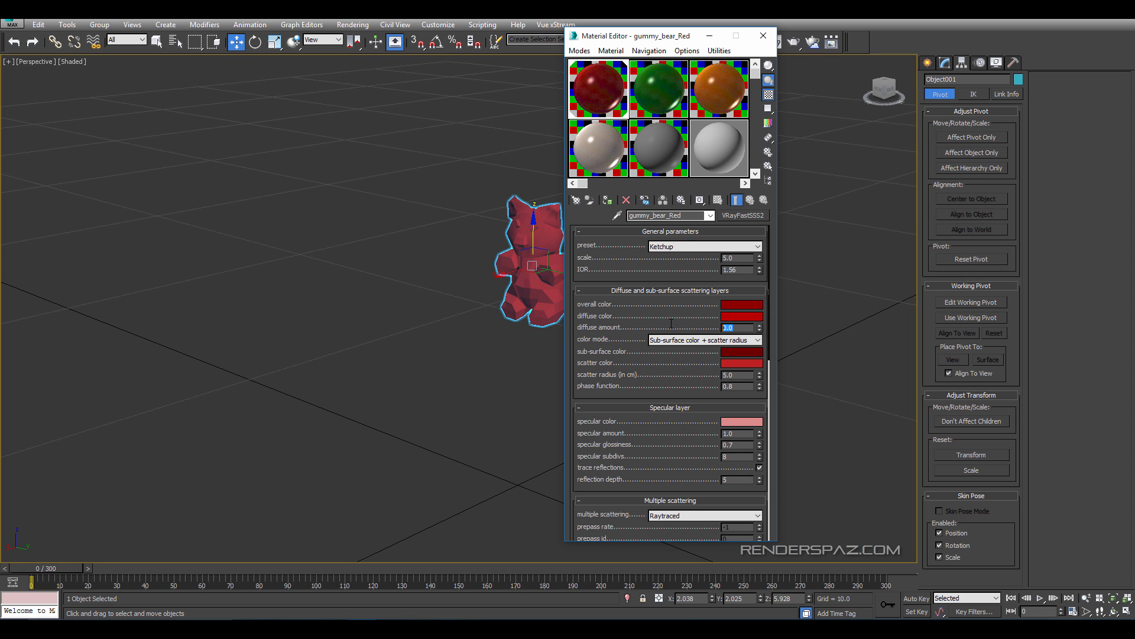
pyautogui.click(730, 318)
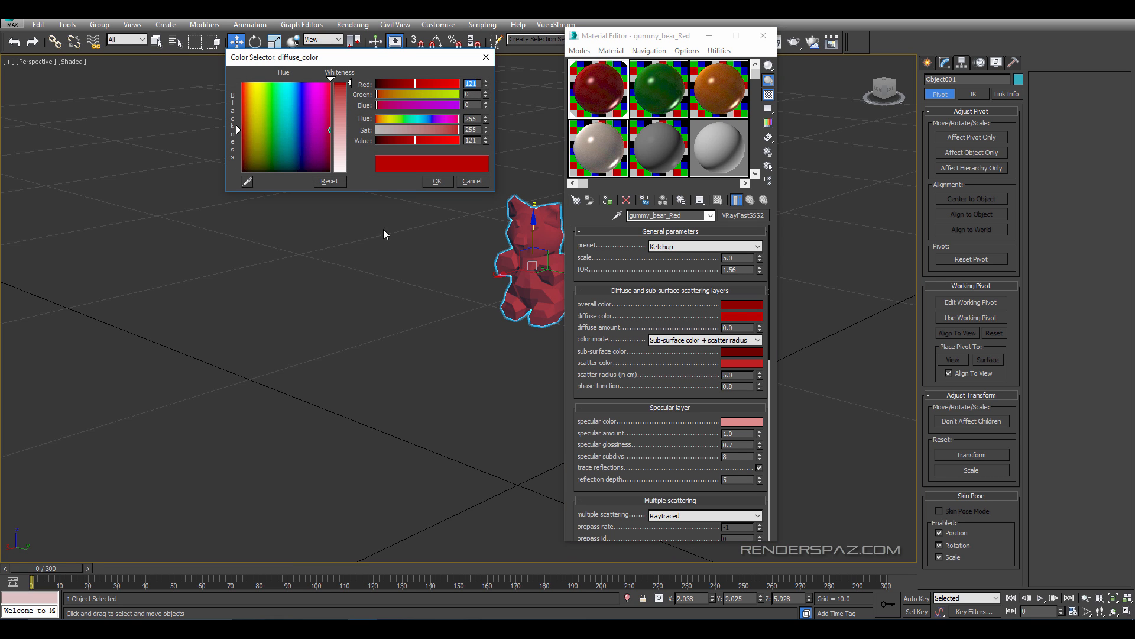
pyautogui.click(443, 183)
pyautogui.click(498, 403)
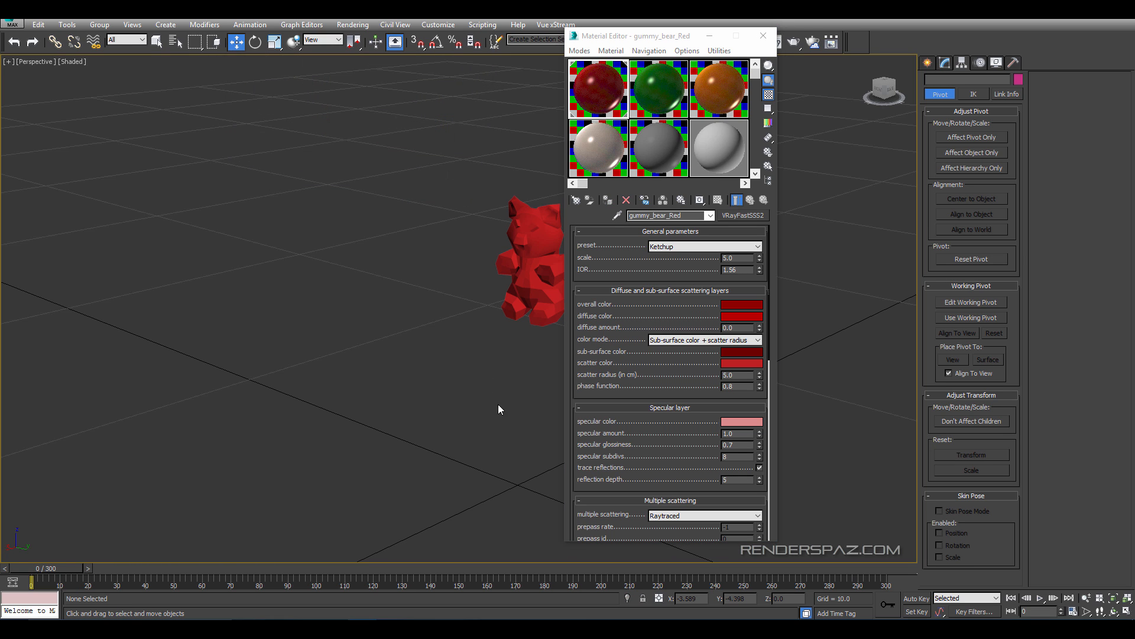
pyautogui.click(741, 304)
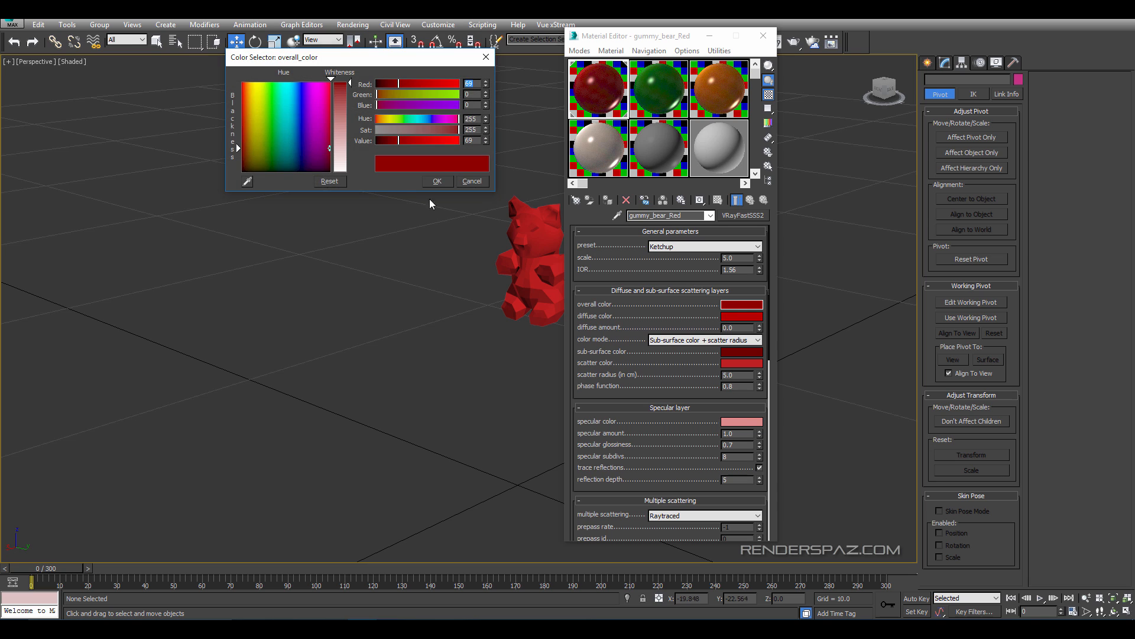
pyautogui.click(472, 182)
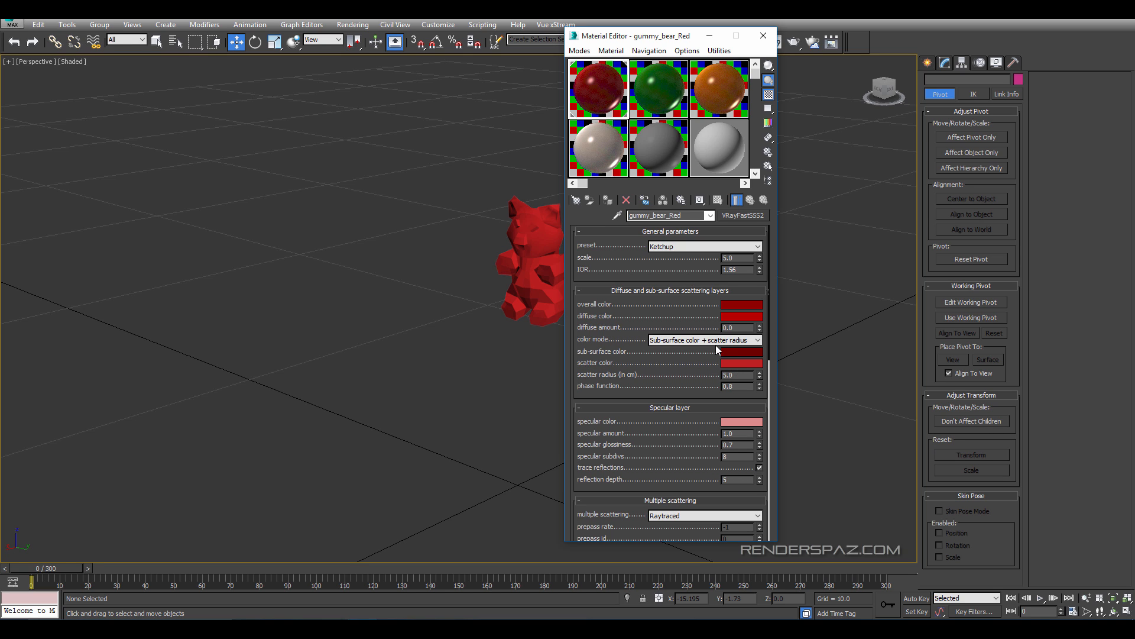
# Bring the low-poly red bear closer into view, clear of the Material Editor.
pyautogui.moveTo(497, 282); pyautogui.dragTo(431, 303, button='middle')
pyautogui.scroll(2, 431, 303)
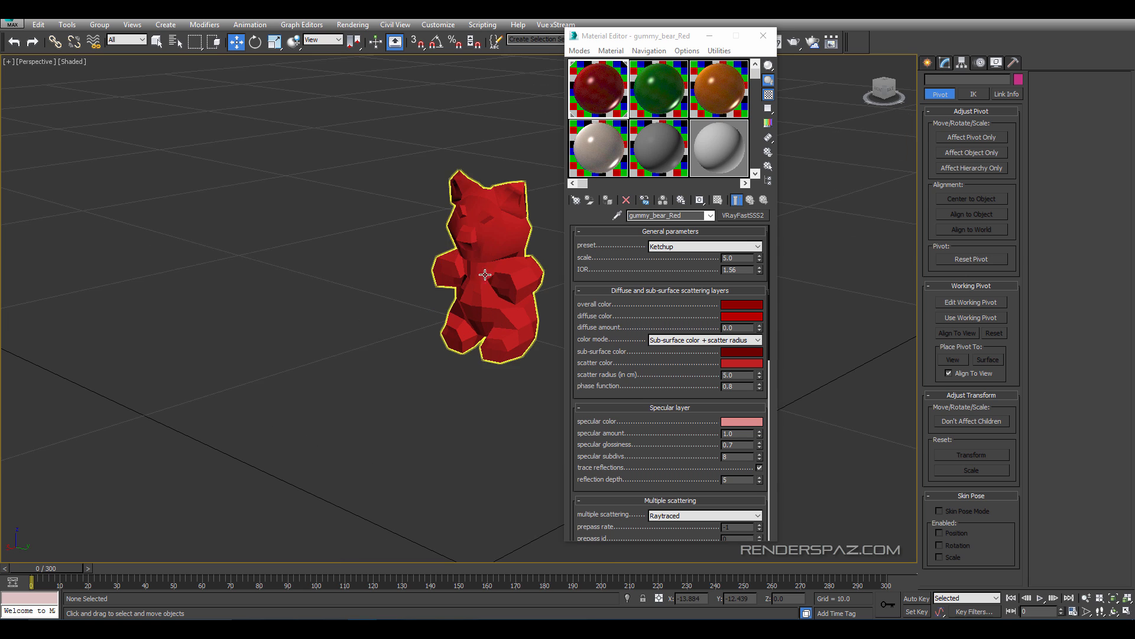
pyautogui.moveTo(454, 261); pyautogui.dragTo(389, 254, button='middle')
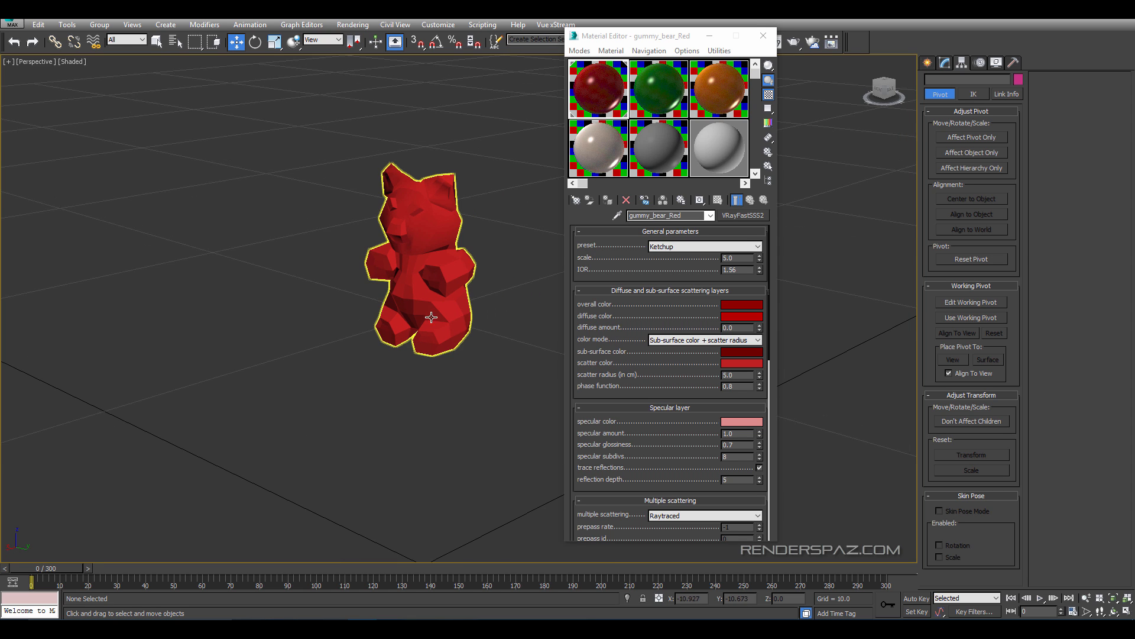
# Select the low-poly red bear in the perspective view and close the Material Editor.
pyautogui.keyDown('alt'); pyautogui.moveTo(501, 357); pyautogui.dragTo(466, 349, button='middle'); pyautogui.keyUp('alt')
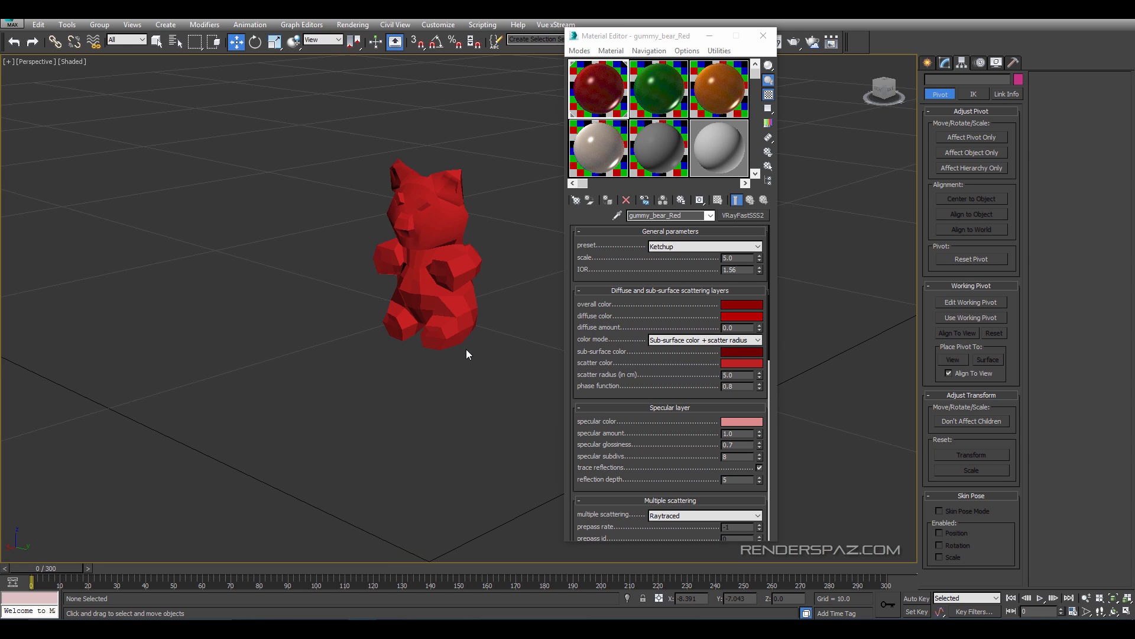
pyautogui.moveTo(530, 293); pyautogui.dragTo(491, 335, button='middle')
pyautogui.scroll(-3, 491, 334)
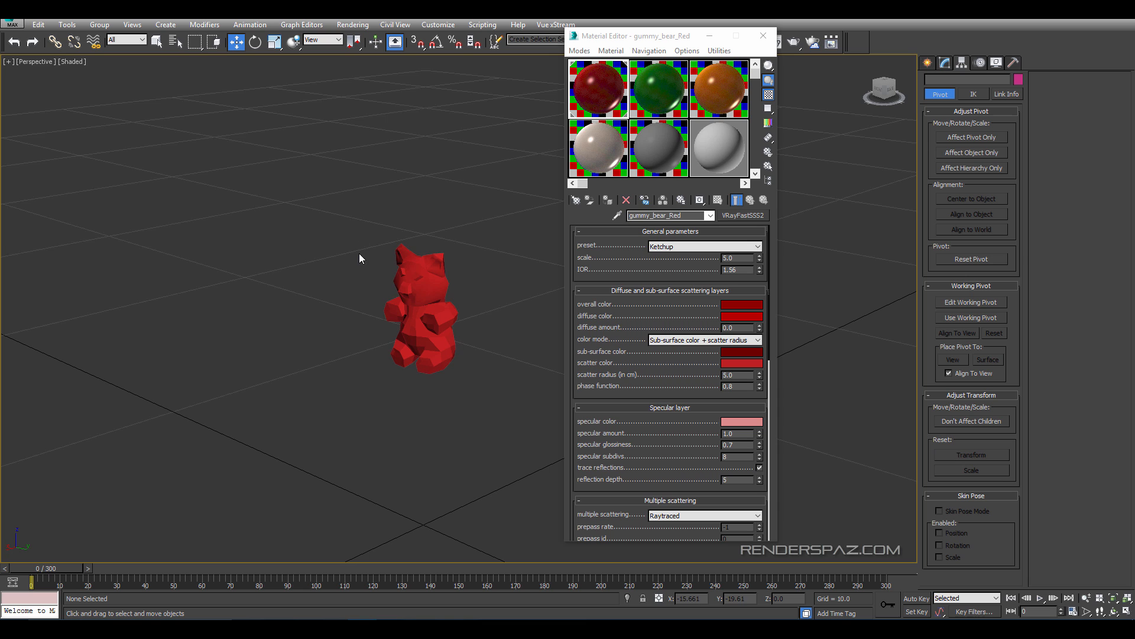
pyautogui.moveTo(469, 392); pyautogui.dragTo(521, 271, button='middle')
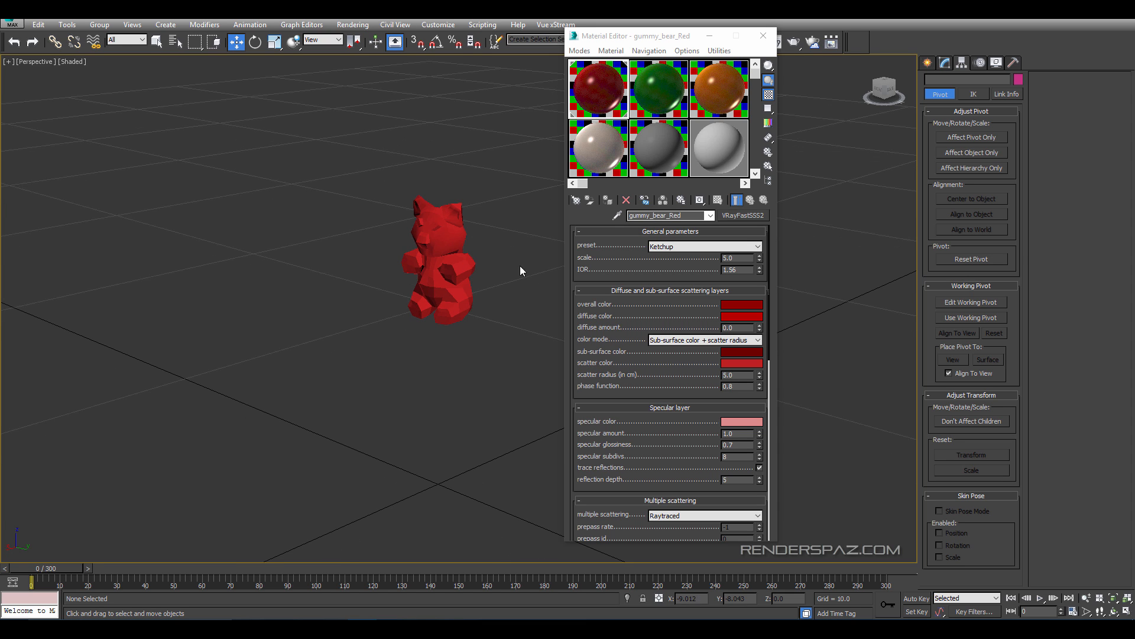
pyautogui.click(431, 243)
pyautogui.click(761, 34)
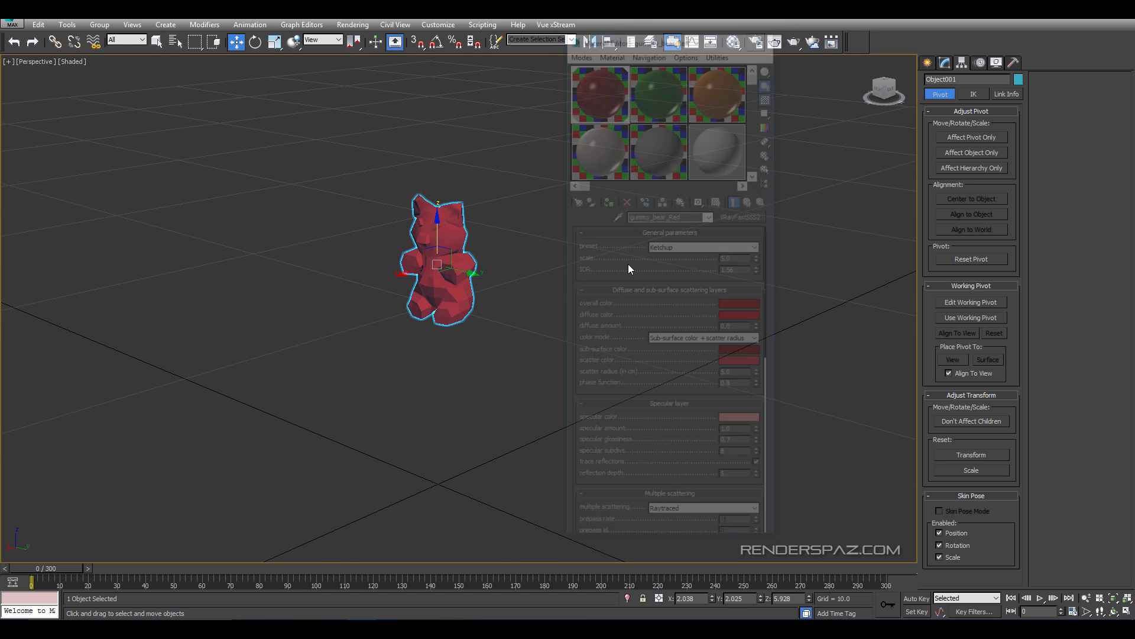
# Rotate the bear so it leans diagonally in the perspective view.
pyautogui.click(256, 42)
pyautogui.keyDown('alt'); pyautogui.moveTo(427, 245); pyautogui.dragTo(489, 251, button='middle'); pyautogui.keyUp('alt')
pyautogui.moveTo(436, 232); pyautogui.dragTo(417, 254)
# Make one copy of the tilted bear directly above the original along the Z axis.
pyautogui.click(235, 43)
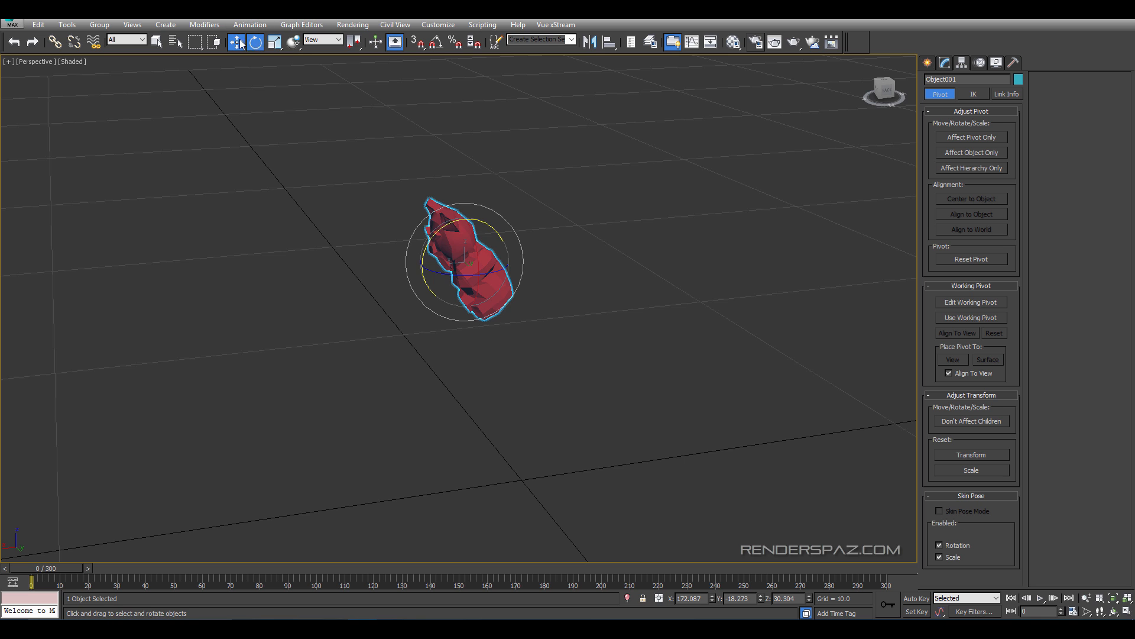
pyautogui.keyDown('alt'); pyautogui.moveTo(497, 224); pyautogui.dragTo(473, 248, button='middle'); pyautogui.keyUp('alt')
pyautogui.keyDown('shift'); pyautogui.moveTo(460, 226); pyautogui.dragTo(461, 100); pyautogui.keyUp('shift')
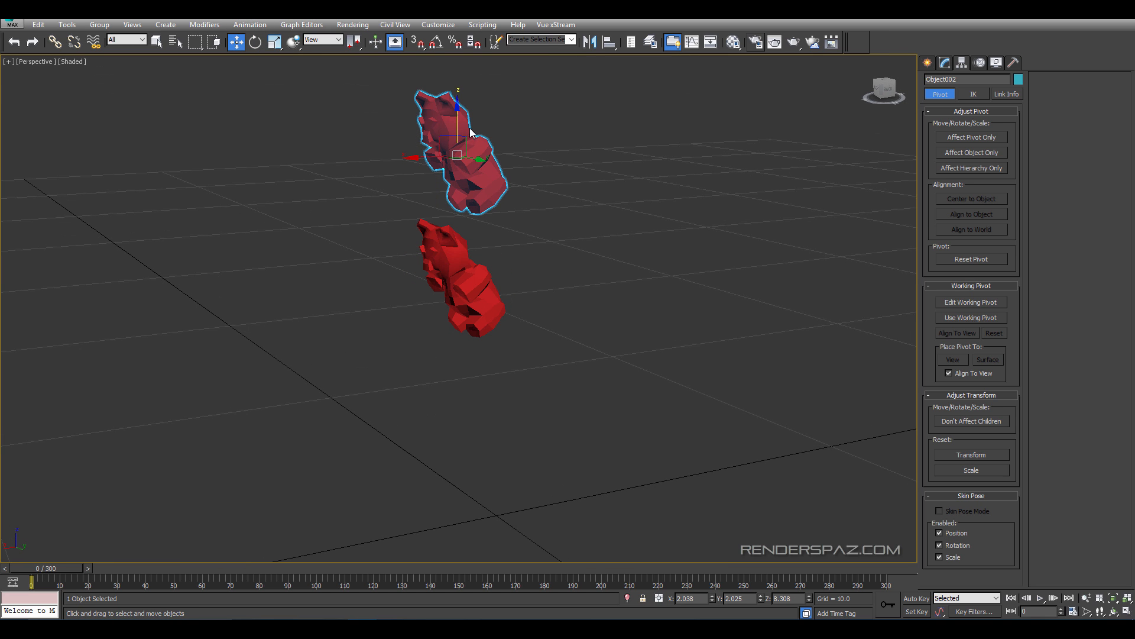
pyautogui.click(565, 365)
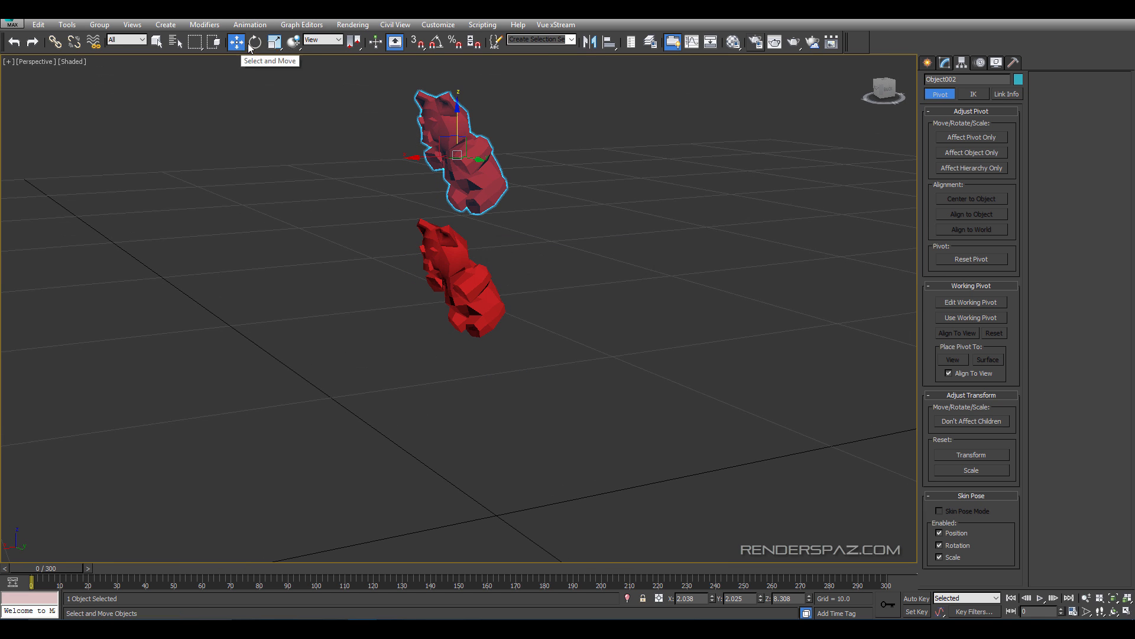
# Rotate the upper bear so it leans the opposite way from the lower one.
pyautogui.click(255, 42)
pyautogui.moveTo(417, 138)
pyautogui.mouseDown()
pyautogui.moveTo(485, 75)
pyautogui.moveTo(482, 84)
pyautogui.mouseUp()
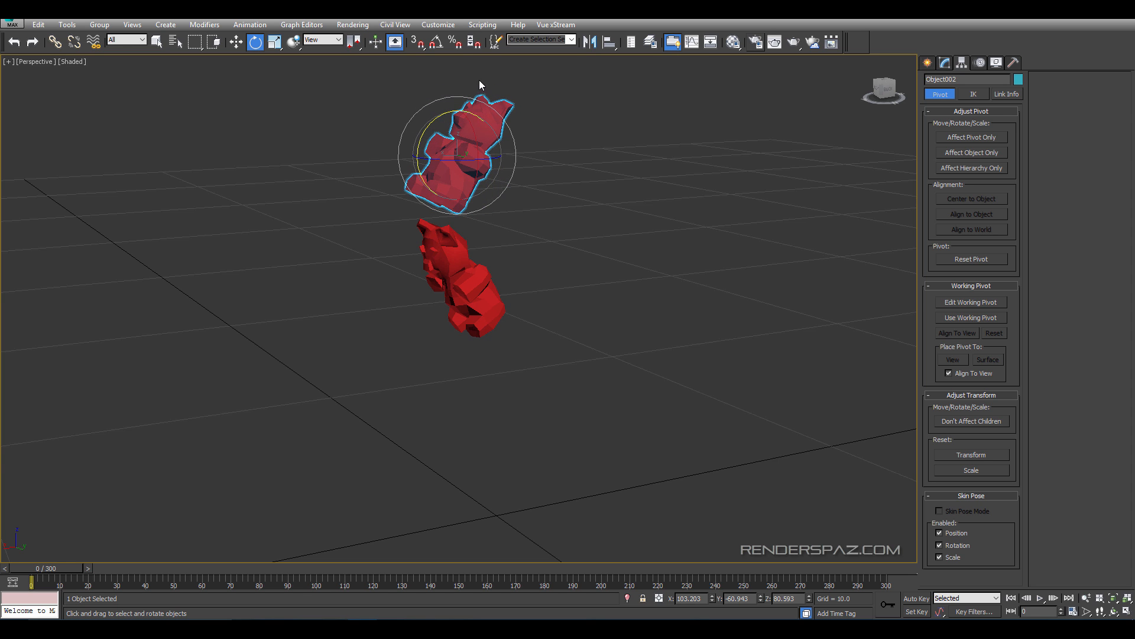
pyautogui.moveTo(449, 211); pyautogui.dragTo(441, 237, button='middle')
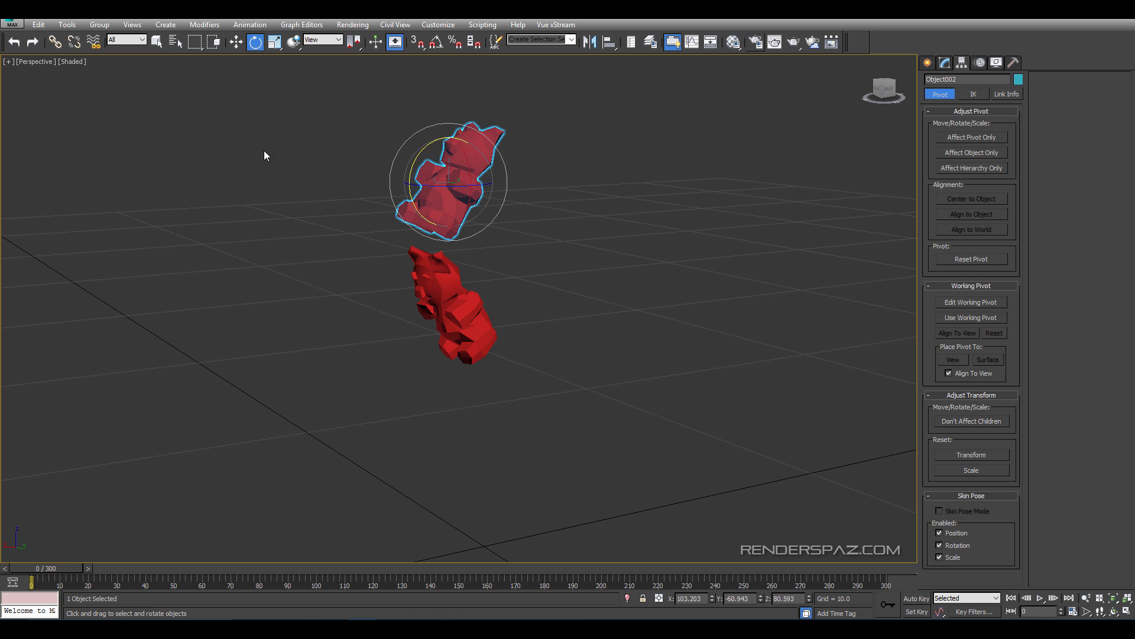
# Select both bears and clone the pair upward along the Z axis as 90 copies.
pyautogui.moveTo(264, 152); pyautogui.dragTo(501, 360)
pyautogui.scroll(-2, 502, 361)
pyautogui.click(236, 42)
pyautogui.scroll(-2, 492, 218)
pyautogui.moveTo(492, 218); pyautogui.dragTo(461, 276, button='middle')
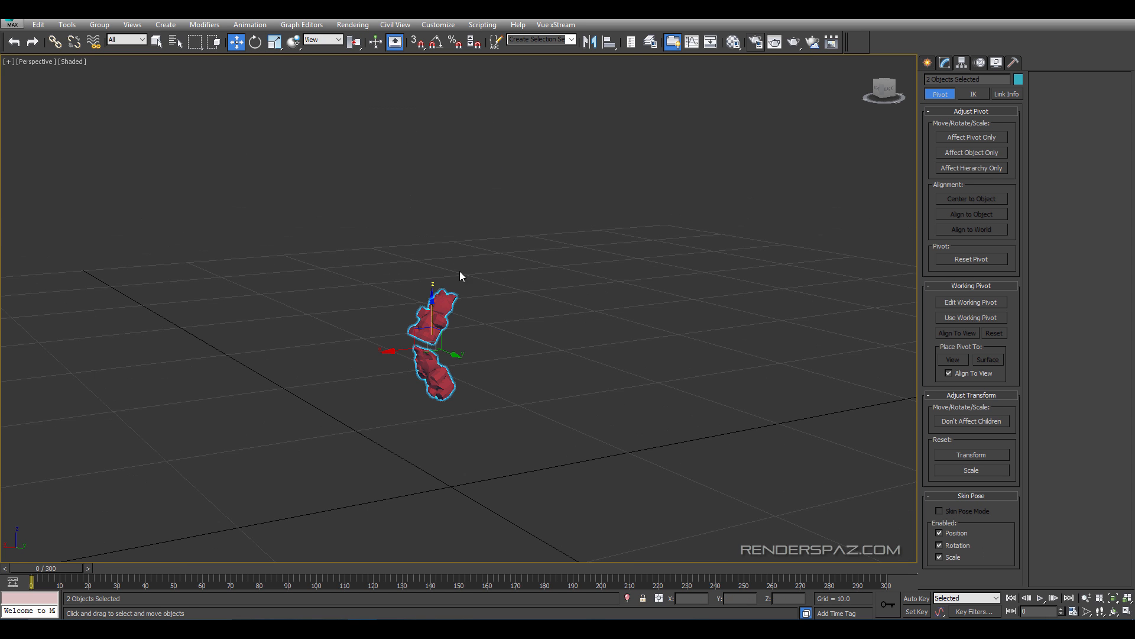
pyautogui.moveTo(483, 328); pyautogui.dragTo(480, 326, button='middle')
pyautogui.keyDown('shift'); pyautogui.moveTo(430, 301); pyautogui.dragTo(427, 175); pyautogui.keyUp('shift')
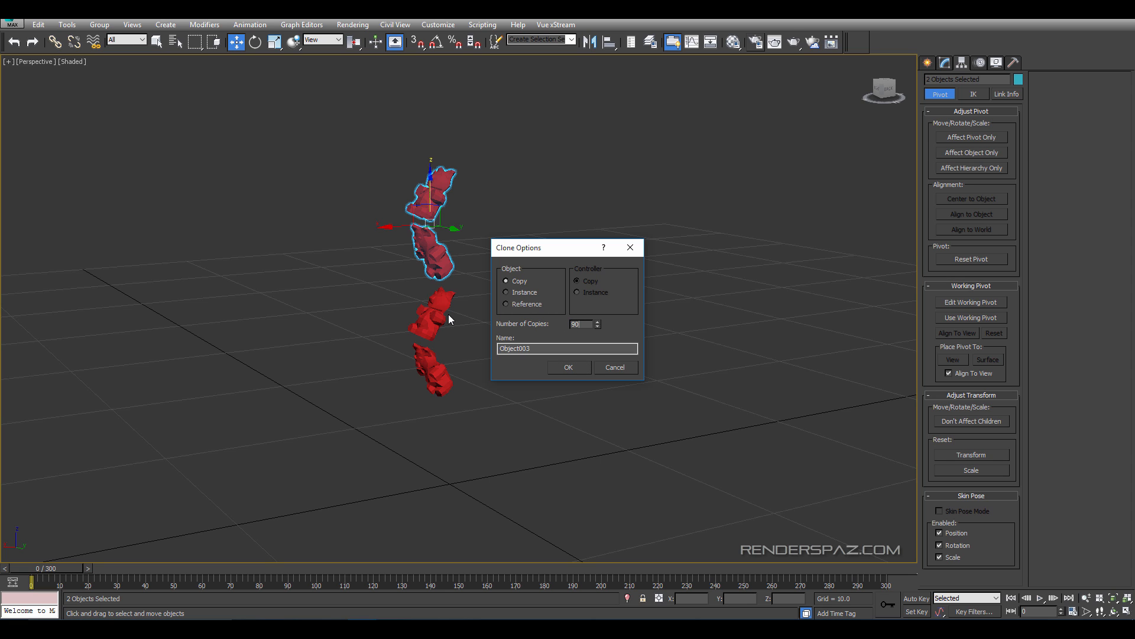
pyautogui.click(567, 366)
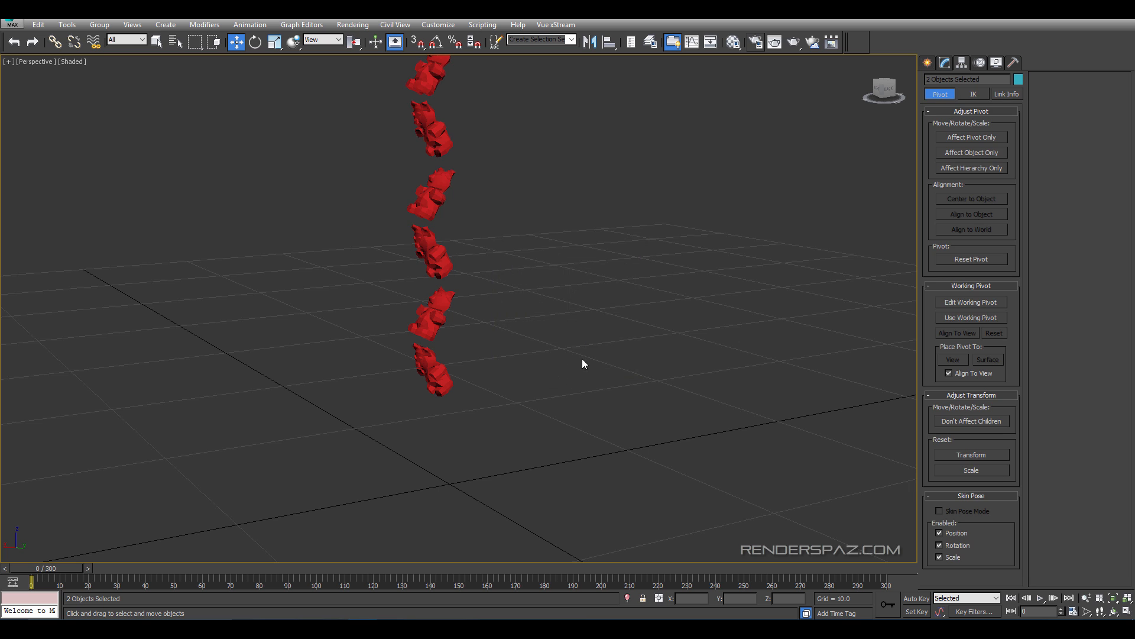
# Select the entire column of bears, raise it above the grid, and clear the selection.
pyautogui.scroll(-10, 548, 233)
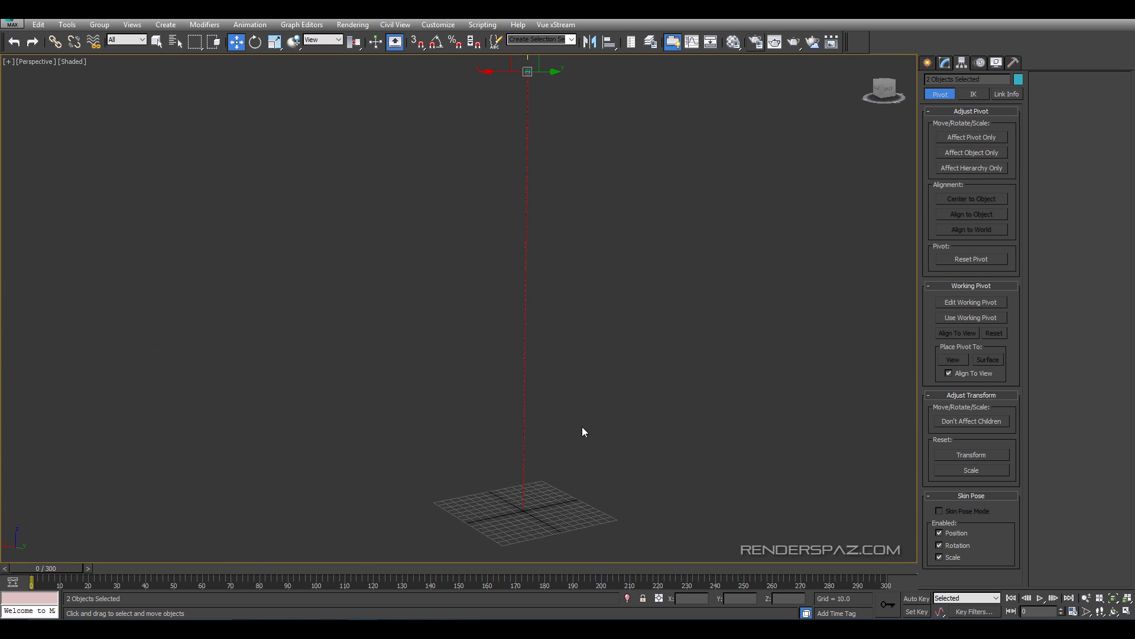
pyautogui.moveTo(433, 91); pyautogui.dragTo(628, 496)
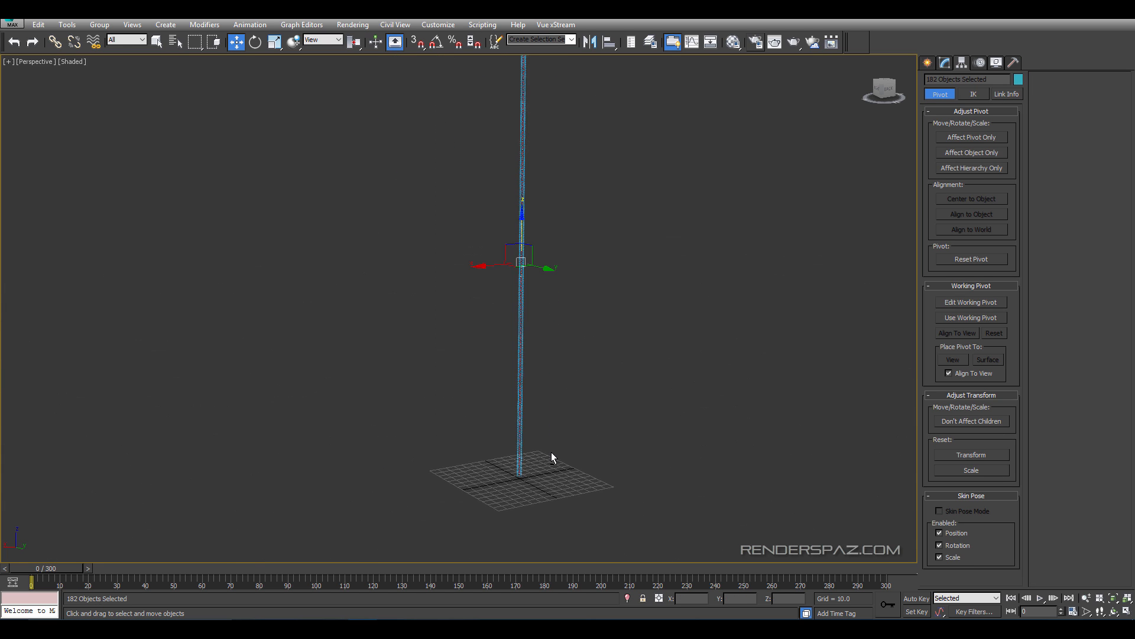
pyautogui.scroll(2, 518, 206)
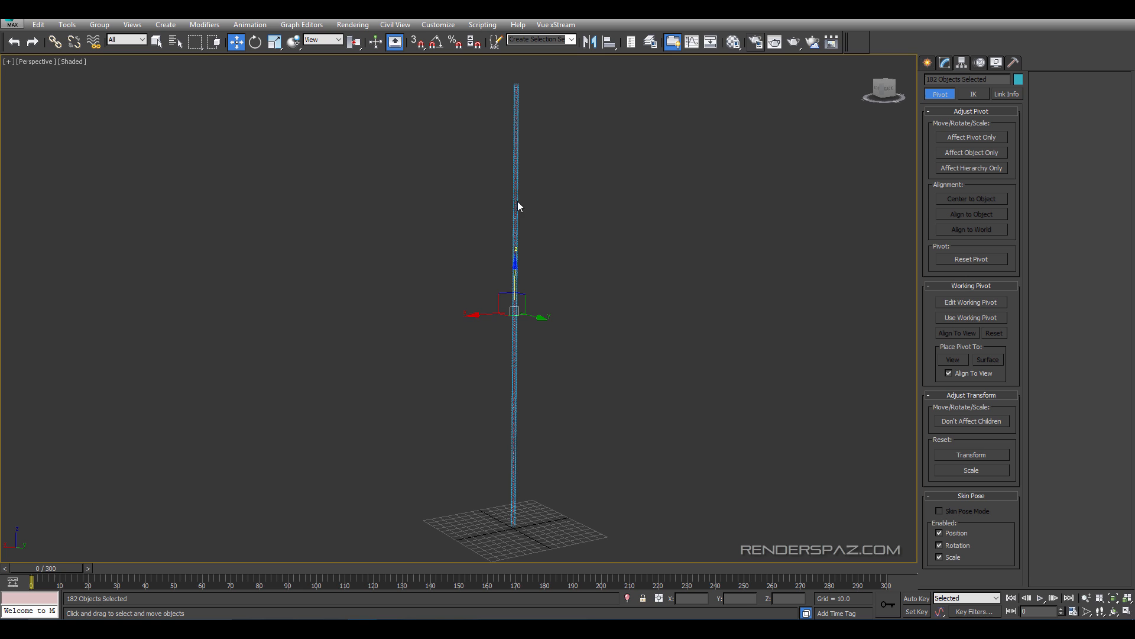
pyautogui.click(568, 327)
# Reselect the full column of bears and lower it slightly toward the grid.
pyautogui.scroll(-5, 589, 293)
pyautogui.scroll(3, 515, 225)
pyautogui.scroll(-3, 503, 118)
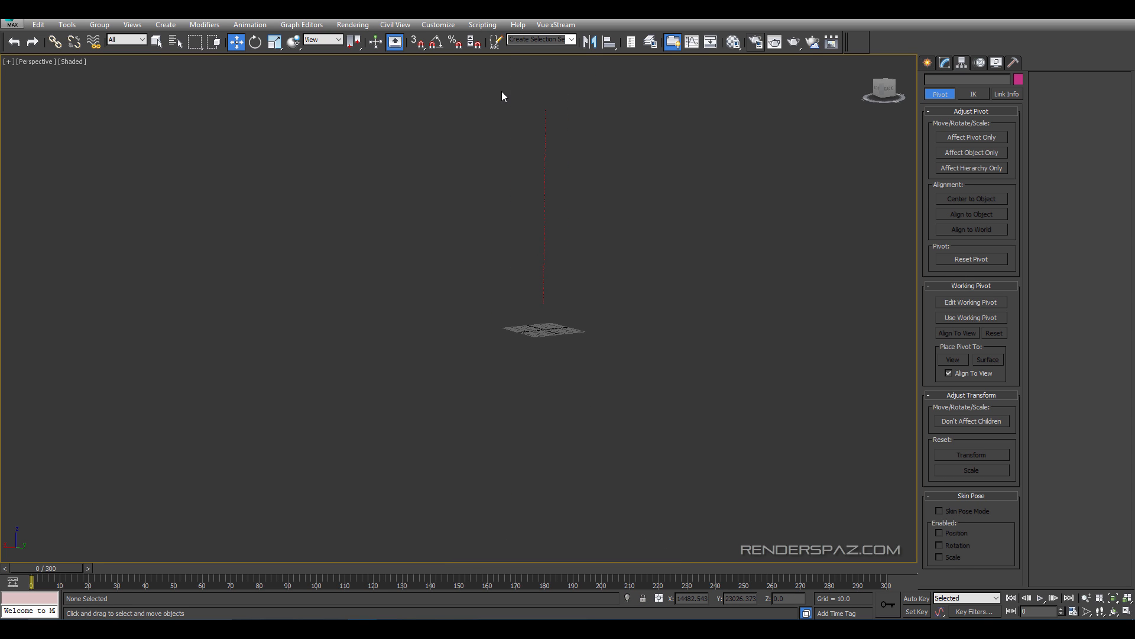
pyautogui.moveTo(501, 92); pyautogui.dragTo(593, 308)
pyautogui.scroll(4, 544, 186)
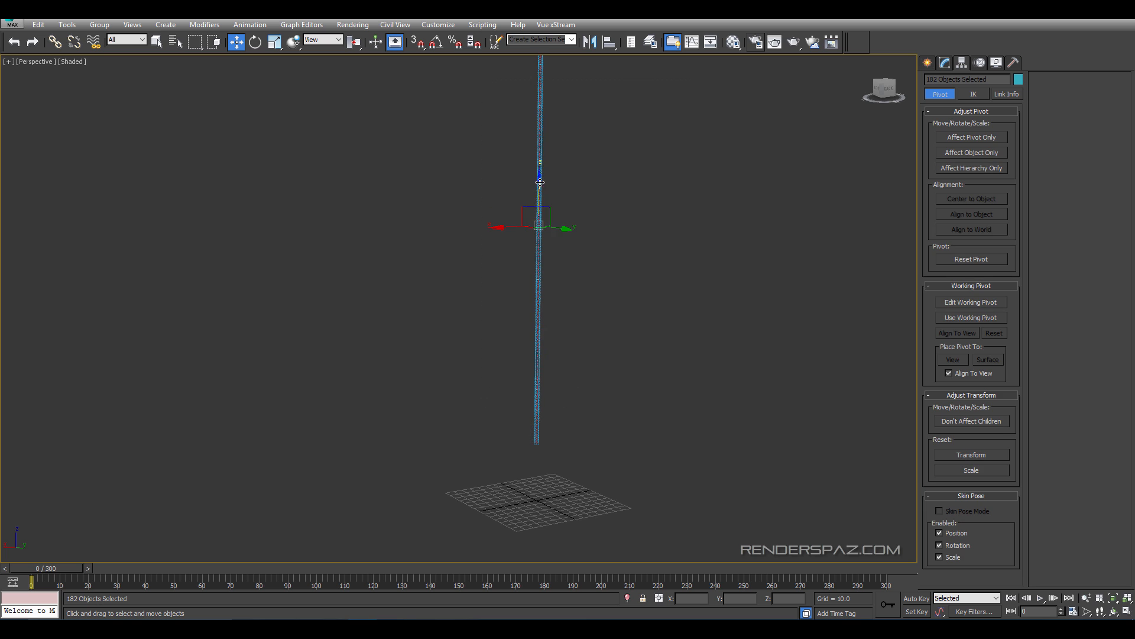
pyautogui.moveTo(540, 199); pyautogui.dragTo(540, 221)
pyautogui.scroll(-4, 579, 251)
pyautogui.scroll(4, 571, 360)
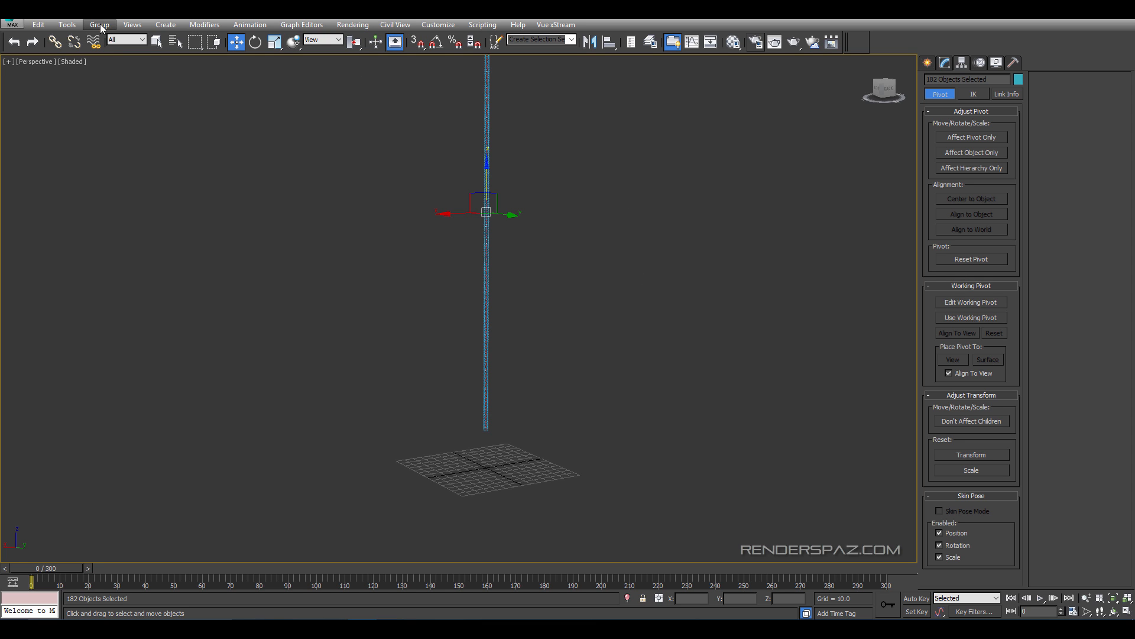
# Set all the selected bears as MassFX dynamic rigid bodies.
pyautogui.click(249, 25)
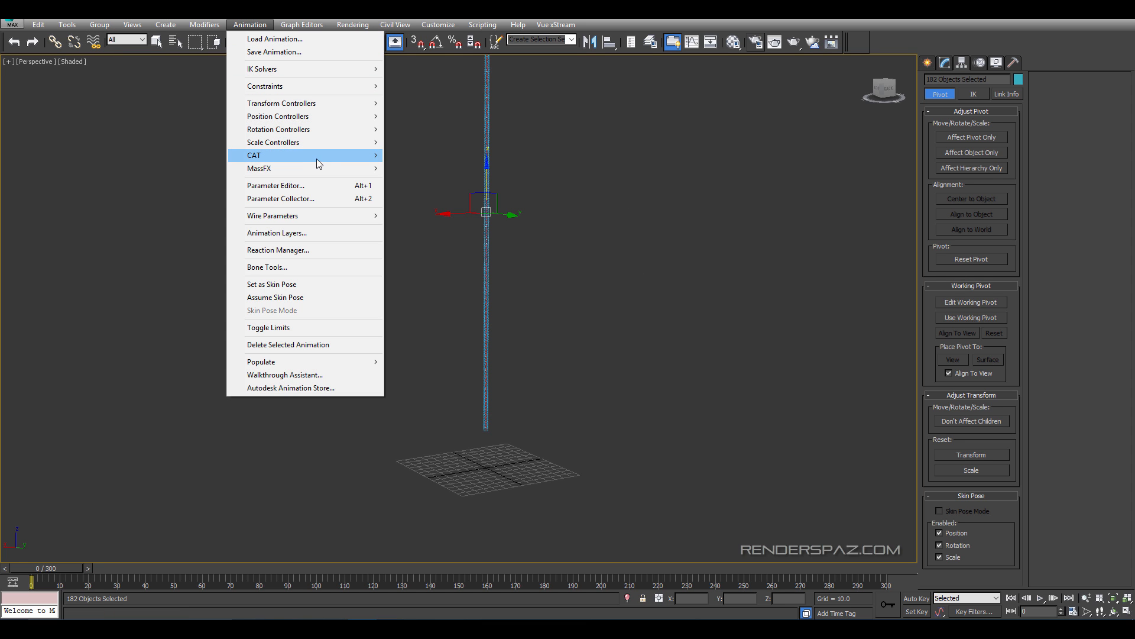
pyautogui.moveTo(313, 162)
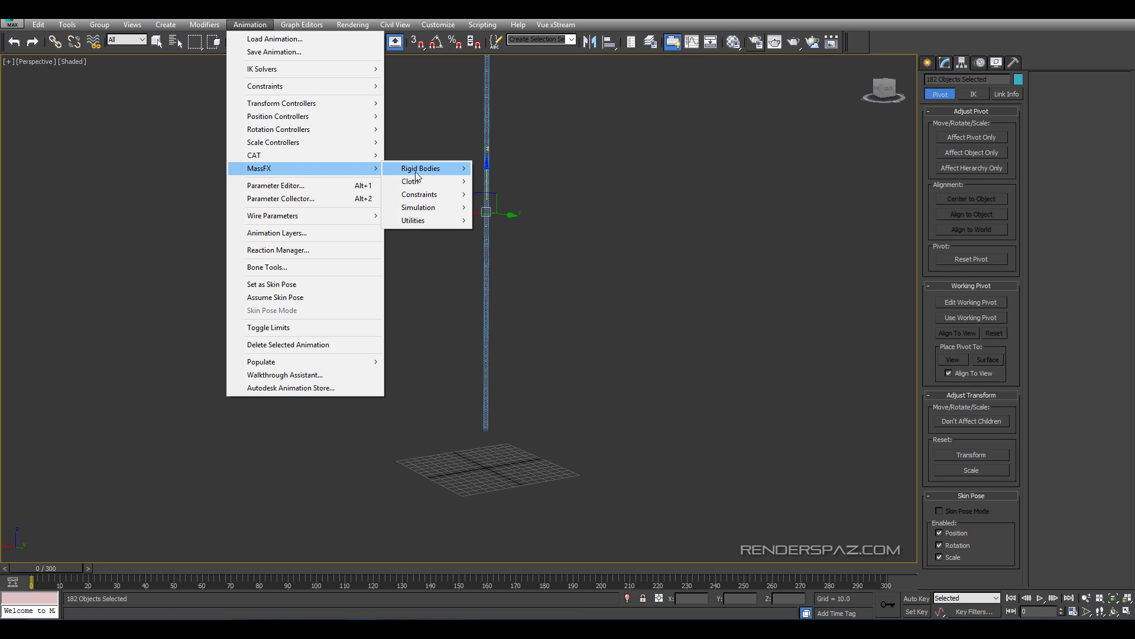
pyautogui.moveTo(417, 171)
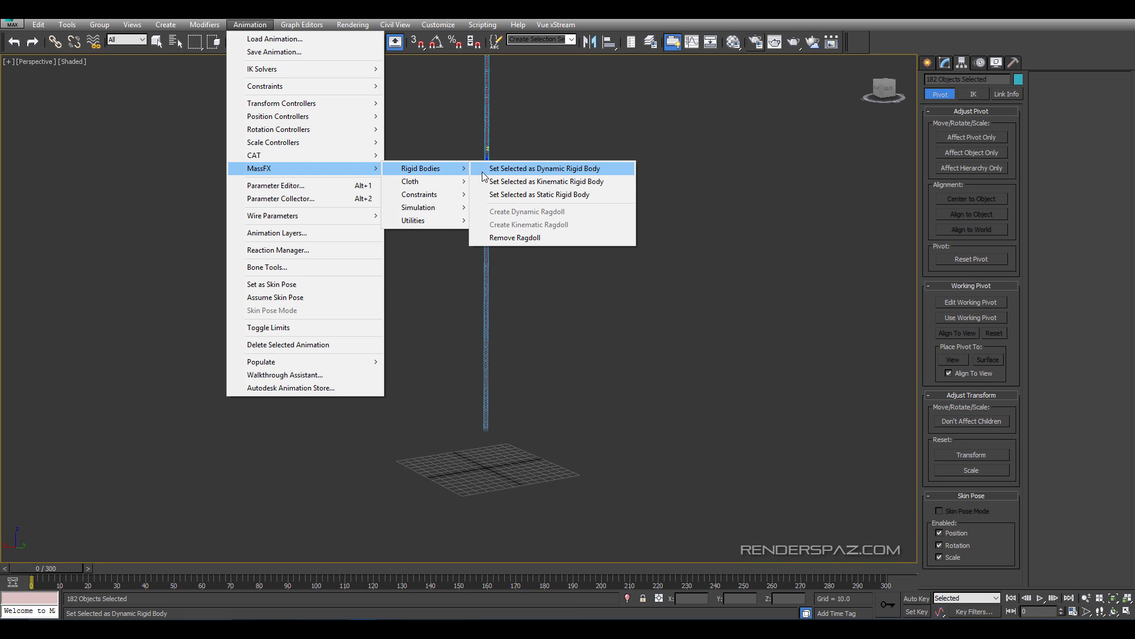
pyautogui.click(547, 171)
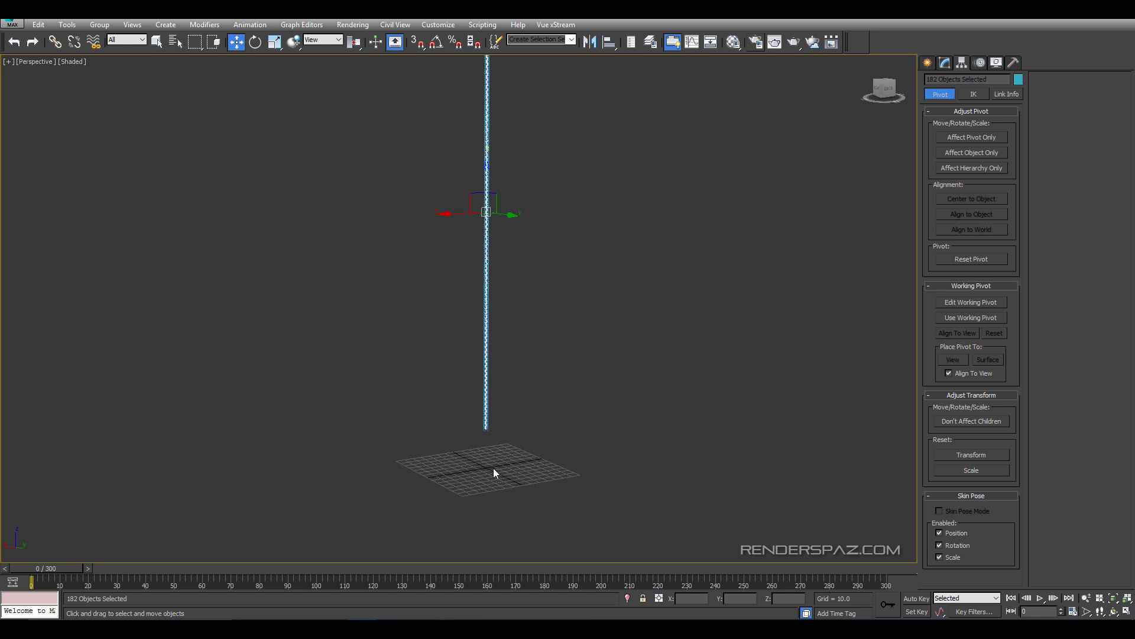
# Select only the lowest bear in the column and frame its collision hull from the front.
pyautogui.scroll(10, 515, 297)
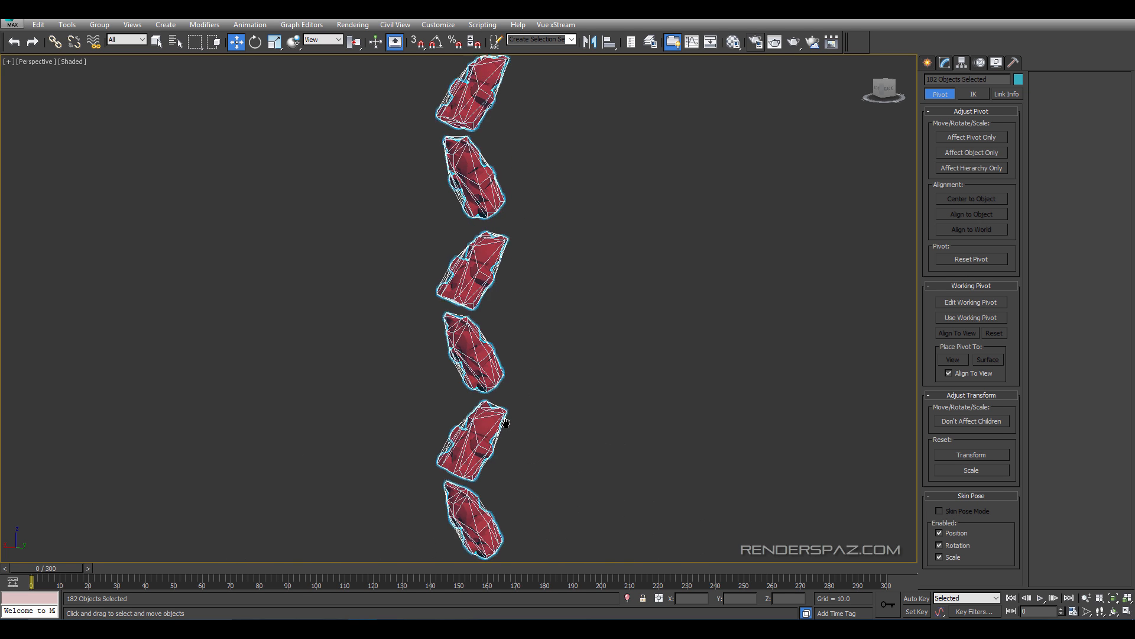
pyautogui.moveTo(517, 407); pyautogui.dragTo(488, 267, button='middle')
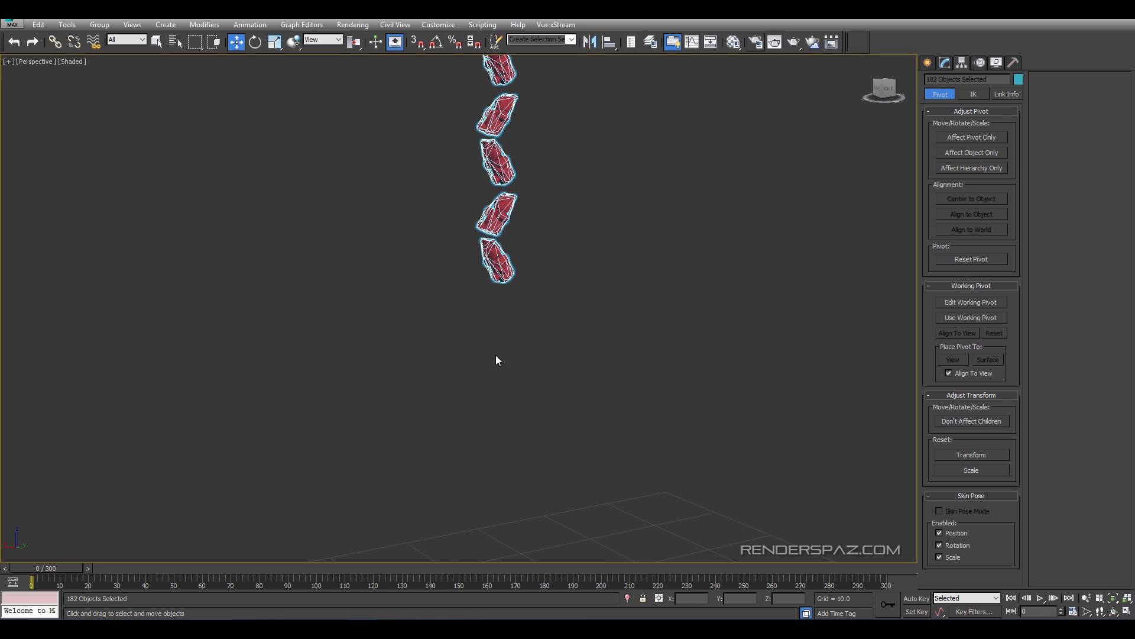
pyautogui.scroll(5, 483, 247)
pyautogui.click(512, 245)
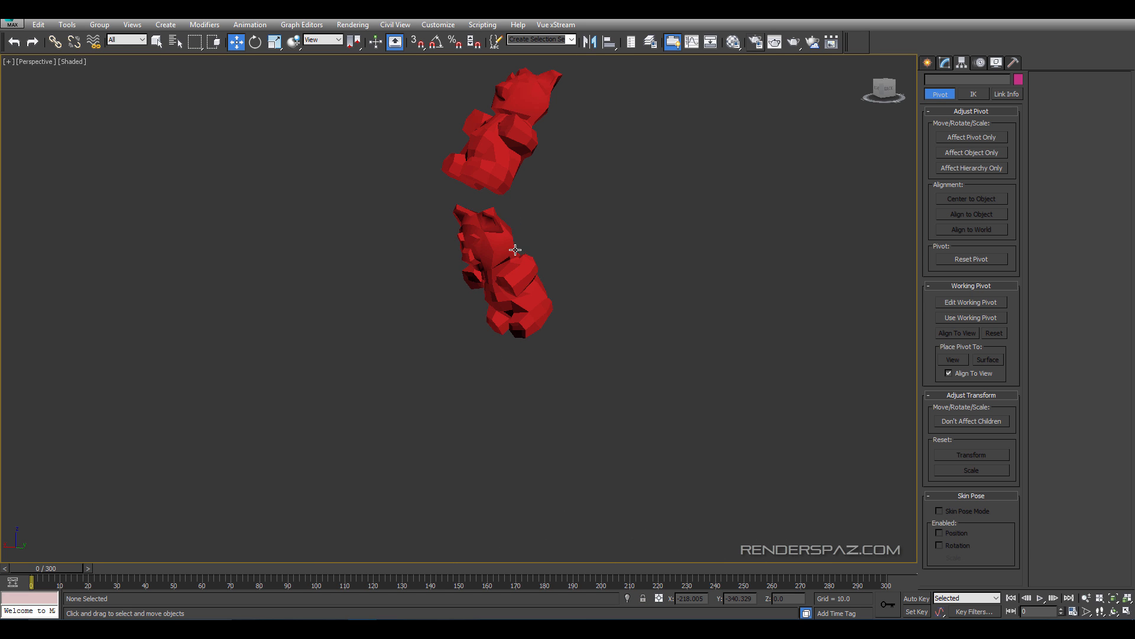
pyautogui.press('z')
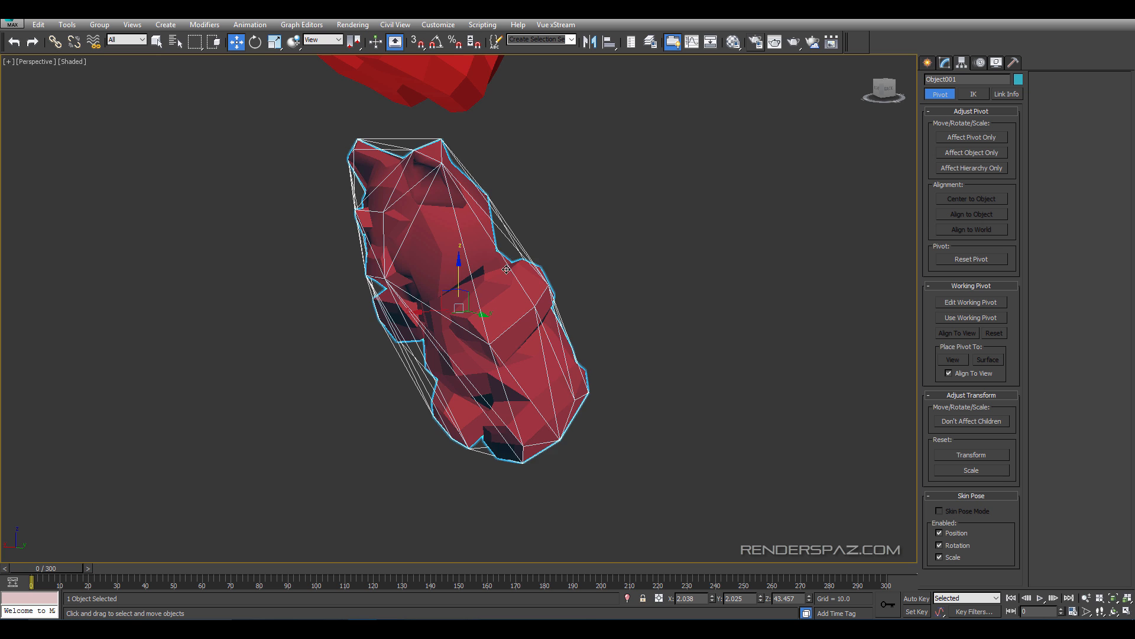
pyautogui.keyDown('alt'); pyautogui.moveTo(477, 227); pyautogui.dragTo(510, 211, button='middle'); pyautogui.keyUp('alt')
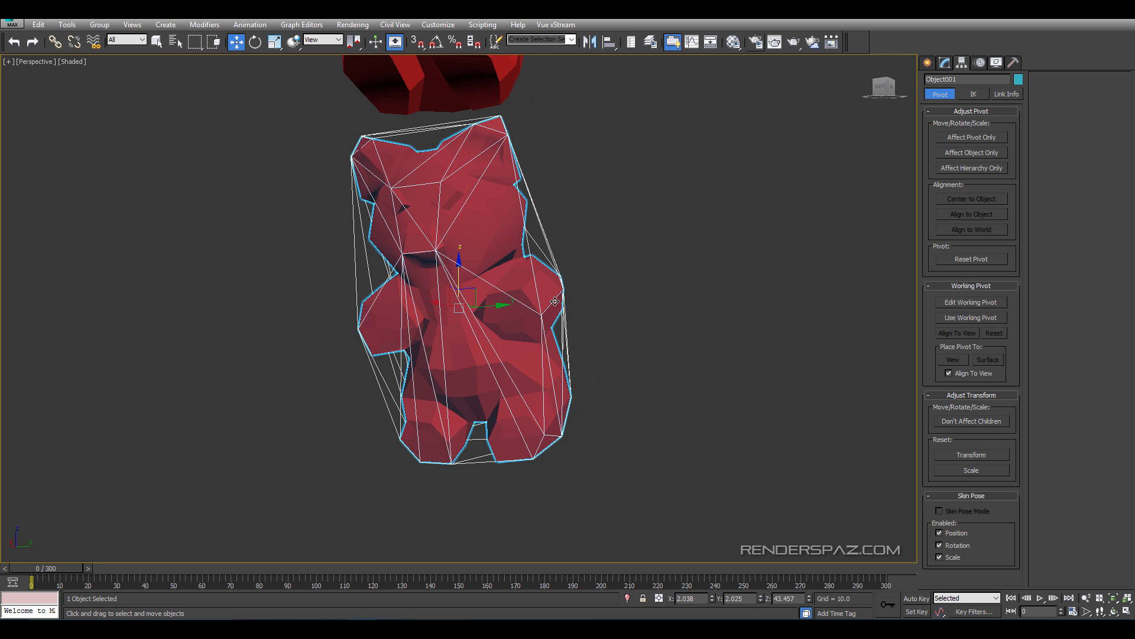
# In the lowest bear's MassFX Rigid Body modifier, keep the Convex shape type and set the mesh inflation to -3.
pyautogui.click(946, 64)
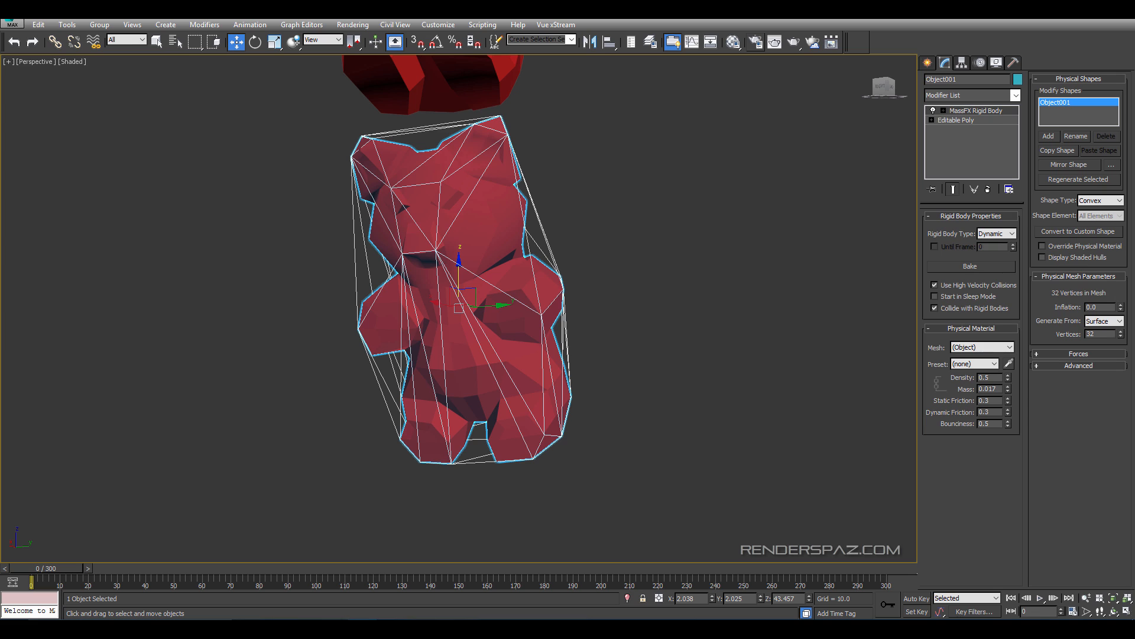
pyautogui.click(1085, 202)
pyautogui.click(1085, 202)
pyautogui.click(1085, 202)
pyautogui.click(1086, 204)
pyautogui.doubleClick(1099, 307)
pyautogui.write('-3')
pyautogui.press('Return')
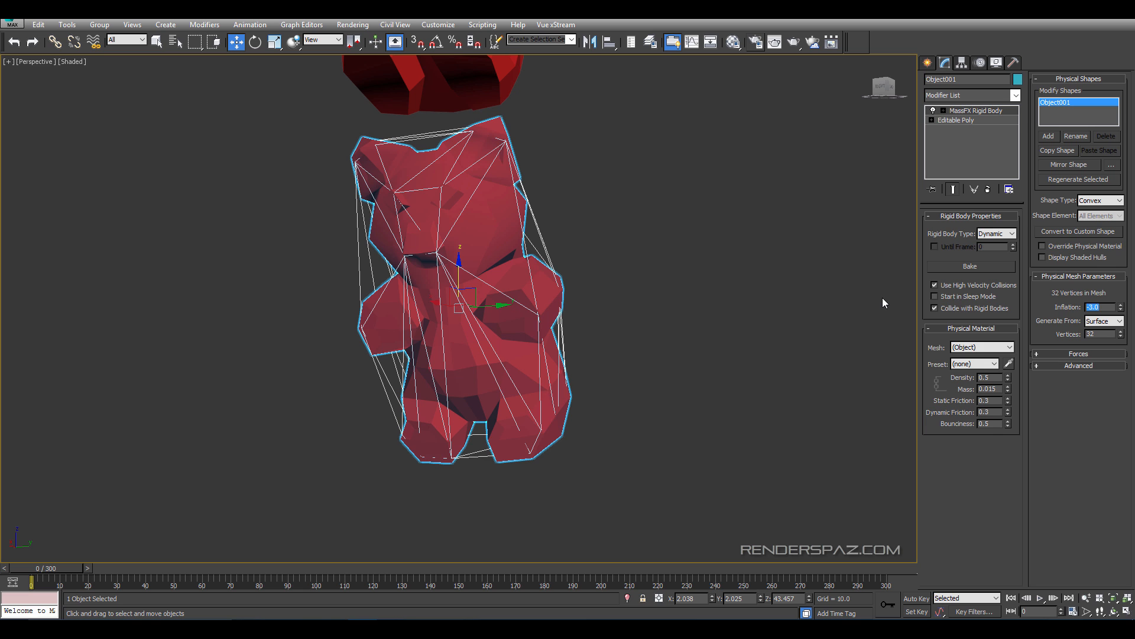
# Examine the lowest bear's inset collision hull and its spacing from the bears above.
pyautogui.click(532, 159)
pyautogui.click(496, 199)
pyautogui.moveTo(563, 311); pyautogui.dragTo(573, 298, button='middle')
pyautogui.scroll(-3, 581, 298)
pyautogui.moveTo(553, 121); pyautogui.dragTo(552, 311, button='middle')
pyautogui.scroll(-7, 605, 355)
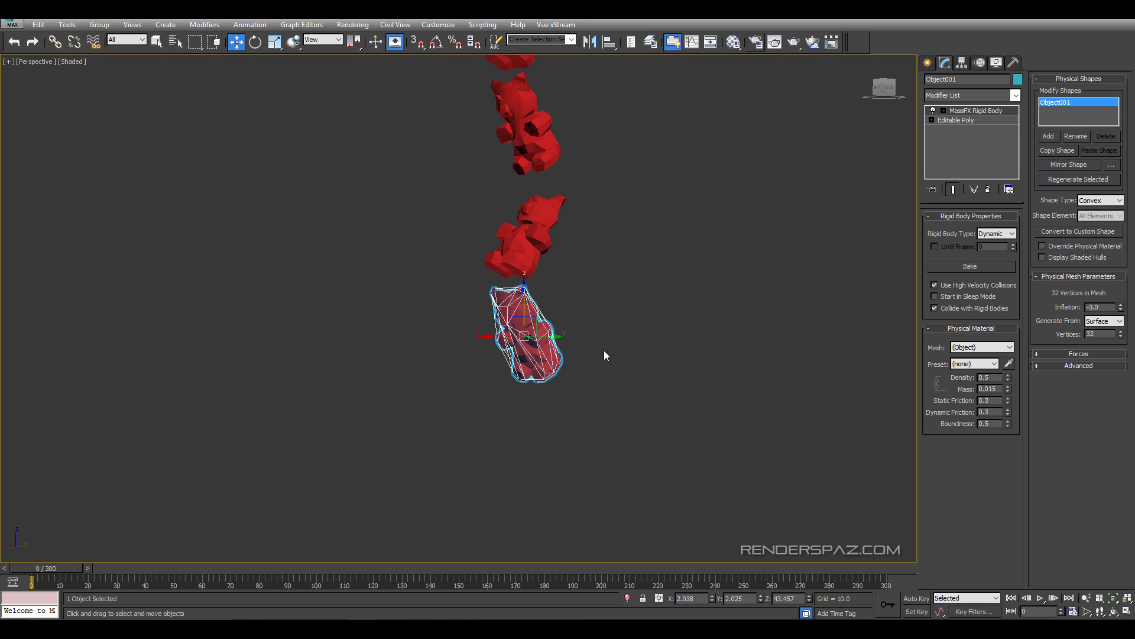
pyautogui.moveTo(604, 350); pyautogui.dragTo(597, 373, button='middle')
pyautogui.moveTo(599, 321); pyautogui.dragTo(620, 372, button='middle')
pyautogui.scroll(-2, 608, 331)
pyautogui.scroll(7, 592, 369)
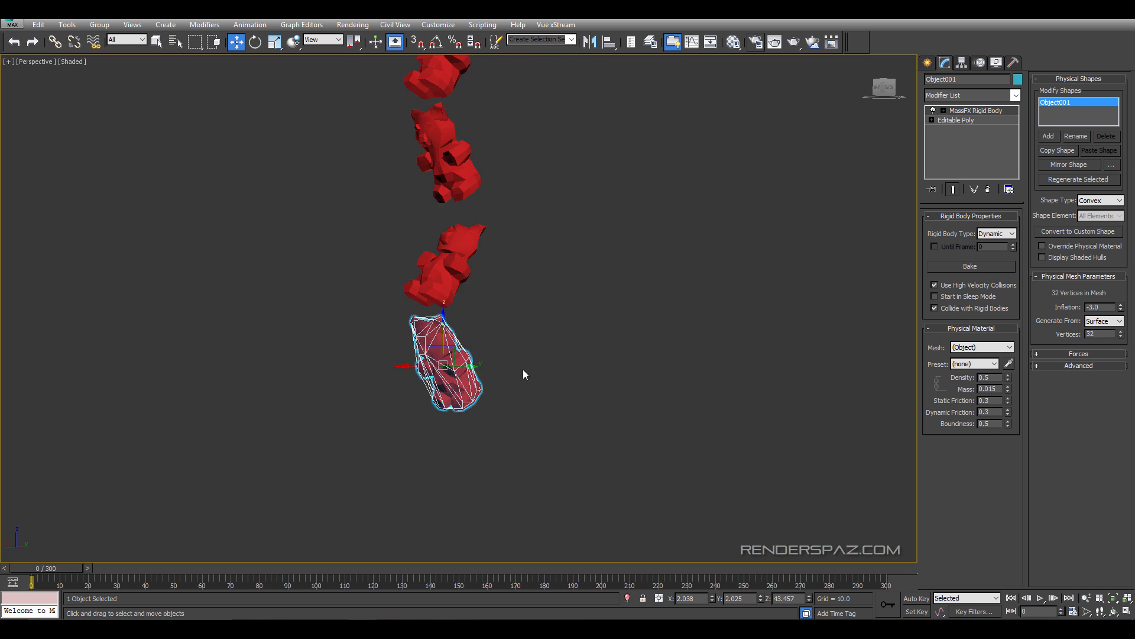
# Select every bear in the column and examine the collision hulls of the lowest bears up close.
pyautogui.press('z')
pyautogui.scroll(-4, 448, 326)
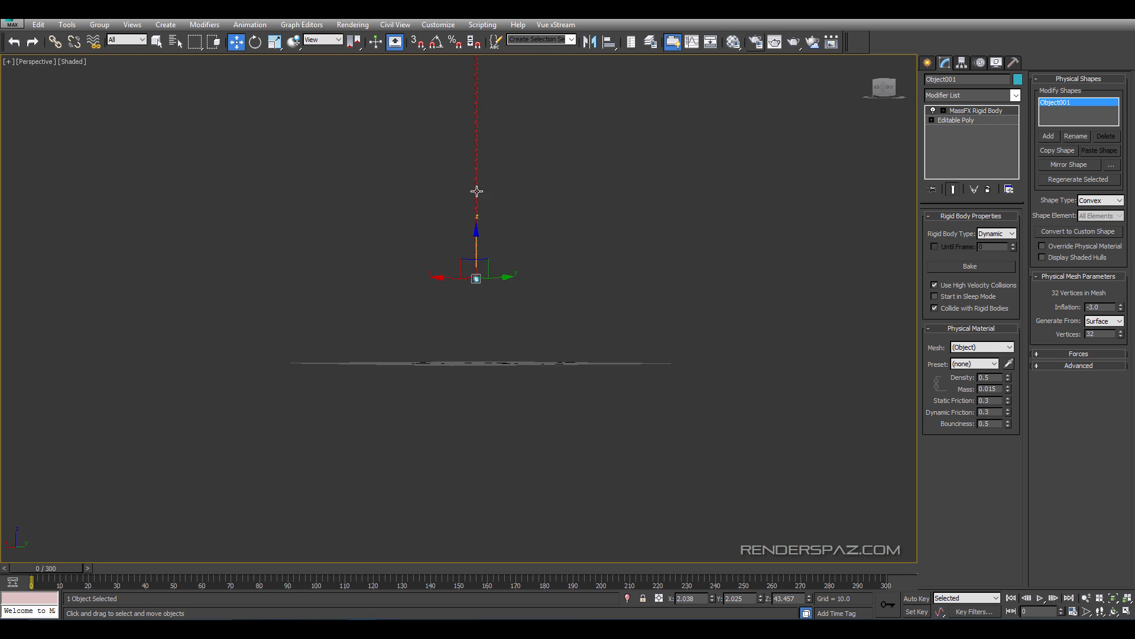
pyautogui.scroll(-3, 454, 111)
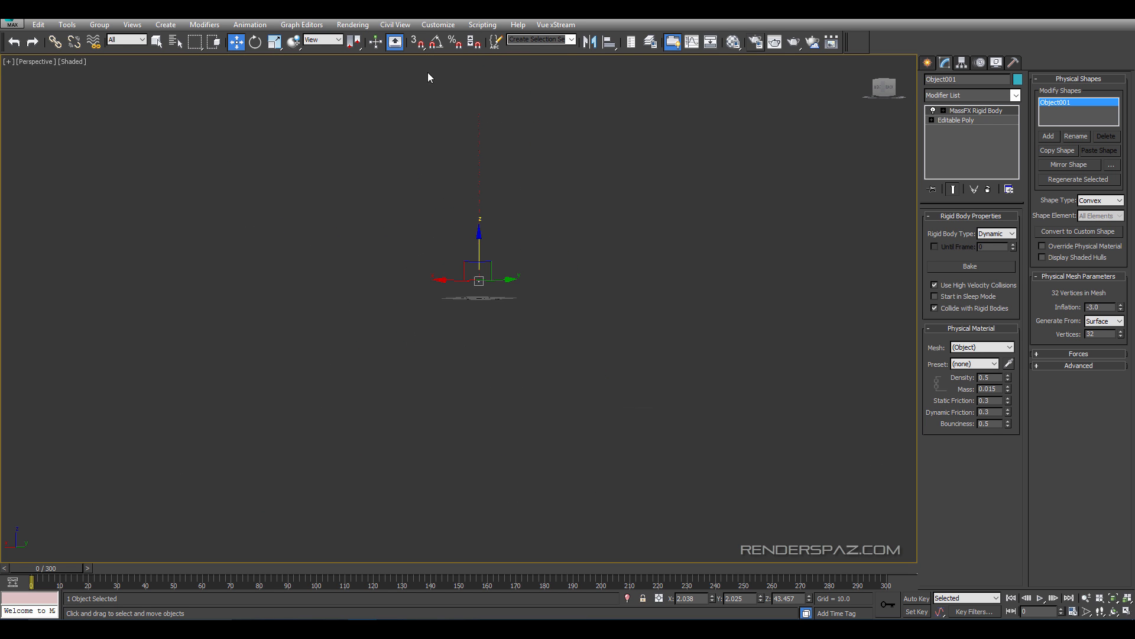
pyautogui.moveTo(428, 77); pyautogui.dragTo(423, 160, button='middle')
pyautogui.moveTo(630, 559); pyautogui.dragTo(629, 558)
pyautogui.scroll(7, 539, 389)
pyautogui.moveTo(617, 452); pyautogui.dragTo(851, 444, button='middle')
pyautogui.scroll(3, 506, 436)
pyautogui.moveTo(504, 438); pyautogui.dragTo(461, 249, button='middle')
pyautogui.scroll(4, 497, 345)
pyautogui.scroll(4, 462, 294)
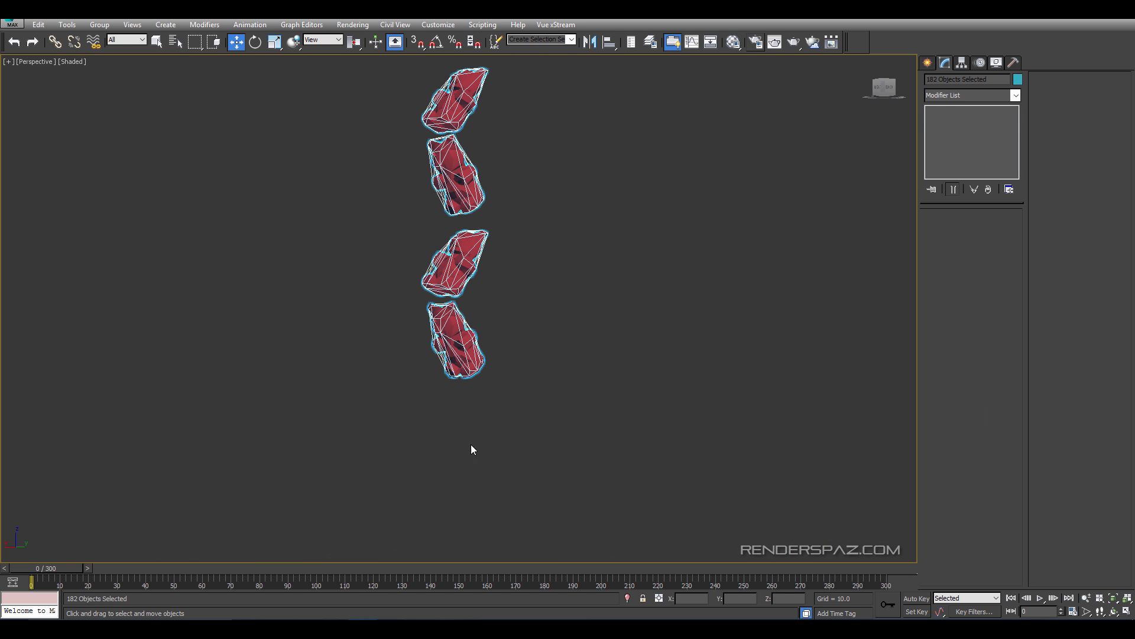
pyautogui.scroll(5, 471, 445)
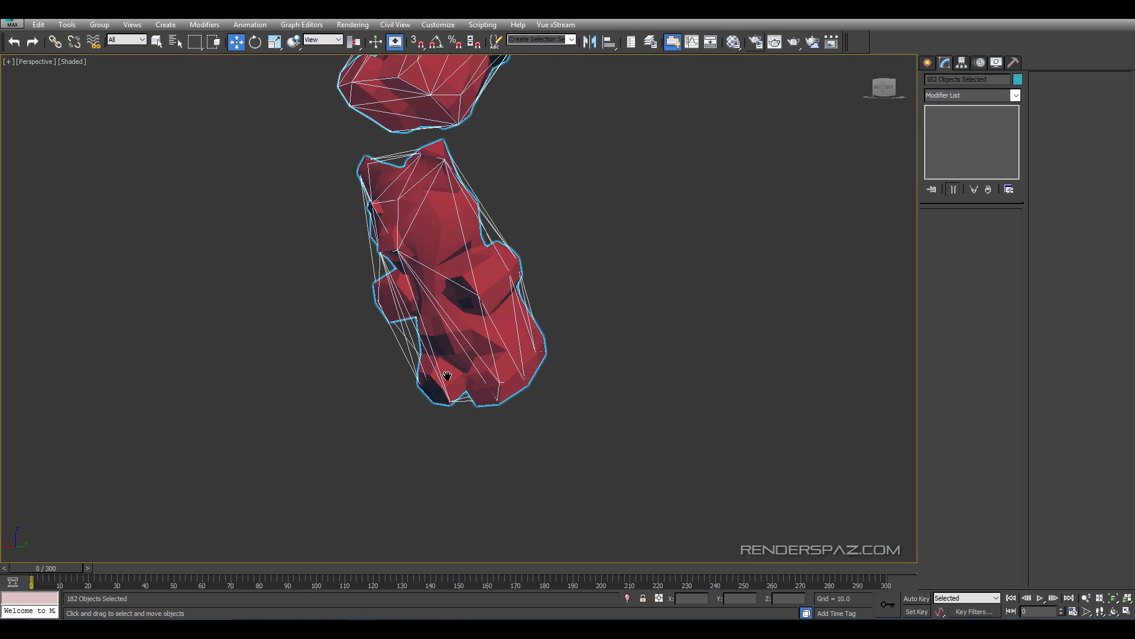
# Show the MassFX Tools and bring up the shared rigid body properties of all the selected bears.
pyautogui.click(264, 29)
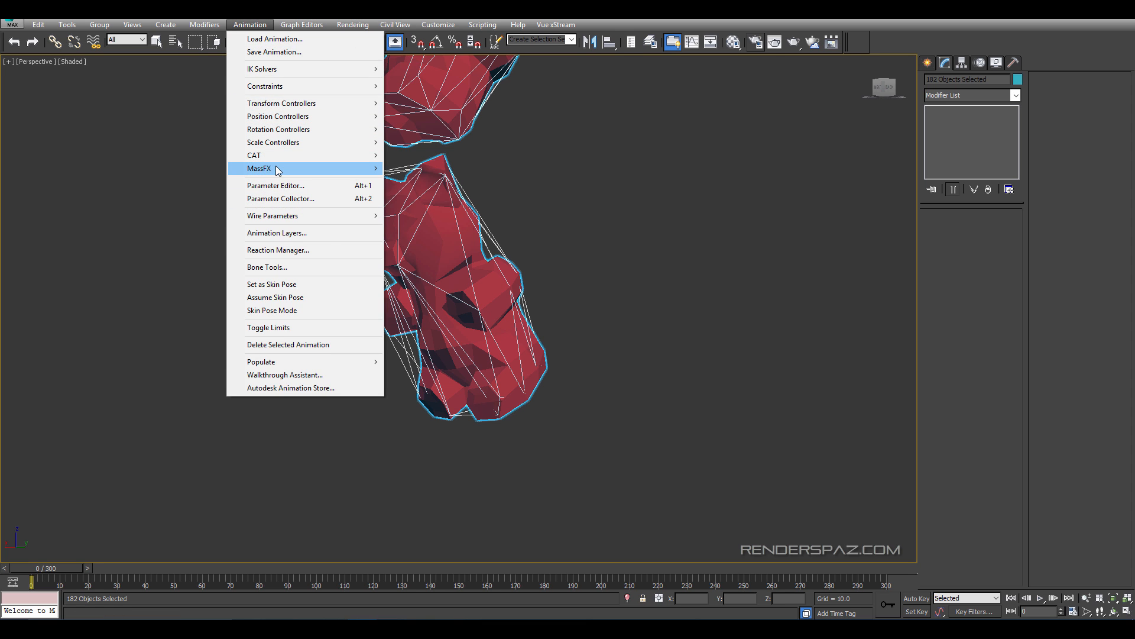
pyautogui.moveTo(278, 169)
pyautogui.moveTo(414, 220)
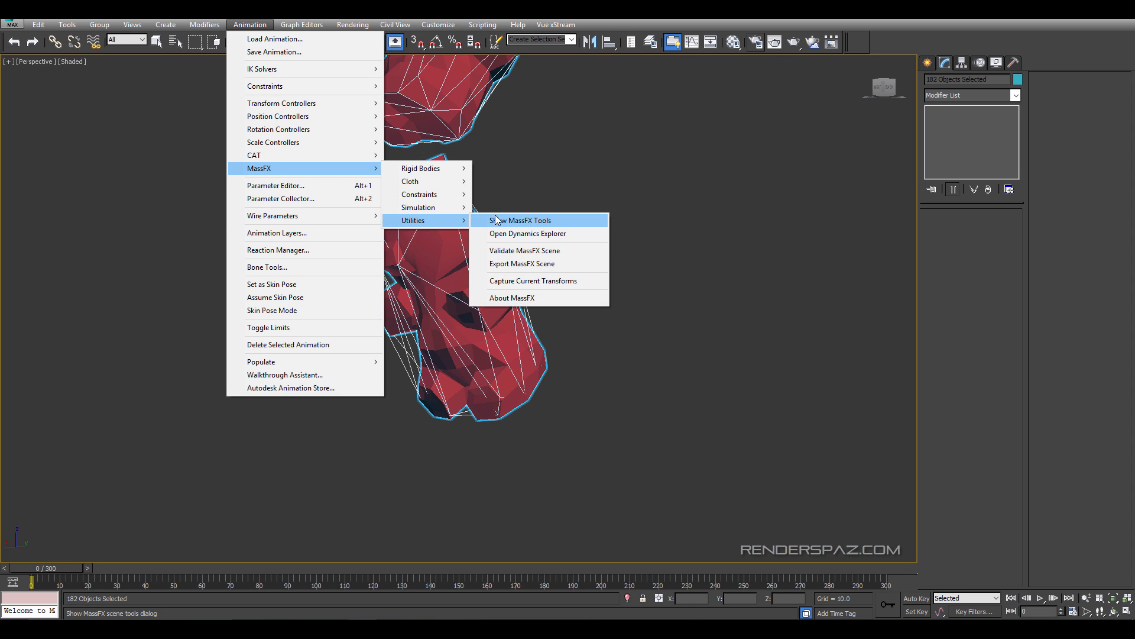
pyautogui.click(503, 223)
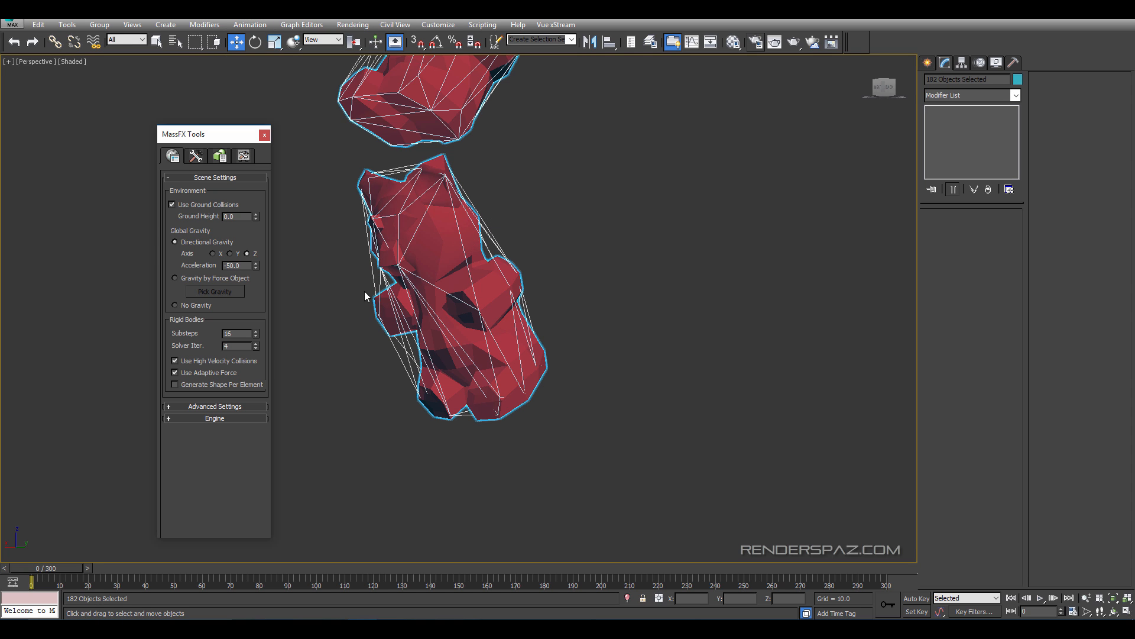
pyautogui.click(221, 157)
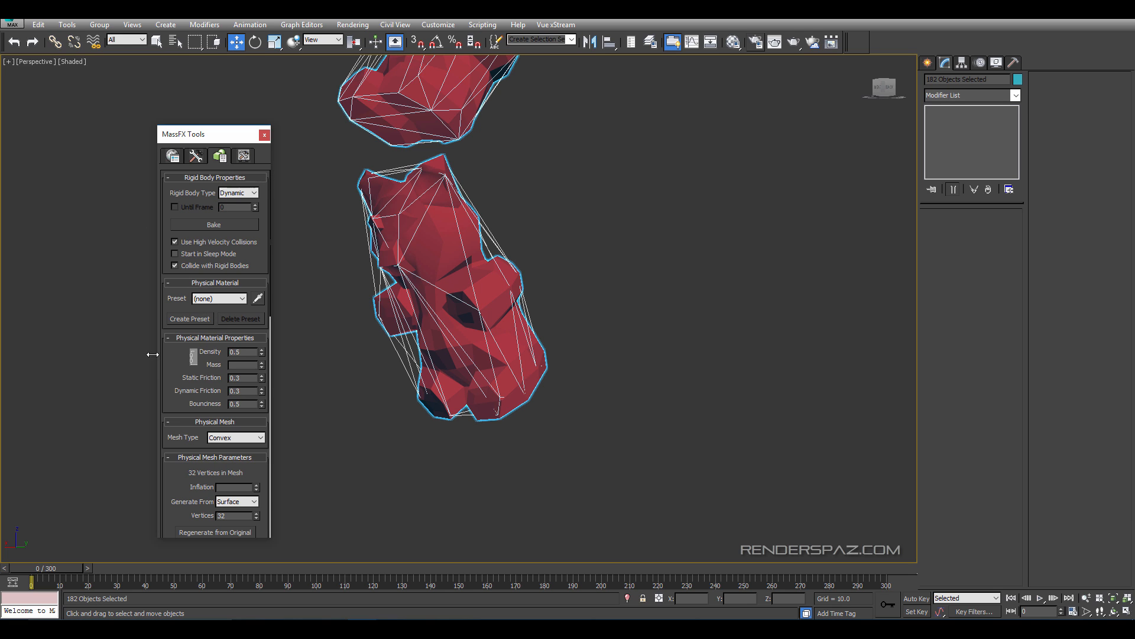
# Set the physical mesh inflation of all selected bears to -3 and check the collision hulls of the lowest bears.
pyautogui.scroll(-3, 171, 358)
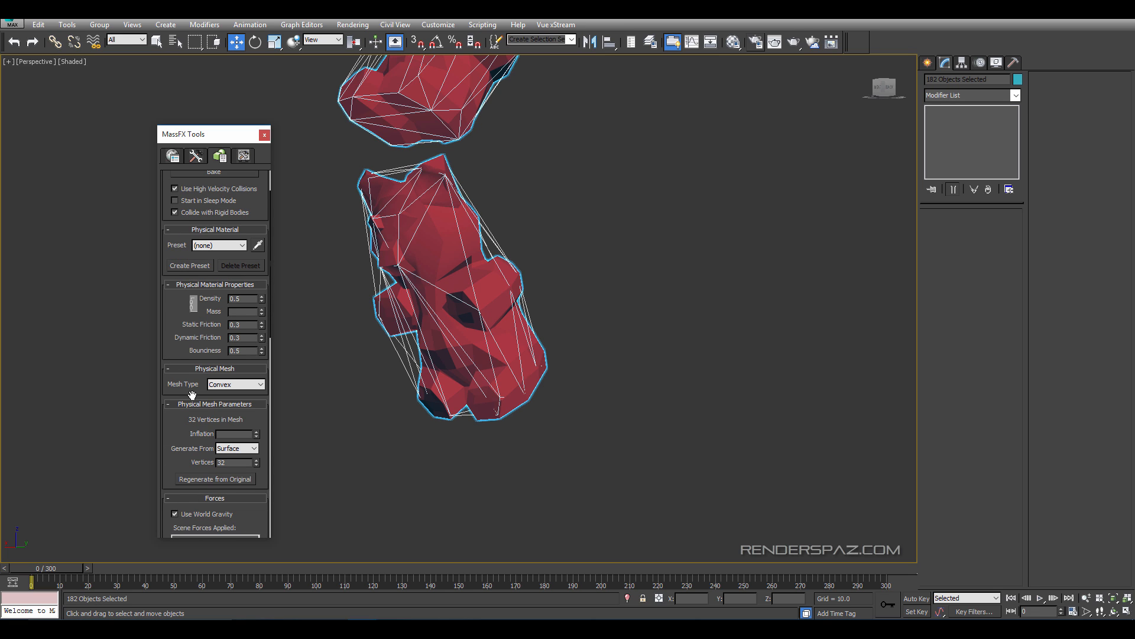
pyautogui.click(220, 433)
pyautogui.press('Return')
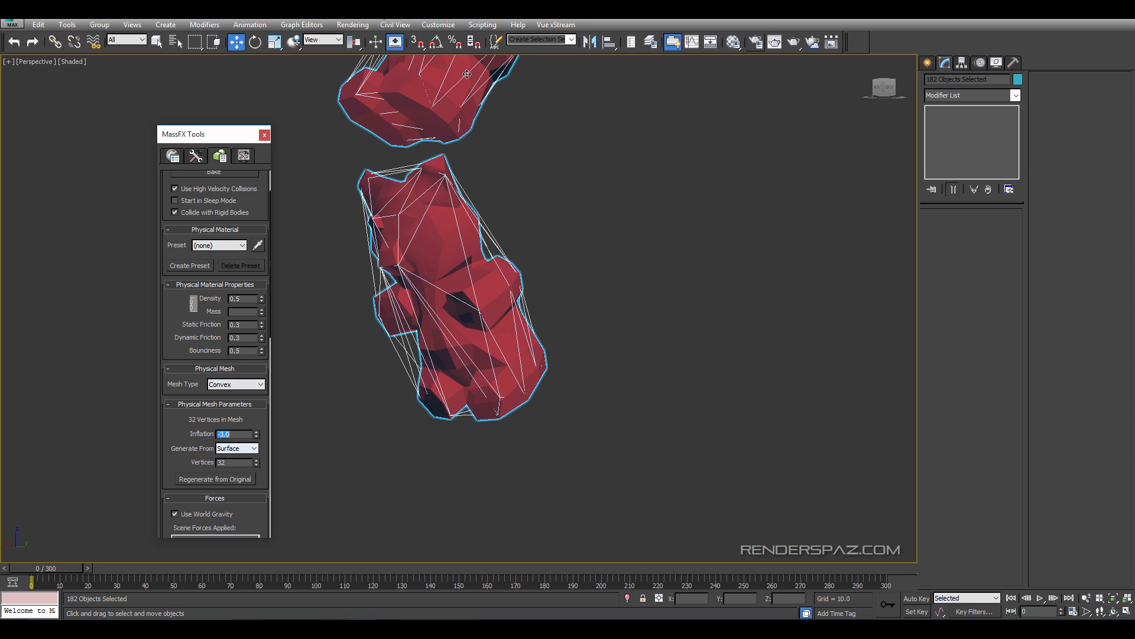
pyautogui.moveTo(590, 202); pyautogui.dragTo(628, 418, button='middle')
pyautogui.moveTo(471, 406); pyautogui.dragTo(474, 365, button='middle')
pyautogui.scroll(-2, 479, 334)
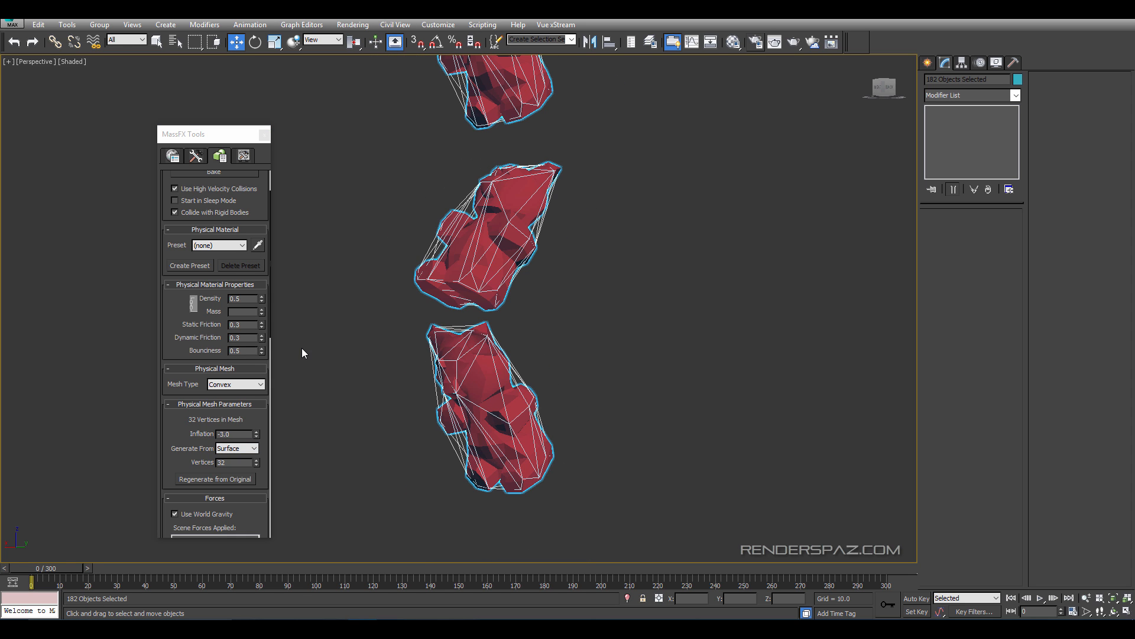
pyautogui.scroll(2, 304, 348)
pyautogui.moveTo(393, 346); pyautogui.dragTo(354, 308, button='middle')
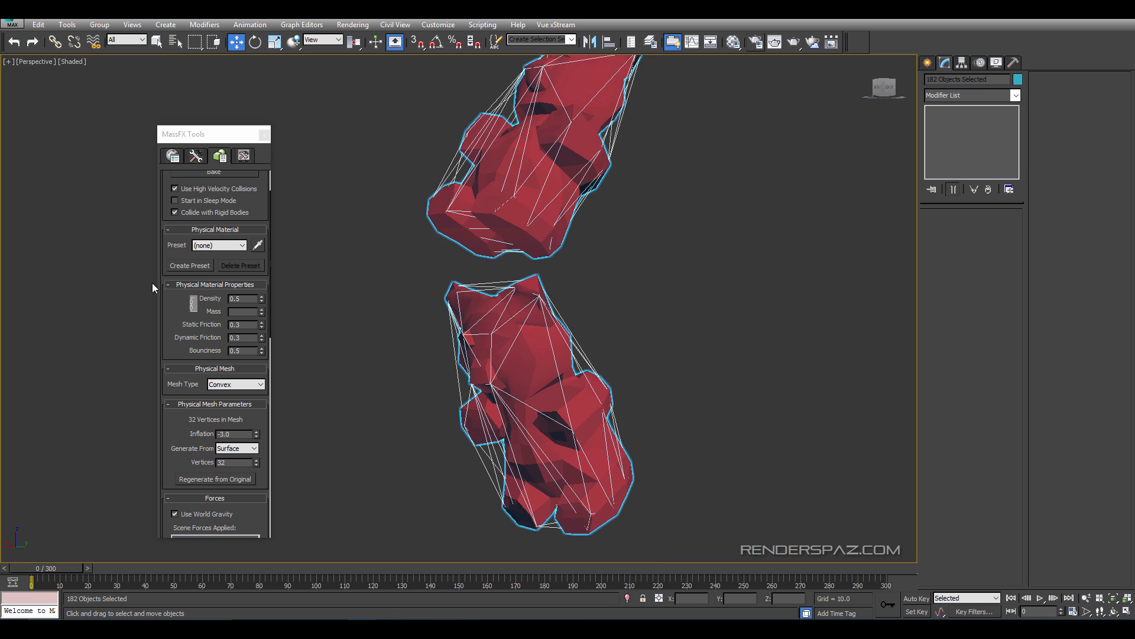
# Apply the Rubber physical material preset to all the selected bears and reopen the preset choices.
pyautogui.click(238, 298)
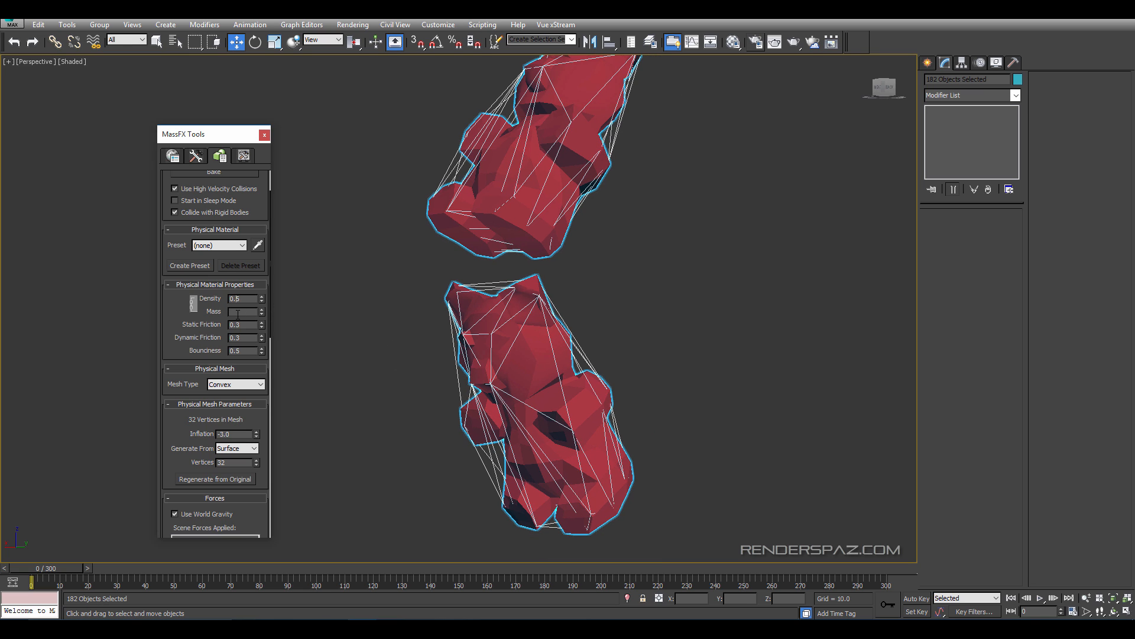
pyautogui.click(206, 249)
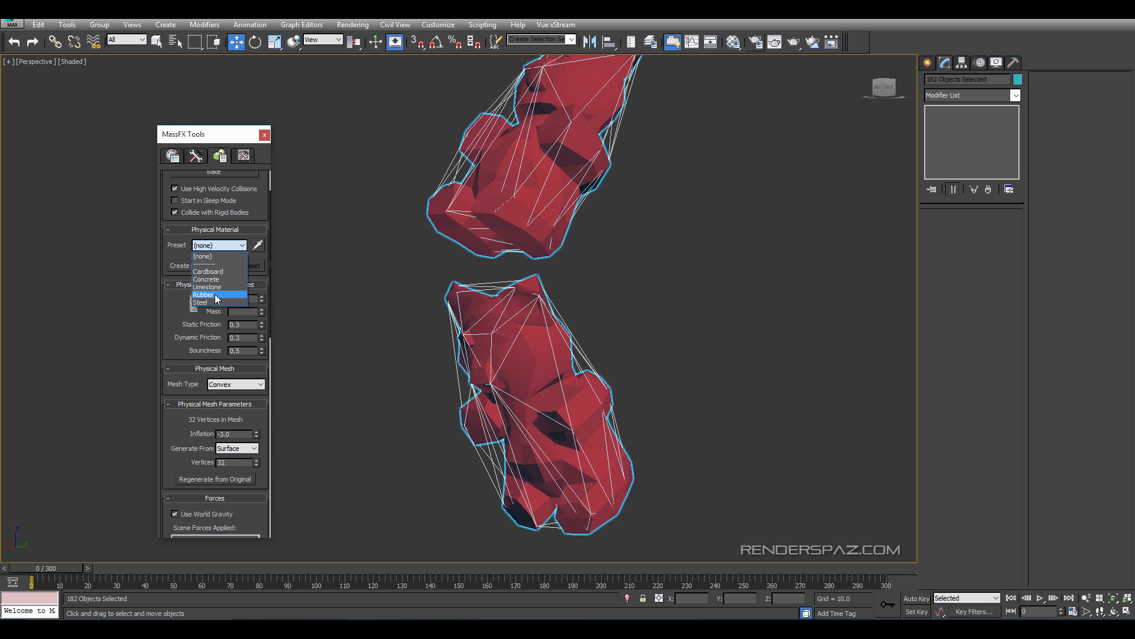
pyautogui.click(217, 295)
pyautogui.click(226, 245)
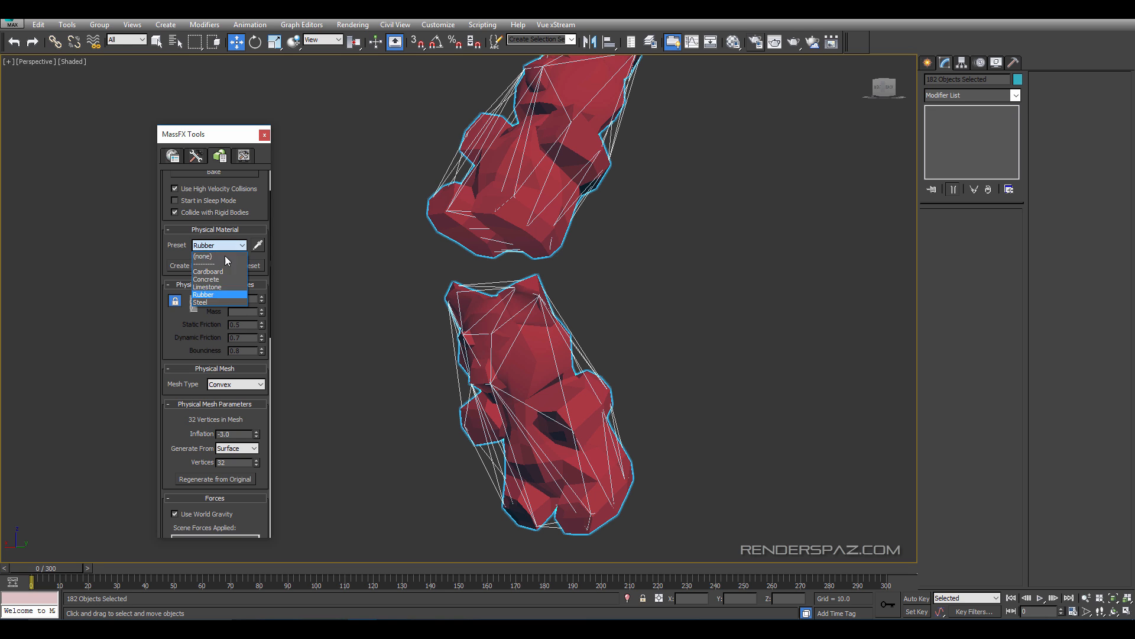
# Set the physical material preset of the selected rigid bodies to (none).
pyautogui.click(216, 295)
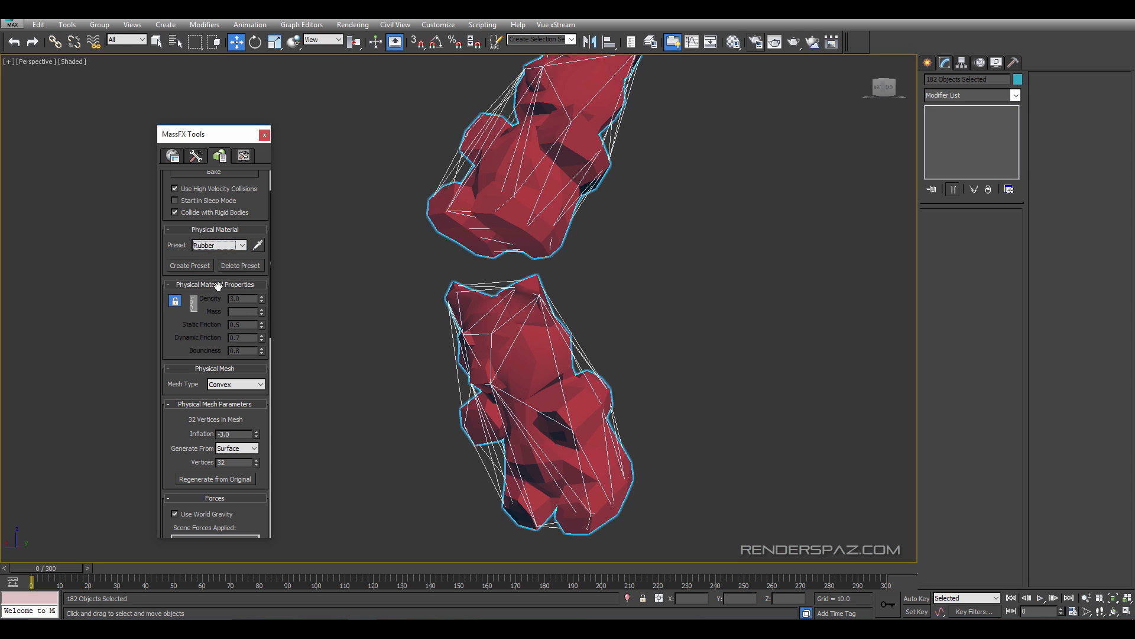
pyautogui.click(201, 248)
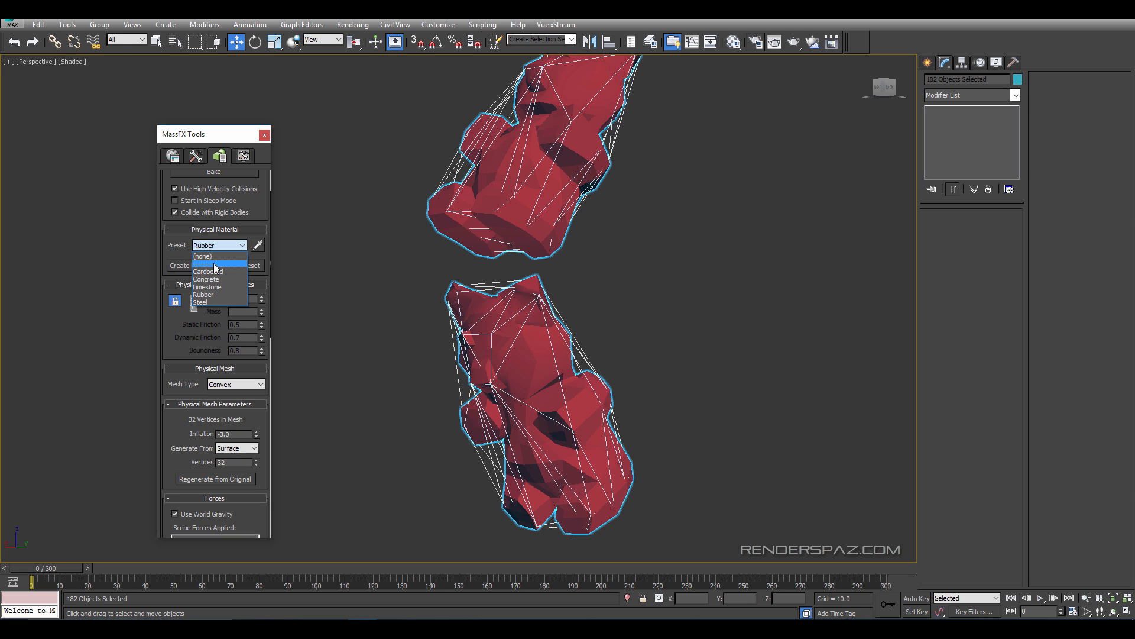
pyautogui.click(215, 258)
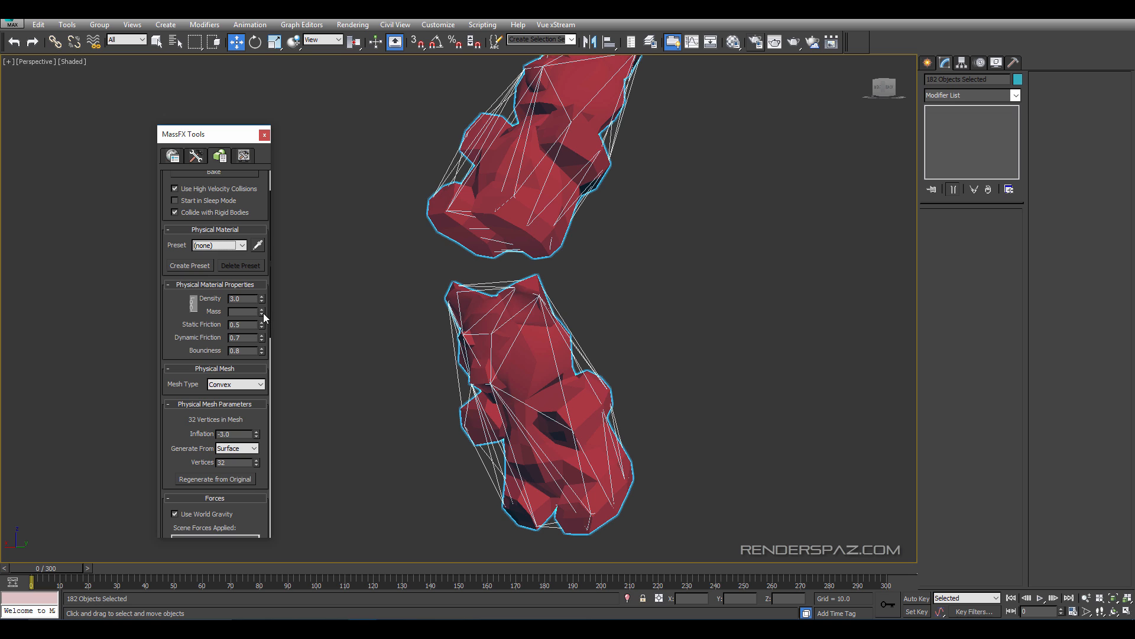
# Set the bears' mass to 0.015, static and dynamic friction to 1.0, and bounciness to 0.003.
pyautogui.click(262, 312)
pyautogui.click(247, 326)
pyautogui.write('.003')
pyautogui.press('Return')
pyautogui.click(252, 338)
pyautogui.moveTo(248, 324); pyautogui.dragTo(188, 323)
pyautogui.write('1')
pyautogui.click(242, 338)
pyautogui.doubleClick(248, 350)
pyautogui.click(252, 310)
# Run the MassFX simulation to preview the column of bears falling onto the ground, and stop it.
pyautogui.moveTo(585, 402); pyautogui.dragTo(507, 251, button='middle')
pyautogui.scroll(-7, 521, 319)
pyautogui.moveTo(638, 452); pyautogui.dragTo(587, 349, button='middle')
pyautogui.scroll(-4, 586, 350)
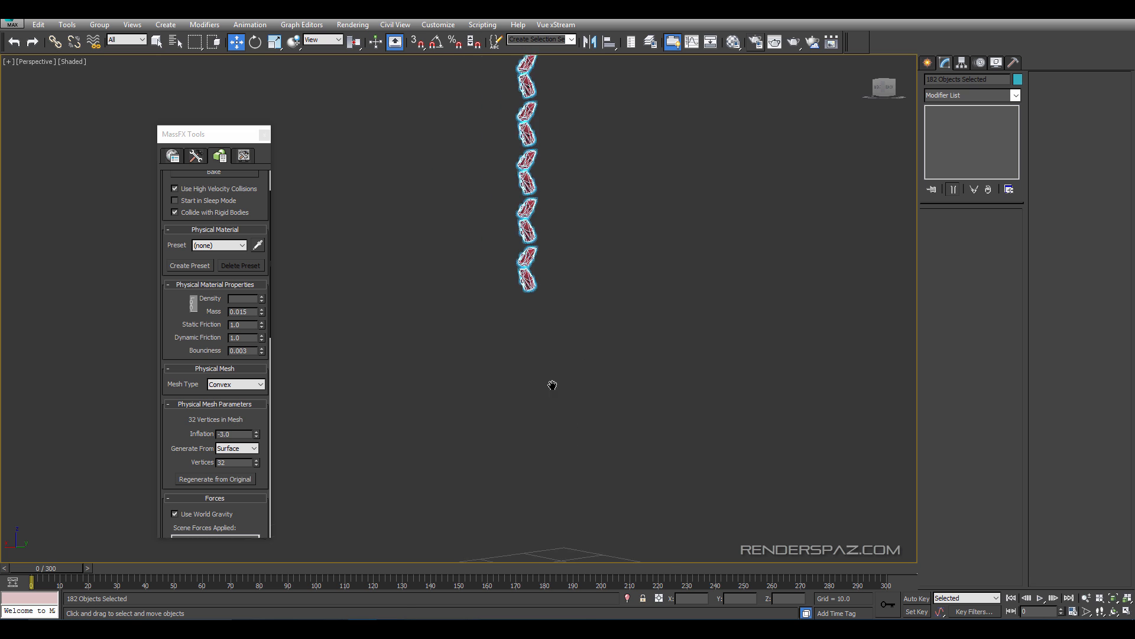
pyautogui.moveTo(552, 385); pyautogui.dragTo(525, 301, button='middle')
pyautogui.scroll(-4, 524, 300)
pyautogui.scroll(3, 557, 390)
pyautogui.scroll(4, 401, 338)
pyautogui.moveTo(496, 403); pyautogui.dragTo(509, 366, button='middle')
pyautogui.scroll(-3, 506, 364)
pyautogui.moveTo(577, 431); pyautogui.dragTo(379, 313, button='middle')
pyautogui.click(175, 188)
pyautogui.scroll(3, 171, 194)
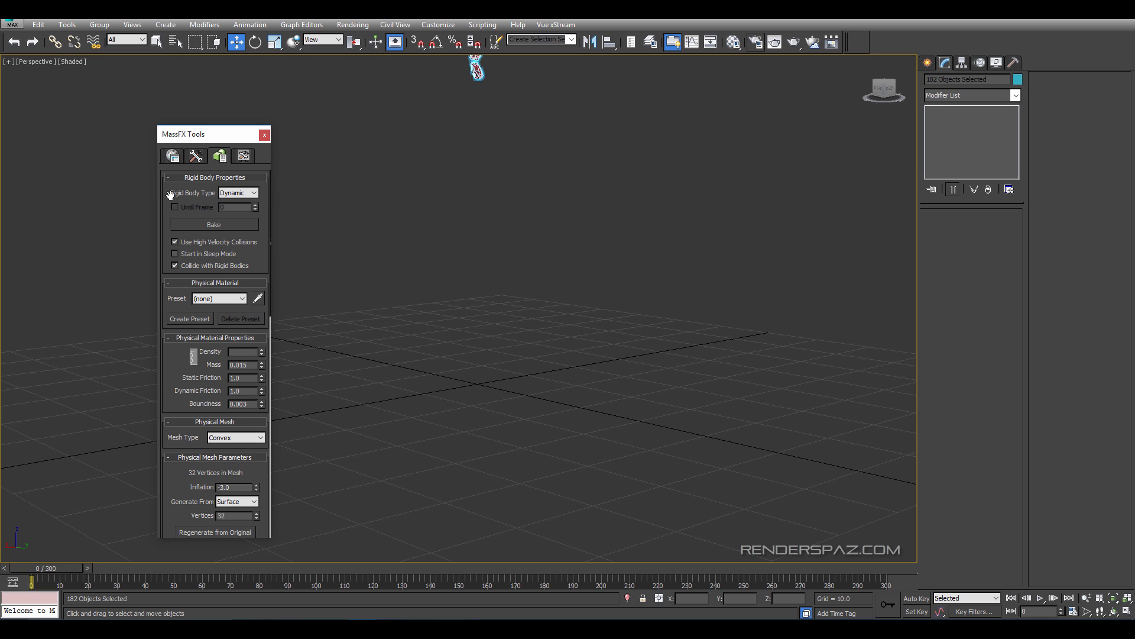
pyautogui.click(195, 156)
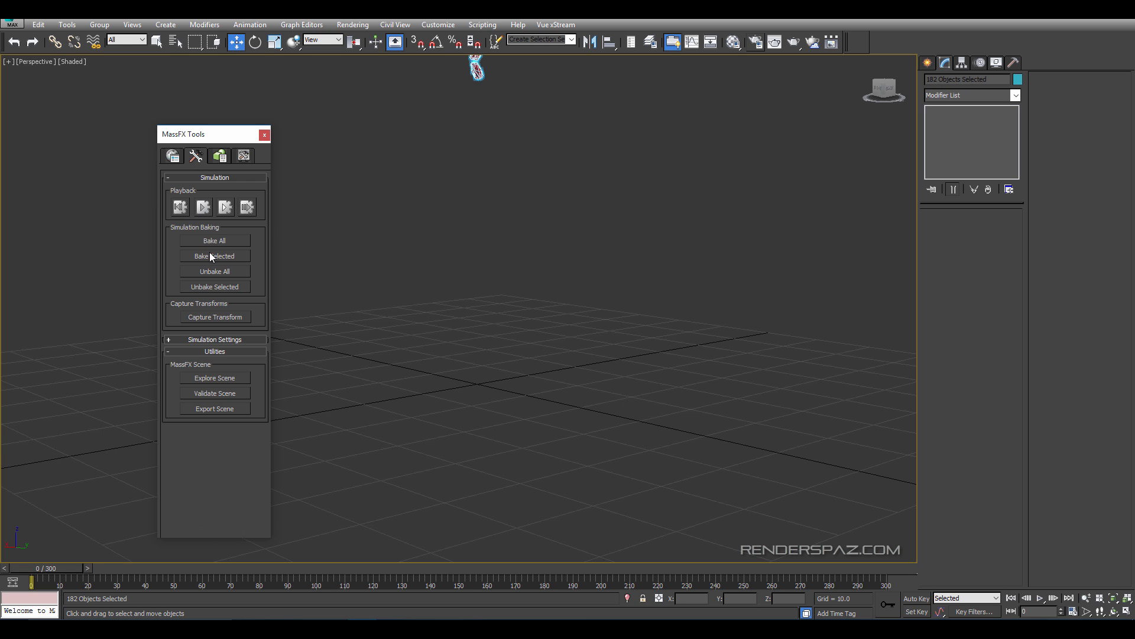
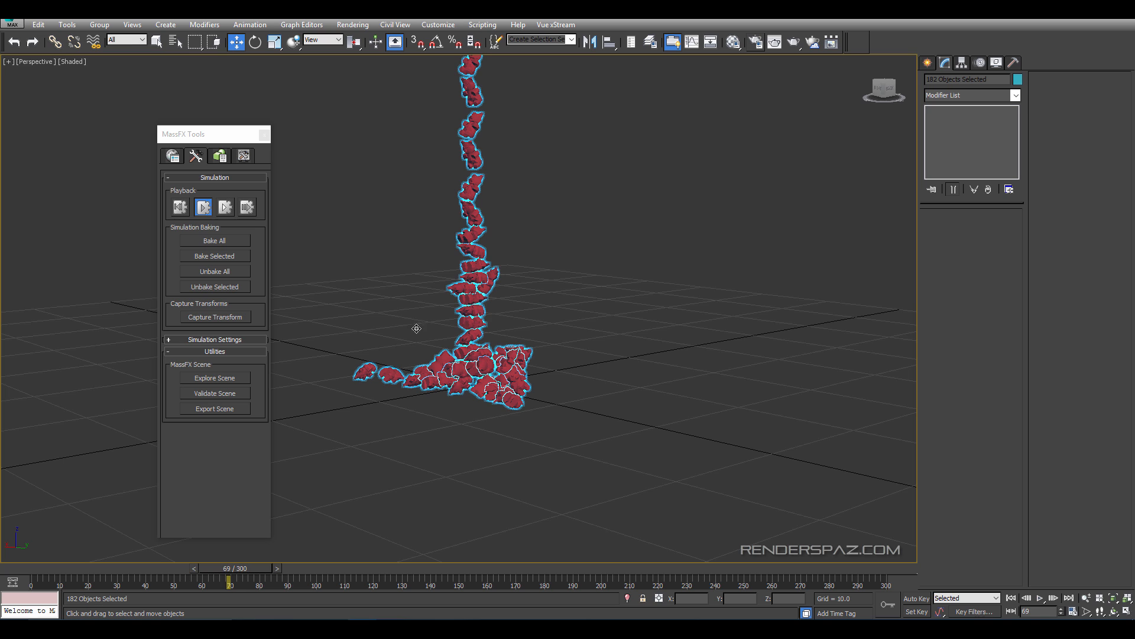
pyautogui.click(225, 315)
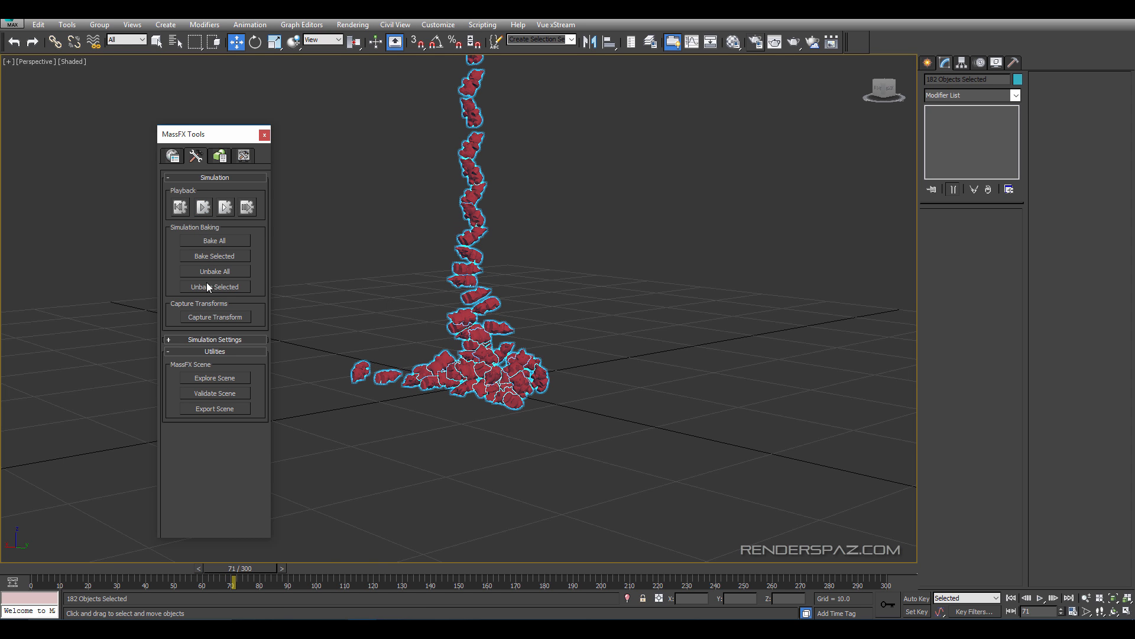
# Reset the simulation to frame 0 and bake all rigid bodies.
pyautogui.click(179, 206)
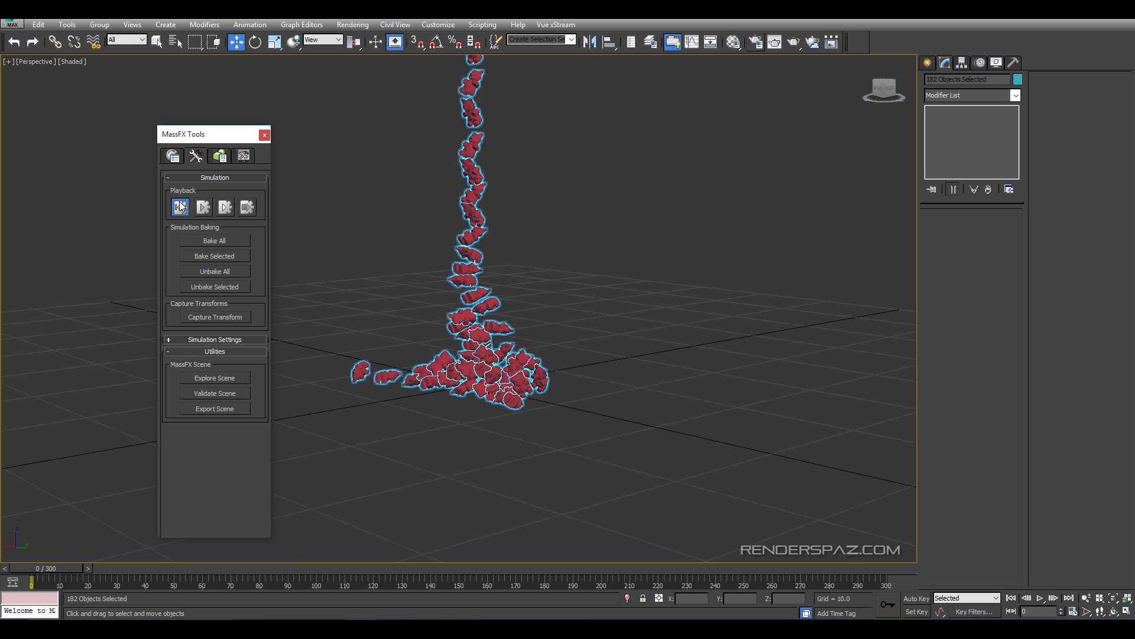
pyautogui.click(209, 241)
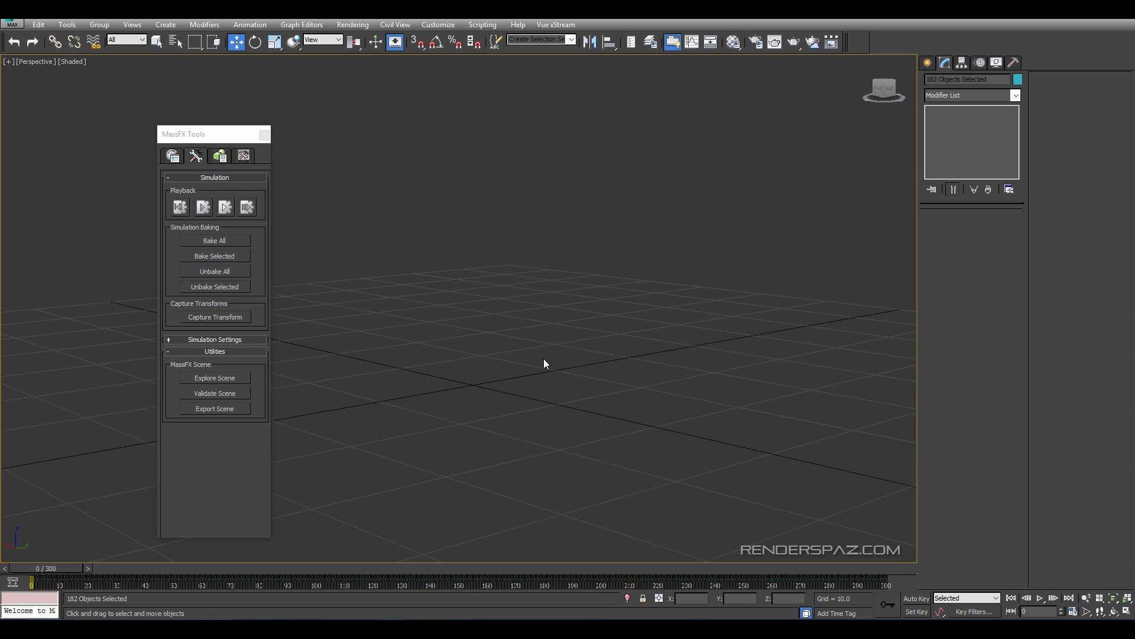
# Play back the baked animation and set the current frame to 300.
pyautogui.click(1038, 597)
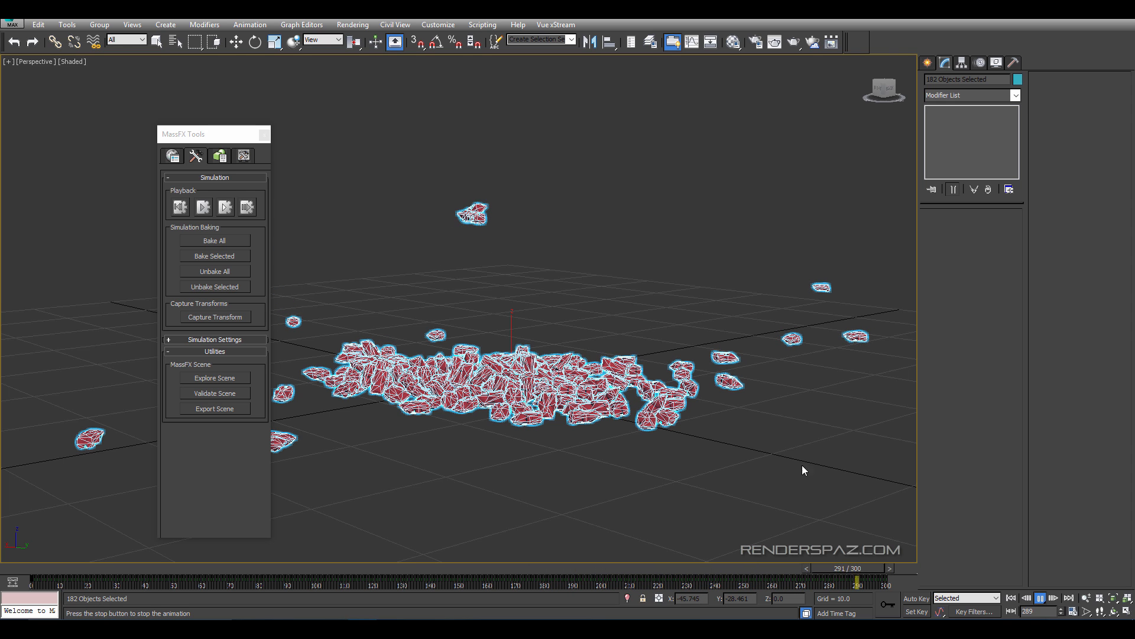
pyautogui.click(737, 568)
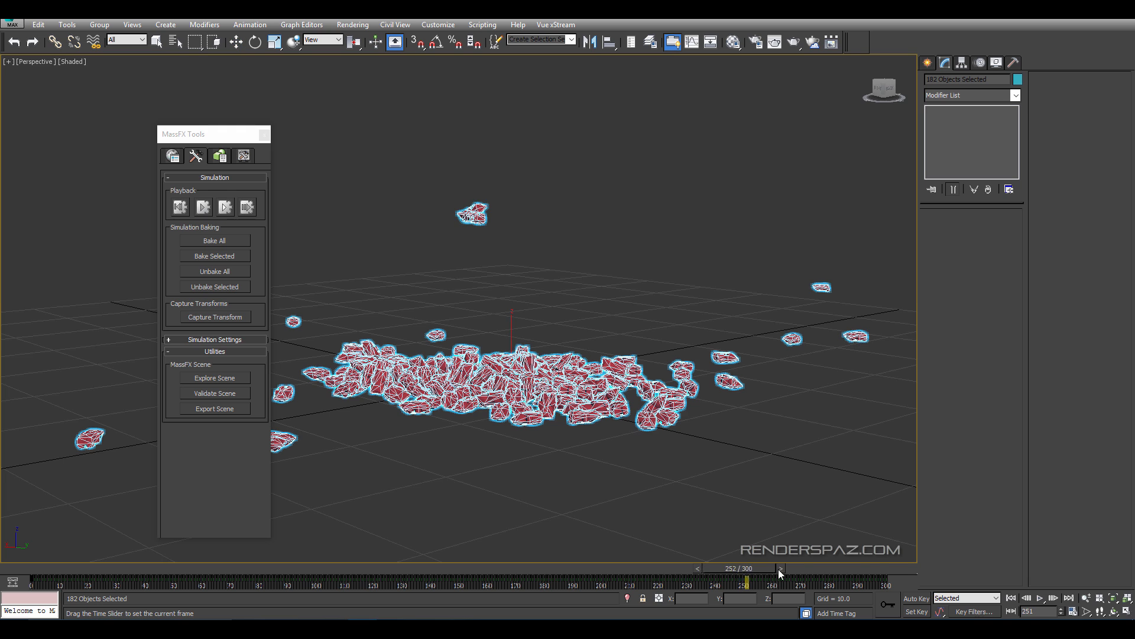
pyautogui.moveTo(780, 571); pyautogui.dragTo(912, 570)
# Delete the clump of bears floating in the air above the pile.
pyautogui.click(236, 41)
pyautogui.click(537, 244)
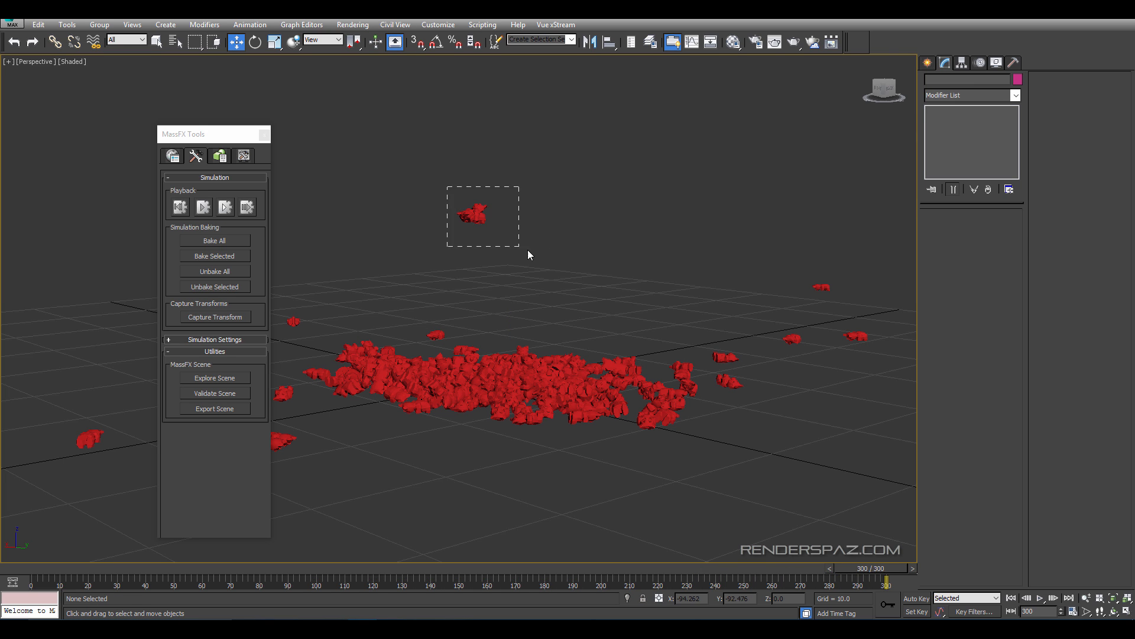
pyautogui.moveTo(528, 249); pyautogui.dragTo(536, 257)
pyautogui.press('Delete')
# Examine the layout of the settled pile and the scattered bears from above.
pyautogui.keyDown('alt'); pyautogui.moveTo(573, 297); pyautogui.dragTo(559, 416, button='middle'); pyautogui.keyUp('alt')
pyautogui.scroll(-5, 559, 416)
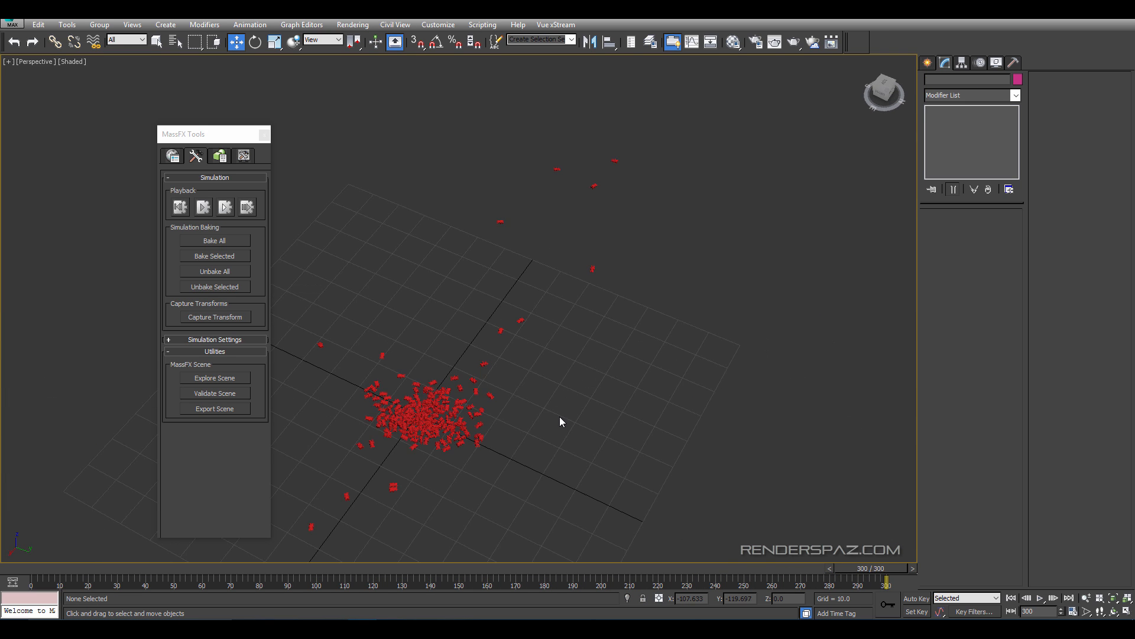
pyautogui.moveTo(414, 395); pyautogui.dragTo(360, 329, button='middle')
pyautogui.scroll(5, 360, 329)
pyautogui.scroll(-5, 360, 329)
pyautogui.moveTo(530, 171); pyautogui.dragTo(518, 238, button='middle')
pyautogui.scroll(2, 518, 238)
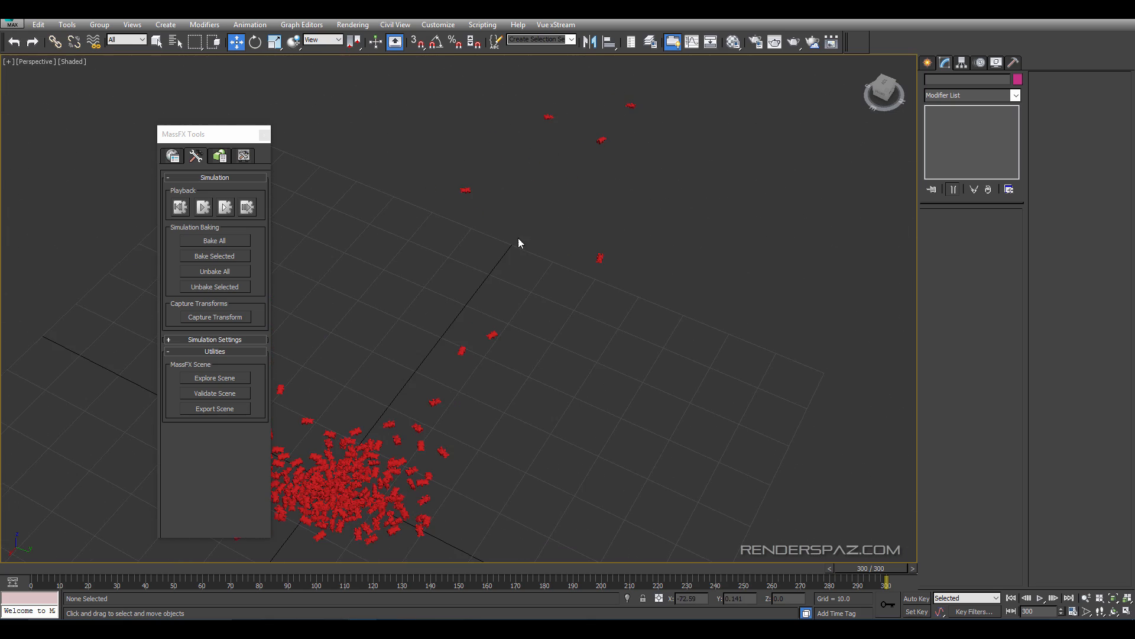
pyautogui.moveTo(402, 395); pyautogui.dragTo(621, 203, button='middle')
pyautogui.scroll(5, 629, 203)
# Select individual bears in the pile and examine from several close angles how they rest on each other.
pyautogui.click(570, 215)
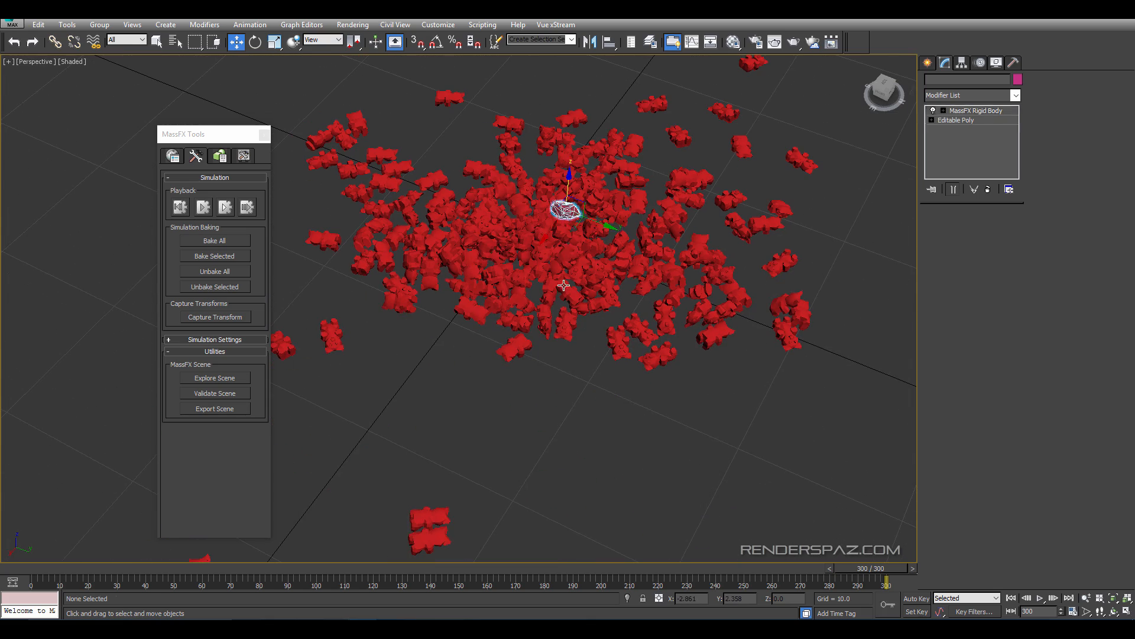
pyautogui.scroll(5, 563, 286)
pyautogui.scroll(-2, 629, 227)
pyautogui.moveTo(558, 280); pyautogui.dragTo(484, 293, button='middle')
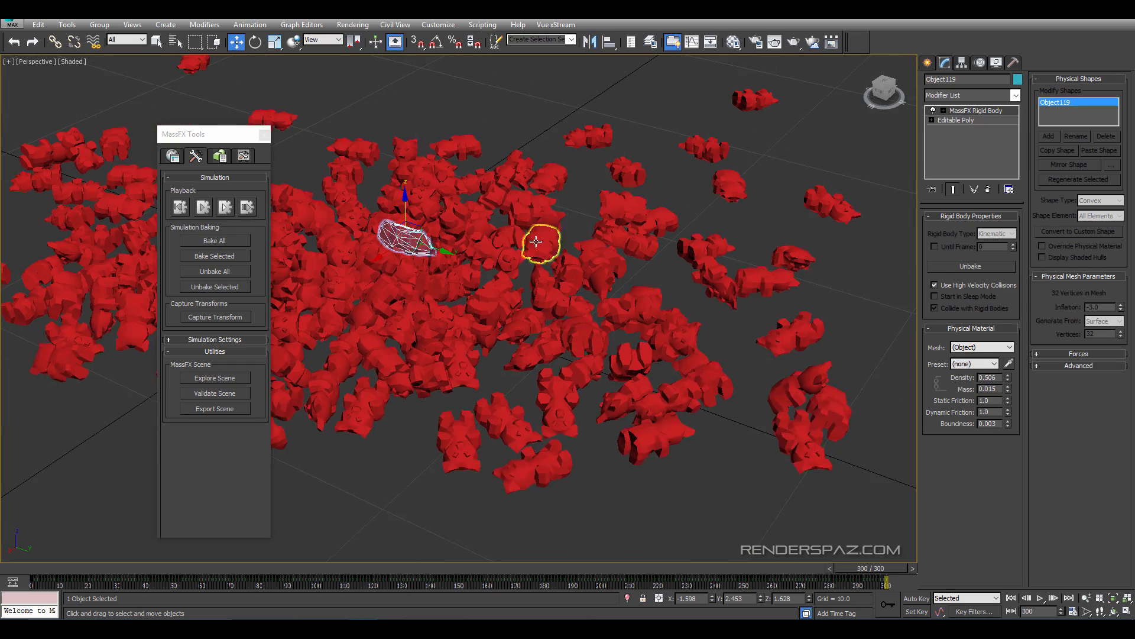
pyautogui.moveTo(540, 241); pyautogui.dragTo(565, 255, button='middle')
pyautogui.click(467, 127)
pyautogui.keyDown('alt'); pyautogui.moveTo(446, 195); pyautogui.dragTo(602, 270, button='middle'); pyautogui.keyUp('alt')
pyautogui.scroll(5, 603, 271)
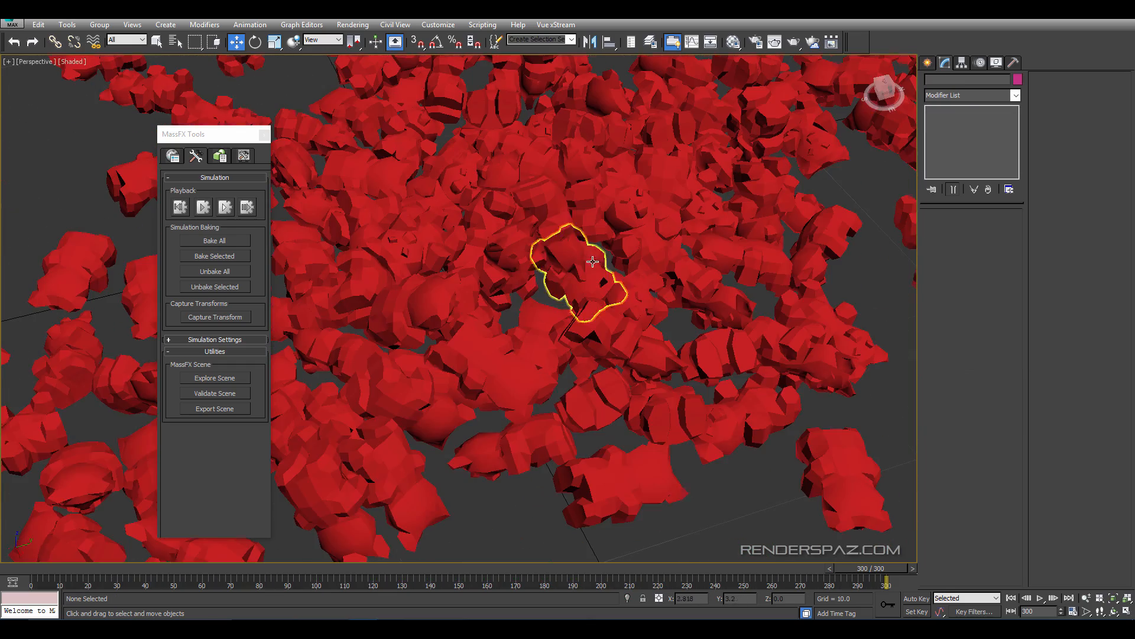
pyautogui.scroll(5, 520, 254)
pyautogui.scroll(-5, 452, 311)
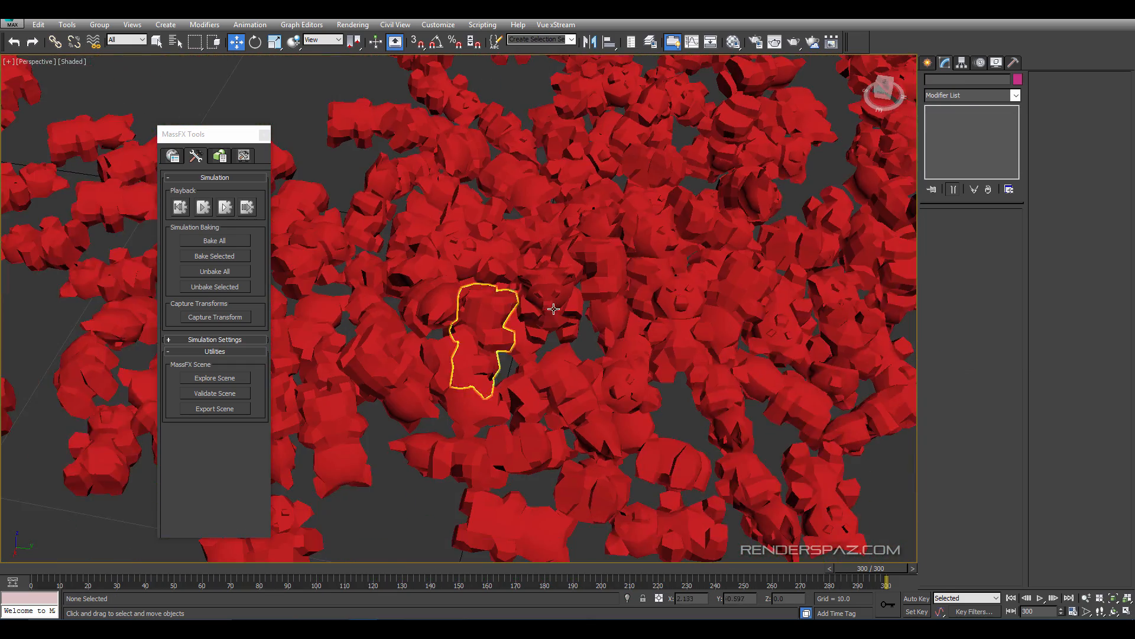
pyautogui.moveTo(553, 309); pyautogui.dragTo(567, 331, button='middle')
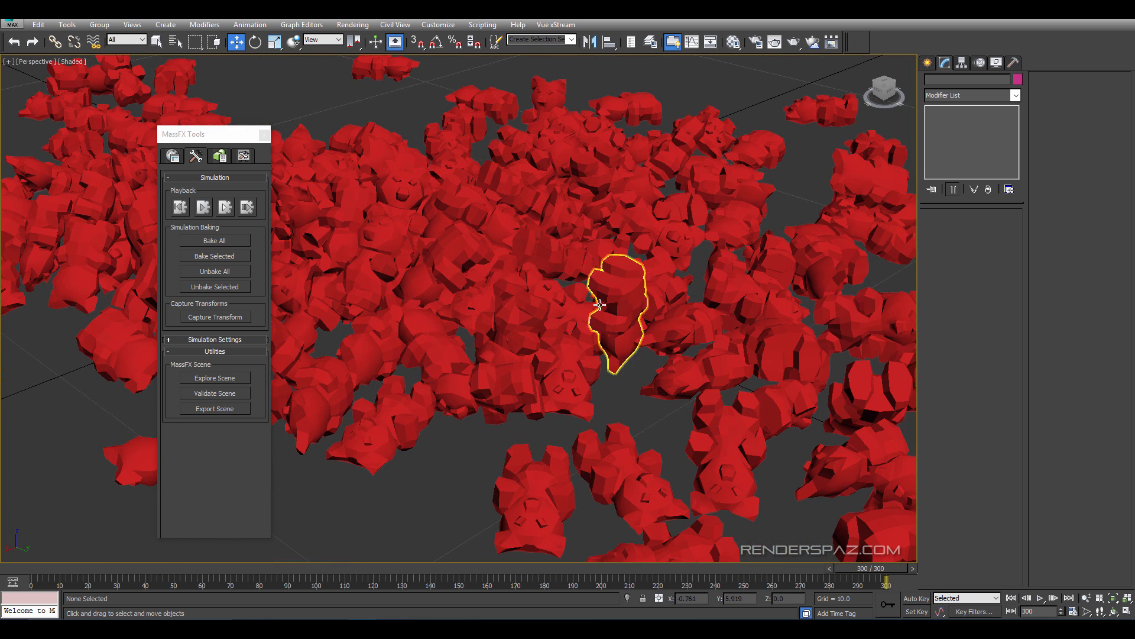
pyautogui.click(555, 266)
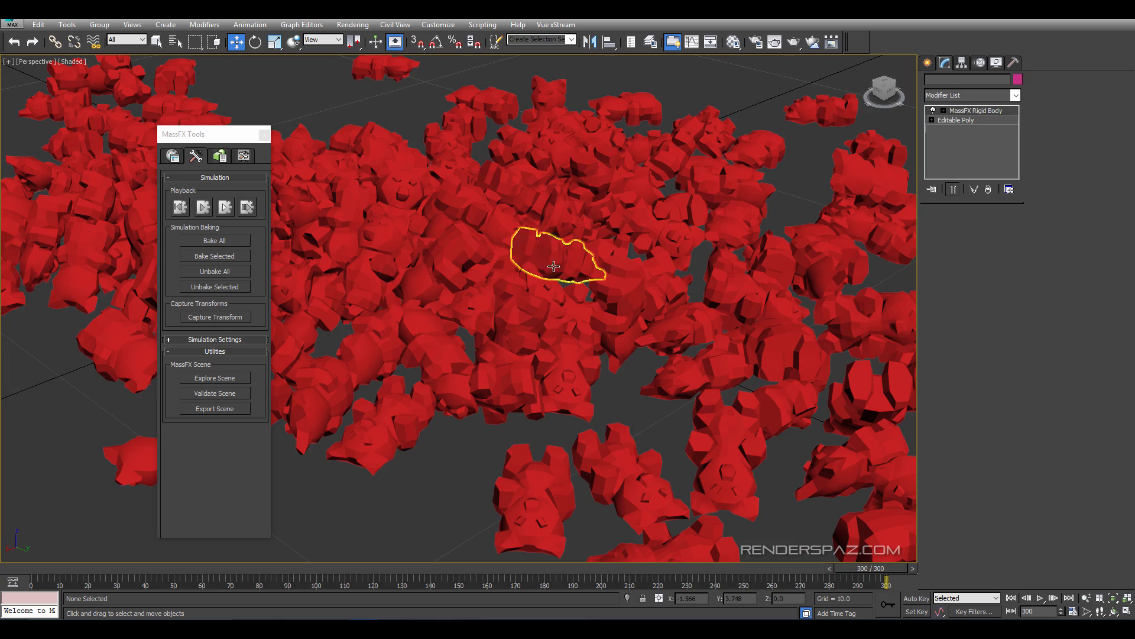
pyautogui.scroll(5, 464, 269)
pyautogui.keyDown('alt'); pyautogui.moveTo(417, 195); pyautogui.dragTo(510, 272, button='middle'); pyautogui.keyUp('alt')
pyautogui.scroll(-5, 514, 270)
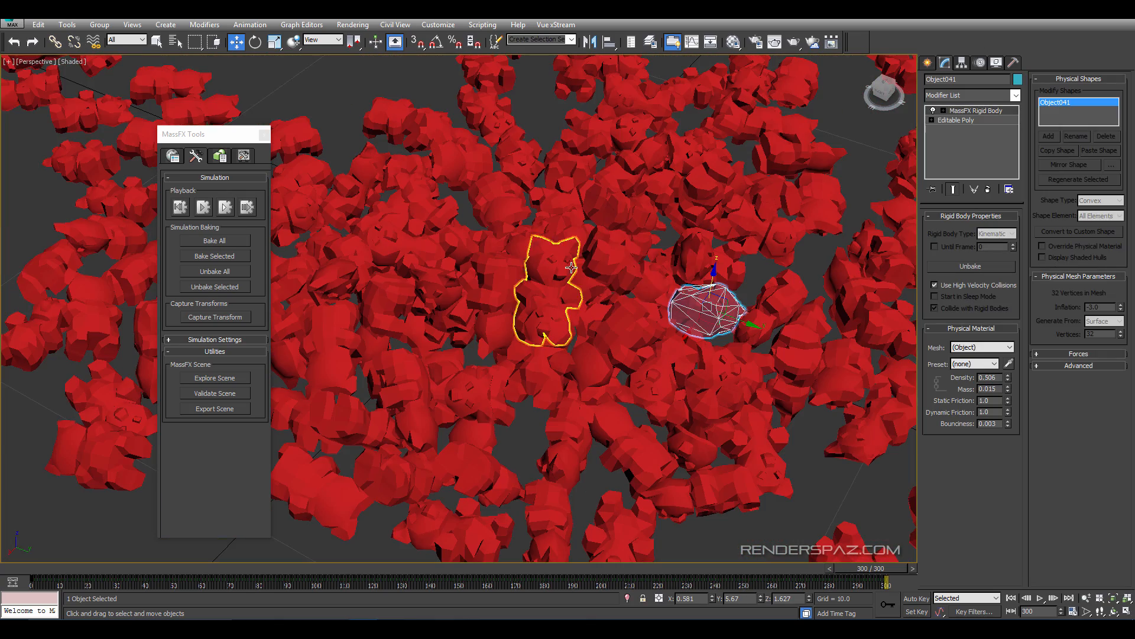
pyautogui.click(698, 263)
pyautogui.click(629, 269)
pyautogui.keyDown('alt'); pyautogui.moveTo(657, 362); pyautogui.dragTo(737, 272, button='middle'); pyautogui.keyUp('alt')
pyautogui.click(438, 276)
pyautogui.keyDown('alt'); pyautogui.moveTo(639, 284); pyautogui.dragTo(532, 266, button='middle'); pyautogui.keyUp('alt')
# Select a bear lying on top of the pile and convert it to an Editable Poly.
pyautogui.click(540, 271)
pyautogui.keyDown('alt'); pyautogui.moveTo(654, 318); pyautogui.dragTo(550, 275, button='middle'); pyautogui.keyUp('alt')
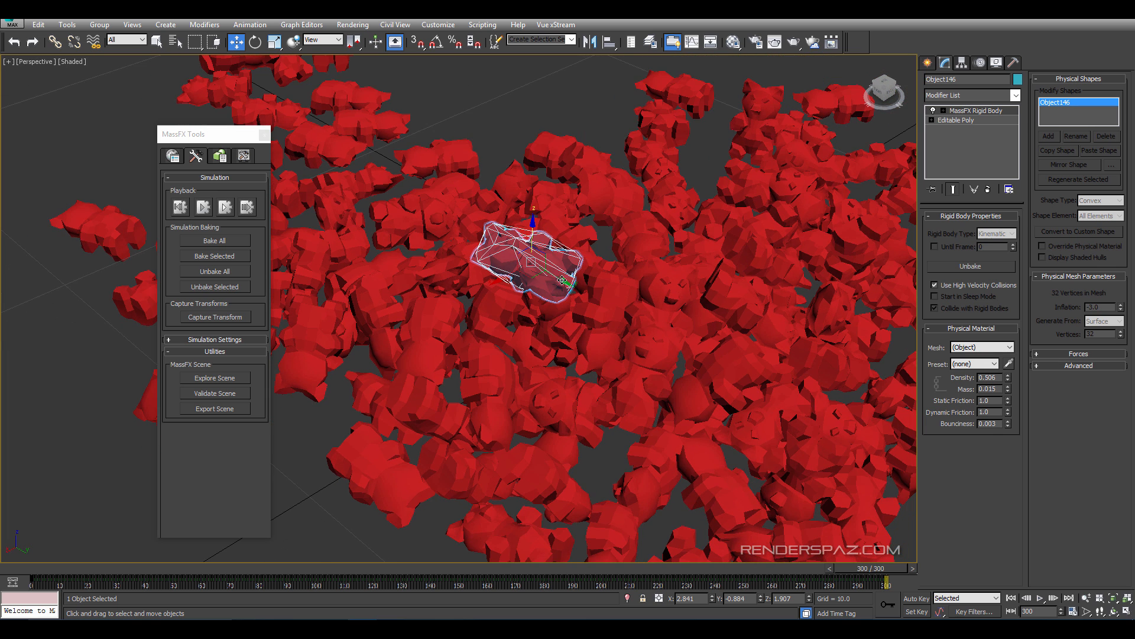
pyautogui.keyDown('alt'); pyautogui.moveTo(692, 239); pyautogui.dragTo(591, 251, button='middle'); pyautogui.keyUp('alt')
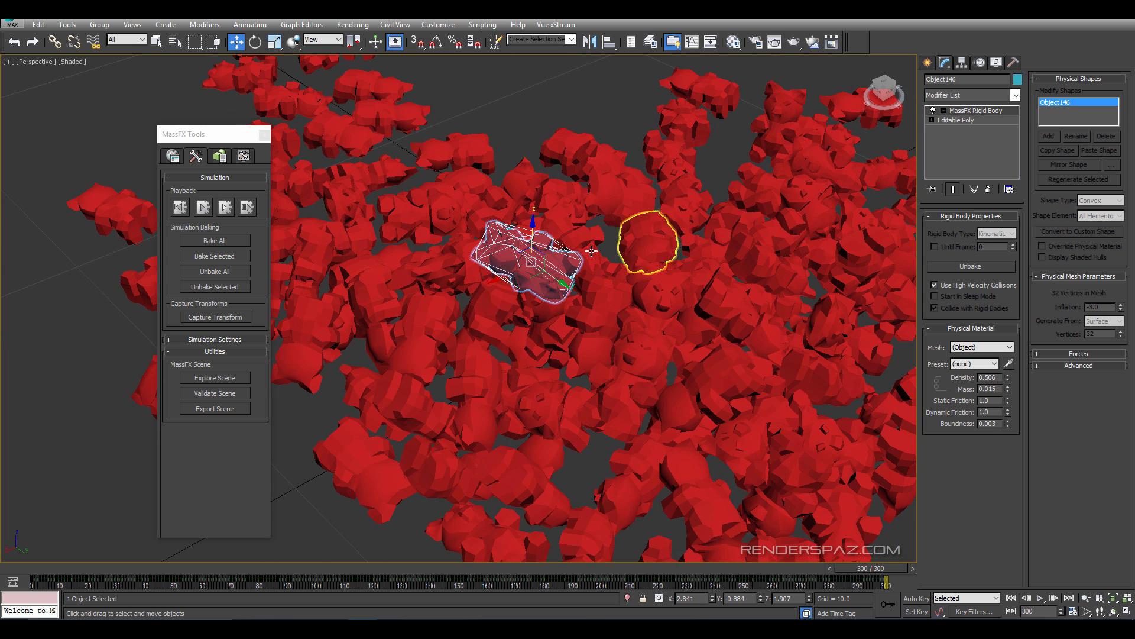
pyautogui.rightClick(565, 247)
pyautogui.moveTo(631, 367)
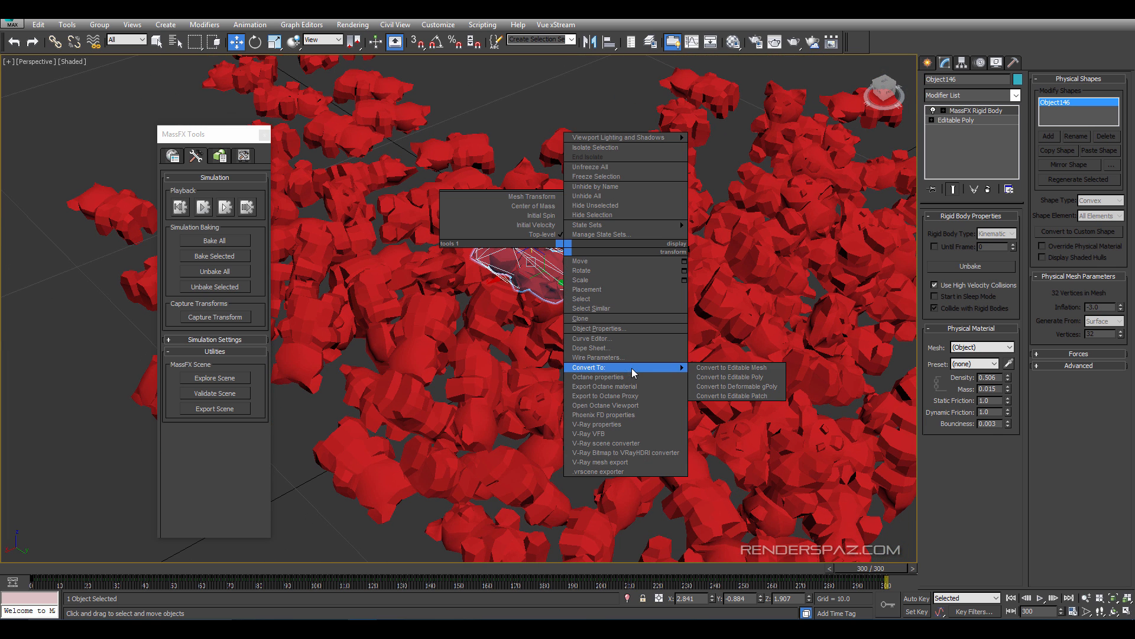
pyautogui.click(729, 379)
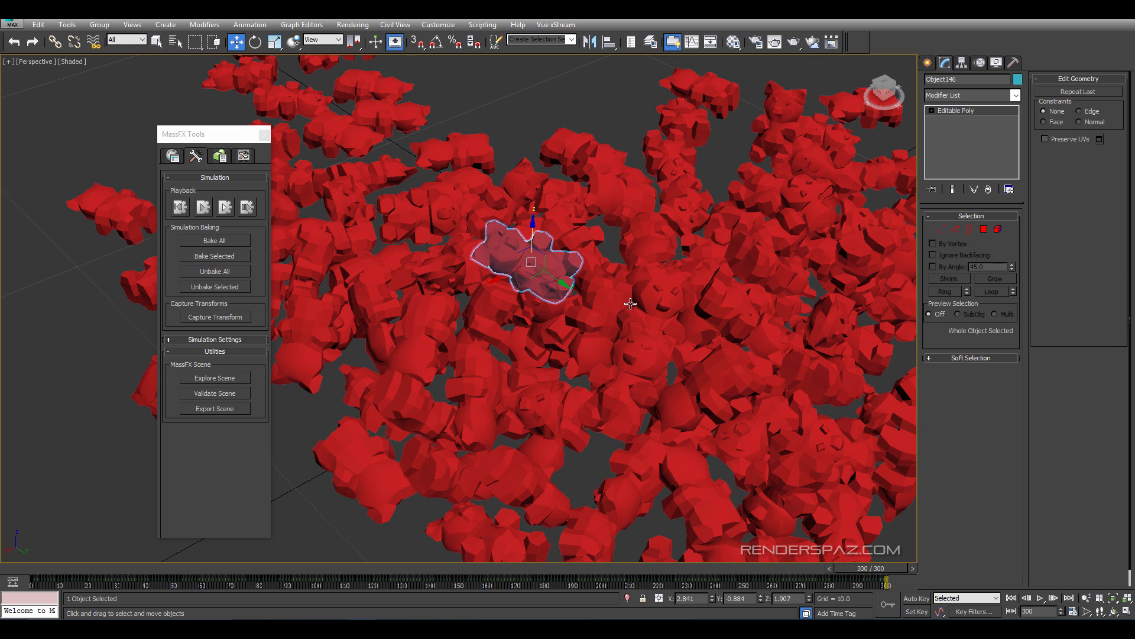
# Rename the converted bear to Gummy_Bears.
pyautogui.moveTo(454, 254); pyautogui.dragTo(726, 284, button='middle')
pyautogui.scroll(5, 726, 285)
pyautogui.press('z')
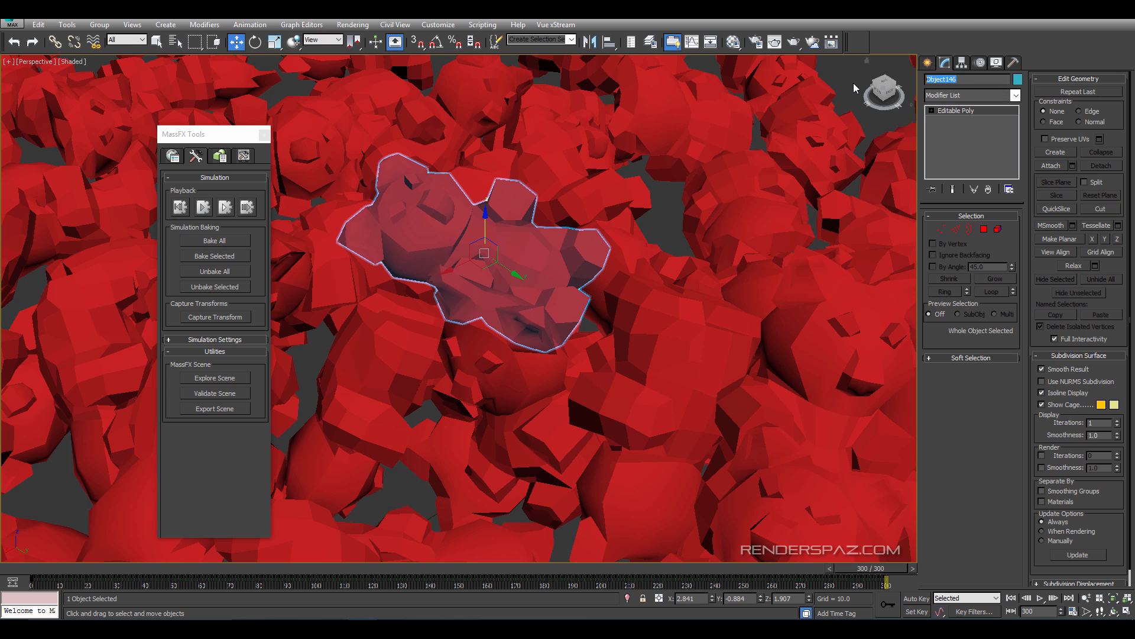
pyautogui.write('Gummy_Bears')
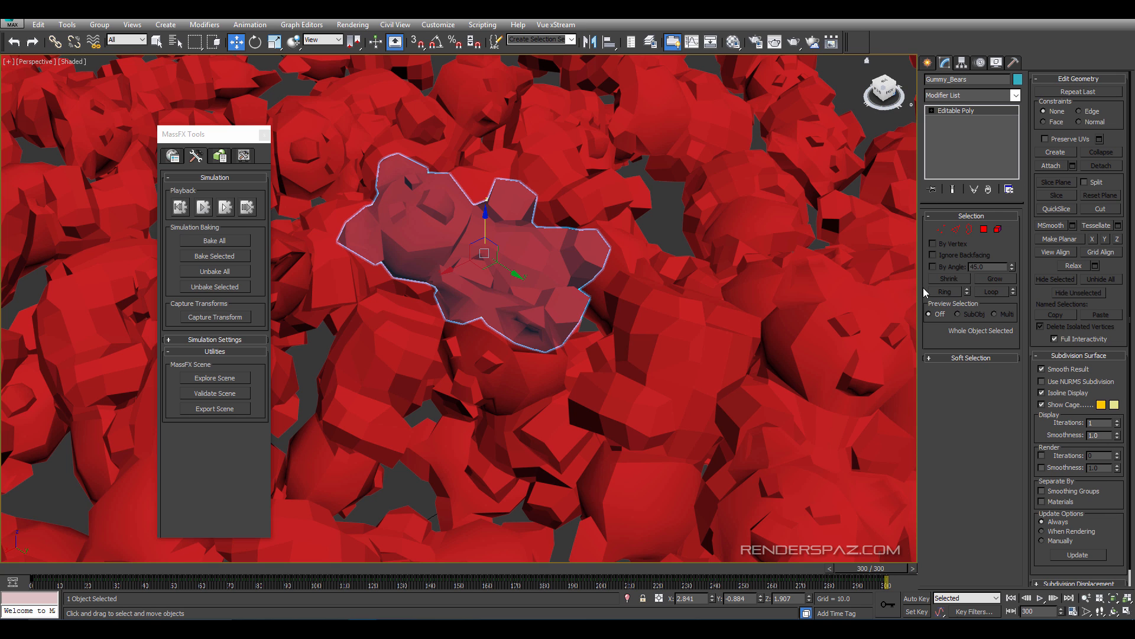
# Attach all the other bears, Object001 through Object182, to the Gummy_Bears mesh.
pyautogui.click(1072, 165)
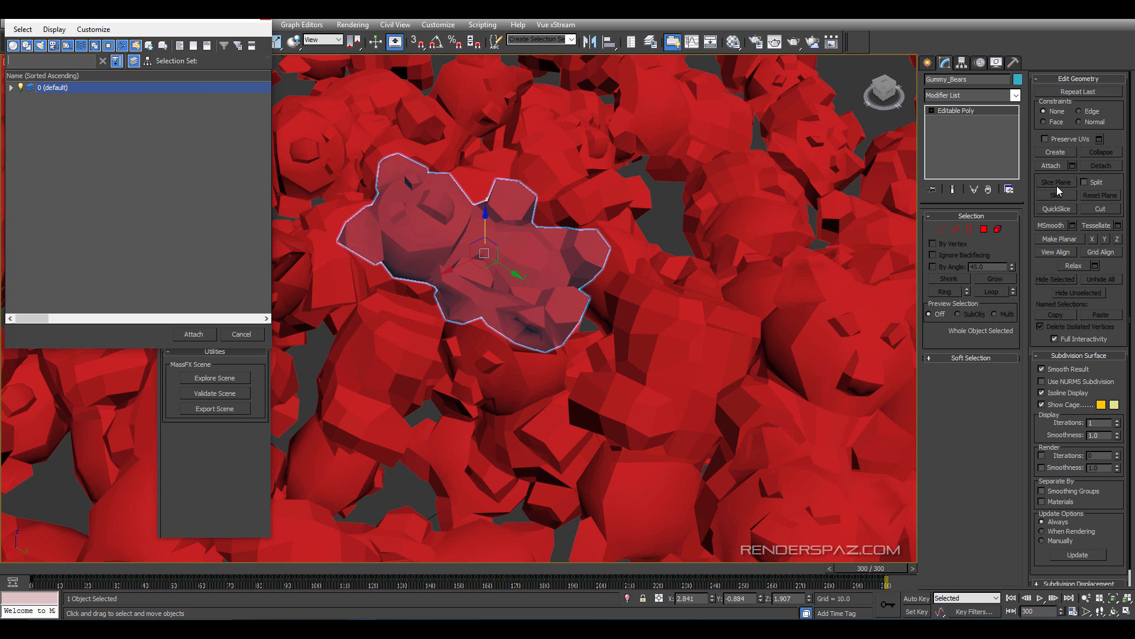
pyautogui.click(11, 88)
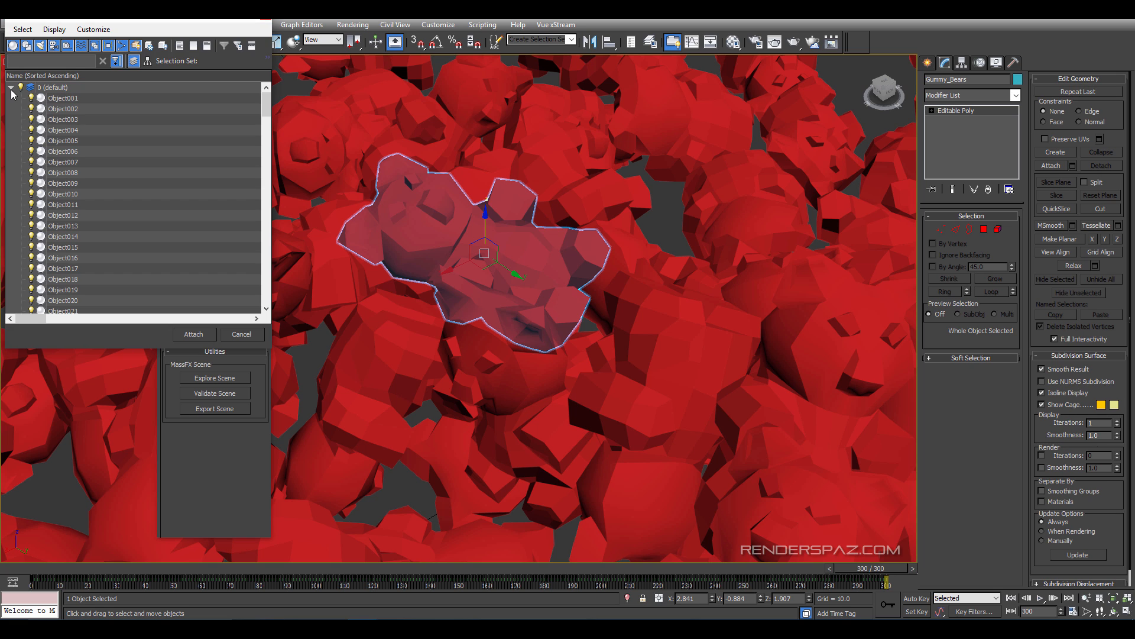
pyautogui.click(55, 100)
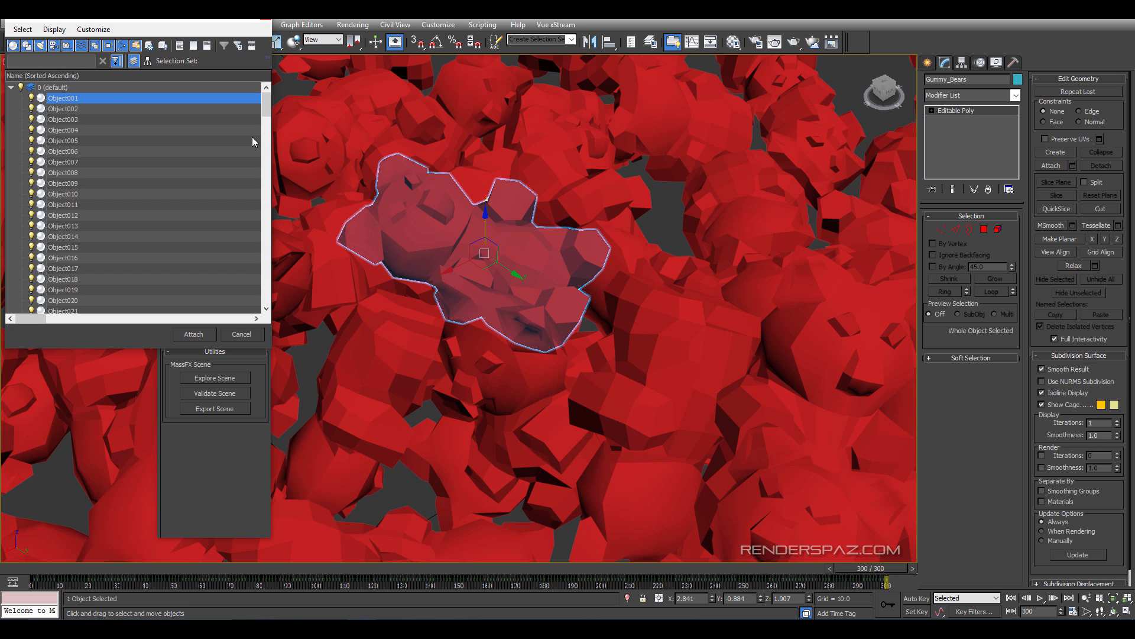
pyautogui.moveTo(267, 105); pyautogui.dragTo(263, 312)
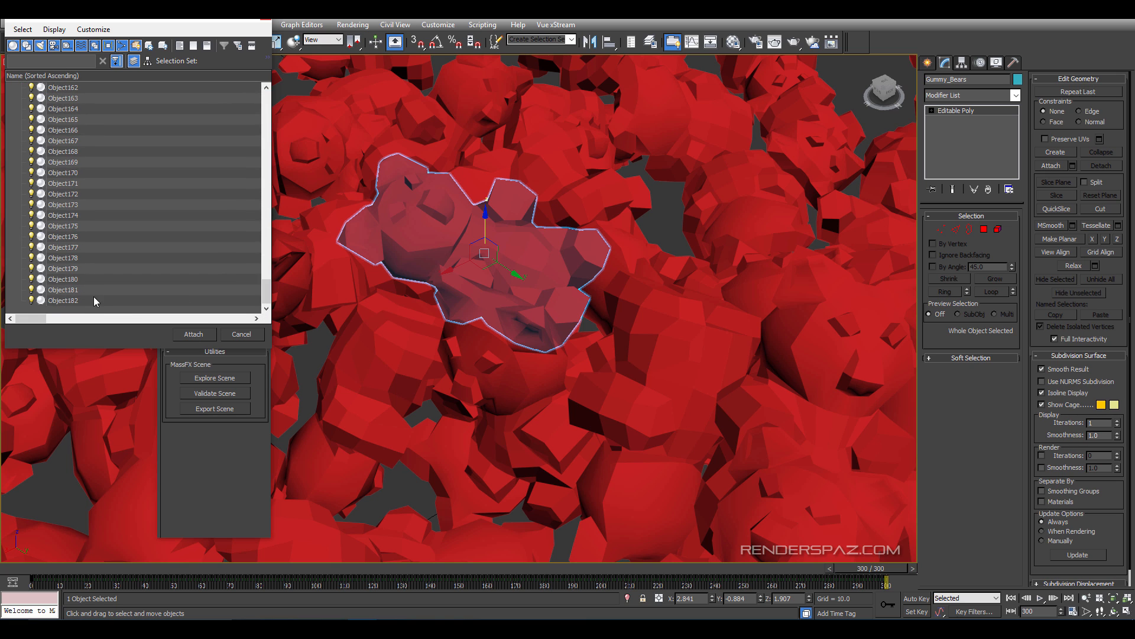
pyautogui.keyDown('shift'); pyautogui.click(89, 301); pyautogui.keyUp('shift')
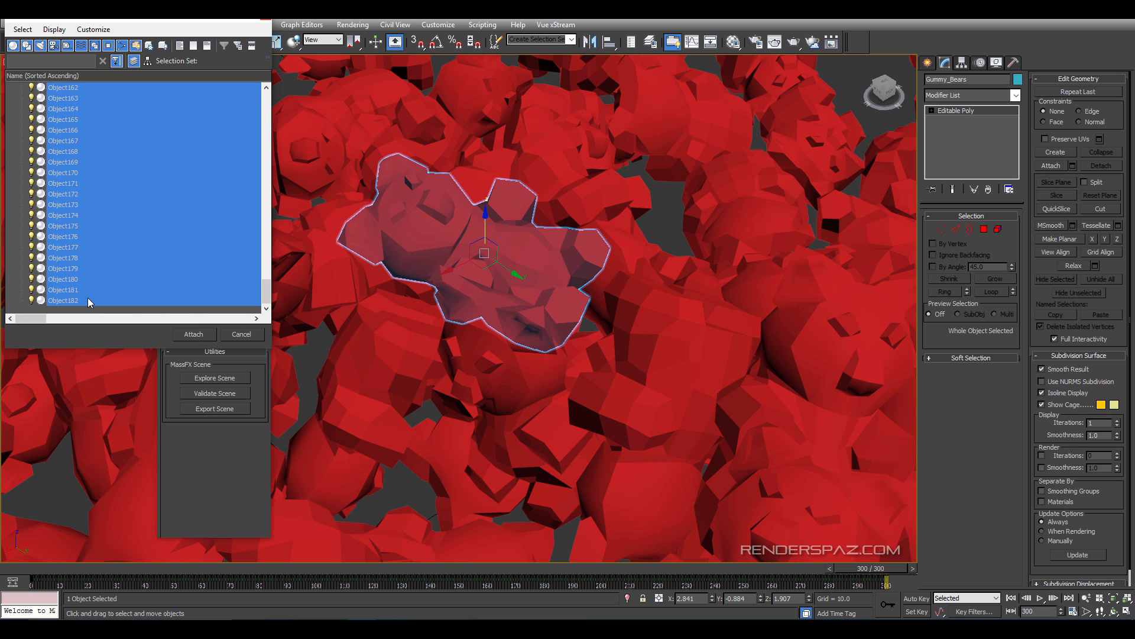
pyautogui.click(193, 334)
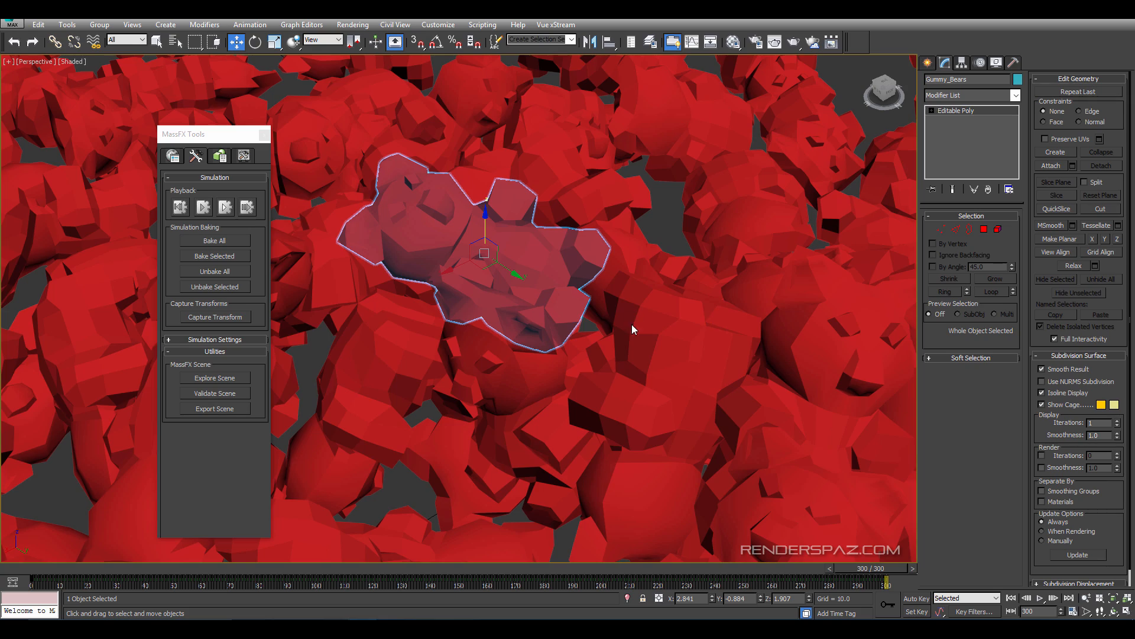
pyautogui.scroll(-10, 633, 330)
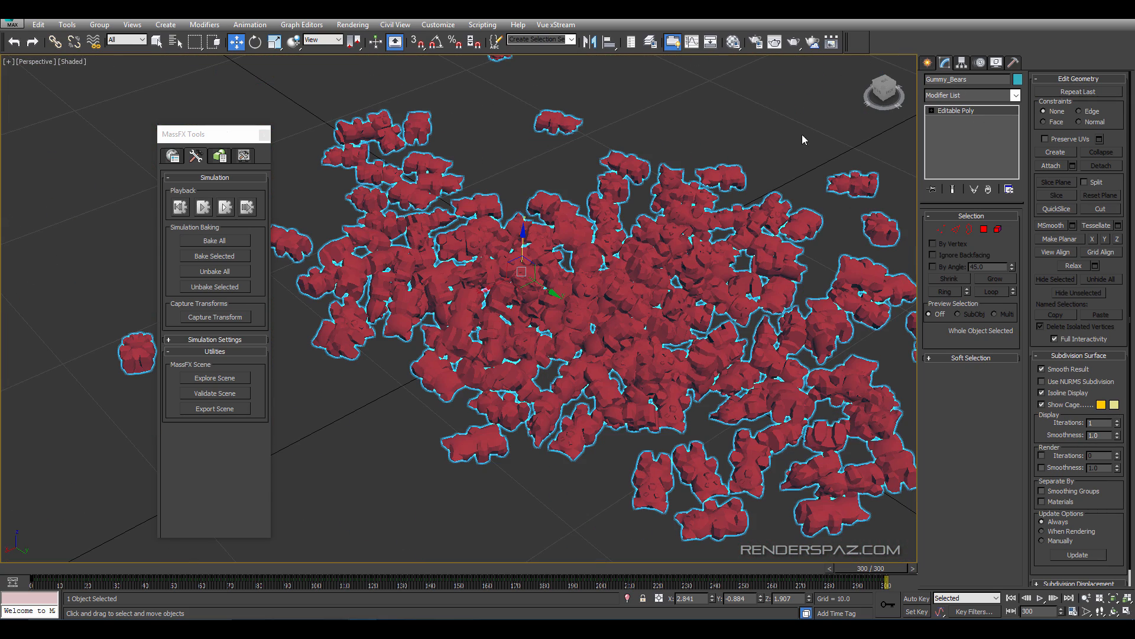
# Examine the merged gummy bear pile from a low angle and in the front view, checking its height profile and base.
pyautogui.keyDown('alt'); pyautogui.moveTo(801, 139); pyautogui.dragTo(431, 201, button='middle'); pyautogui.keyUp('alt')
pyautogui.scroll(4, 621, 287)
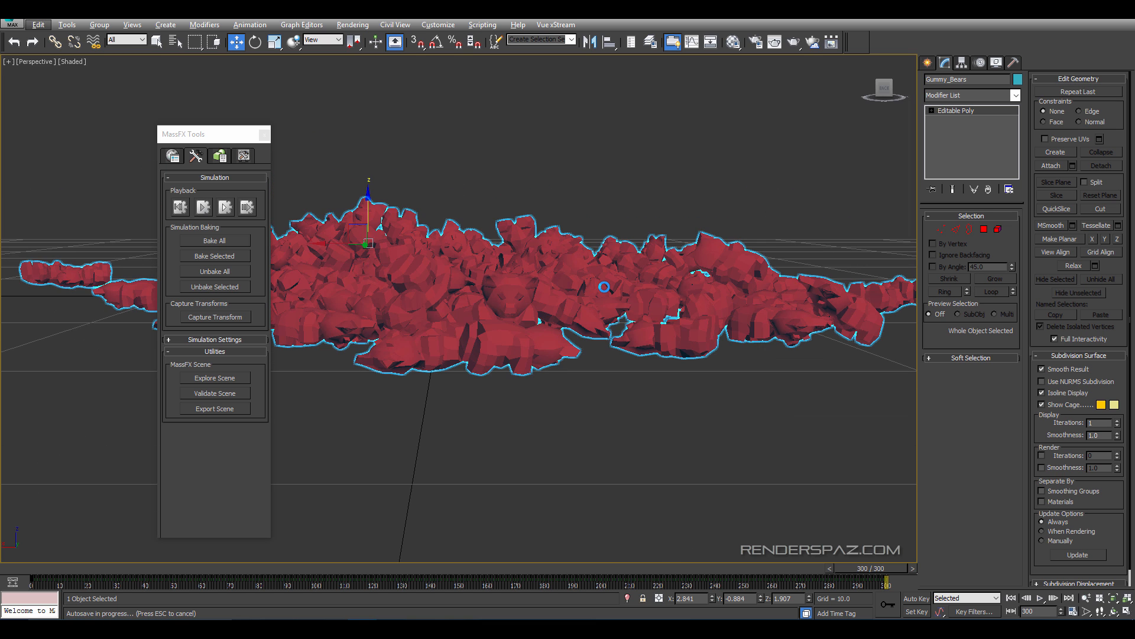
pyautogui.keyDown('alt'); pyautogui.moveTo(591, 289); pyautogui.dragTo(500, 290, button='middle'); pyautogui.keyUp('alt')
pyautogui.press('f')
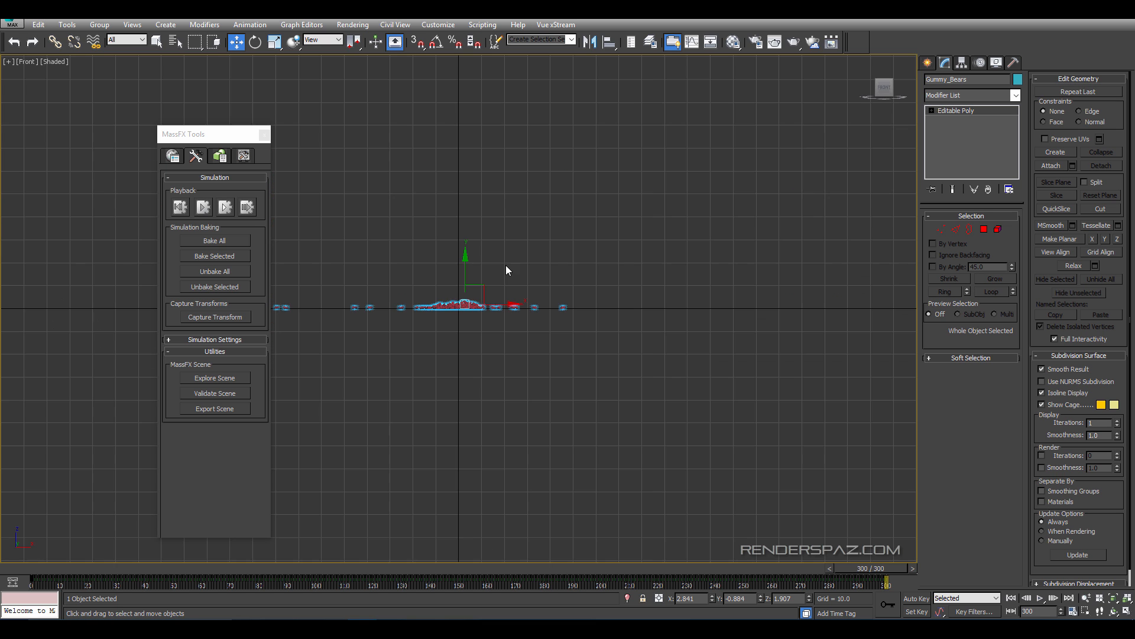
pyautogui.scroll(8, 506, 270)
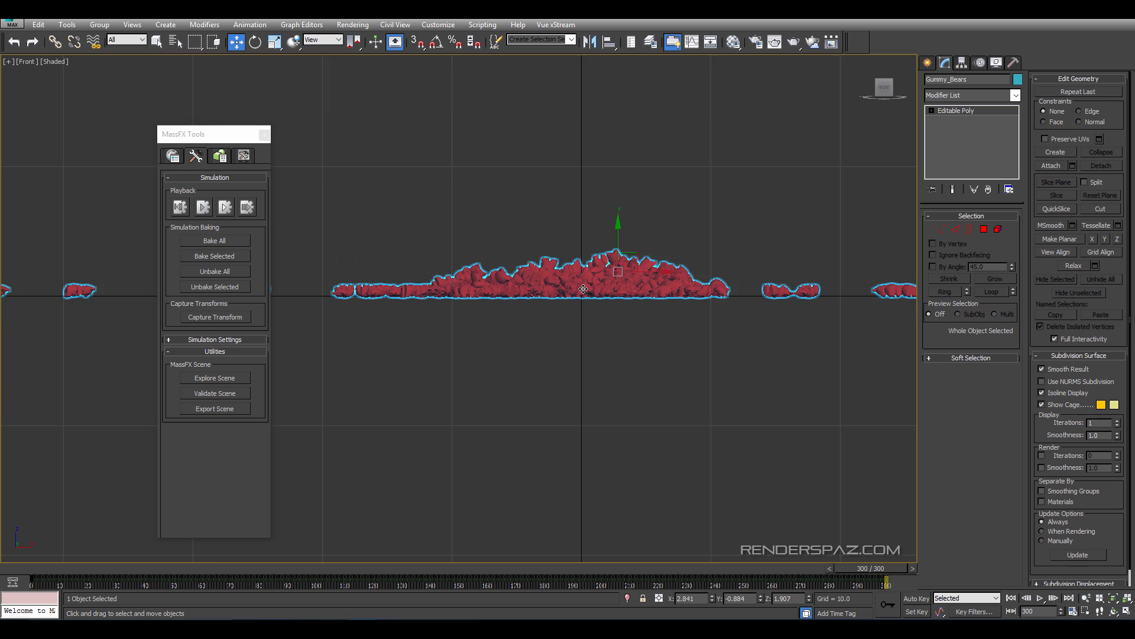
pyautogui.click(415, 202)
pyautogui.scroll(-4, 415, 207)
pyautogui.scroll(10, 453, 239)
pyautogui.click(568, 250)
pyautogui.moveTo(544, 240); pyautogui.dragTo(379, 237, button='middle')
pyautogui.moveTo(702, 157)
pyautogui.mouseDown()
pyautogui.moveTo(699, 128)
pyautogui.moveTo(696, 153)
pyautogui.mouseUp()
pyautogui.click(536, 418)
pyautogui.scroll(4, 531, 441)
pyautogui.scroll(-10, 568, 408)
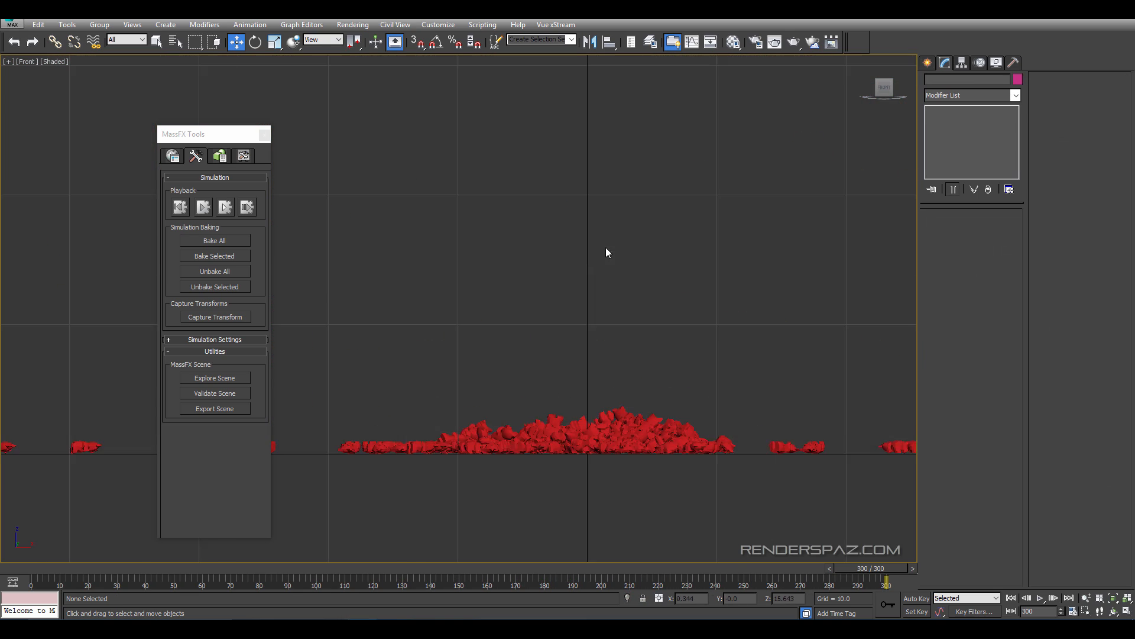
# Return to the perspective view and select the merged Gummy_Bears mesh.
pyautogui.scroll(-4, 628, 366)
pyautogui.press('p')
pyautogui.moveTo(634, 425); pyautogui.dragTo(483, 398, button='middle')
pyautogui.scroll(3, 528, 361)
pyautogui.scroll(5, 478, 296)
pyautogui.moveTo(472, 257); pyautogui.dragTo(471, 235, button='middle')
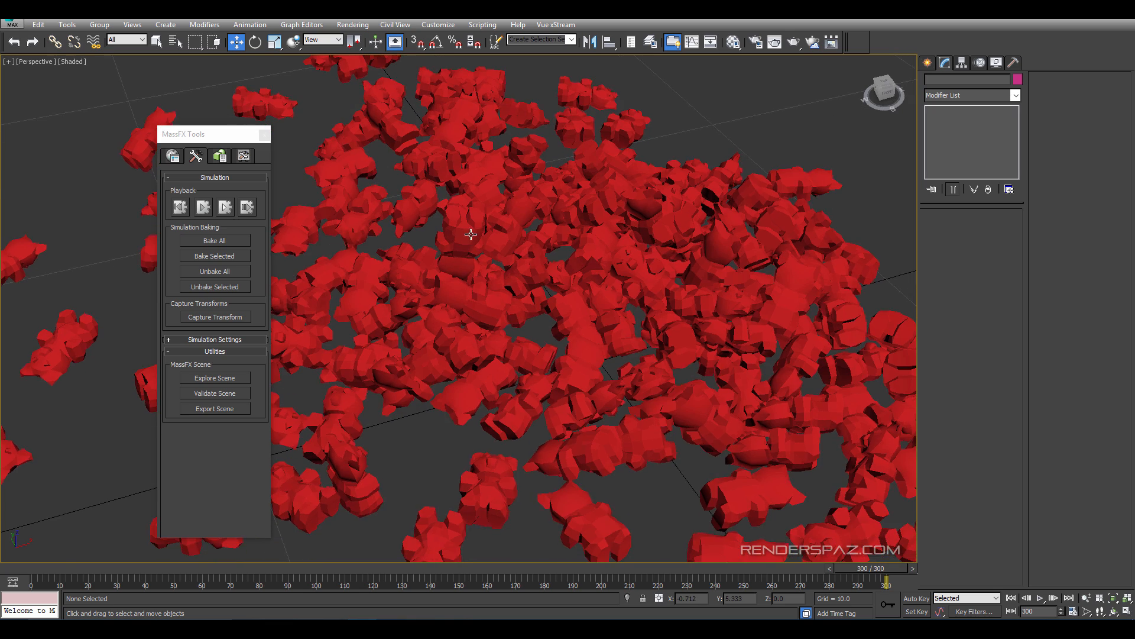
pyautogui.scroll(2, 471, 235)
pyautogui.click(592, 345)
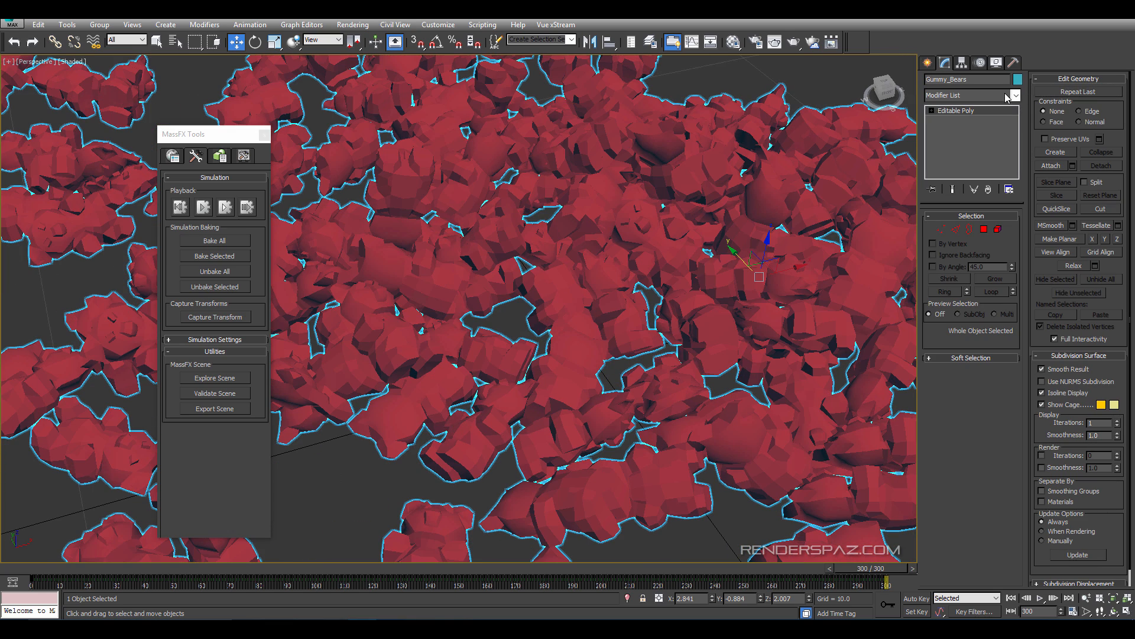
pyautogui.click(1006, 96)
pyautogui.scroll(-15, 999, 106)
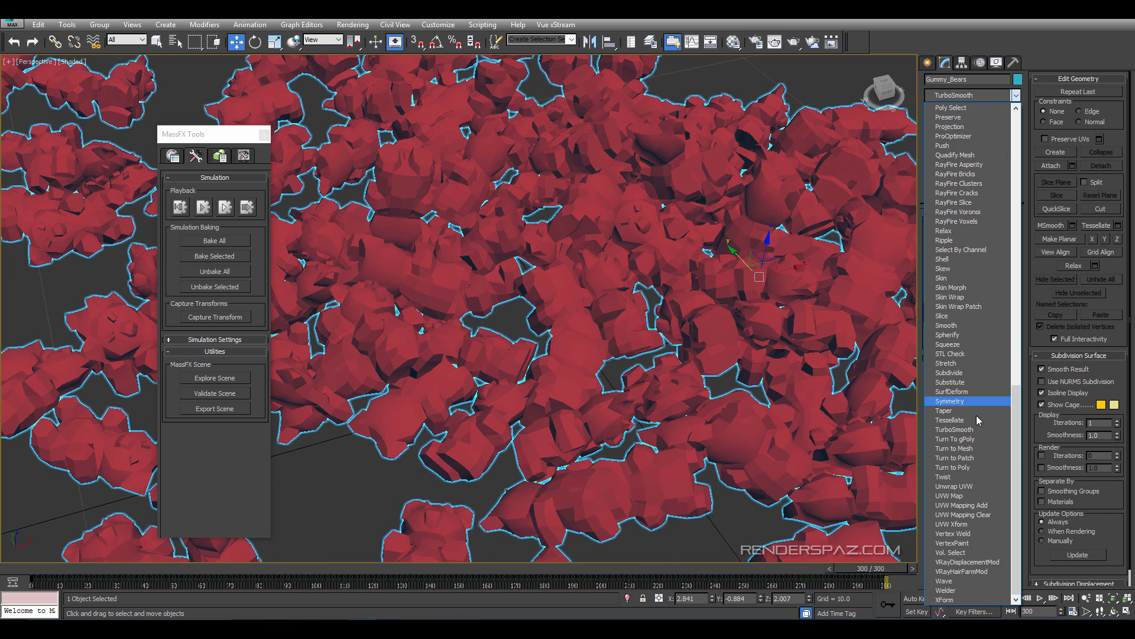
pyautogui.click(953, 439)
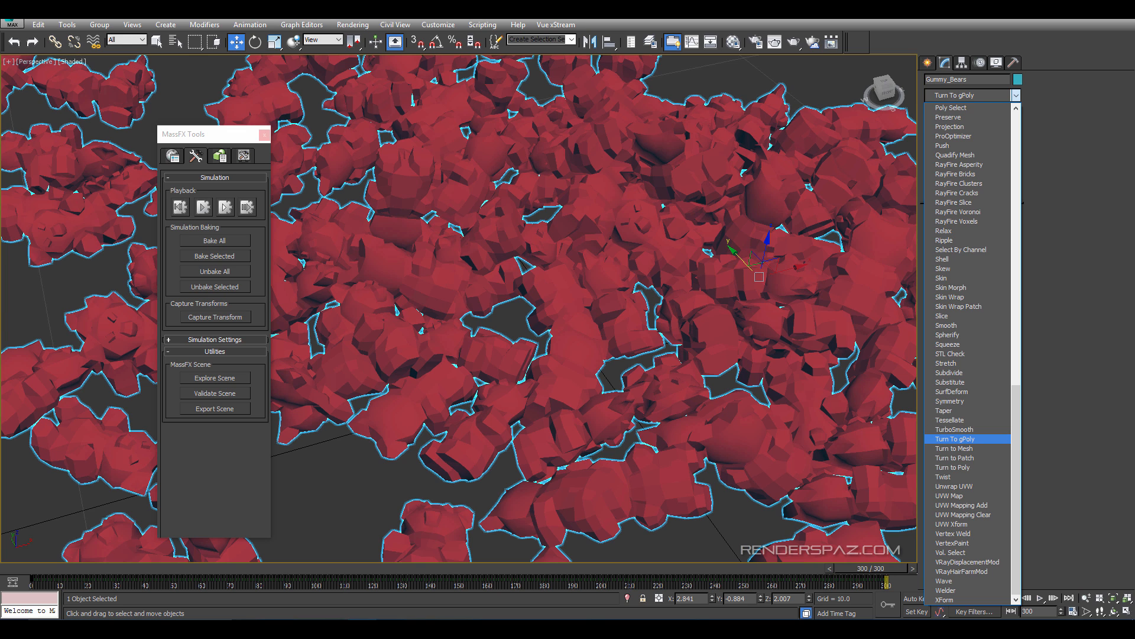
pyautogui.click(1112, 379)
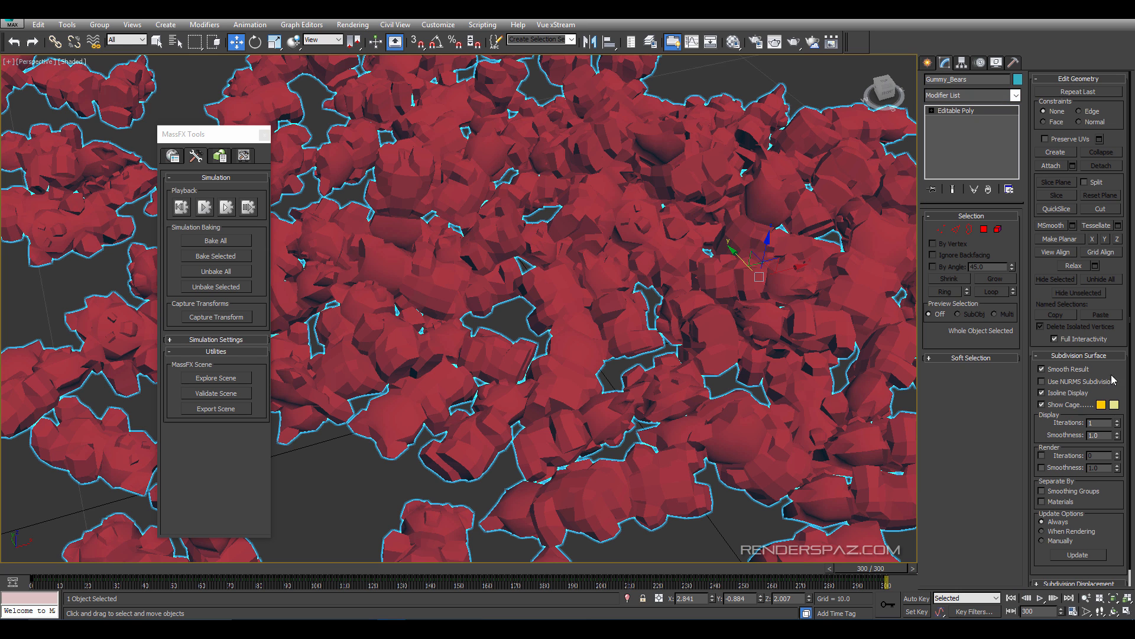
# Add a TurboSmooth modifier to Gummy_Bears and enable its separate render iterations.
pyautogui.click(950, 93)
pyautogui.scroll(-5, 961, 445)
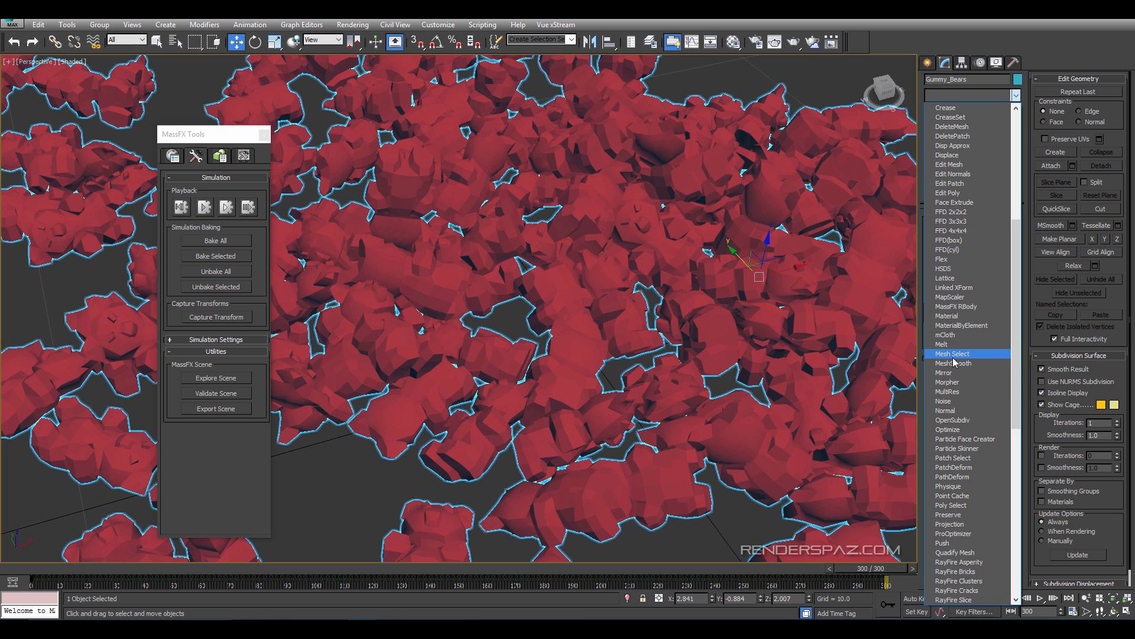
pyautogui.scroll(-4, 959, 425)
pyautogui.scroll(-9, 958, 414)
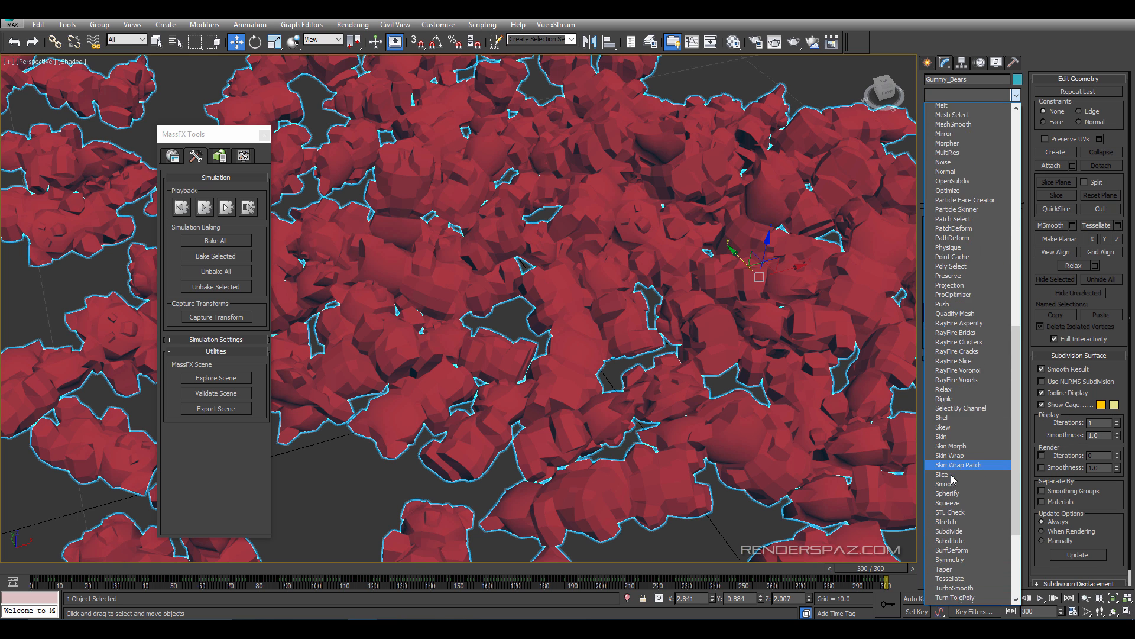
pyautogui.scroll(-1, 952, 491)
pyautogui.click(960, 489)
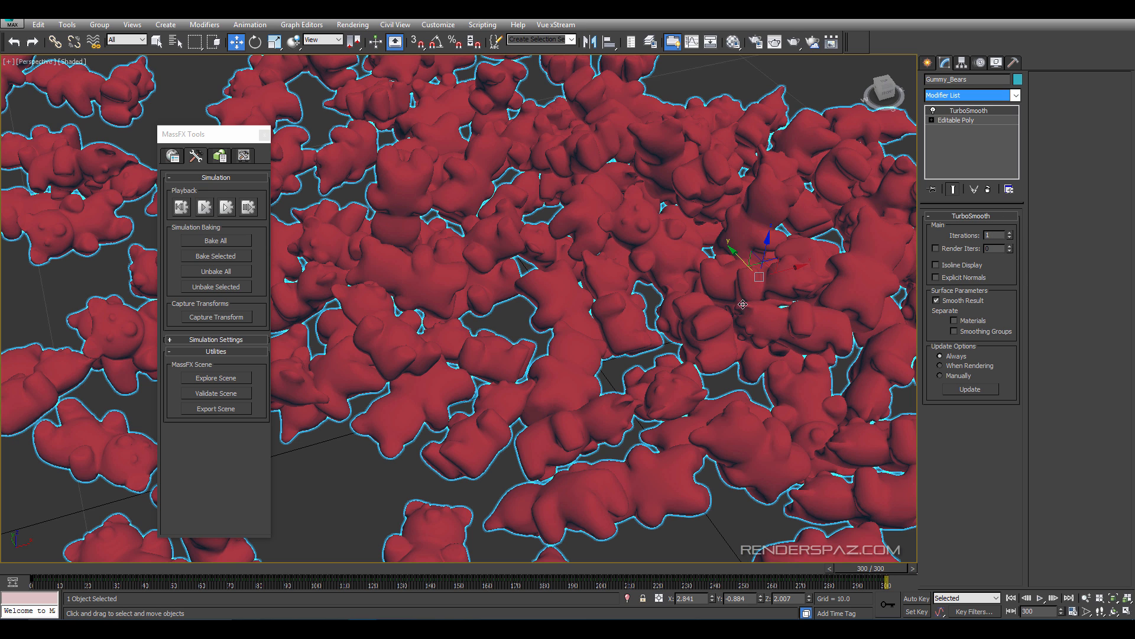
pyautogui.click(964, 250)
# Examine the smoothed bears close up and then as a whole pile.
pyautogui.scroll(6, 474, 257)
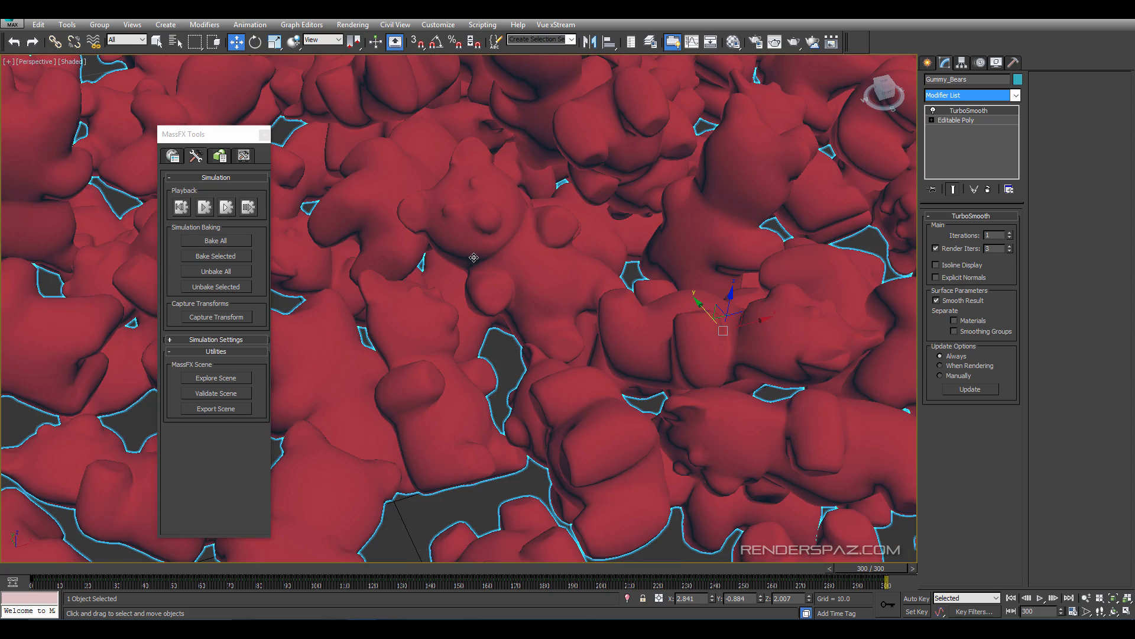
pyautogui.moveTo(435, 314)
pyautogui.mouseDown(button='middle')
pyautogui.moveTo(489, 329)
pyautogui.moveTo(449, 317)
pyautogui.mouseUp(button='middle')
pyautogui.hotkey('shift', 'q')
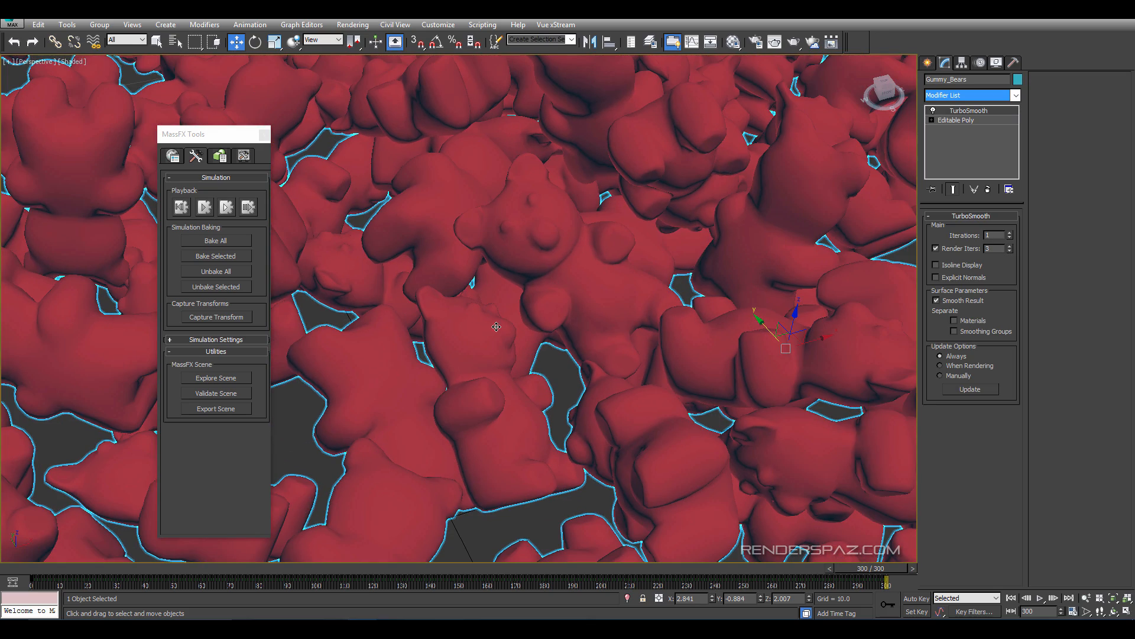
pyautogui.scroll(-5, 496, 326)
pyautogui.moveTo(586, 350); pyautogui.dragTo(568, 319, button='middle')
pyautogui.scroll(5, 568, 320)
pyautogui.scroll(-5, 562, 322)
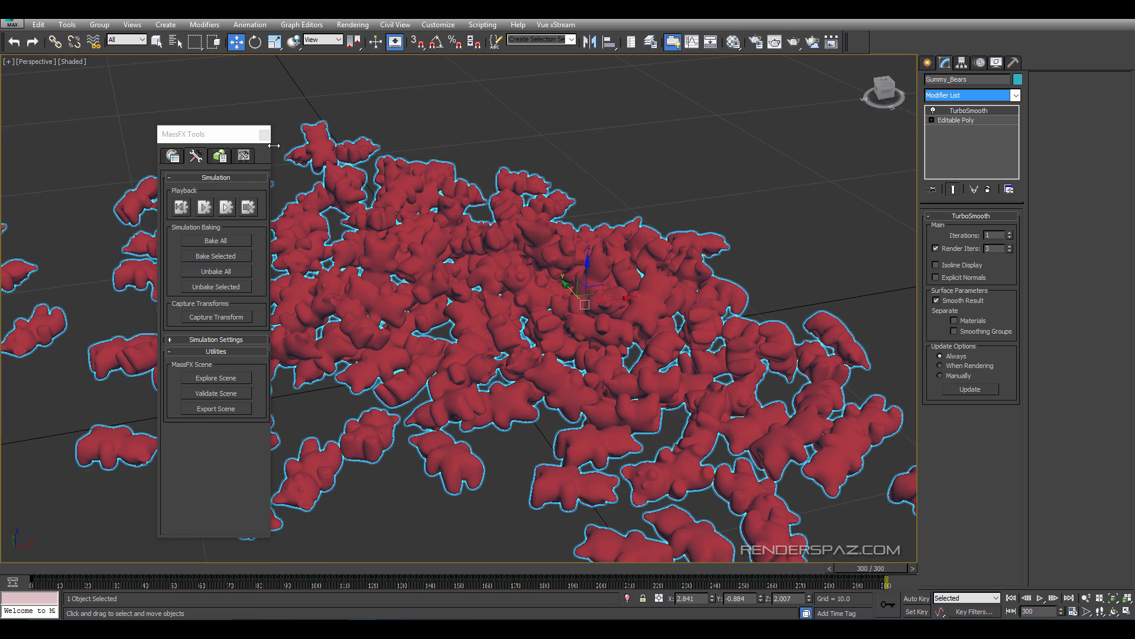
# Close the MassFX Tools window and set the animation back to frame 0.
pyautogui.click(264, 134)
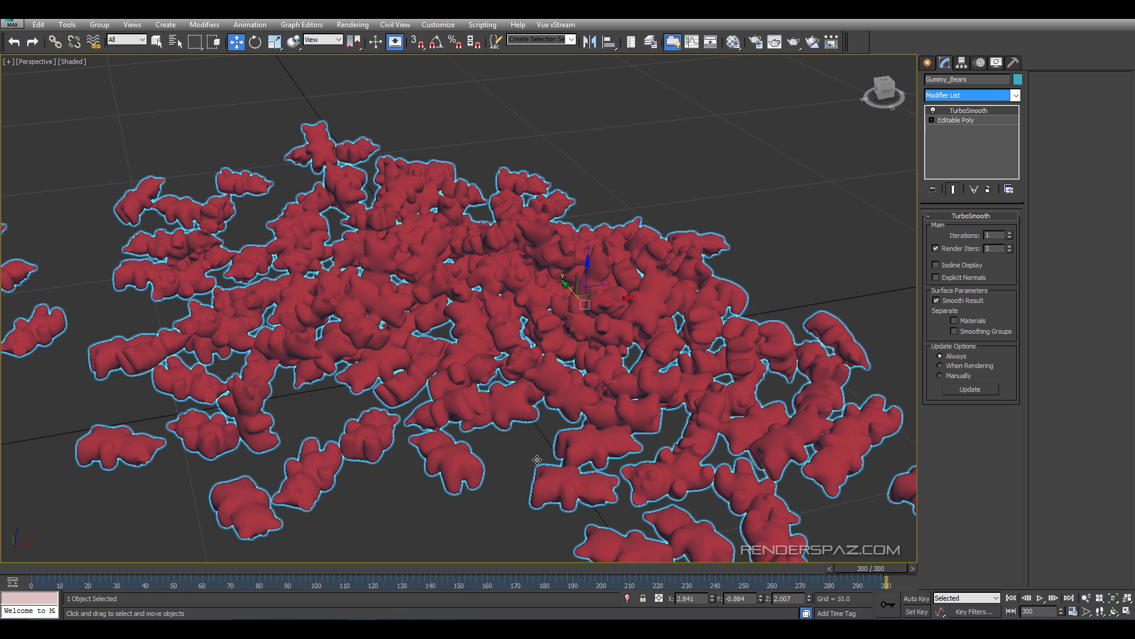
pyautogui.scroll(-5, 460, 331)
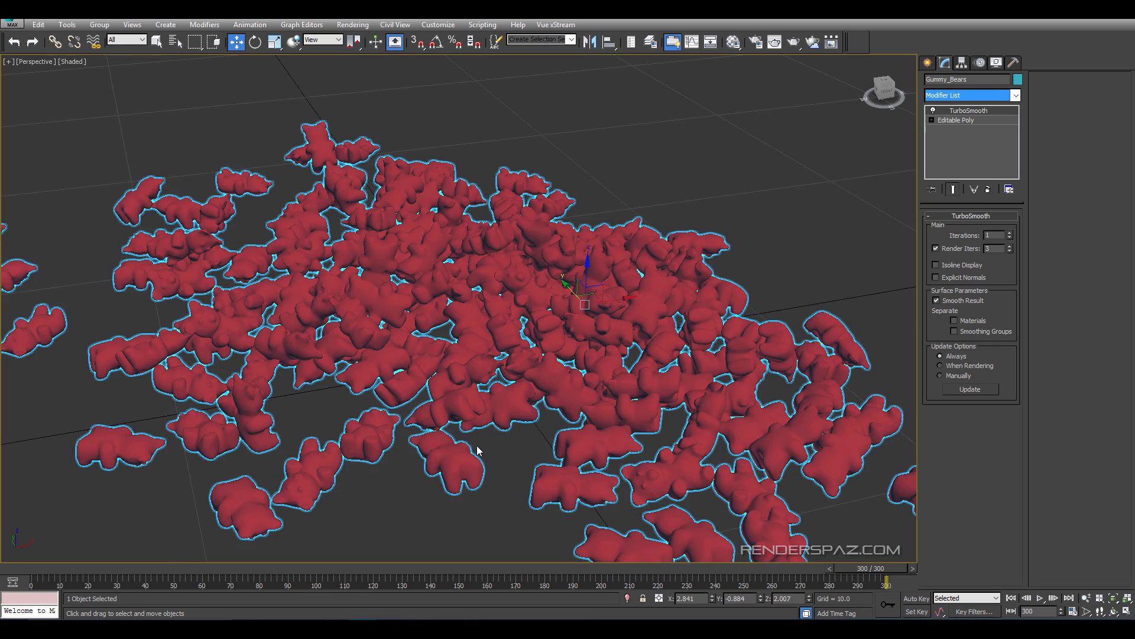
pyautogui.scroll(5, 852, 512)
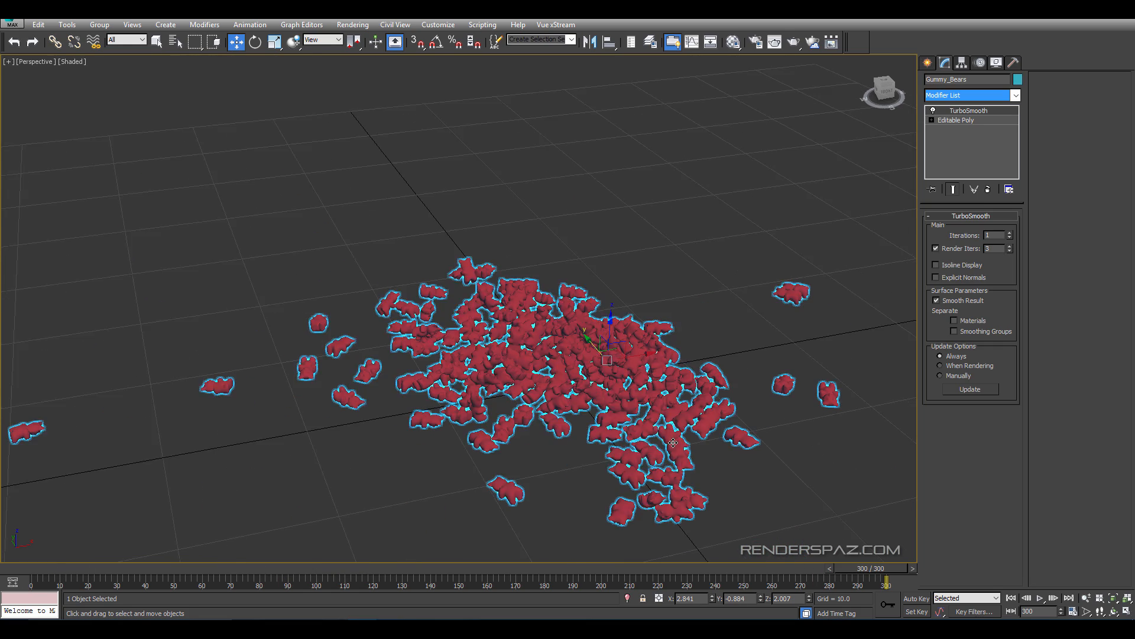
pyautogui.moveTo(883, 572); pyautogui.dragTo(50, 572)
pyautogui.scroll(5, 555, 340)
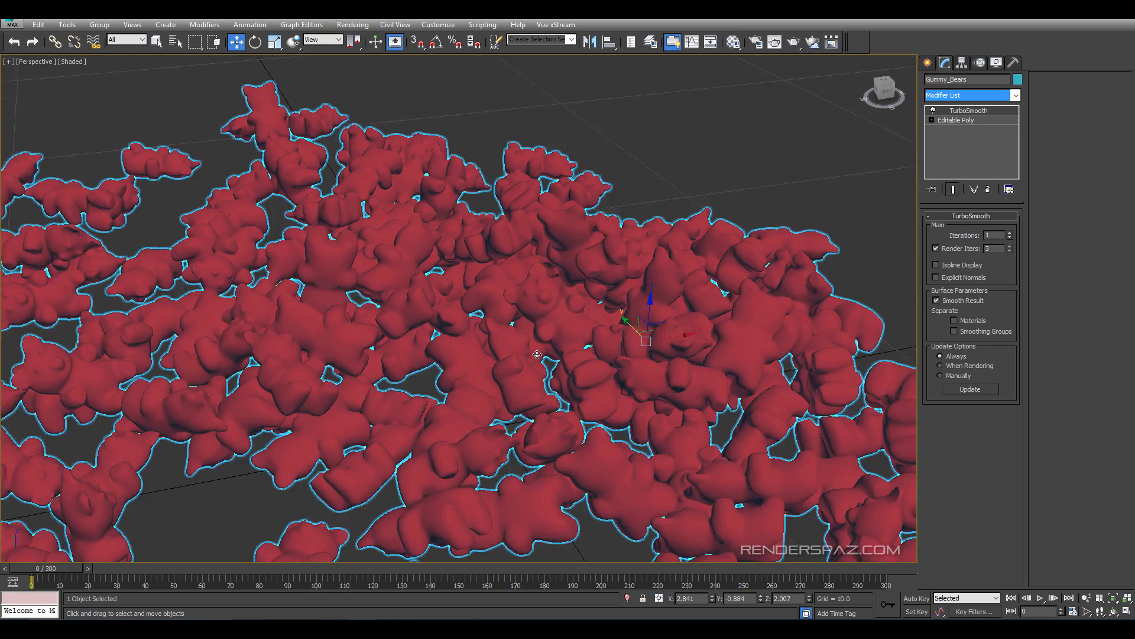
pyautogui.scroll(-5, 703, 362)
pyautogui.scroll(3, 548, 349)
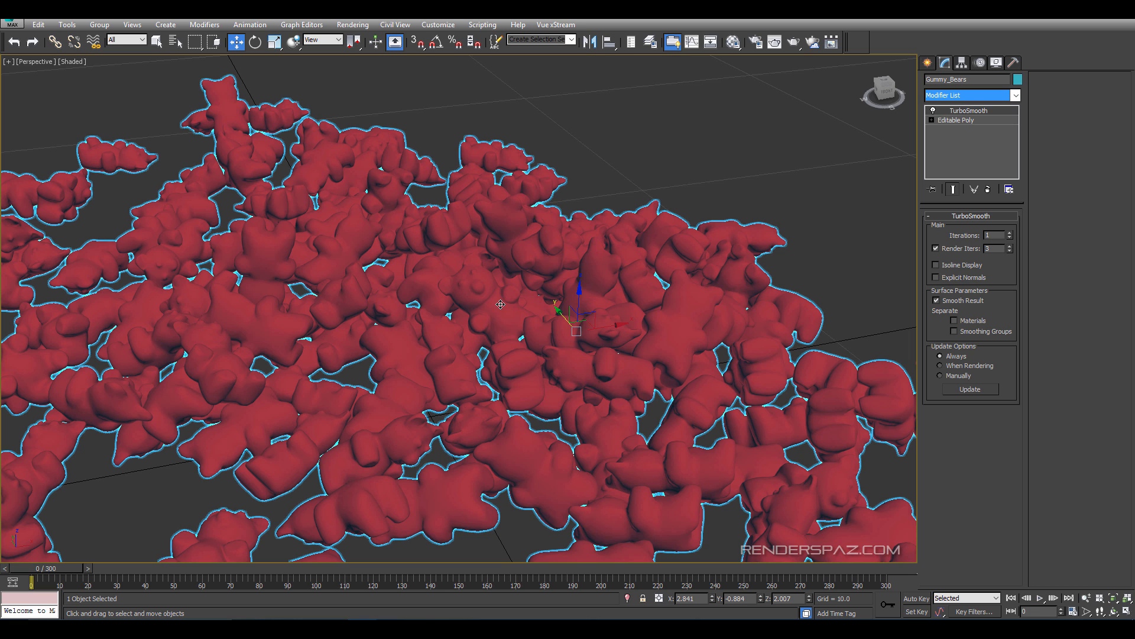
# Add a MaterialByElement modifier above TurboSmooth on Gummy_Bears, then deselect the mesh.
pyautogui.click(1015, 96)
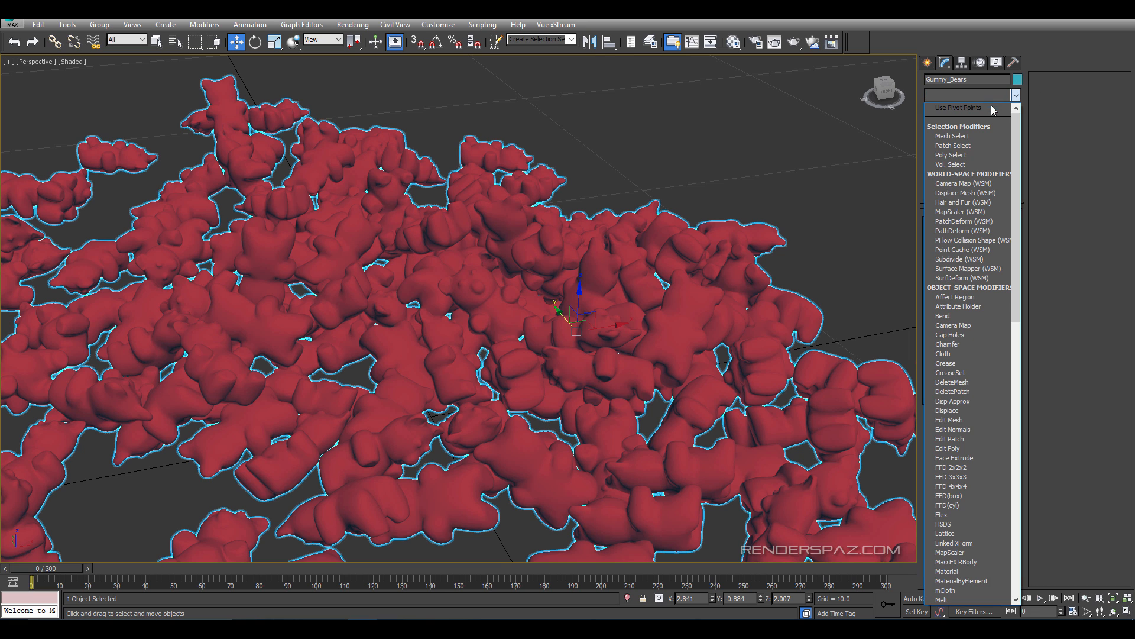
pyautogui.scroll(-5, 953, 523)
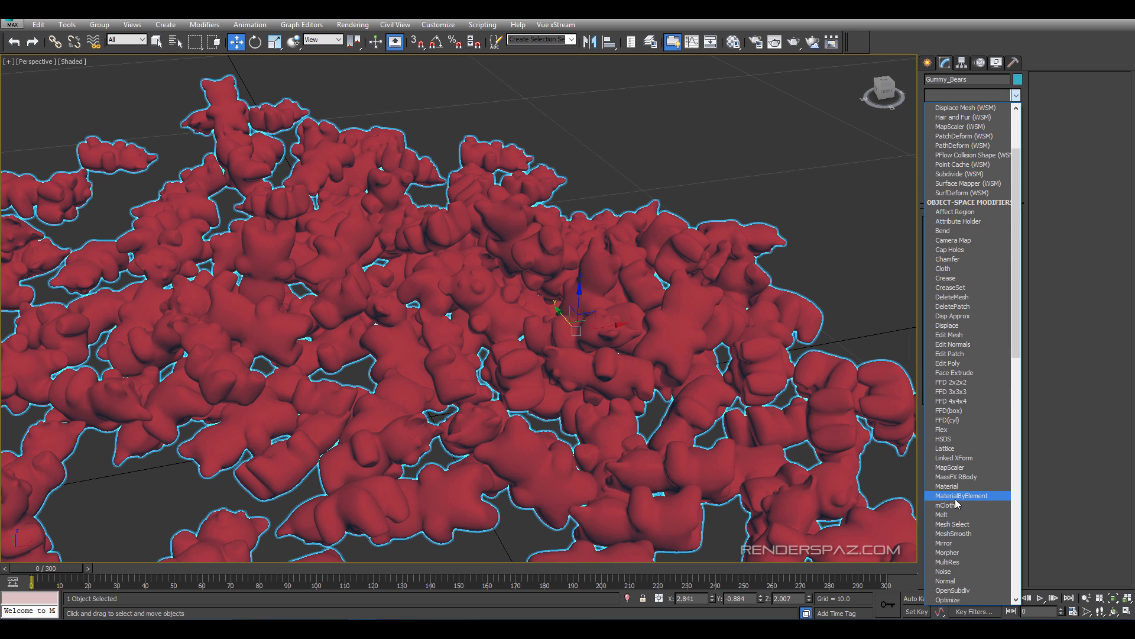
pyautogui.click(958, 498)
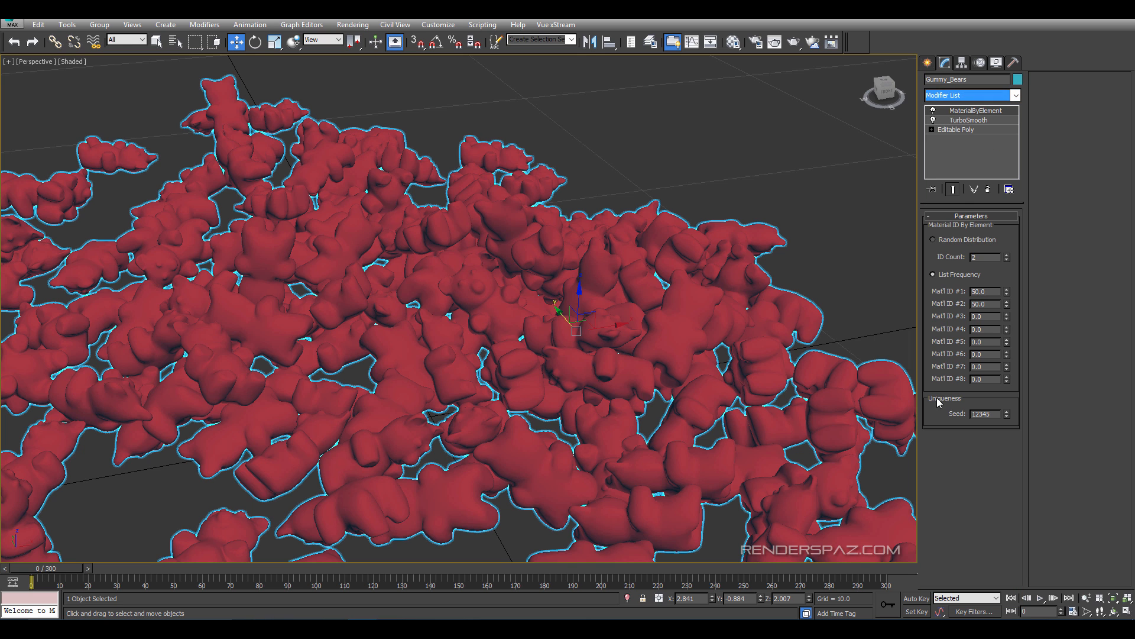
pyautogui.click(721, 122)
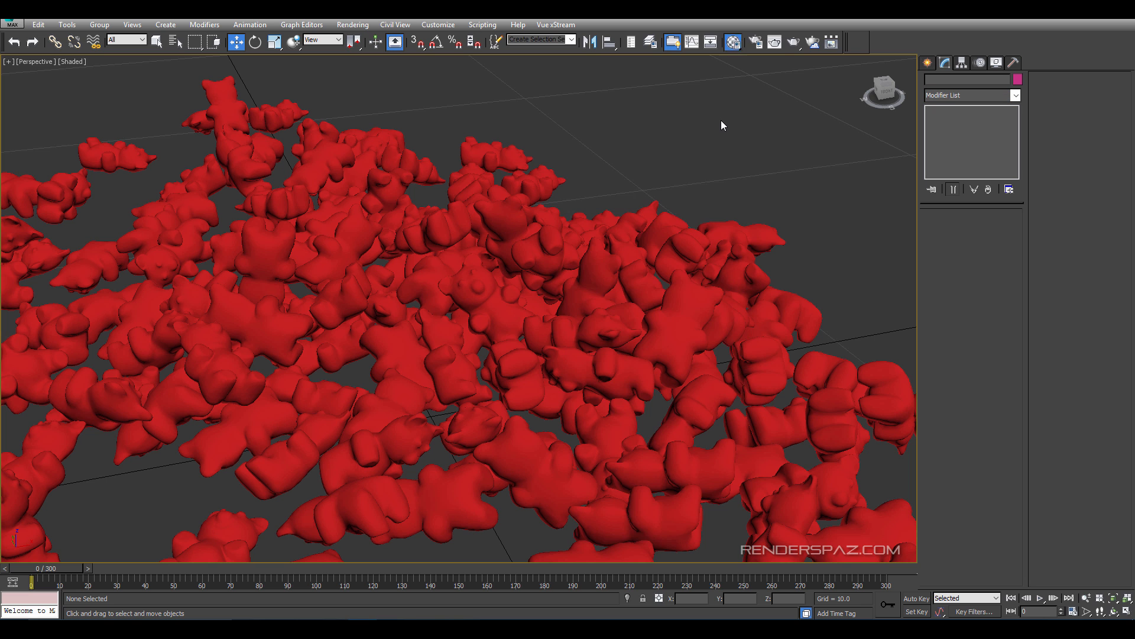
# Open the Material Editor and replace the unused 10 - Default material with a Multi/Sub-Object material.
pyautogui.press('m')
pyautogui.moveTo(683, 39); pyautogui.dragTo(436, 54)
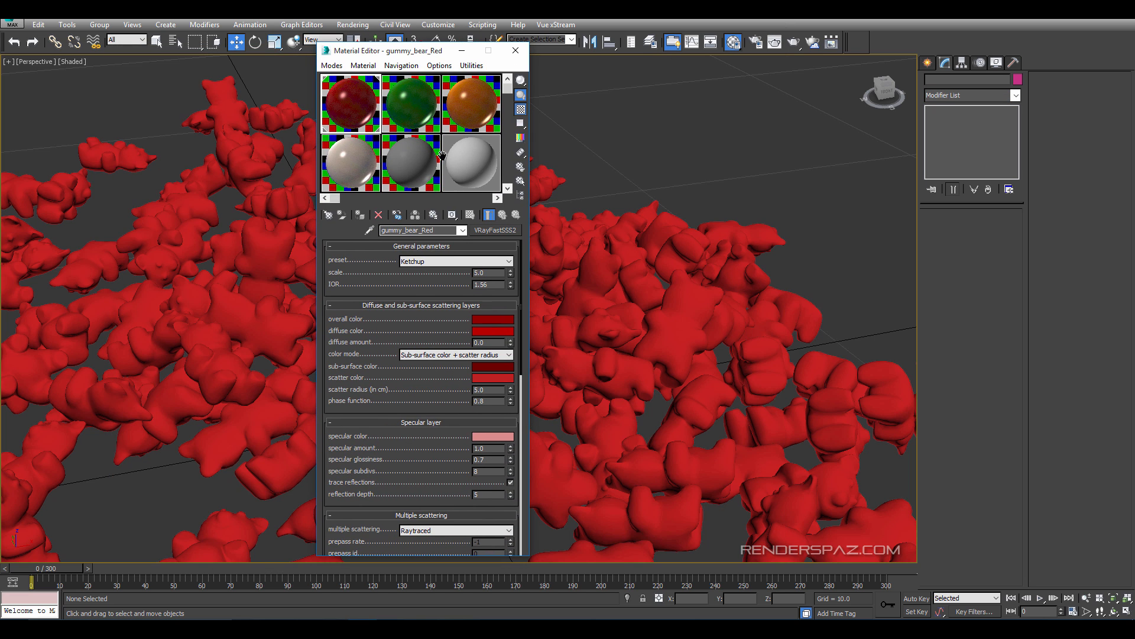
pyautogui.click(455, 198)
pyautogui.click(420, 177)
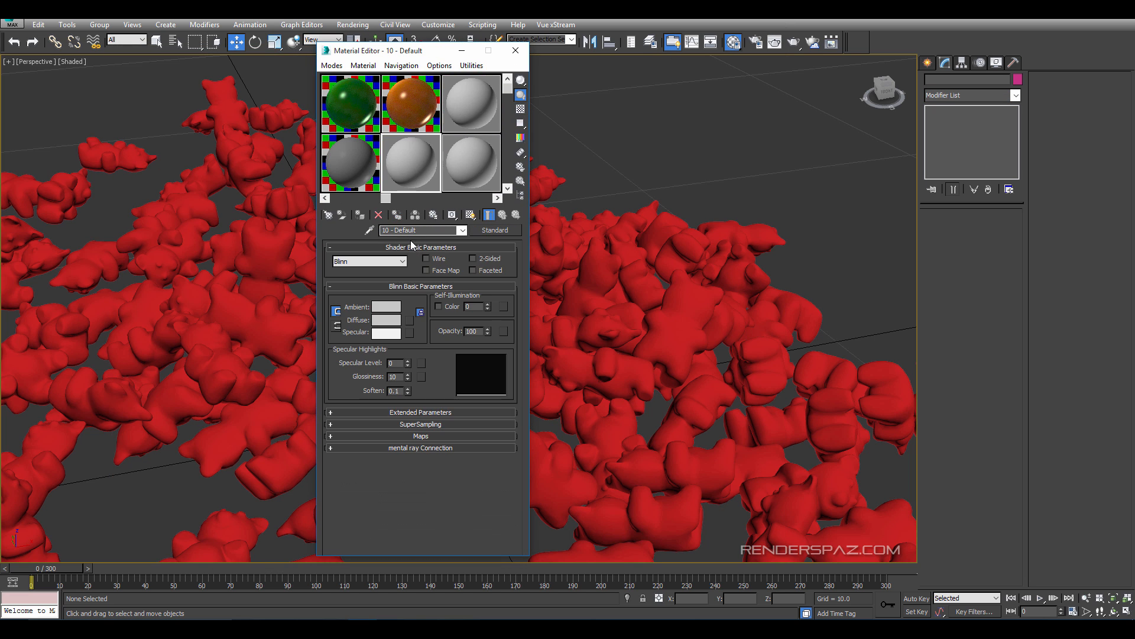
pyautogui.click(329, 216)
pyautogui.moveTo(330, 245); pyautogui.dragTo(229, 73)
pyautogui.scroll(-1, 215, 248)
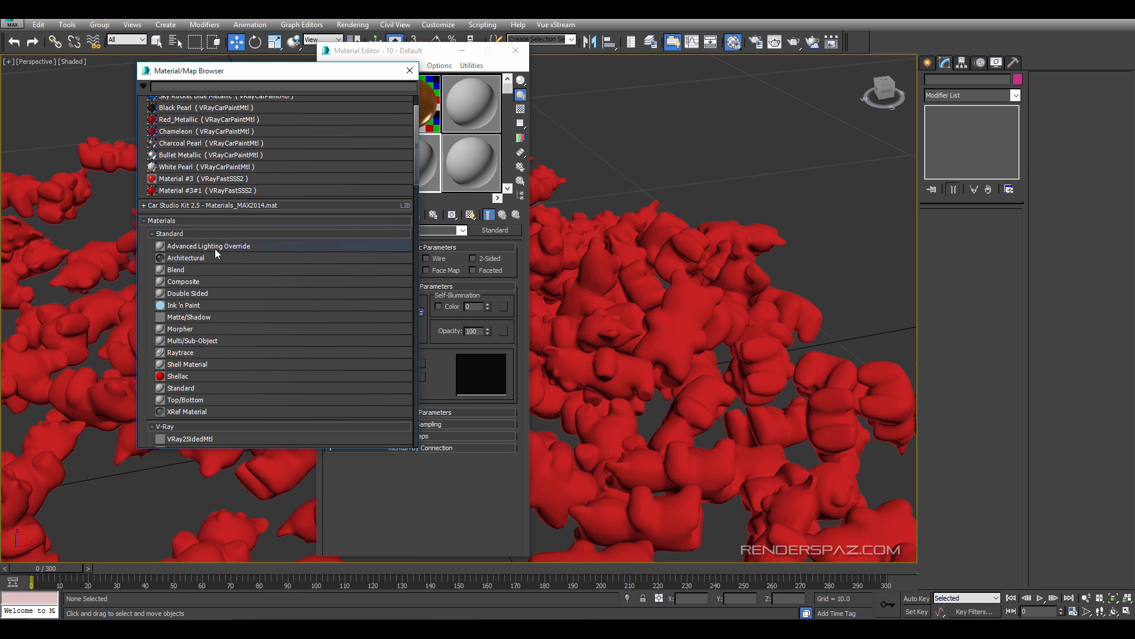
pyautogui.scroll(-3, 216, 254)
pyautogui.scroll(-1, 228, 267)
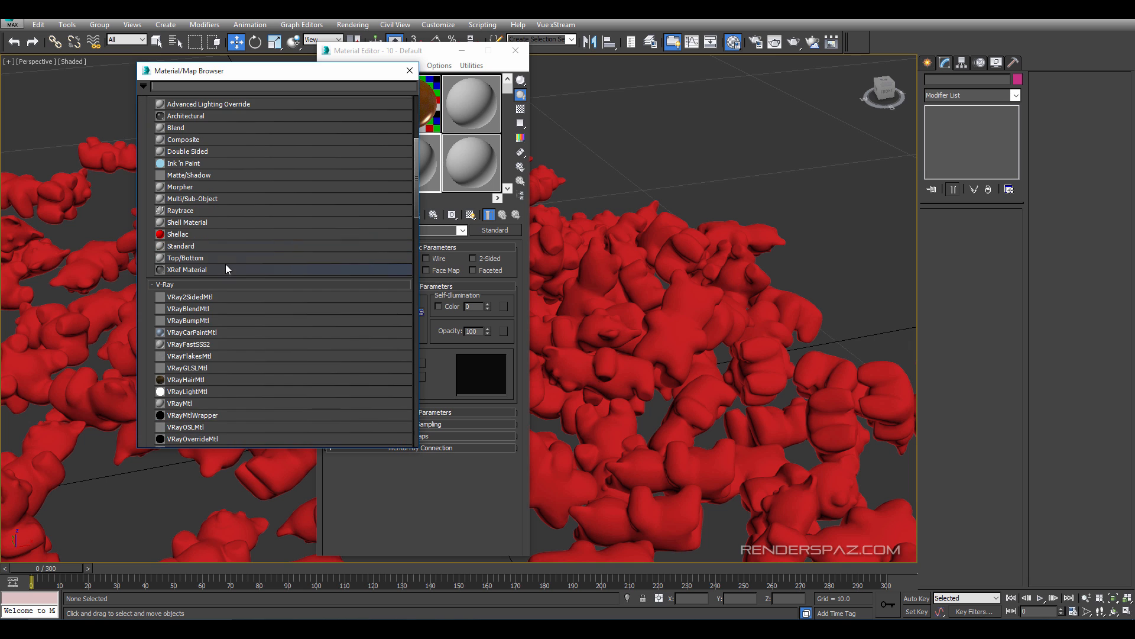
pyautogui.scroll(-4, 225, 272)
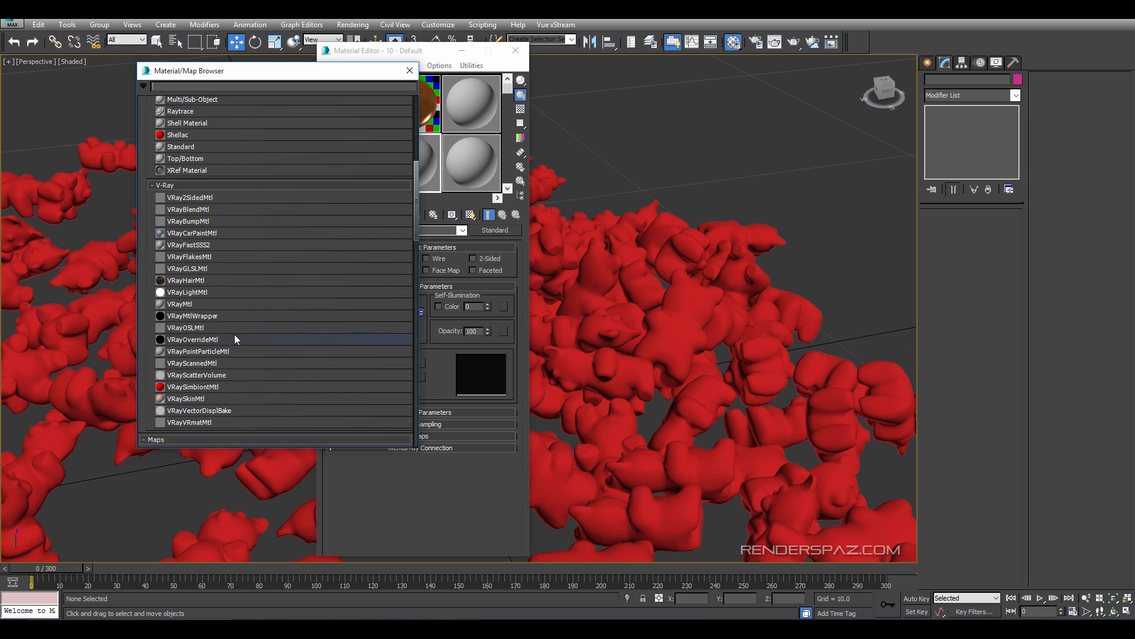
pyautogui.scroll(3, 234, 337)
pyautogui.scroll(2, 233, 339)
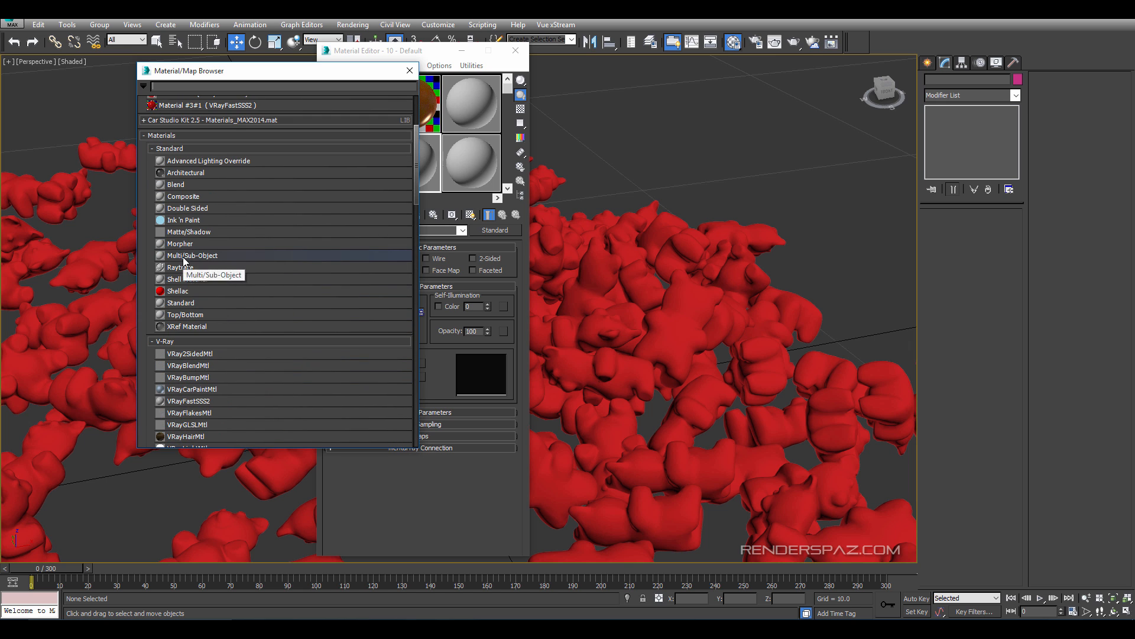
pyautogui.doubleClick(184, 256)
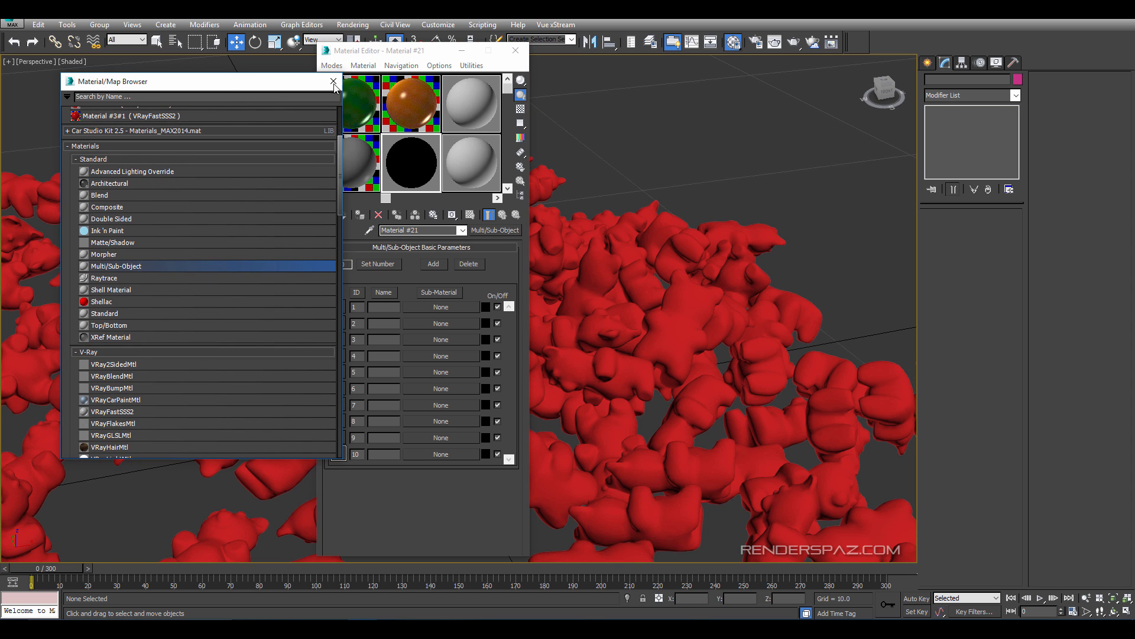
# Set the number of sub-materials in the Multi/Sub-Object material to 4.
pyautogui.click(371, 264)
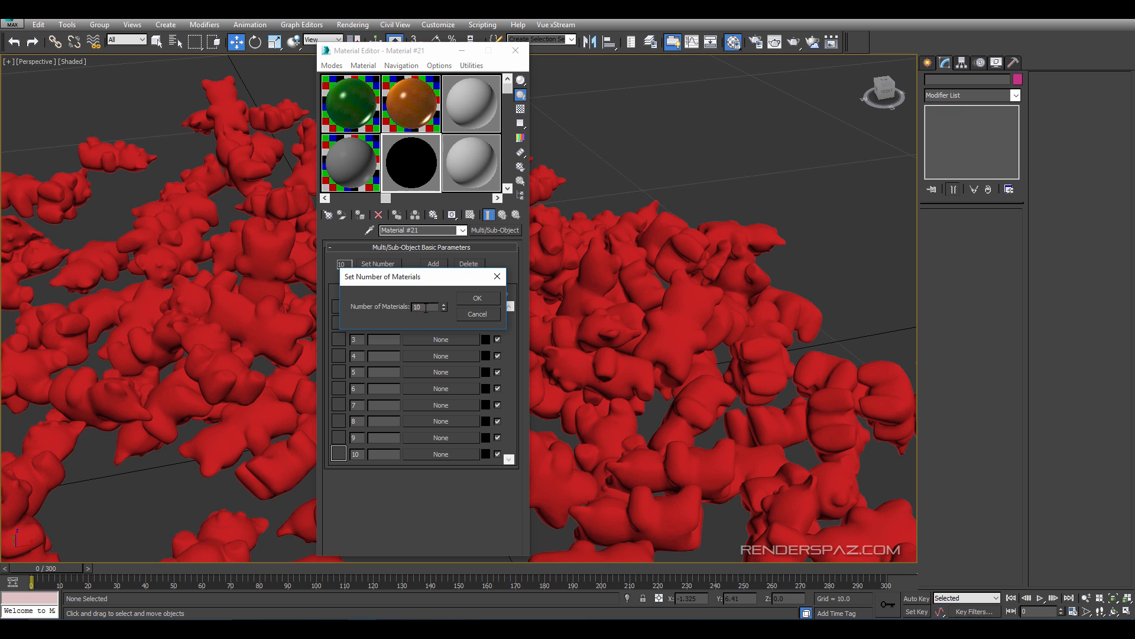
pyautogui.press('BackSpace')
pyautogui.write('4')
pyautogui.click(463, 301)
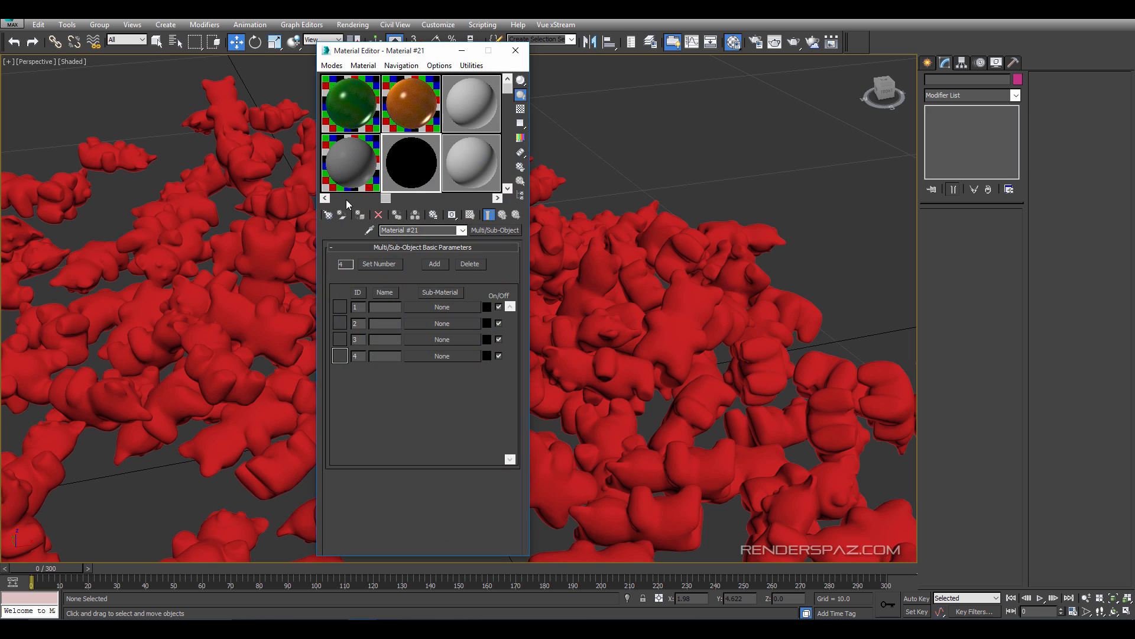
# Assign the gummy_bear_Red material as an instance to sub-material 1 of the Multi/Sub-Object material.
pyautogui.click(346, 199)
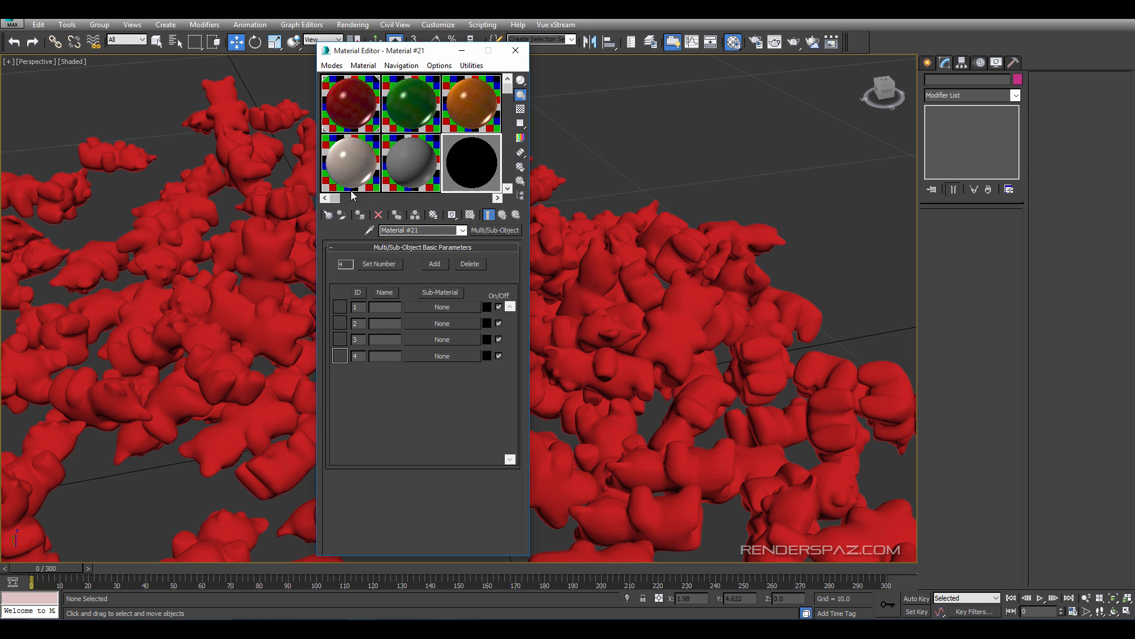
pyautogui.click(349, 102)
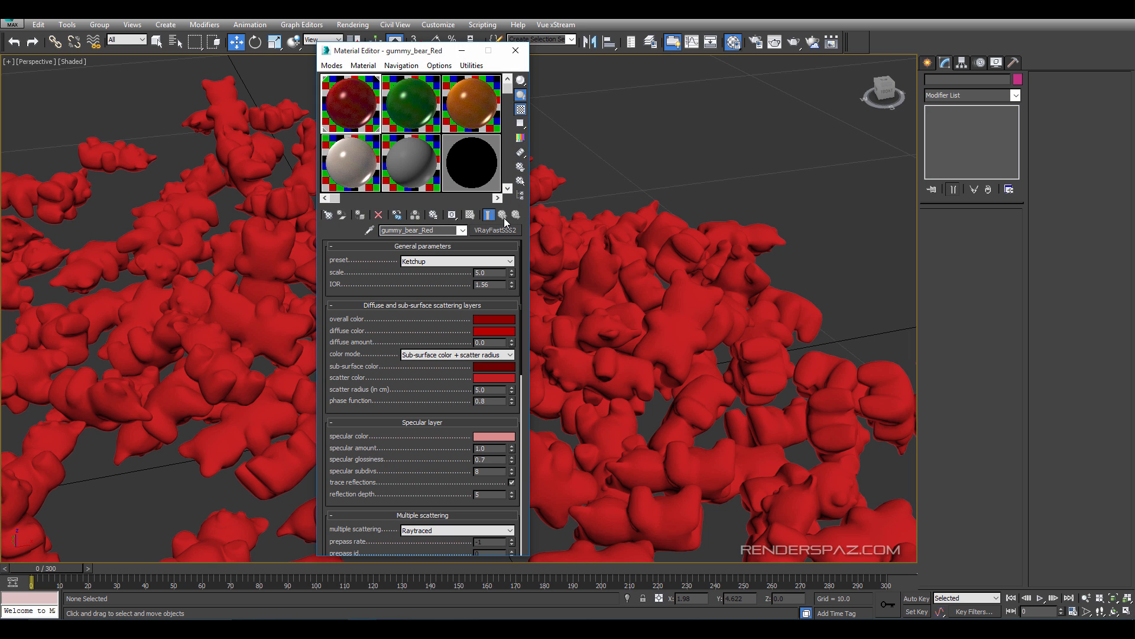
pyautogui.click(474, 162)
pyautogui.moveTo(339, 106); pyautogui.dragTo(422, 307)
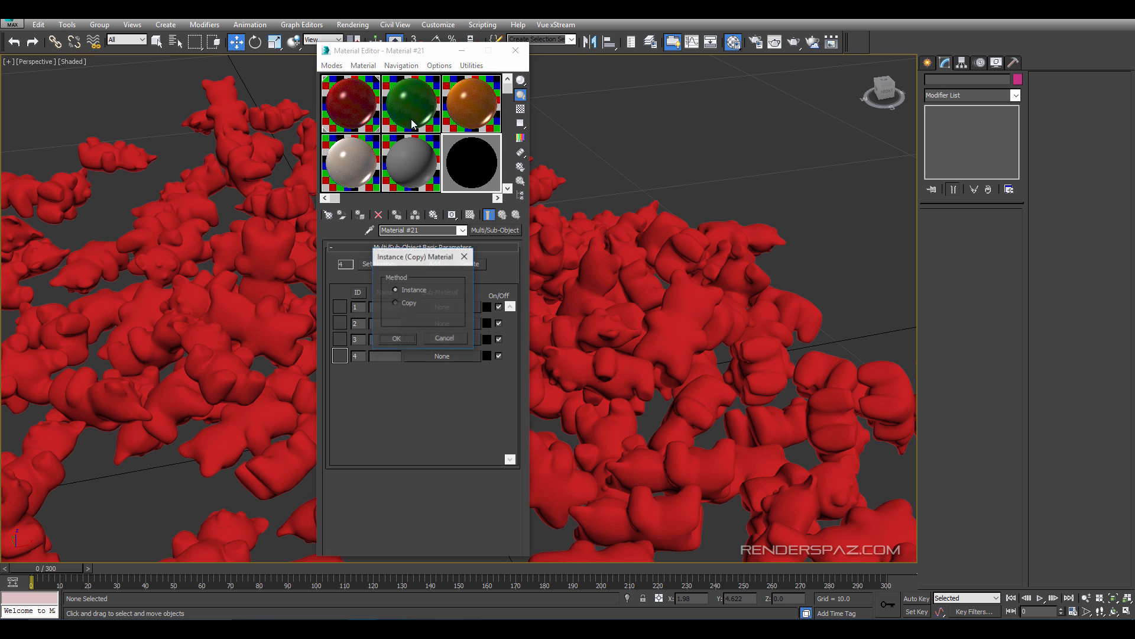
pyautogui.click(402, 337)
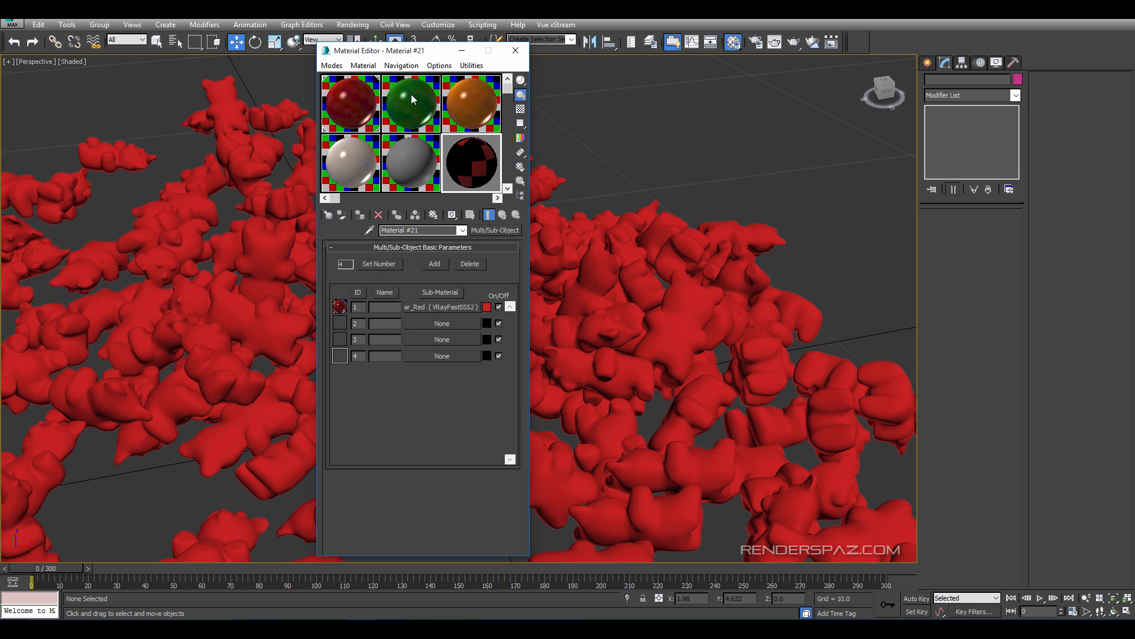
# Assign the green, orange and white gummy bear materials as instances to sub-materials 2, 3 and 4.
pyautogui.moveTo(413, 99); pyautogui.dragTo(446, 338)
pyautogui.click(408, 337)
pyautogui.click(384, 336)
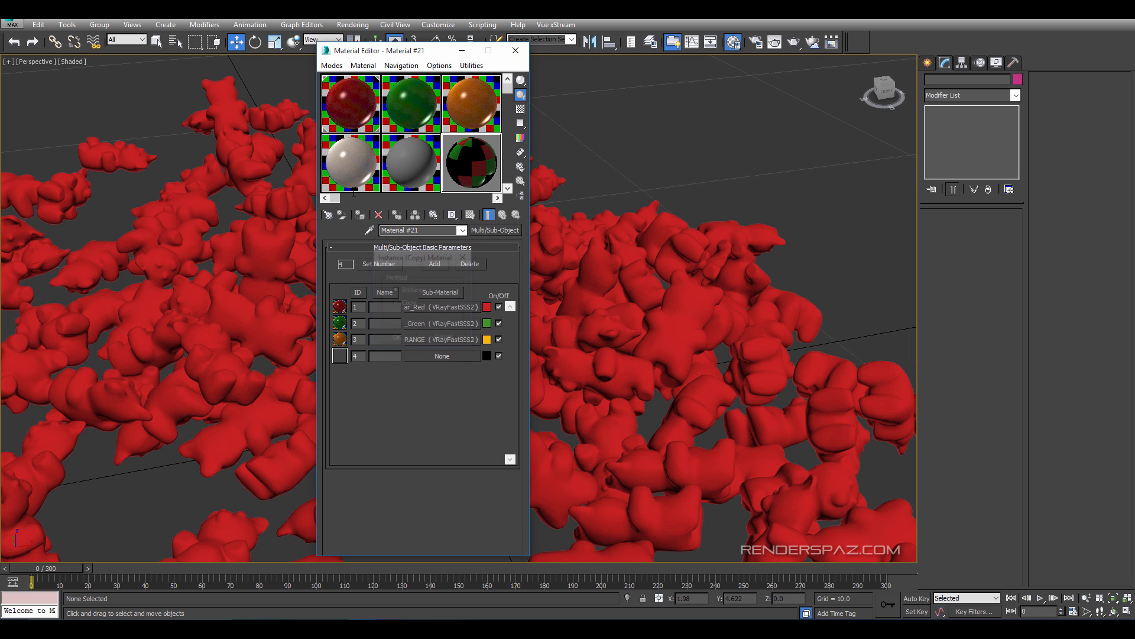
pyautogui.moveTo(351, 162); pyautogui.dragTo(420, 357)
pyautogui.click(389, 336)
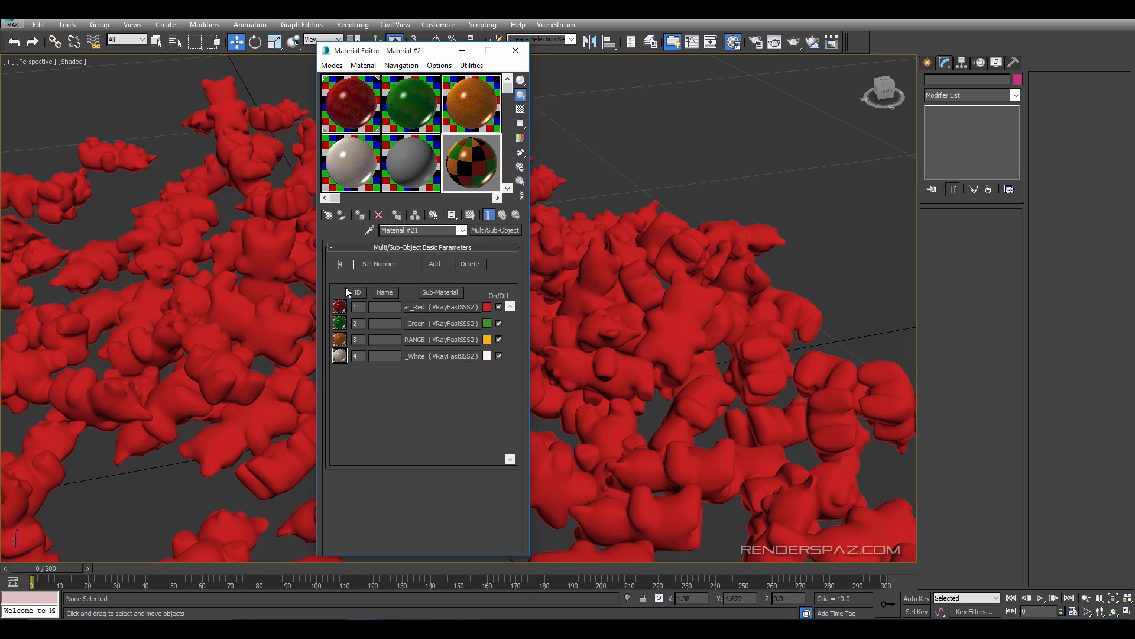
# Close the Material Editor and set MaterialByElement on Gummy_Bears to Random Distribution with an ID Count of 4.
pyautogui.click(514, 52)
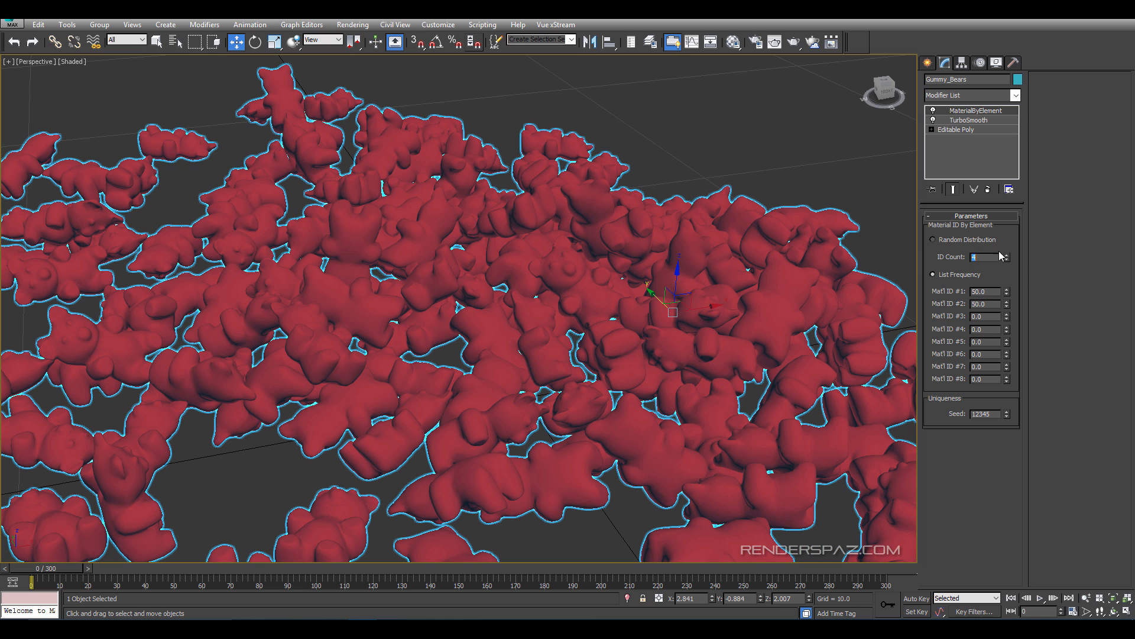
pyautogui.click(637, 122)
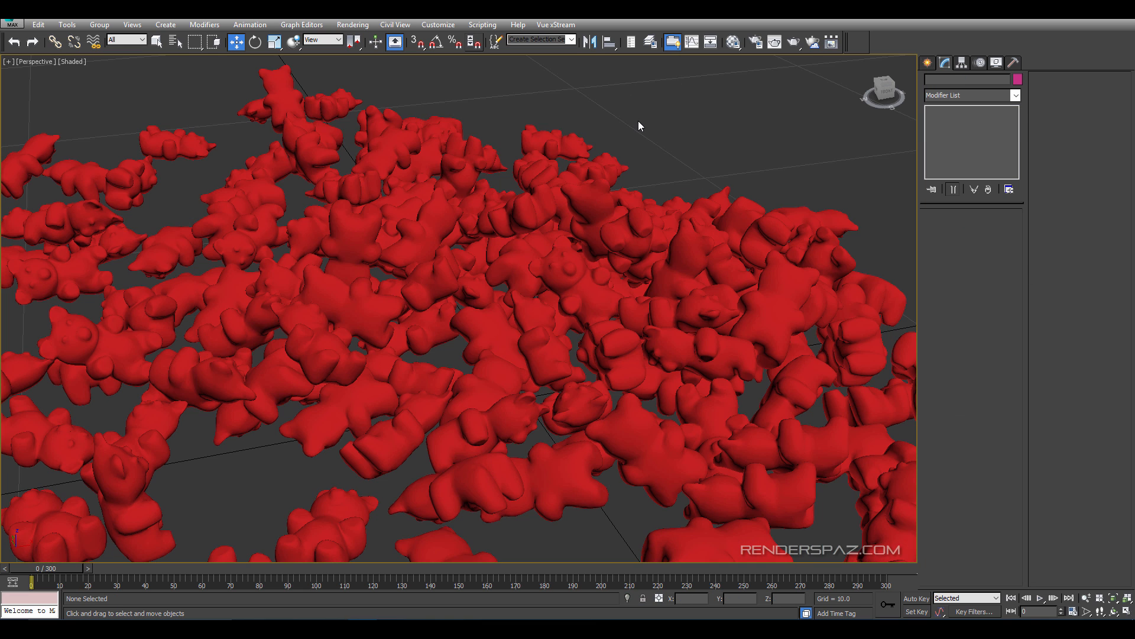
pyautogui.click(627, 264)
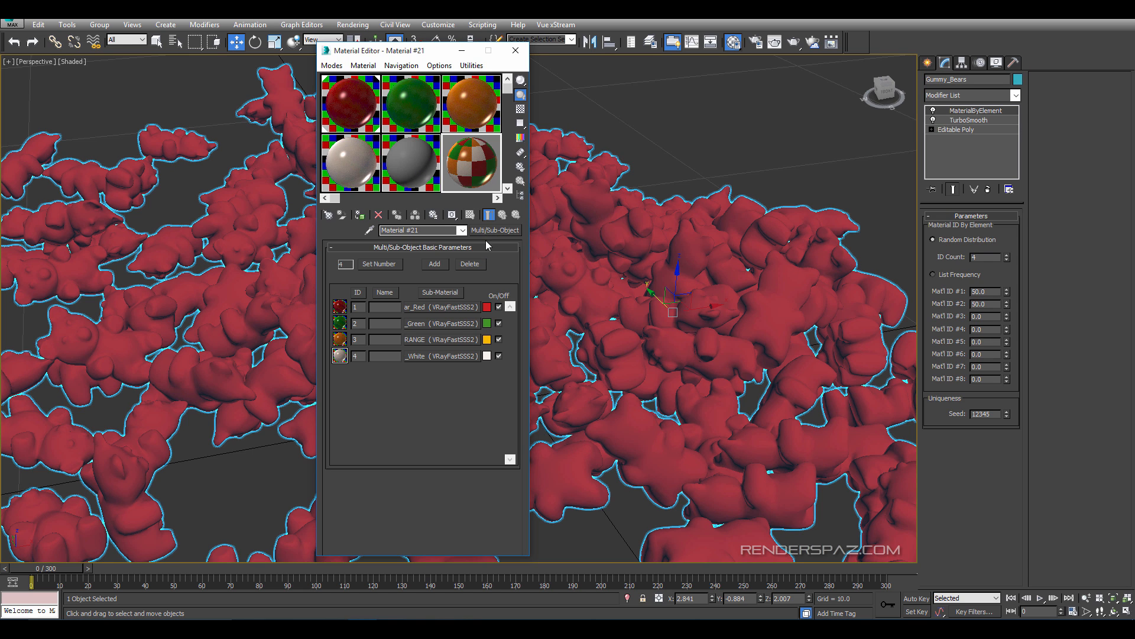
# Rename the Multi/Sub-Object material Gummy_Bear_Colors, assign it to the Gummy_Bears mesh and close the Material Editor.
pyautogui.click(420, 231)
pyautogui.press('Delete')
pyautogui.write('Gummy_Bear_Colors')
pyautogui.moveTo(470, 166); pyautogui.dragTo(623, 381)
pyautogui.click(515, 51)
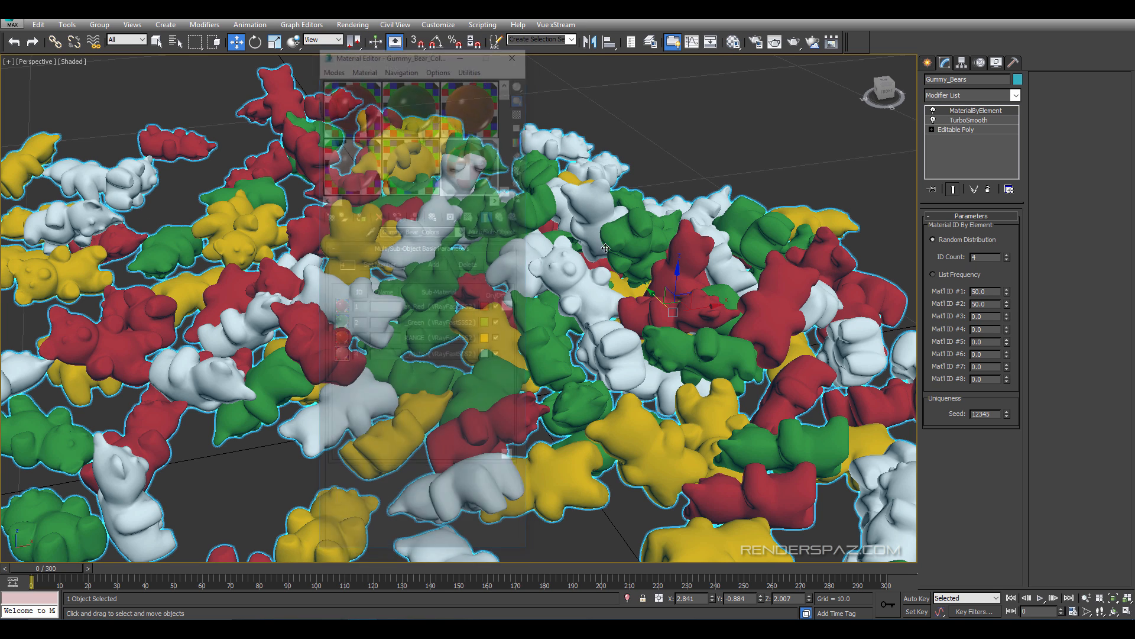
# Examine the colour distribution across the deselected gummy bear pile from afar and close up.
pyautogui.moveTo(473, 366); pyautogui.dragTo(427, 324, button='middle')
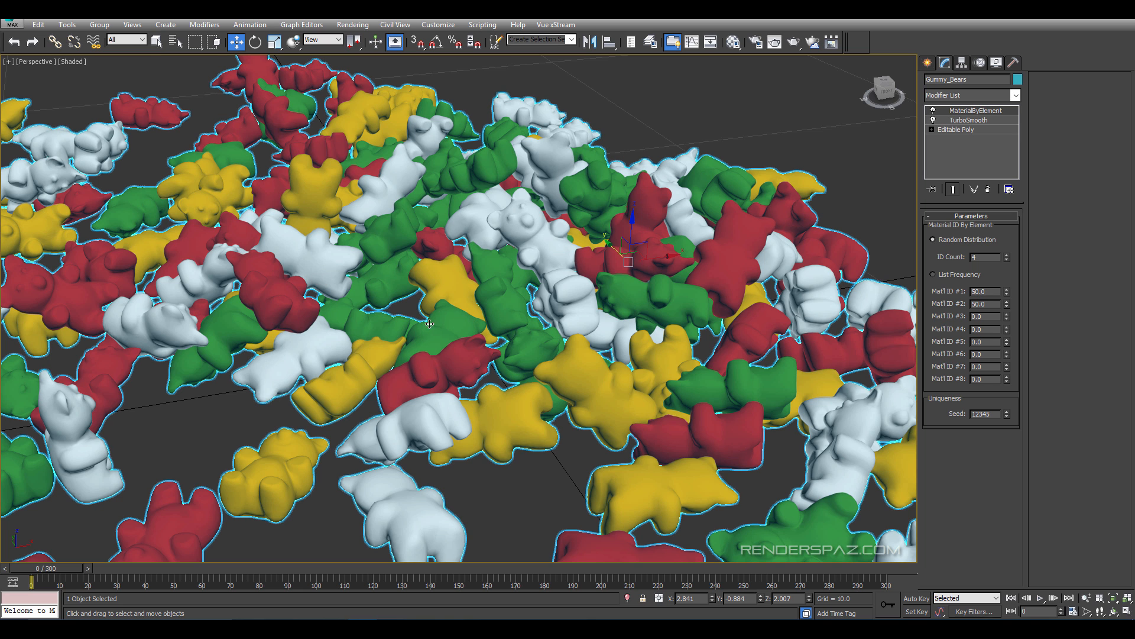
pyautogui.moveTo(354, 282); pyautogui.dragTo(398, 294, button='middle')
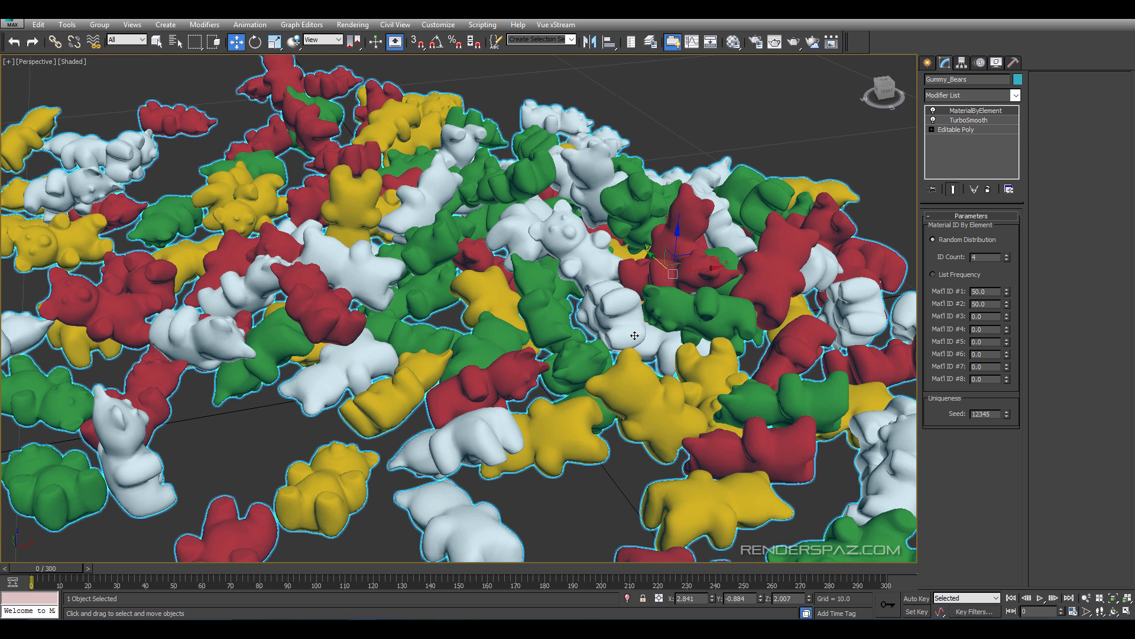
pyautogui.moveTo(695, 316); pyautogui.dragTo(621, 309, button='middle')
pyautogui.scroll(-15, 622, 339)
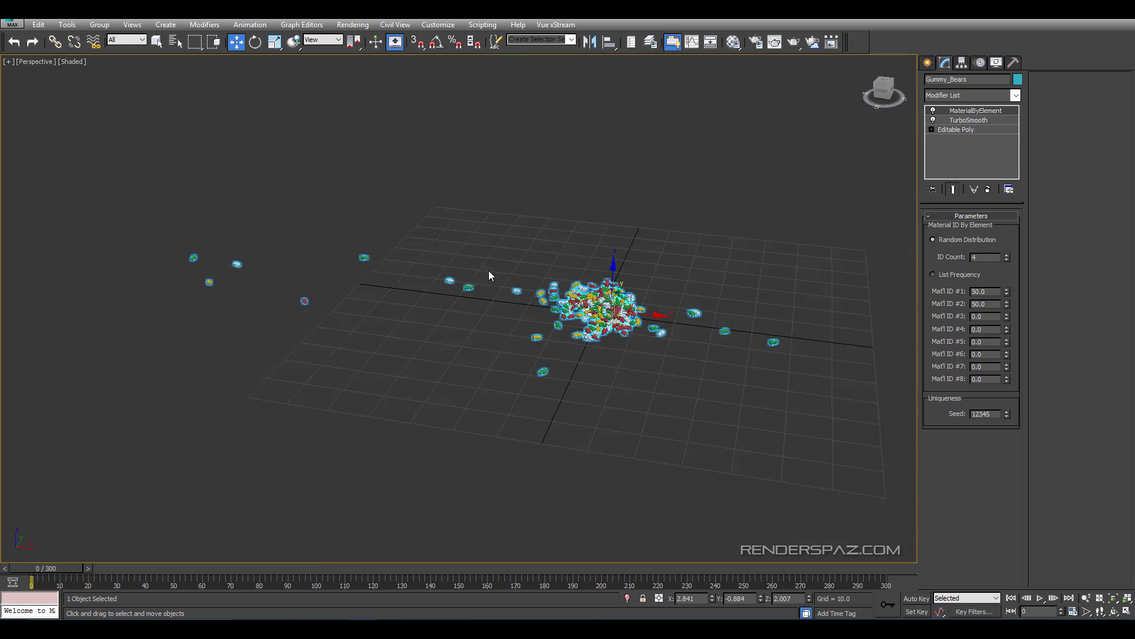
pyautogui.click(525, 347)
pyautogui.scroll(12, 628, 379)
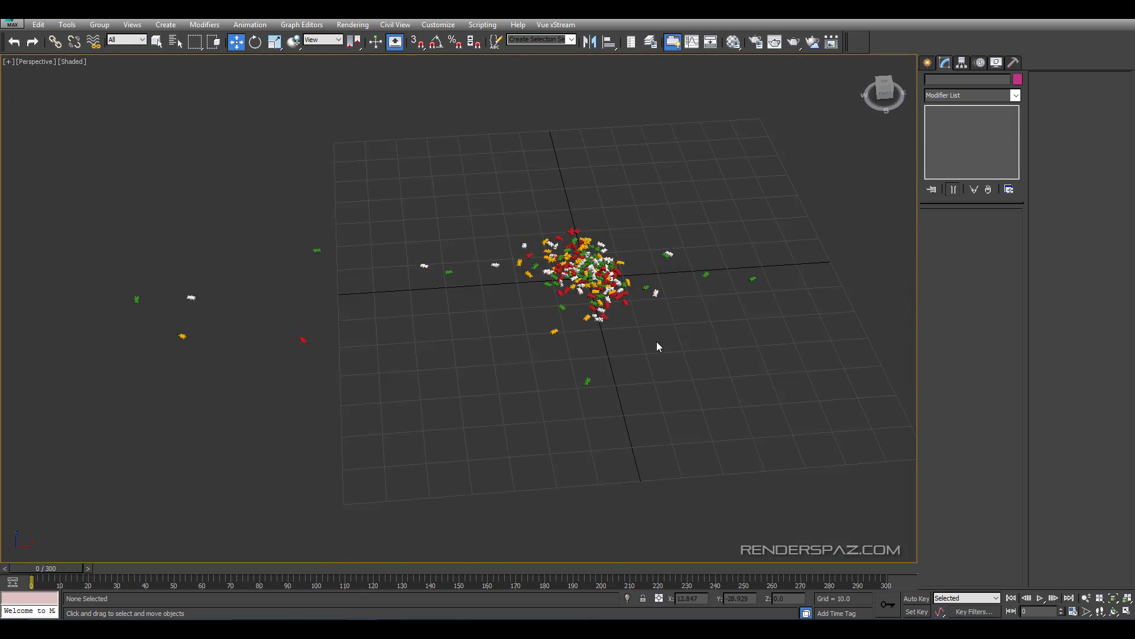
pyautogui.scroll(5, 628, 389)
pyautogui.keyDown('alt'); pyautogui.moveTo(582, 435); pyautogui.dragTo(540, 398, button='middle'); pyautogui.keyUp('alt')
pyautogui.scroll(3, 540, 398)
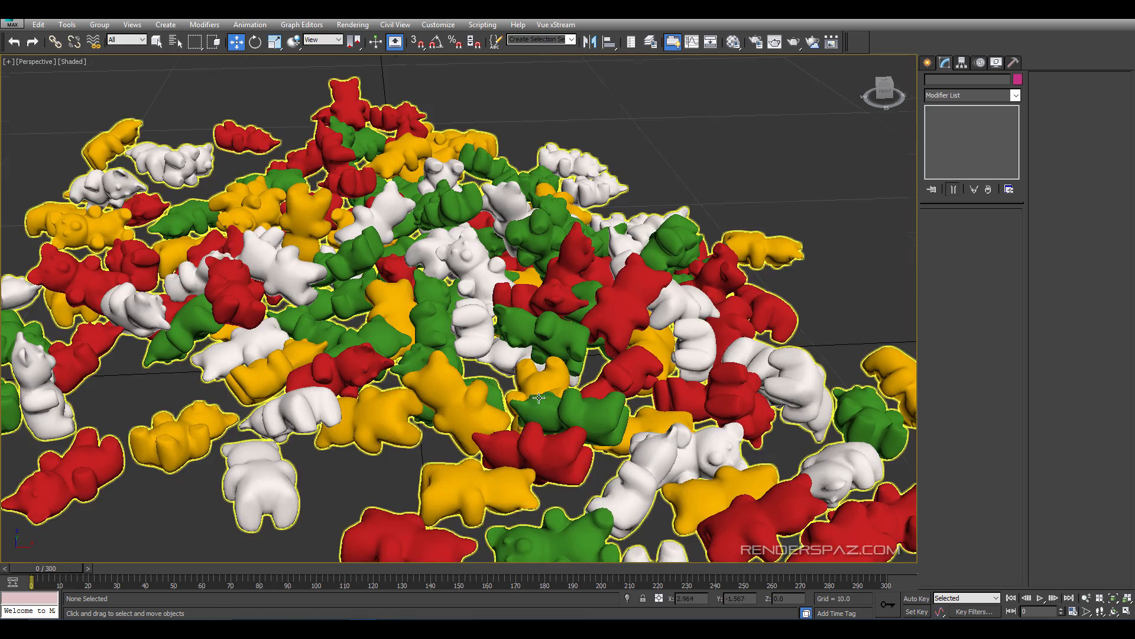
pyautogui.moveTo(463, 415); pyautogui.dragTo(583, 442, button='middle')
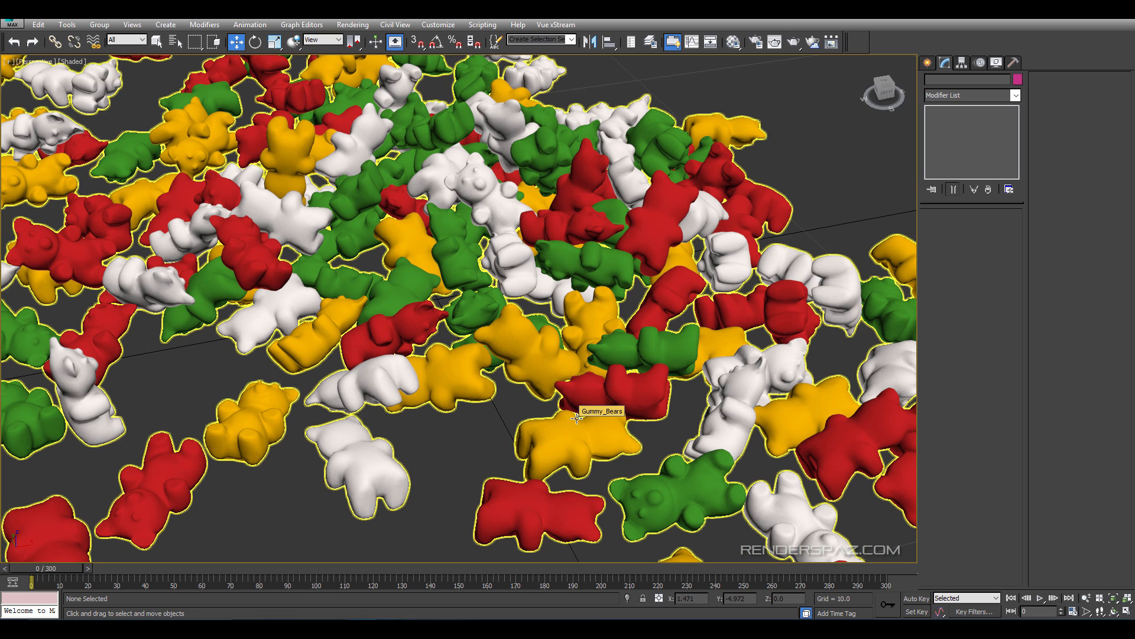
pyautogui.moveTo(450, 210); pyautogui.dragTo(471, 264, button='middle')
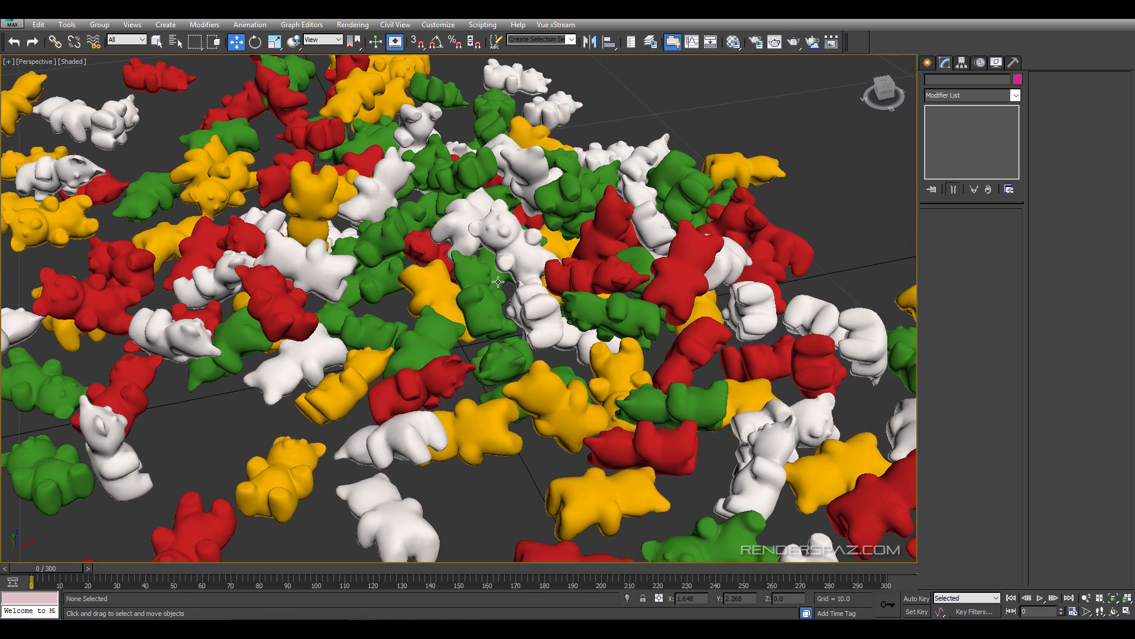
pyautogui.scroll(5, 488, 294)
pyautogui.scroll(-3, 566, 289)
pyautogui.scroll(3, 566, 289)
# Reselect Gummy_Bears and set the MaterialByElement Seed to 12260 for a different random colour distribution.
pyautogui.click(530, 207)
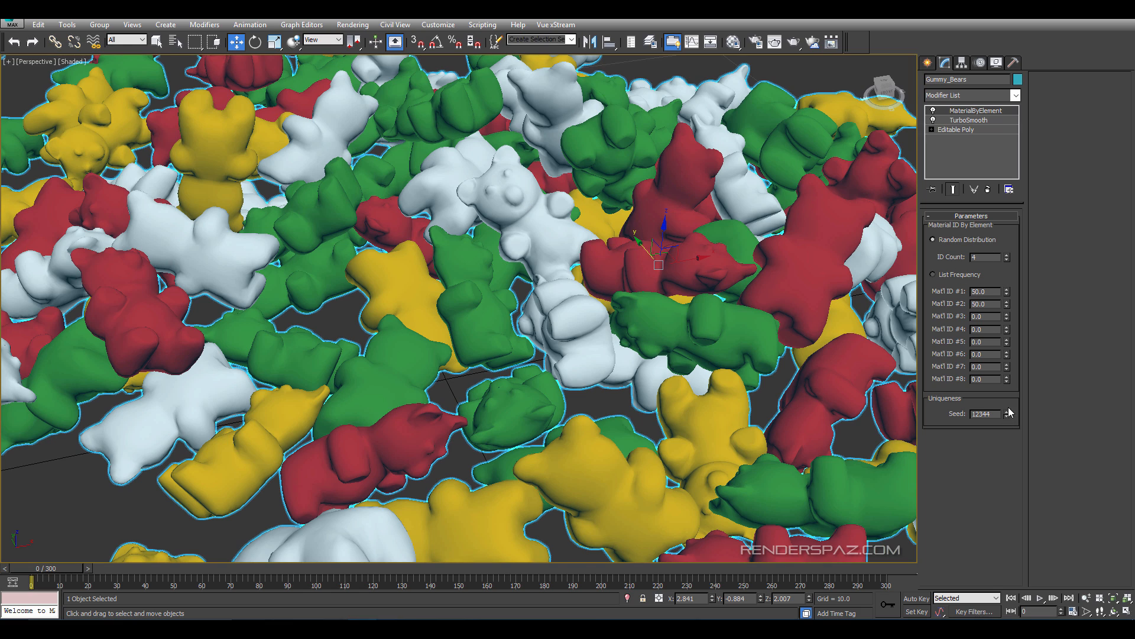
pyautogui.moveTo(1008, 408); pyautogui.dragTo(916, 447)
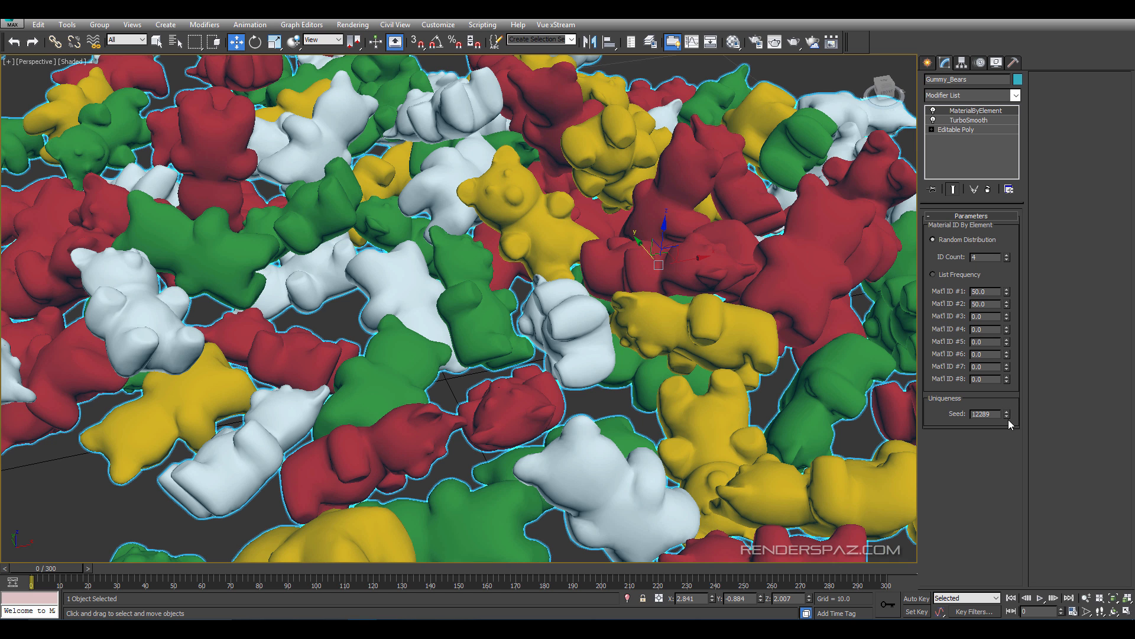
pyautogui.moveTo(1006, 417); pyautogui.dragTo(1006, 433)
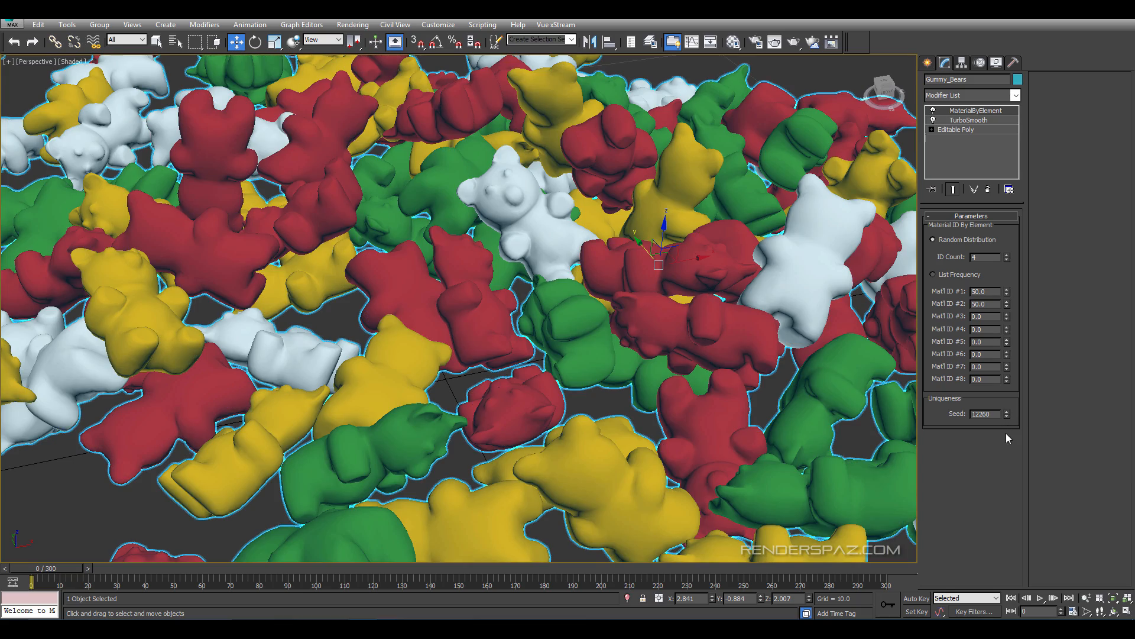
# Frame a close-up of the gummy bear pile and create a physical camera from that perspective view.
pyautogui.moveTo(444, 251); pyautogui.dragTo(444, 279, button='middle')
pyautogui.moveTo(567, 359); pyautogui.dragTo(560, 315, button='middle')
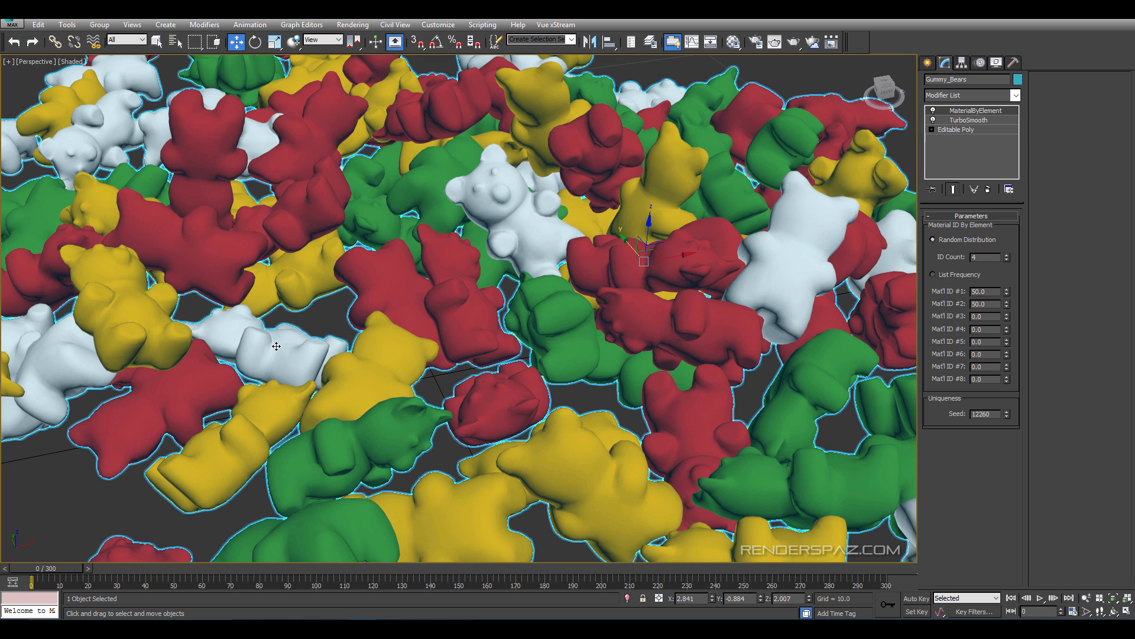
pyautogui.moveTo(512, 297)
pyautogui.mouseDown(button='middle')
pyautogui.moveTo(502, 369)
pyautogui.moveTo(518, 298)
pyautogui.mouseUp(button='middle')
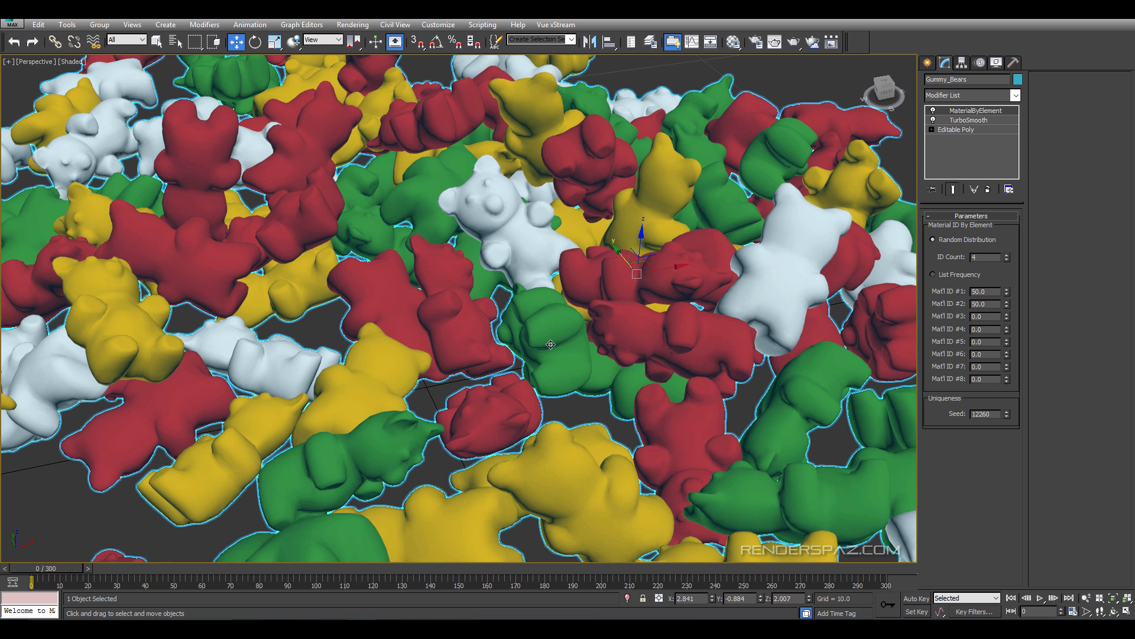
pyautogui.hotkey('ctrl', 'c')
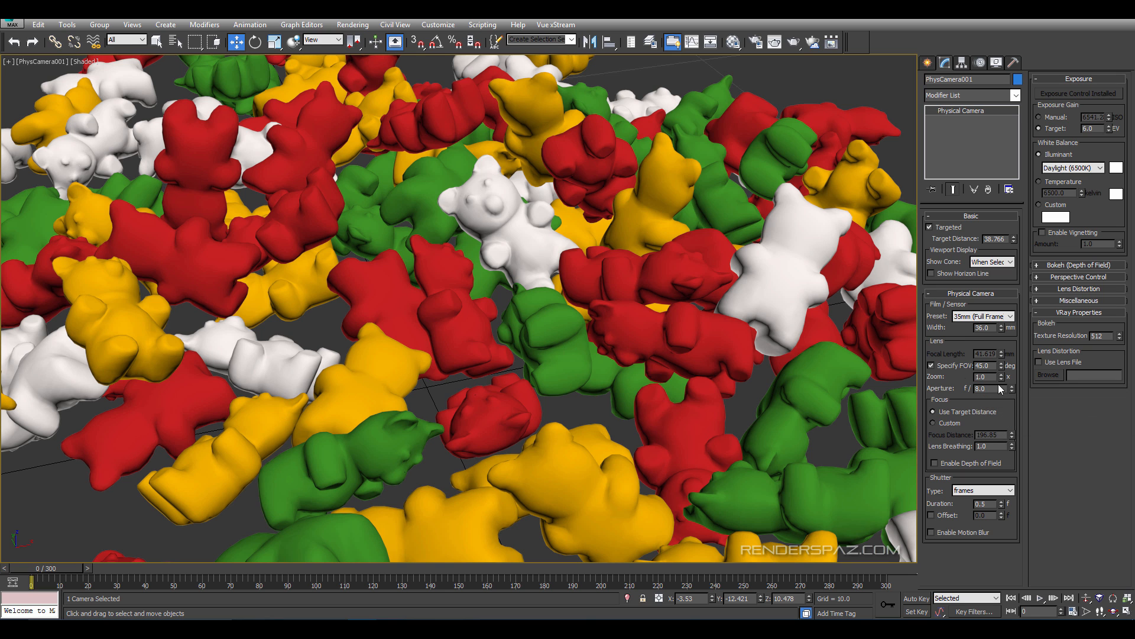
# Create a VRayPlane to the left of the gummy bear pile in the Top view.
pyautogui.press('t')
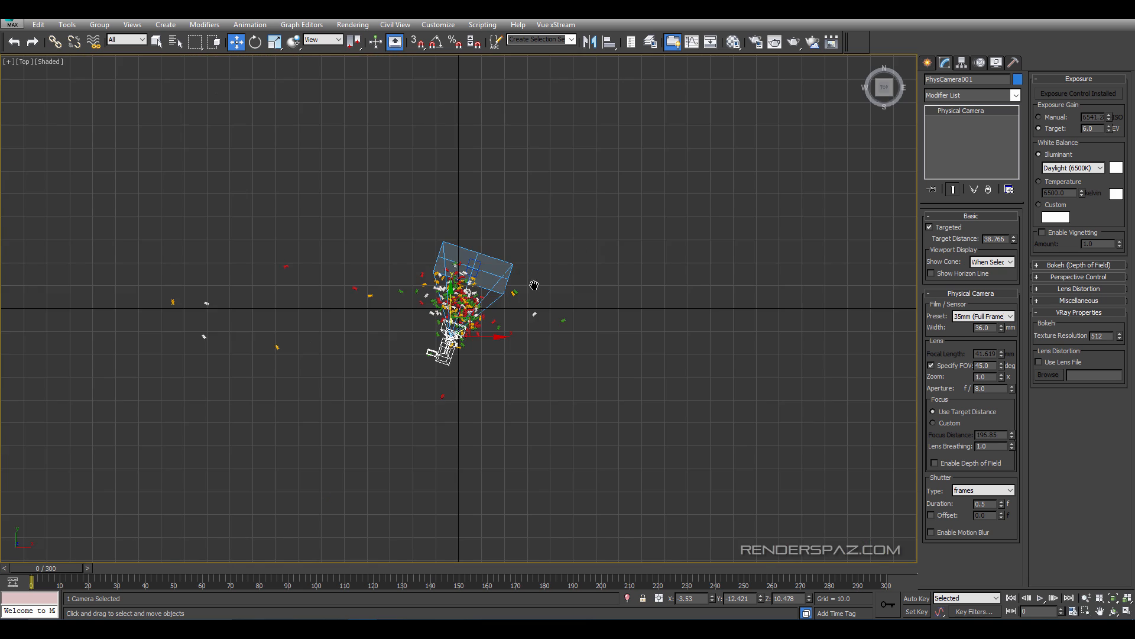
pyautogui.scroll(6, 515, 332)
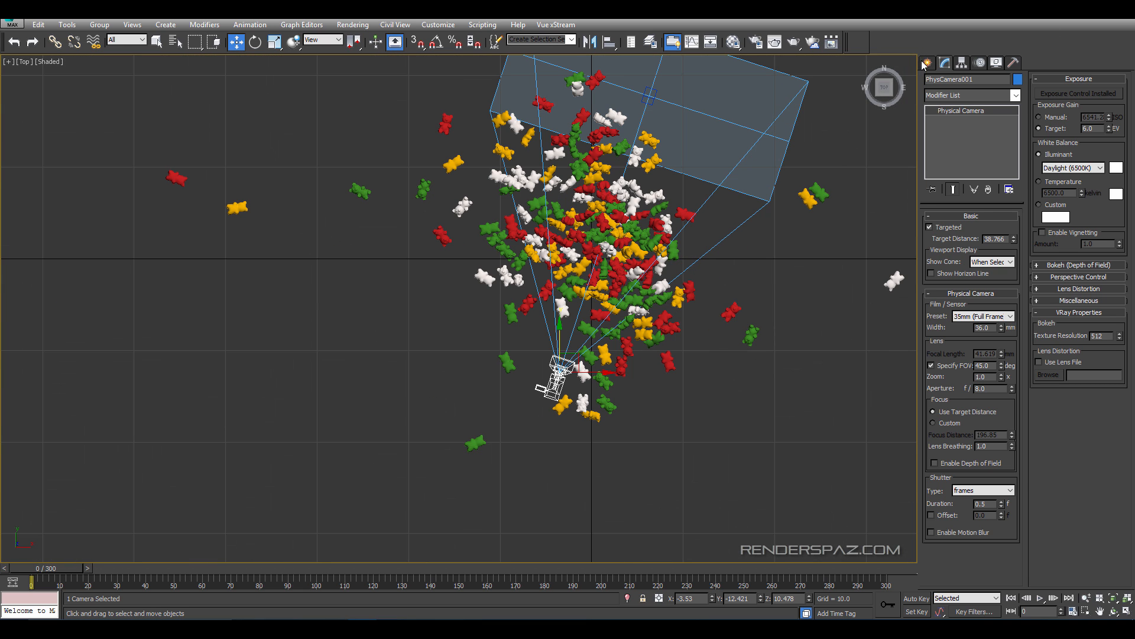
pyautogui.click(926, 63)
pyautogui.click(973, 97)
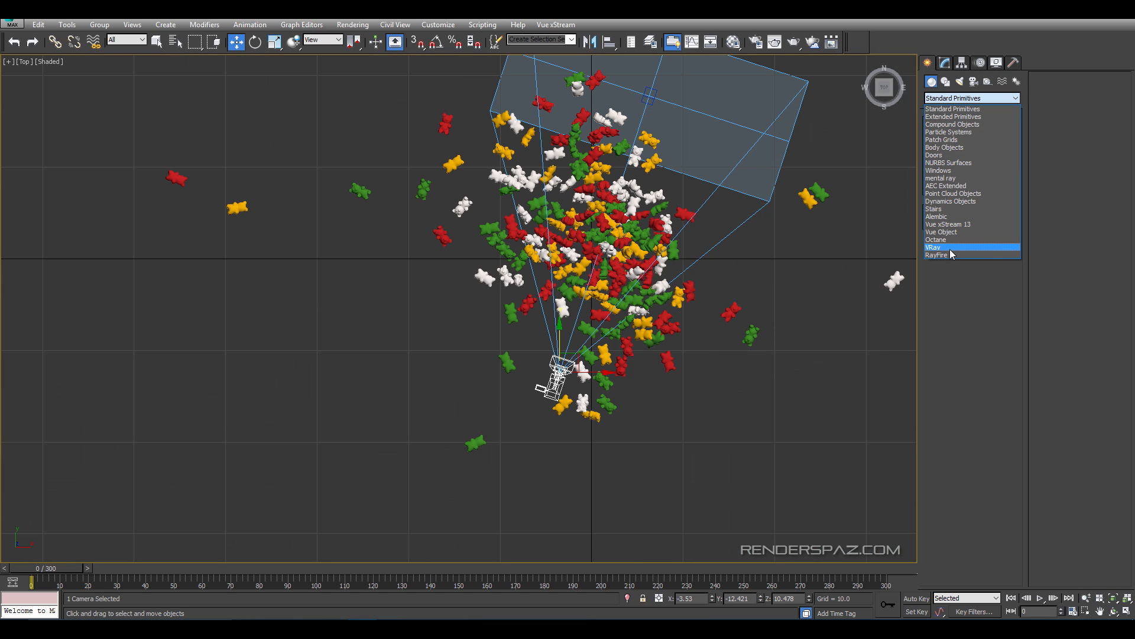
pyautogui.click(949, 247)
pyautogui.click(979, 160)
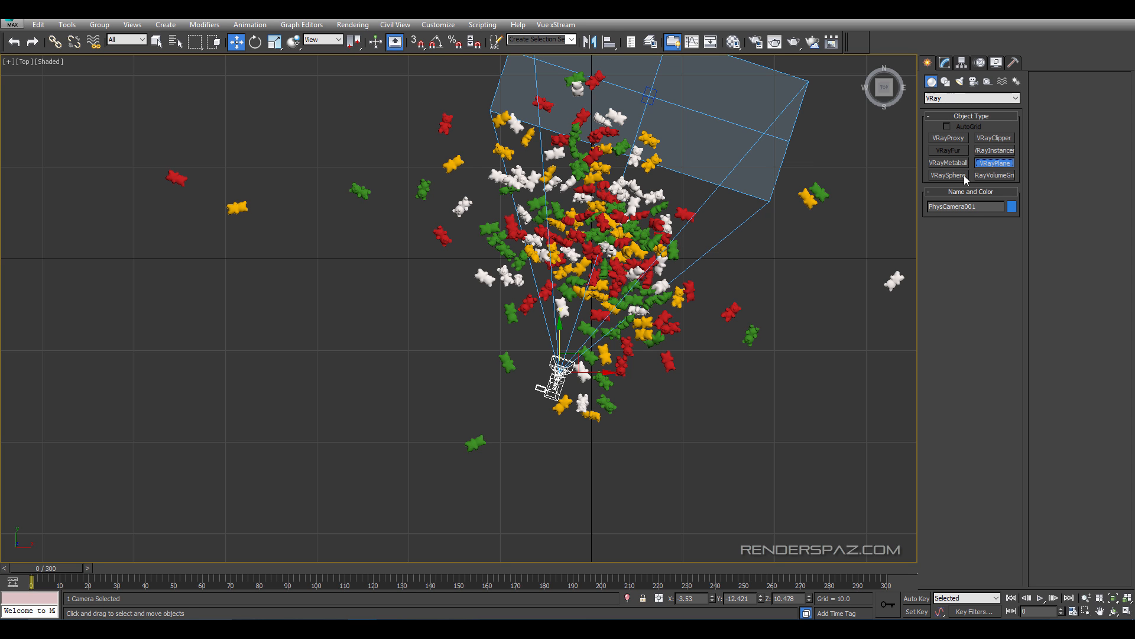
pyautogui.click(294, 283)
pyautogui.rightClick(418, 393)
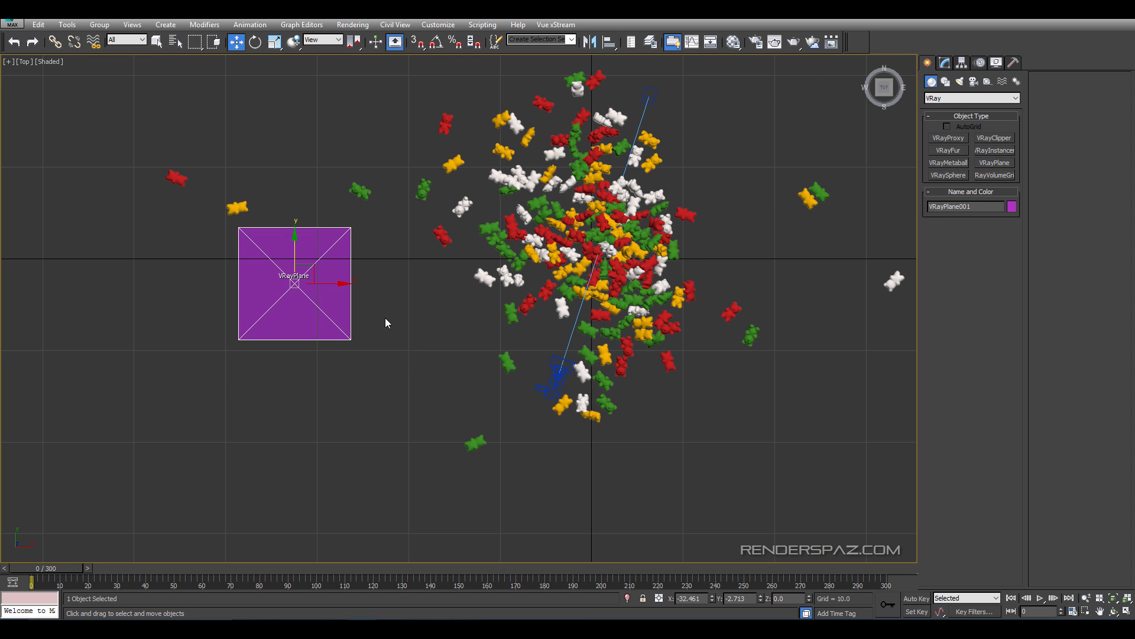
# Open the 08 - Default VRayMtl in the Material Editor and check its diffuse and reflection colours.
pyautogui.press('m')
pyautogui.click(411, 165)
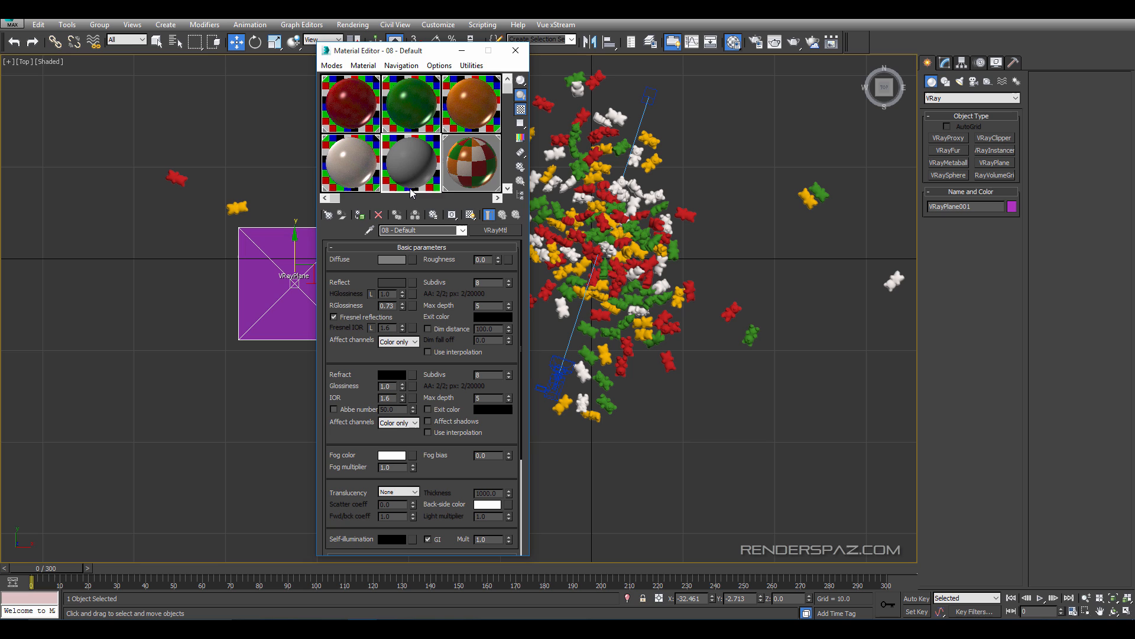
pyautogui.click(396, 260)
pyautogui.click(471, 188)
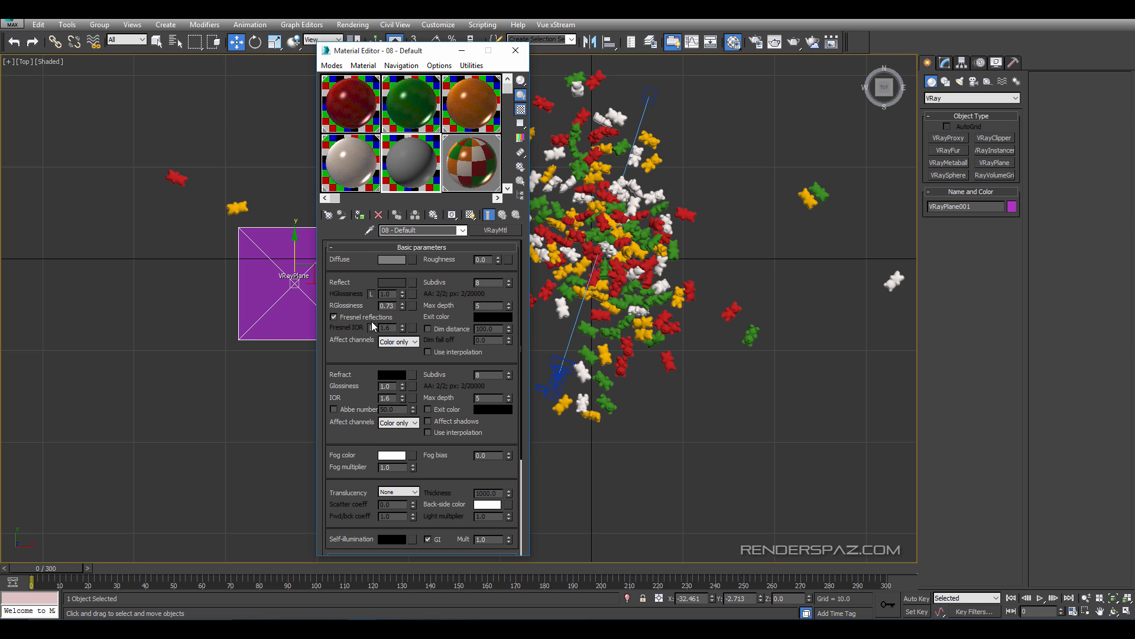
pyautogui.click(388, 278)
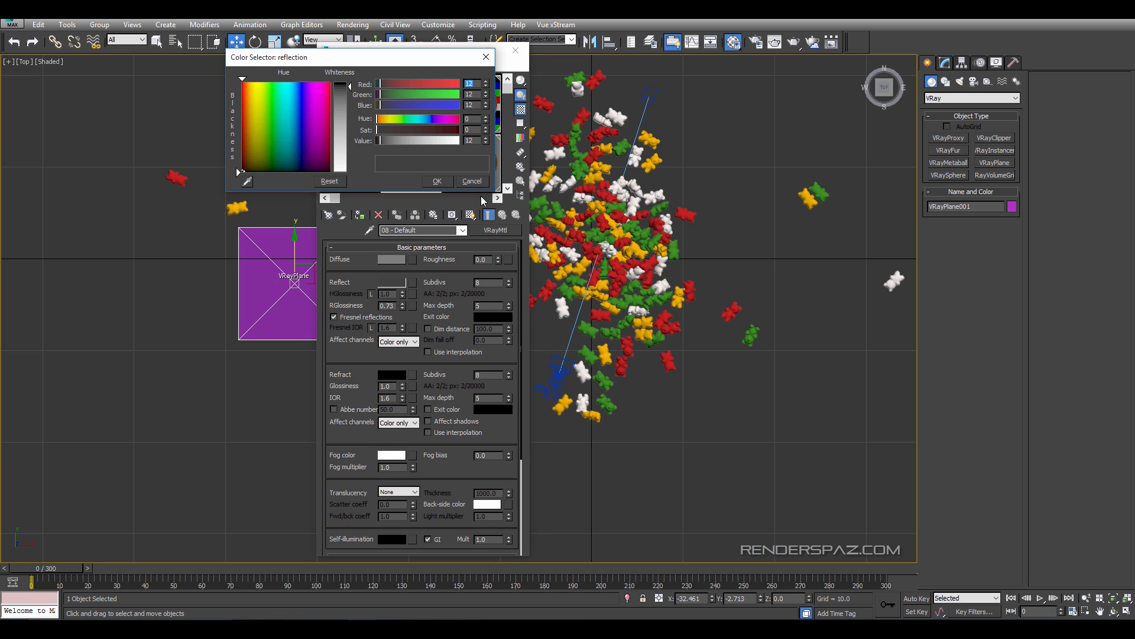
pyautogui.click(472, 181)
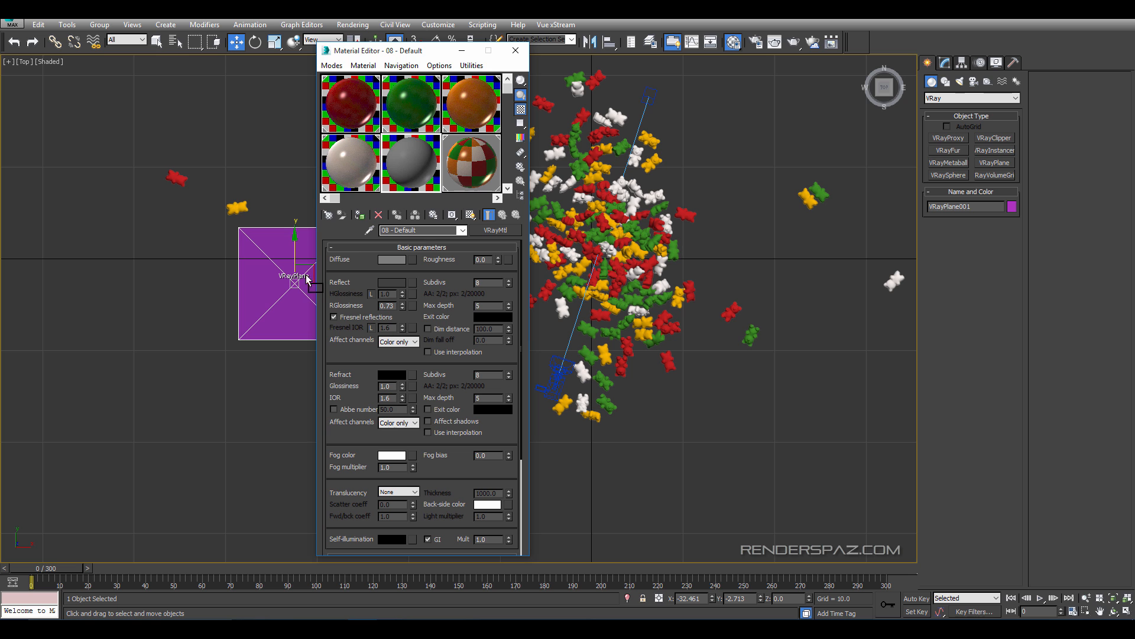
# Assign the 08 - Default material to the VRayPlane and close the Material Editor.
pyautogui.click(291, 297)
pyautogui.press('F3')
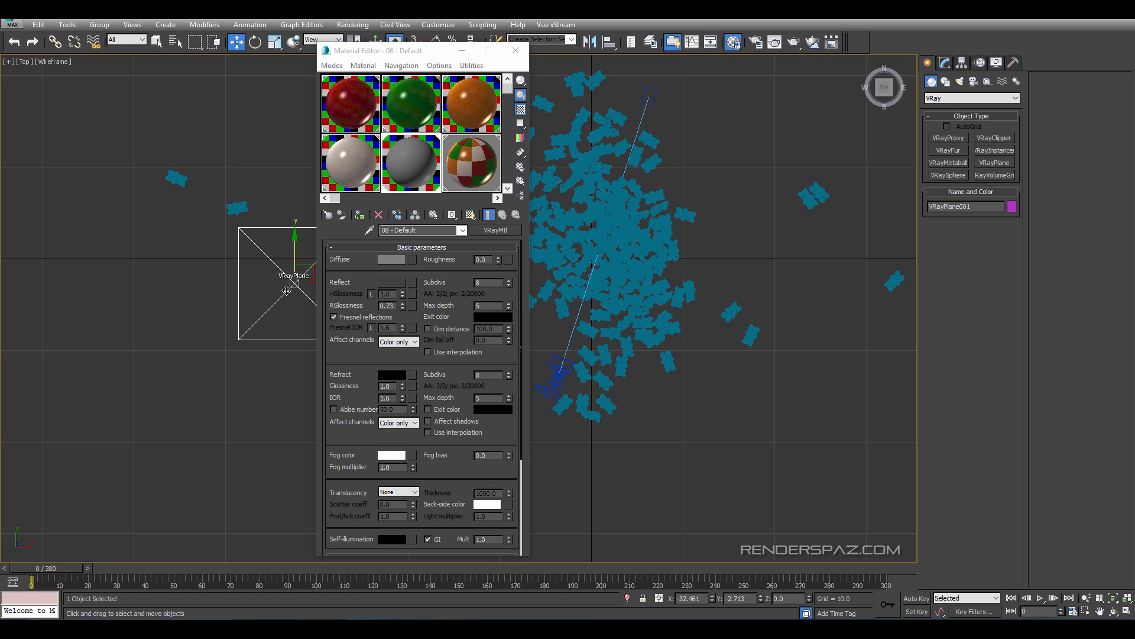
pyautogui.press('F3')
pyautogui.click(516, 51)
# Show the camera view and set the render output size to HDTV (video) at 600 x 338.
pyautogui.press('c')
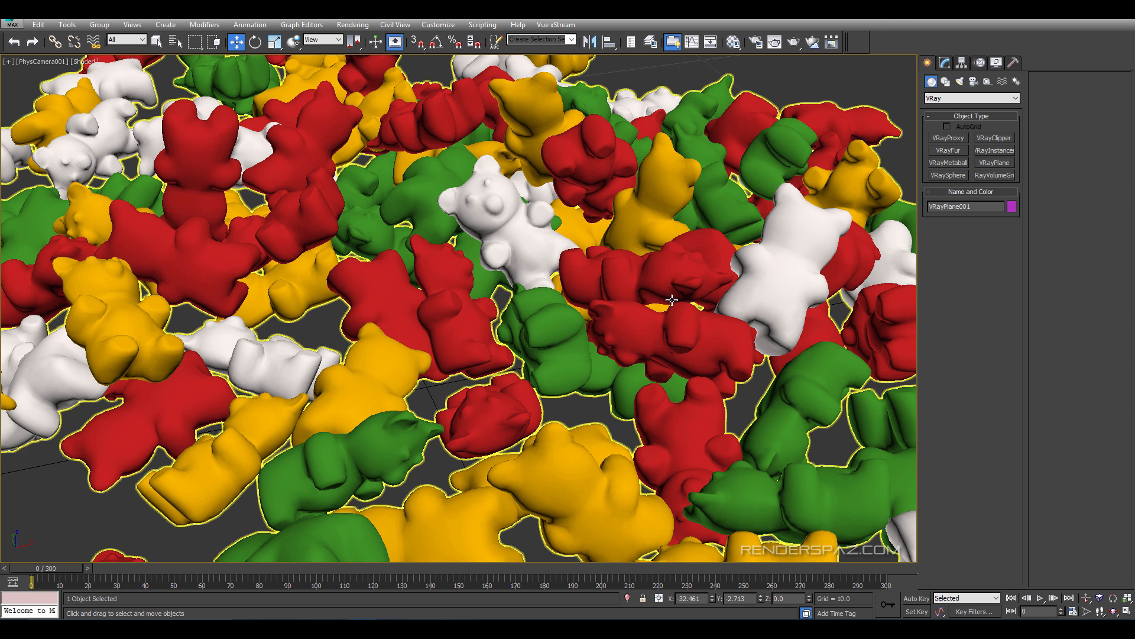
pyautogui.click(356, 25)
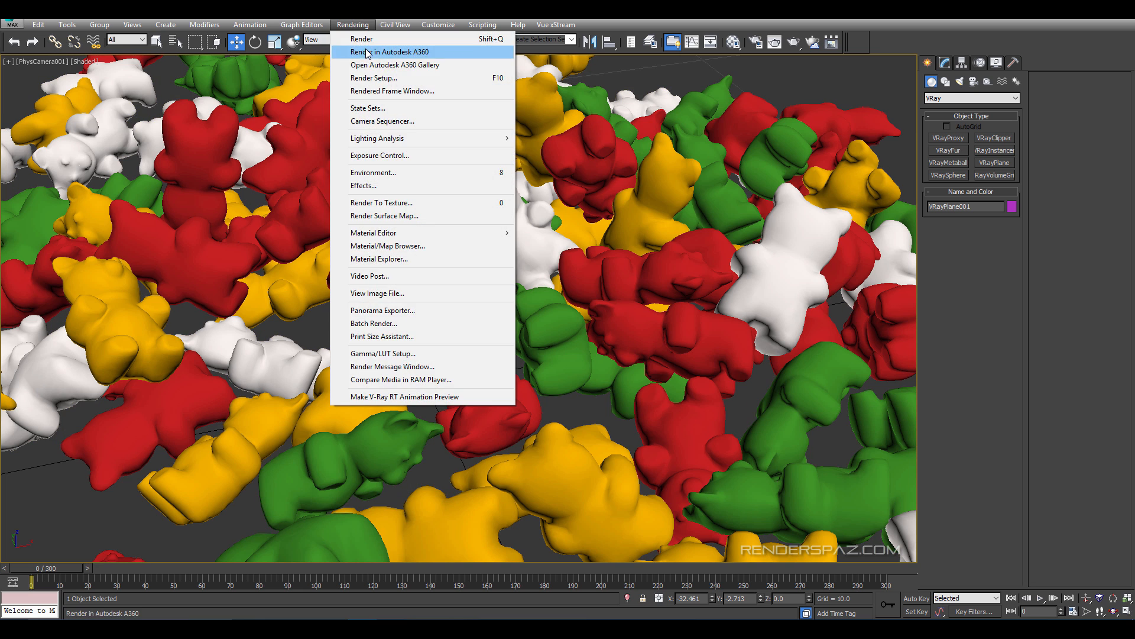
pyautogui.click(380, 80)
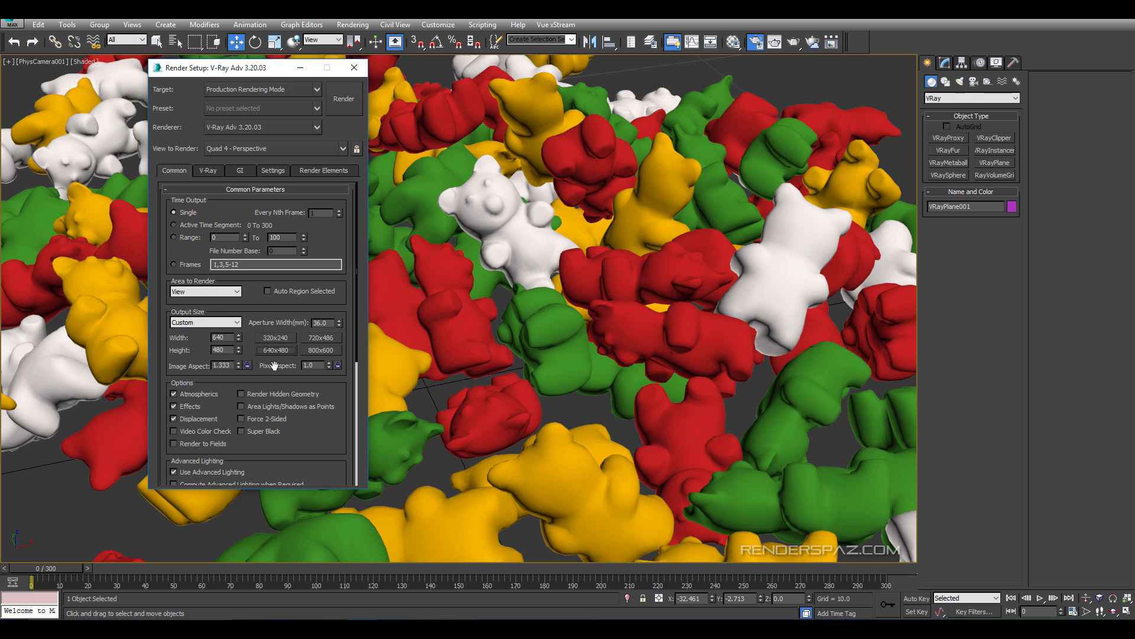
pyautogui.click(235, 322)
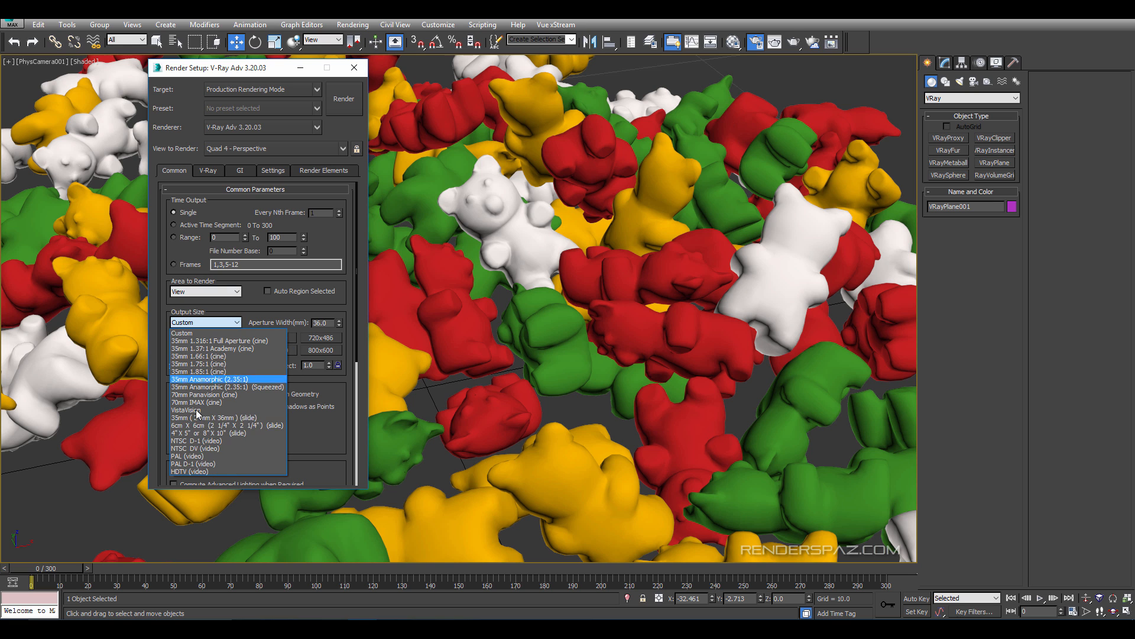
pyautogui.click(195, 471)
pyautogui.click(314, 337)
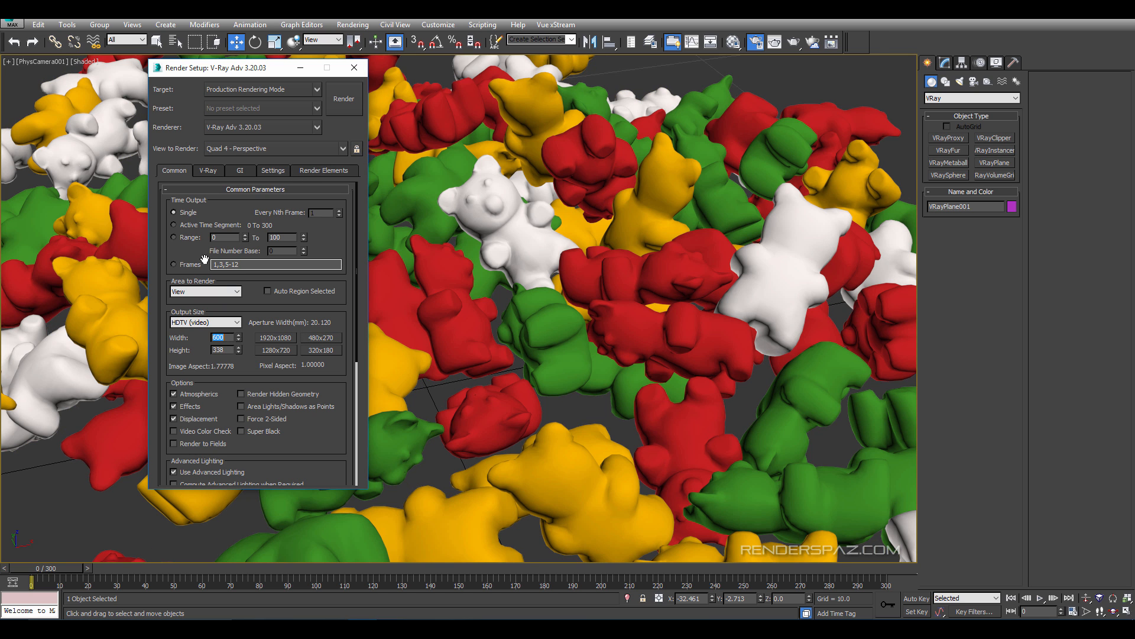
# Check the V-Ray image sampler, the GI engines and the common render parameters.
pyautogui.click(199, 171)
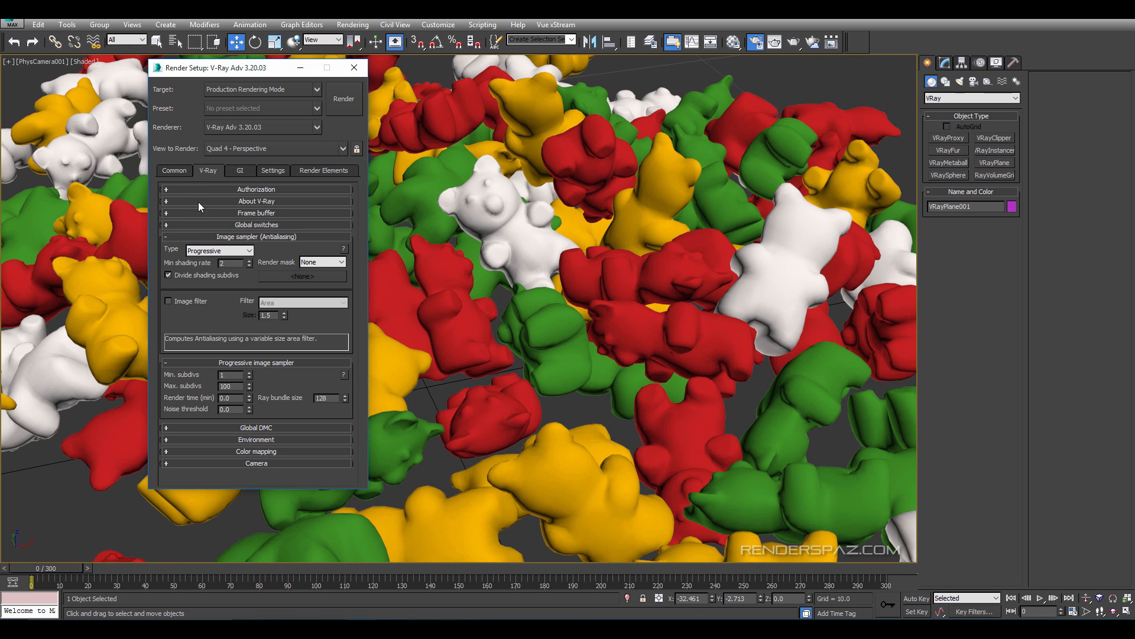
pyautogui.click(254, 237)
pyautogui.click(244, 249)
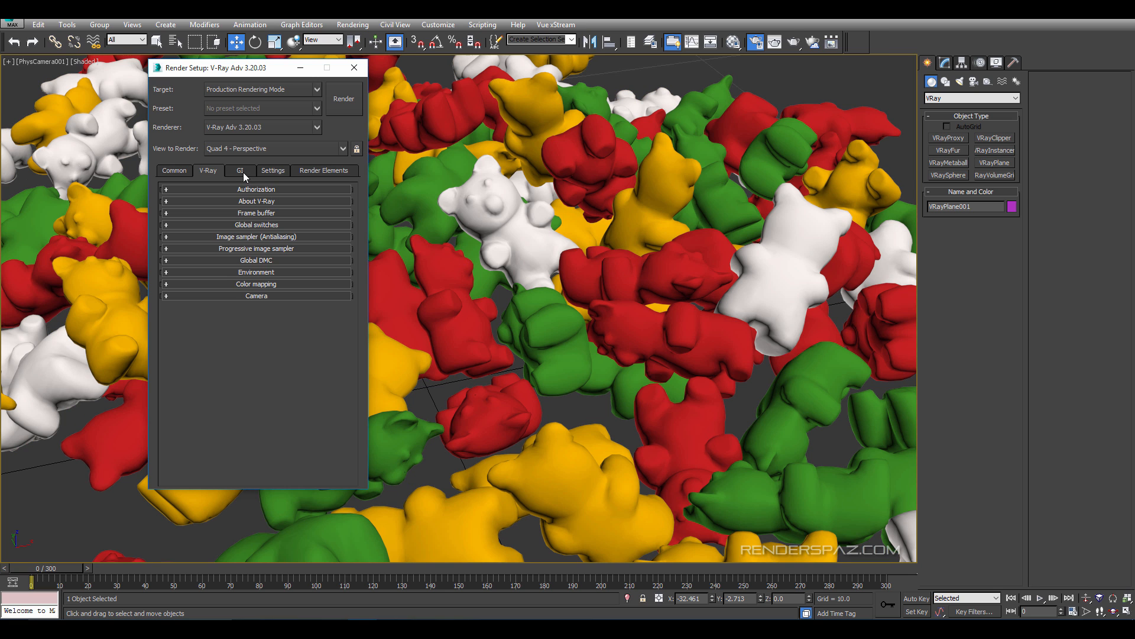
pyautogui.click(241, 171)
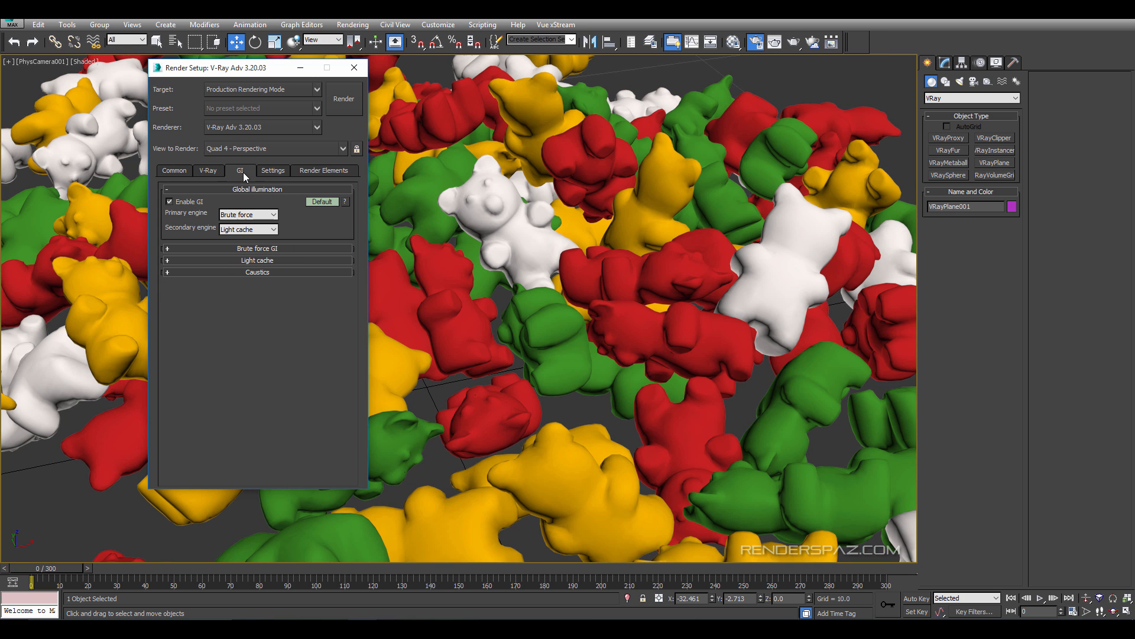
pyautogui.click(175, 171)
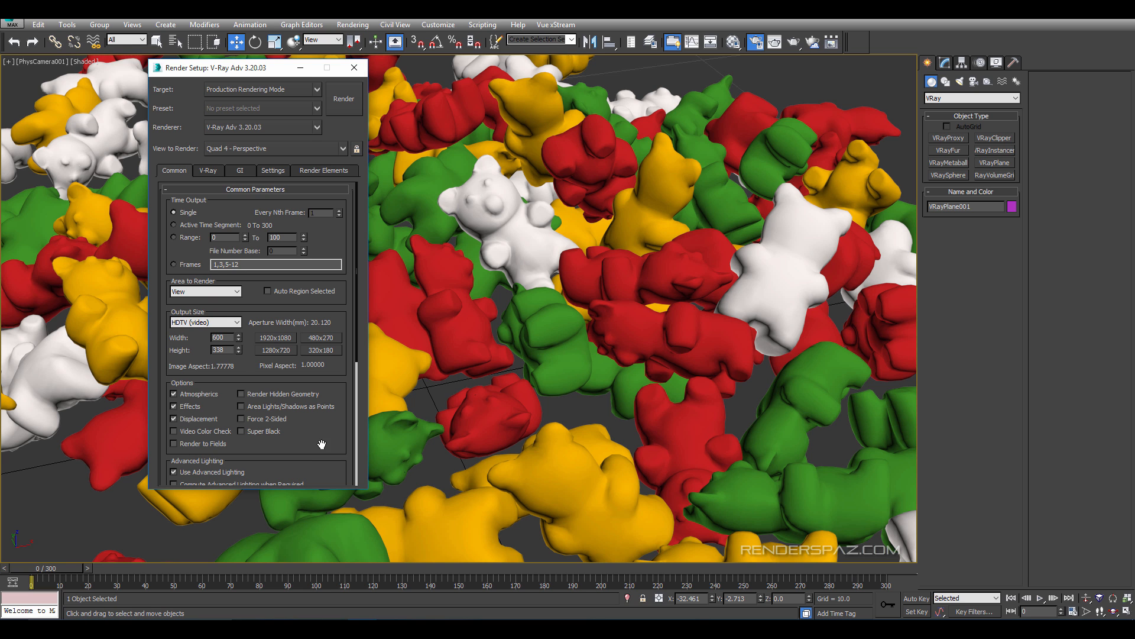
pyautogui.scroll(-5, 321, 444)
pyautogui.scroll(5, 322, 444)
# Start a test render of the physical camera view, stop it and close the render setup.
pyautogui.click(346, 104)
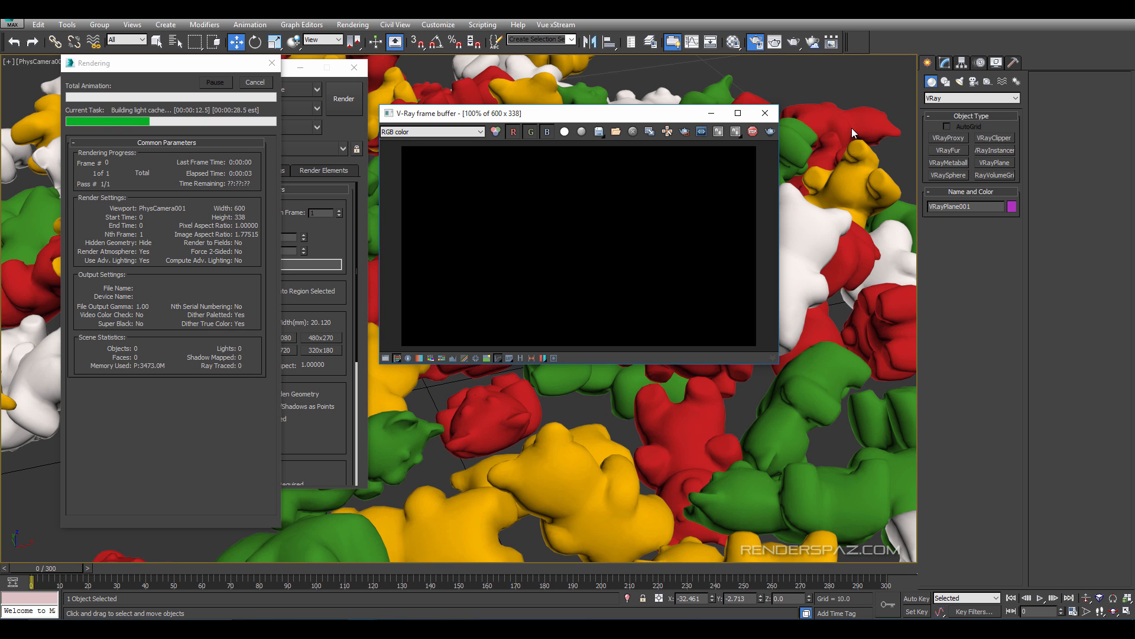
pyautogui.click(765, 113)
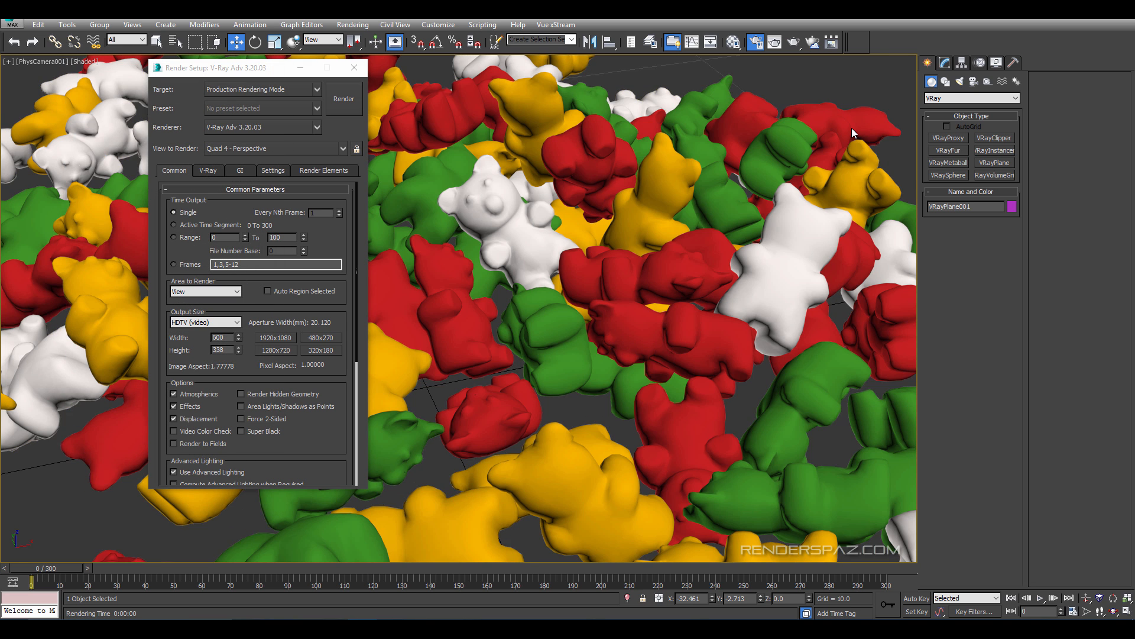
pyautogui.press('F10')
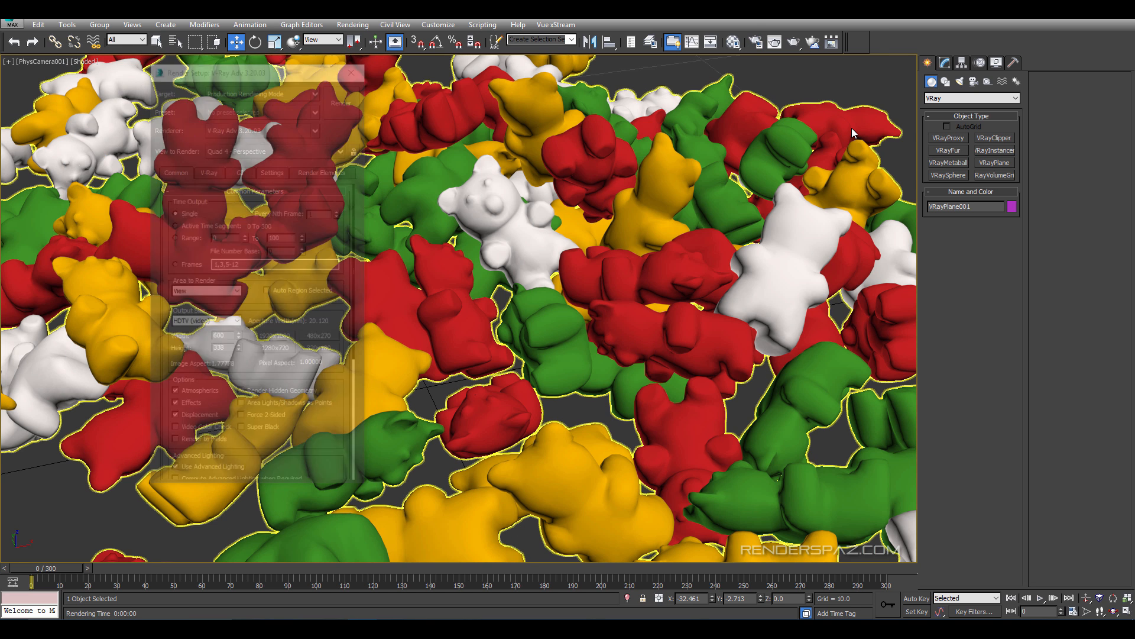
# Return to a perspective view of the whole scene and unhide all objects.
pyautogui.press('p')
pyautogui.press('z')
pyautogui.rightClick(694, 293)
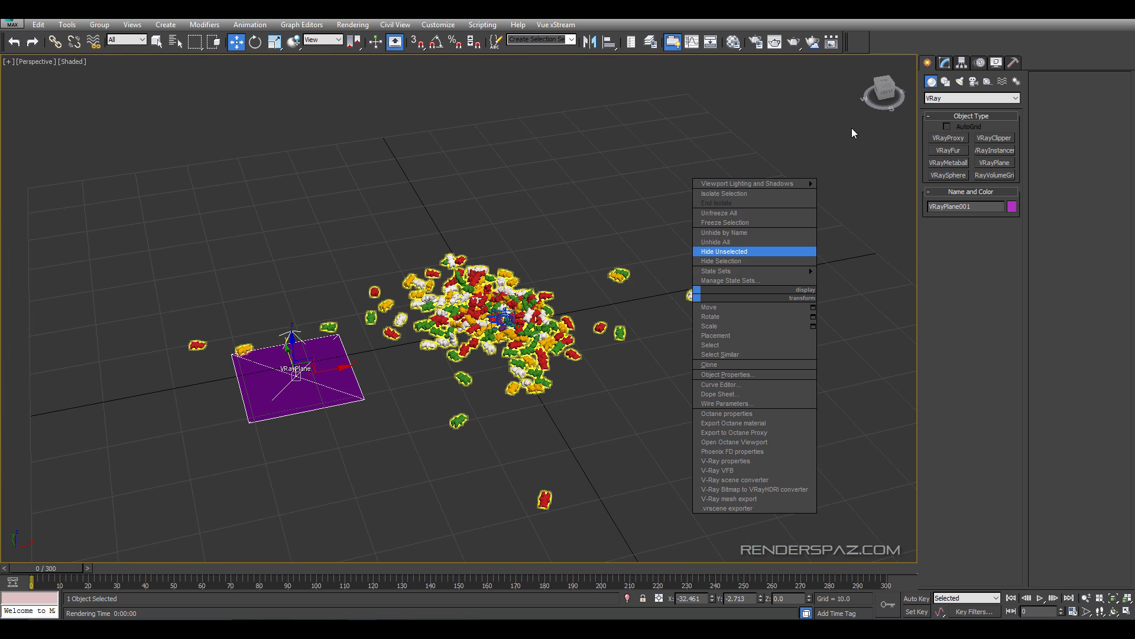
pyautogui.click(725, 241)
pyautogui.click(724, 241)
pyautogui.scroll(-5, 579, 340)
pyautogui.moveTo(580, 340)
pyautogui.mouseDown(button='middle')
pyautogui.moveTo(624, 168)
pyautogui.moveTo(594, 294)
pyautogui.moveTo(562, 314)
pyautogui.moveTo(462, 266)
pyautogui.moveTo(695, 354)
pyautogui.moveTo(497, 288)
pyautogui.mouseUp(button='middle')
pyautogui.scroll(-5, 595, 294)
pyautogui.scroll(7, 596, 293)
pyautogui.scroll(3, 461, 266)
pyautogui.rightClick(688, 234)
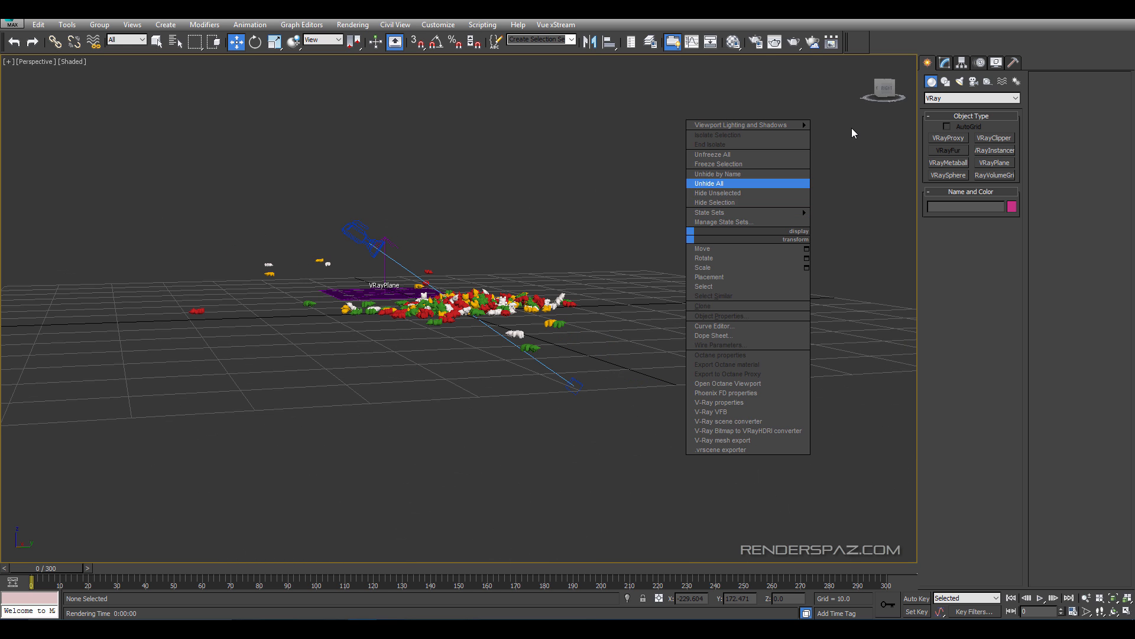
pyautogui.click(718, 183)
pyautogui.moveTo(639, 302)
pyautogui.keyDown('alt'); pyautogui.mouseDown(button='middle')
pyautogui.moveTo(647, 367)
pyautogui.moveTo(640, 264)
pyautogui.mouseUp(button='middle'); pyautogui.keyUp('alt')
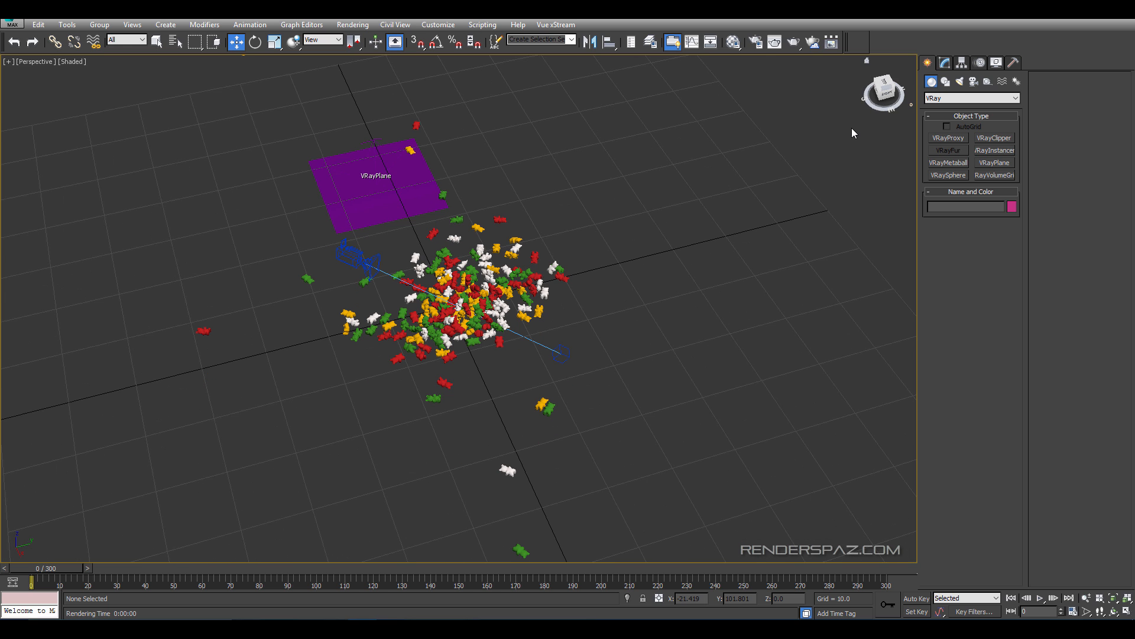
pyautogui.click(959, 82)
pyautogui.click(972, 98)
pyautogui.click(940, 127)
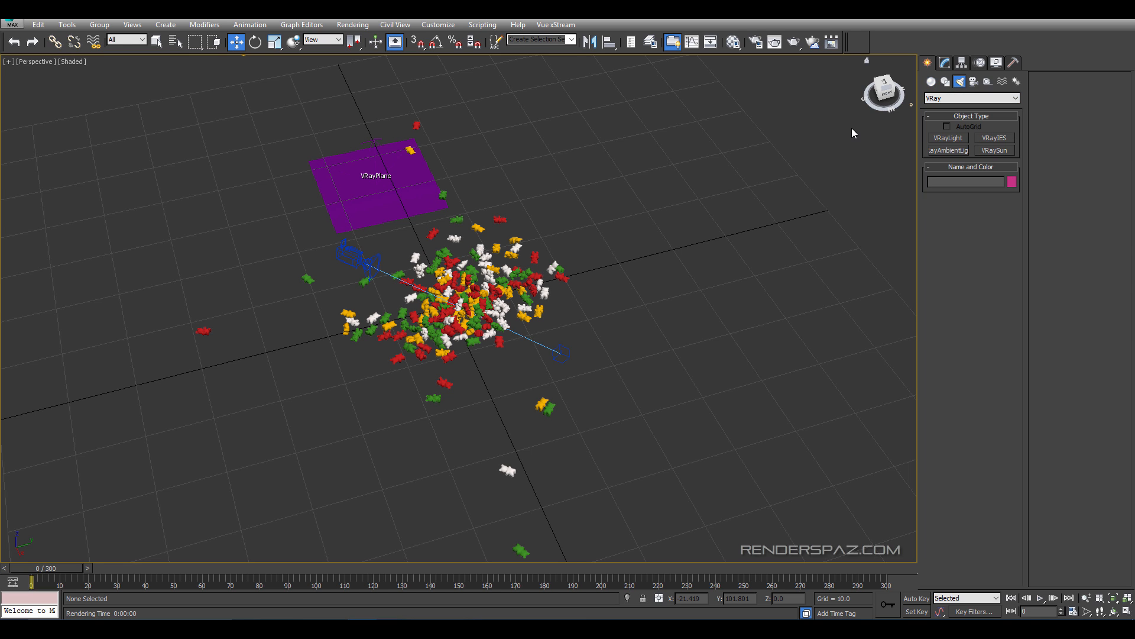
pyautogui.click(949, 137)
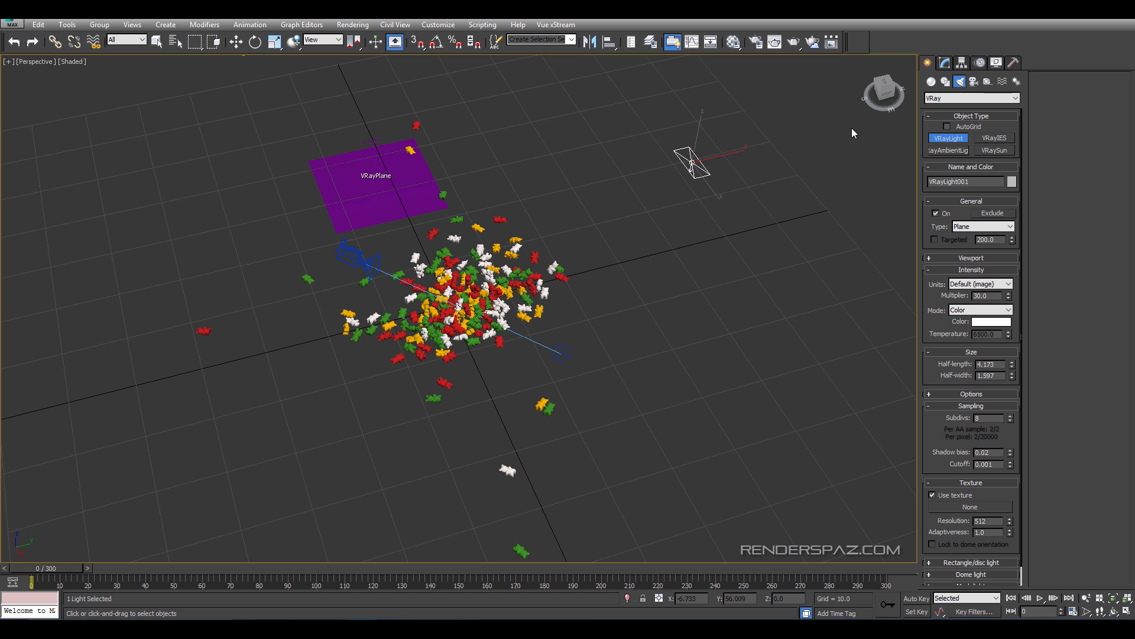
pyautogui.click(983, 226)
pyautogui.click(970, 235)
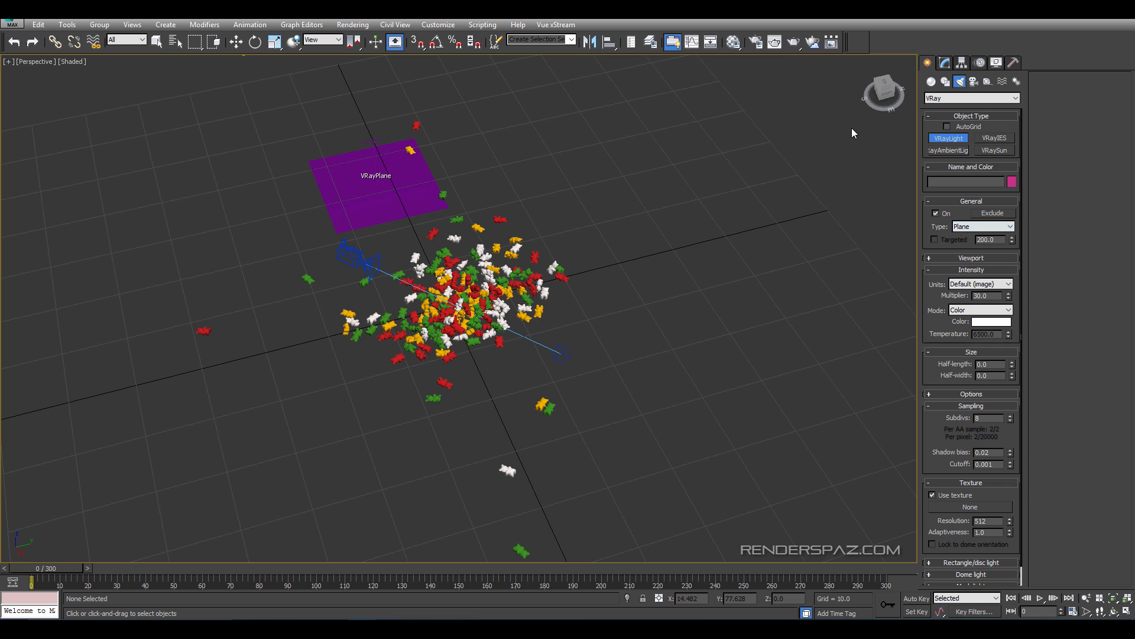
pyautogui.click(983, 226)
pyautogui.click(969, 244)
pyautogui.click(972, 97)
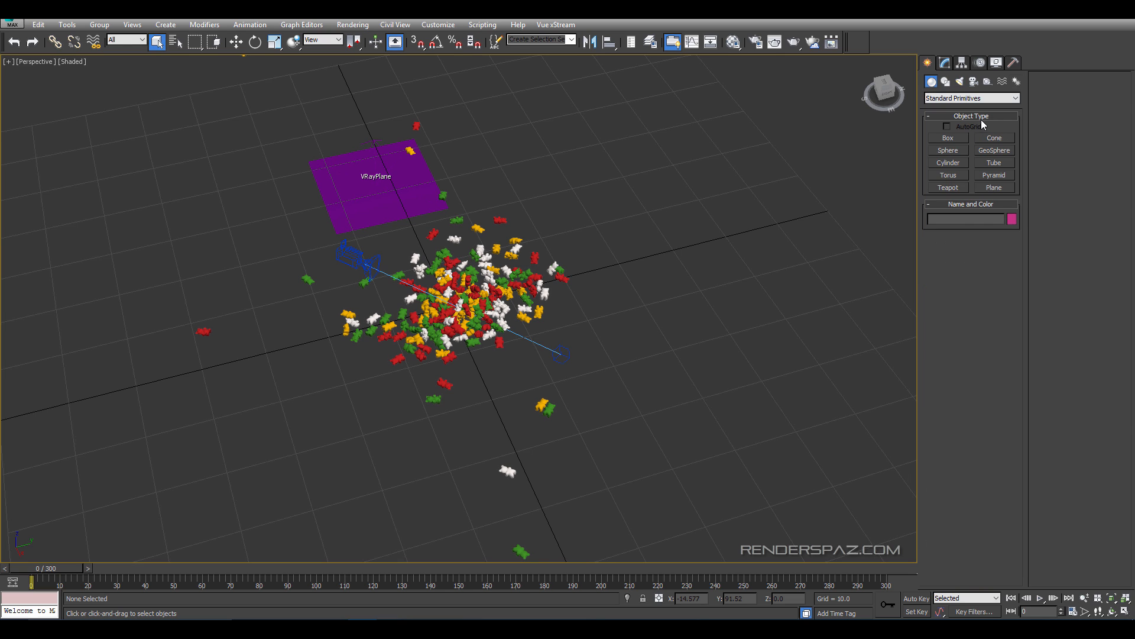
# Create a VRayLight of type Dome on the ground grid beside the gummy bear pile.
pyautogui.click(948, 112)
pyautogui.click(949, 98)
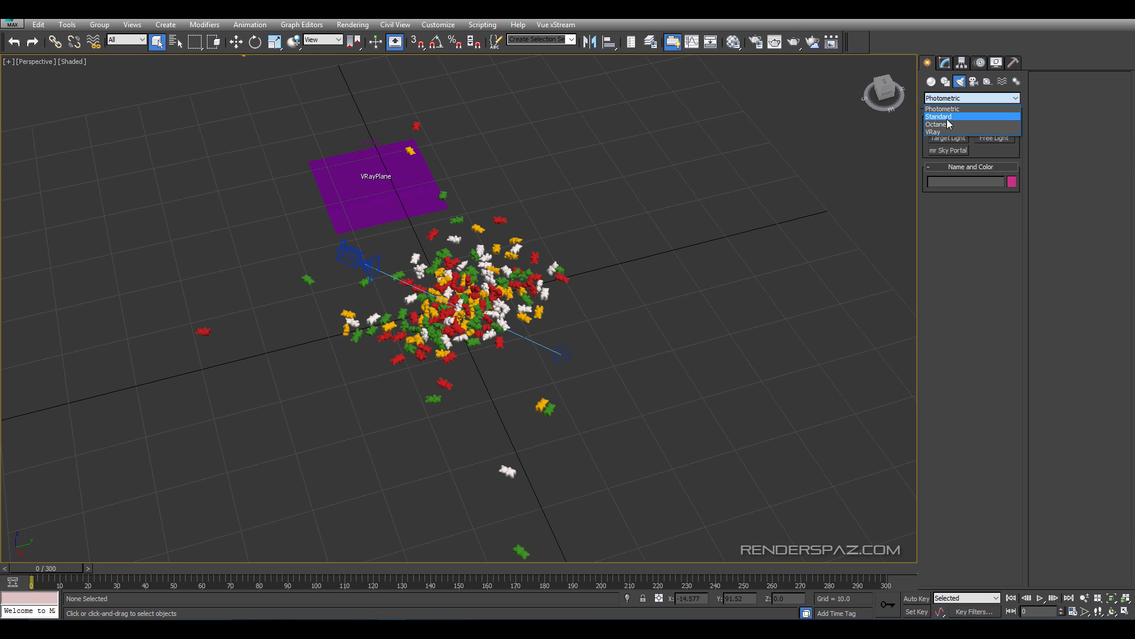
pyautogui.click(945, 133)
pyautogui.click(953, 143)
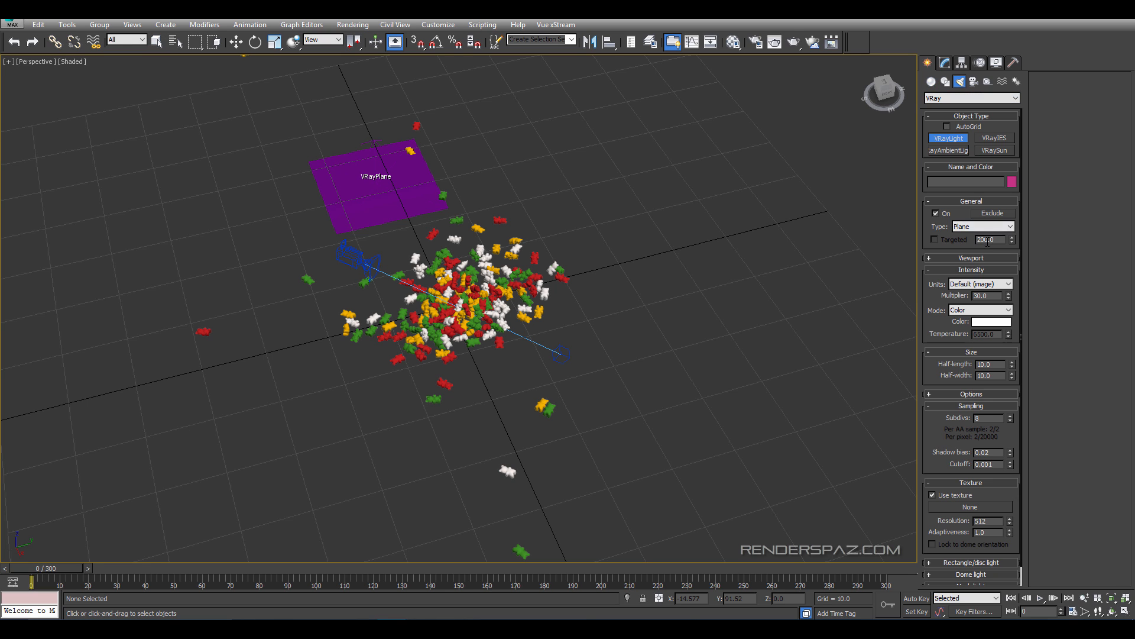
pyautogui.click(967, 229)
pyautogui.click(962, 245)
pyautogui.click(628, 139)
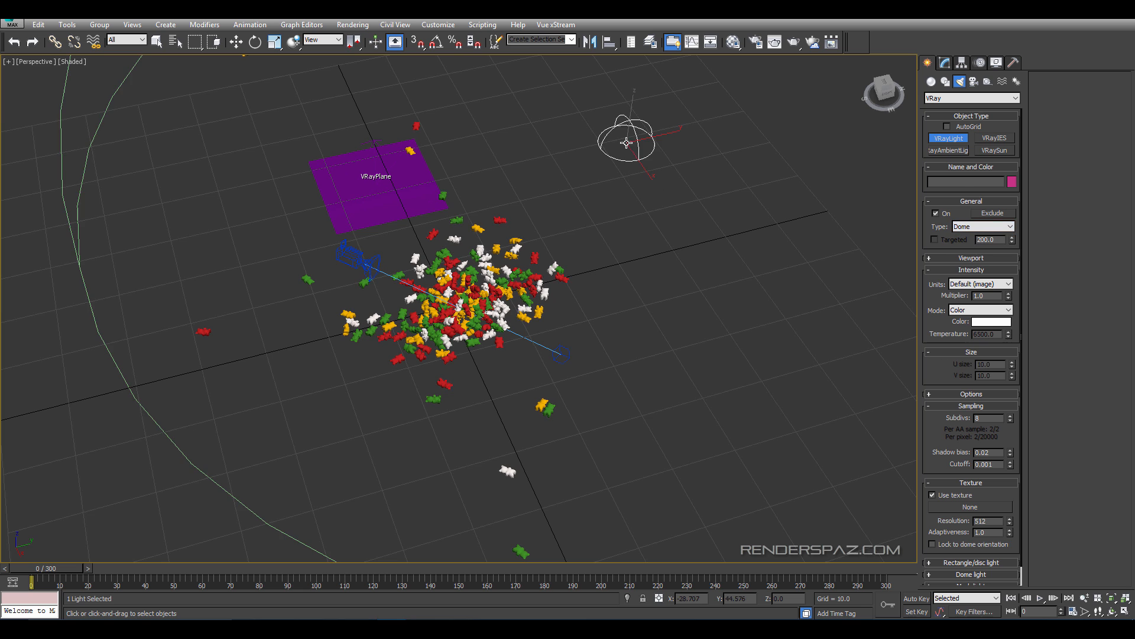
pyautogui.moveTo(722, 260); pyautogui.dragTo(722, 276, button='middle')
pyautogui.rightClick(671, 266)
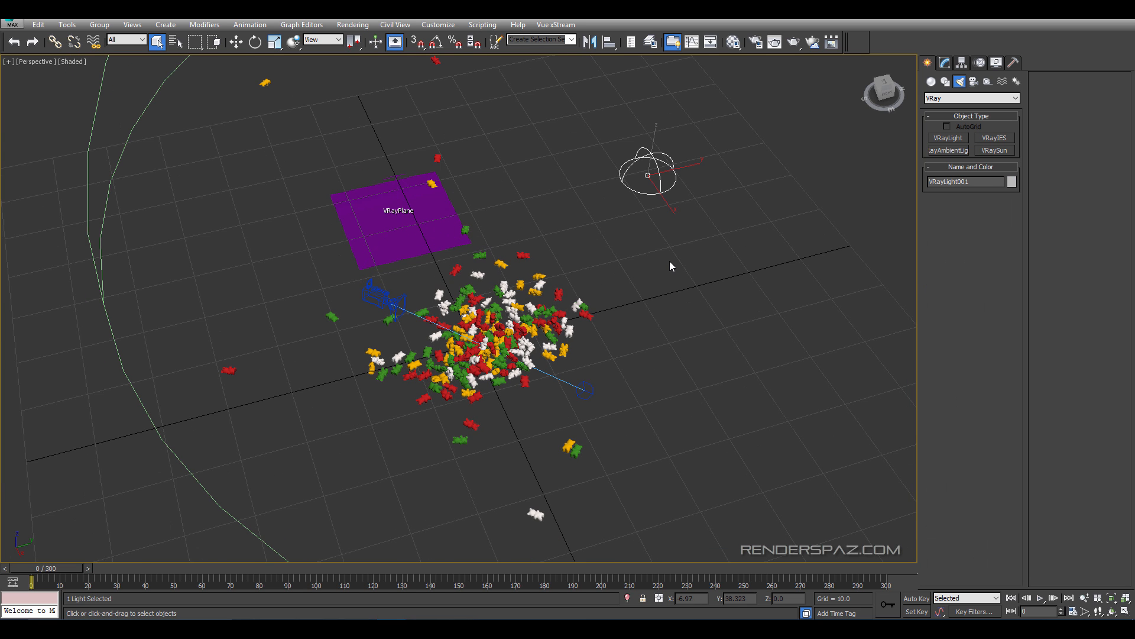
# Open the Material Editor and select the unused 13 - Default sample slot.
pyautogui.press('m')
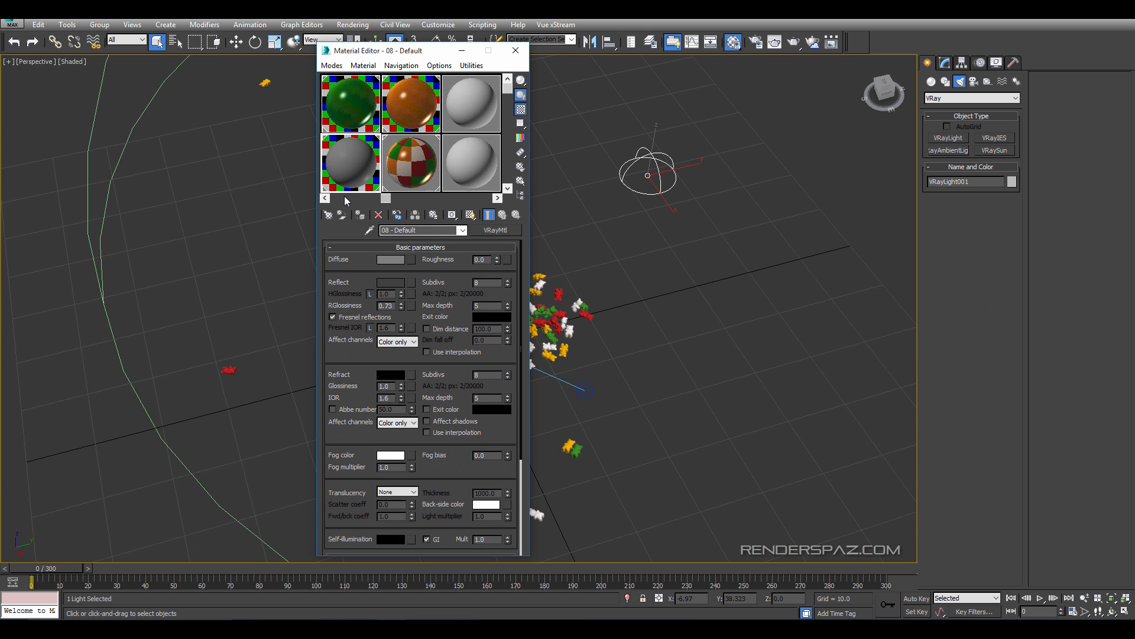
pyautogui.click(345, 197)
pyautogui.click(510, 171)
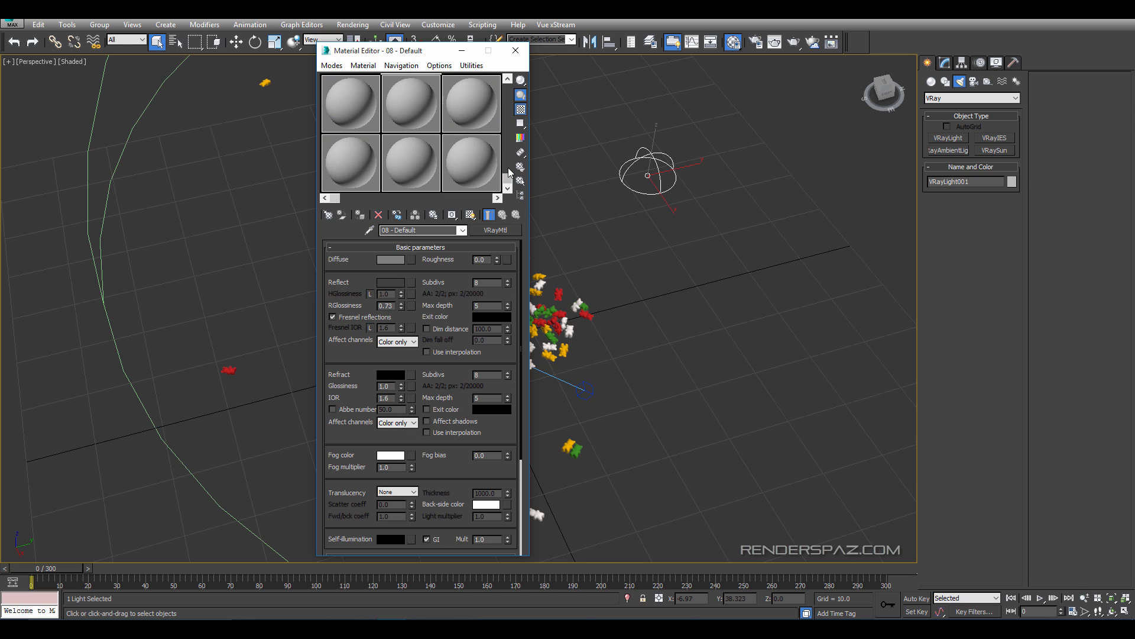
pyautogui.scroll(1, 500, 174)
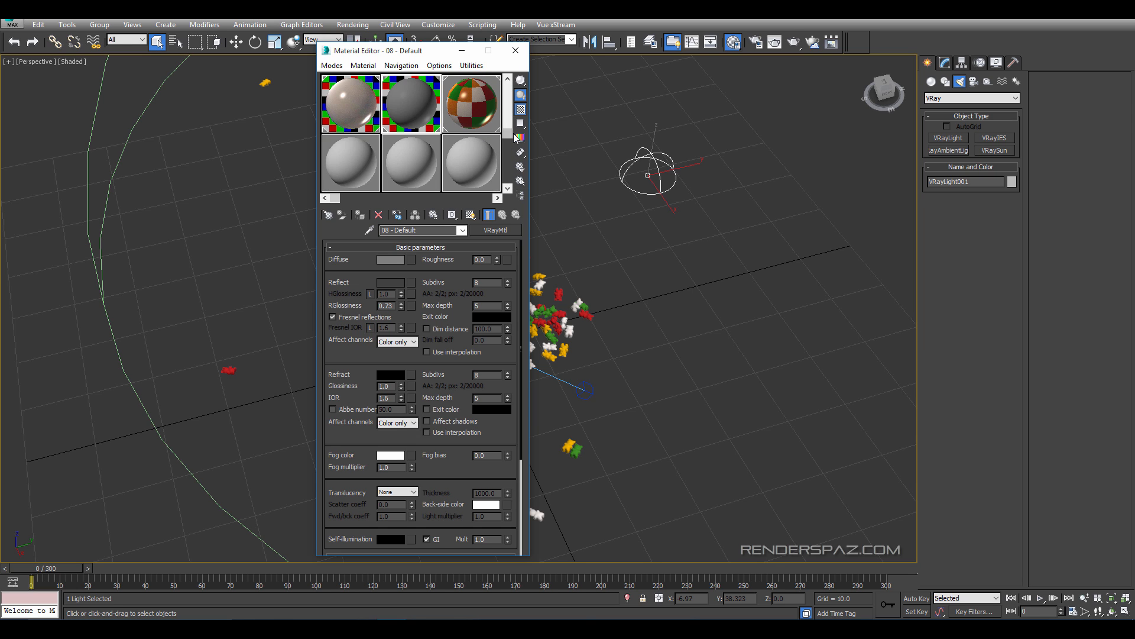
pyautogui.click(379, 159)
# Load a VRayHDRI map with the hdr_studio.hdr bitmap into the selected sample slot.
pyautogui.click(328, 214)
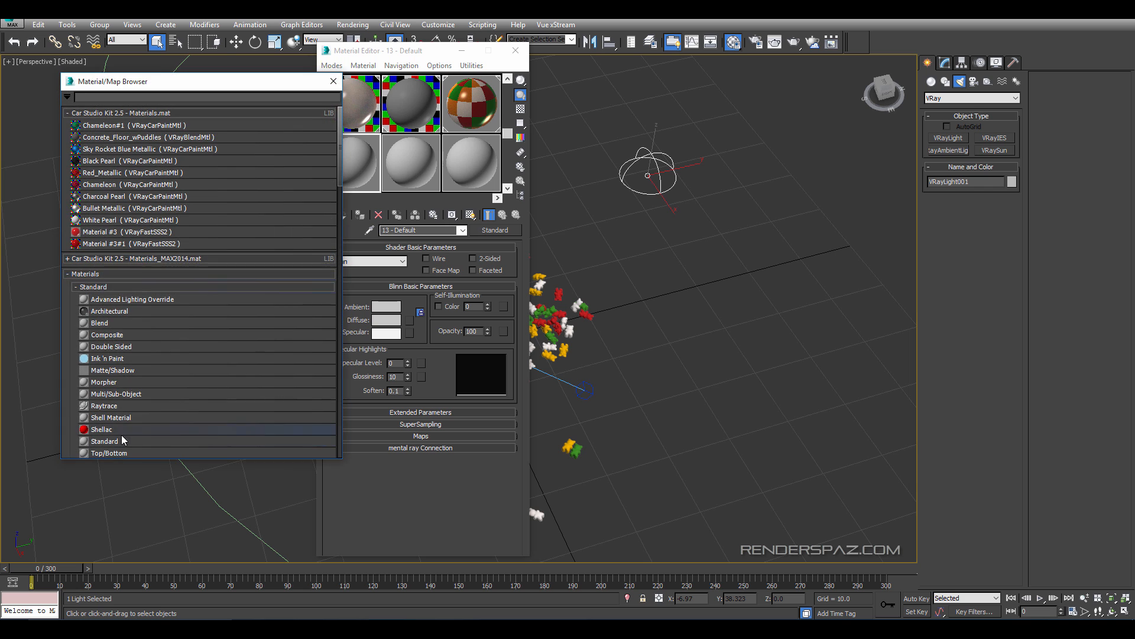
pyautogui.scroll(-8, 122, 440)
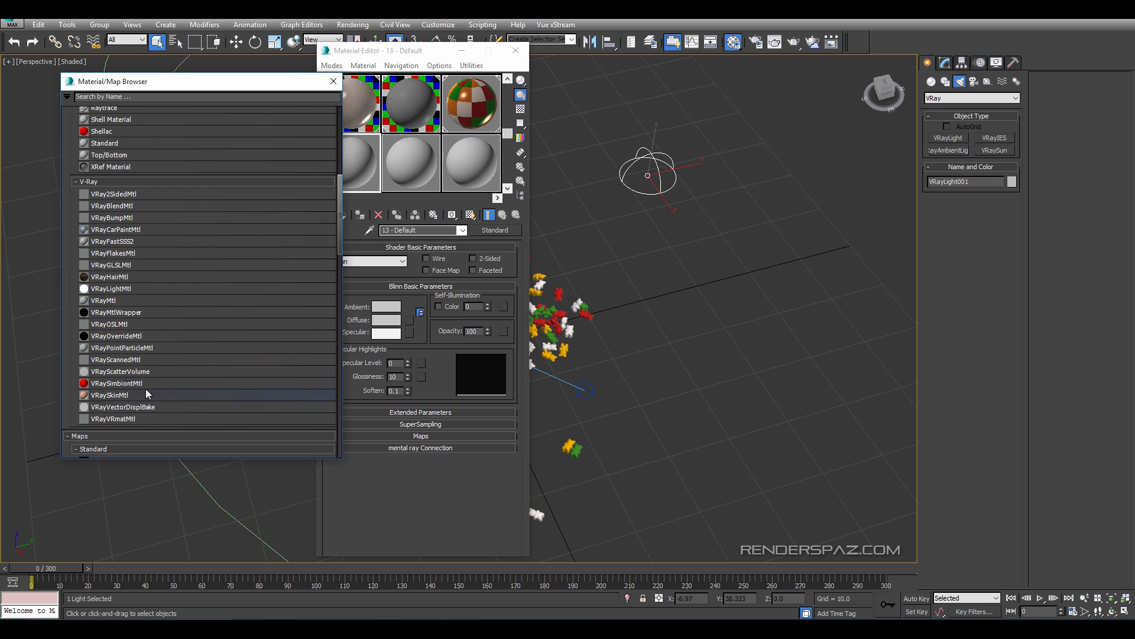
pyautogui.scroll(-14, 139, 385)
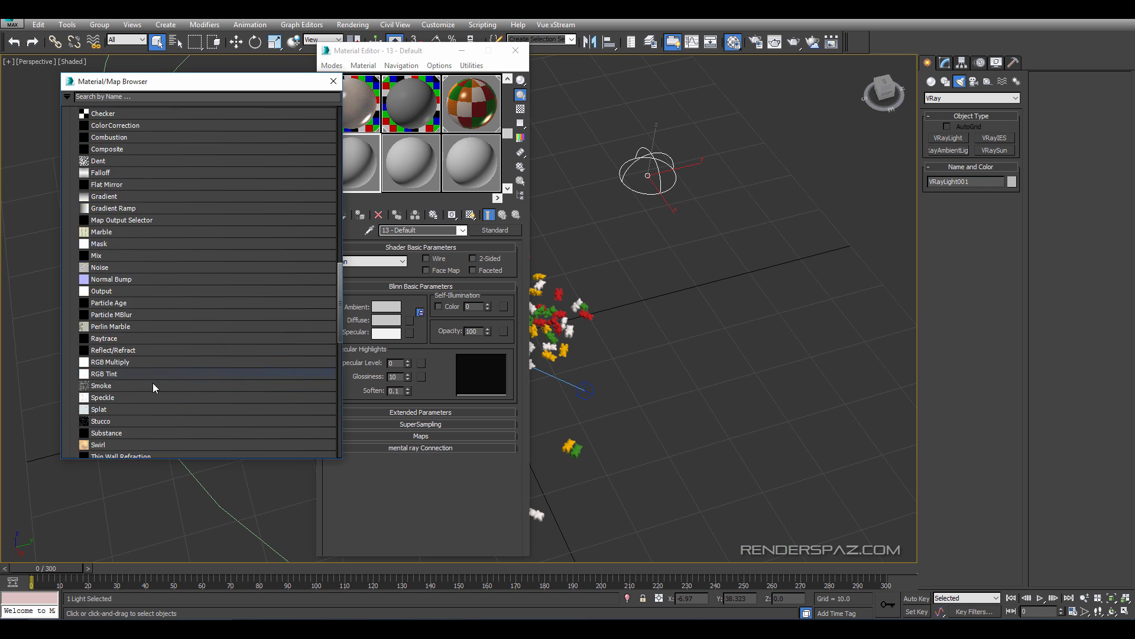
pyautogui.scroll(-7, 146, 385)
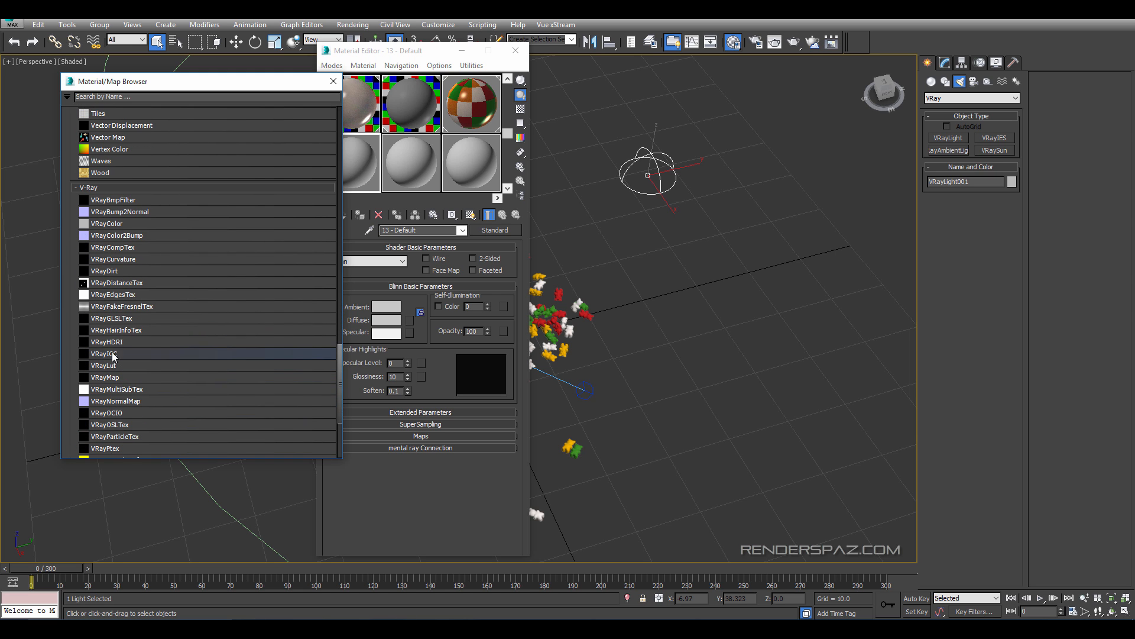
pyautogui.click(112, 342)
pyautogui.doubleClick(112, 343)
pyautogui.moveTo(317, 82); pyautogui.dragTo(317, 95)
pyautogui.click(333, 93)
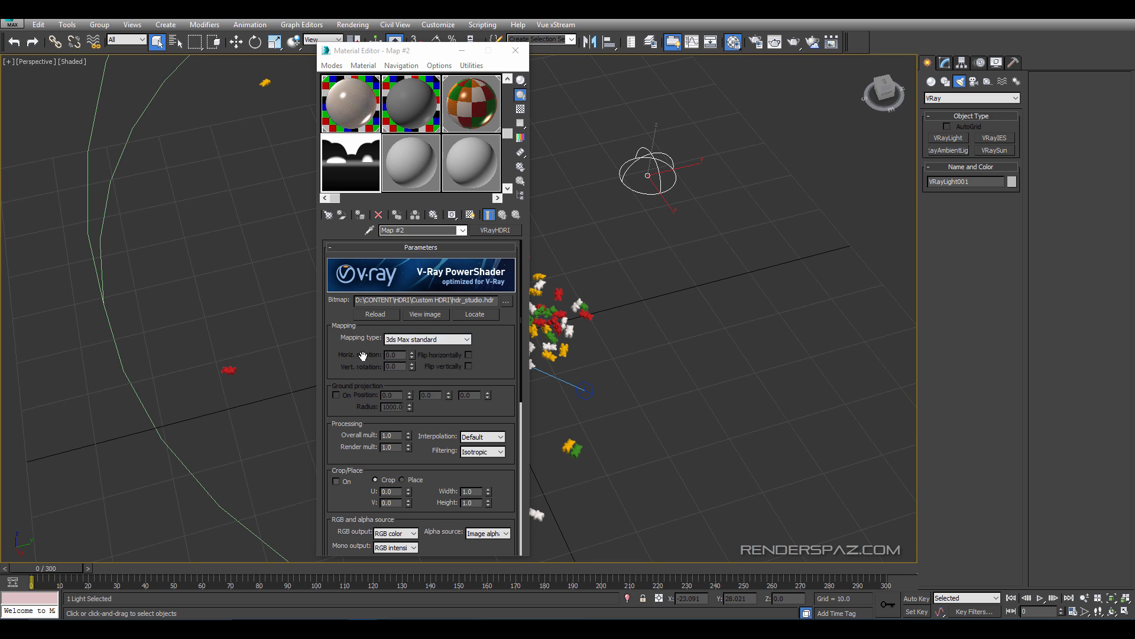
# Set the VRayHDRI map's mapping type to Spherical and look through its remaining parameters.
pyautogui.click(359, 357)
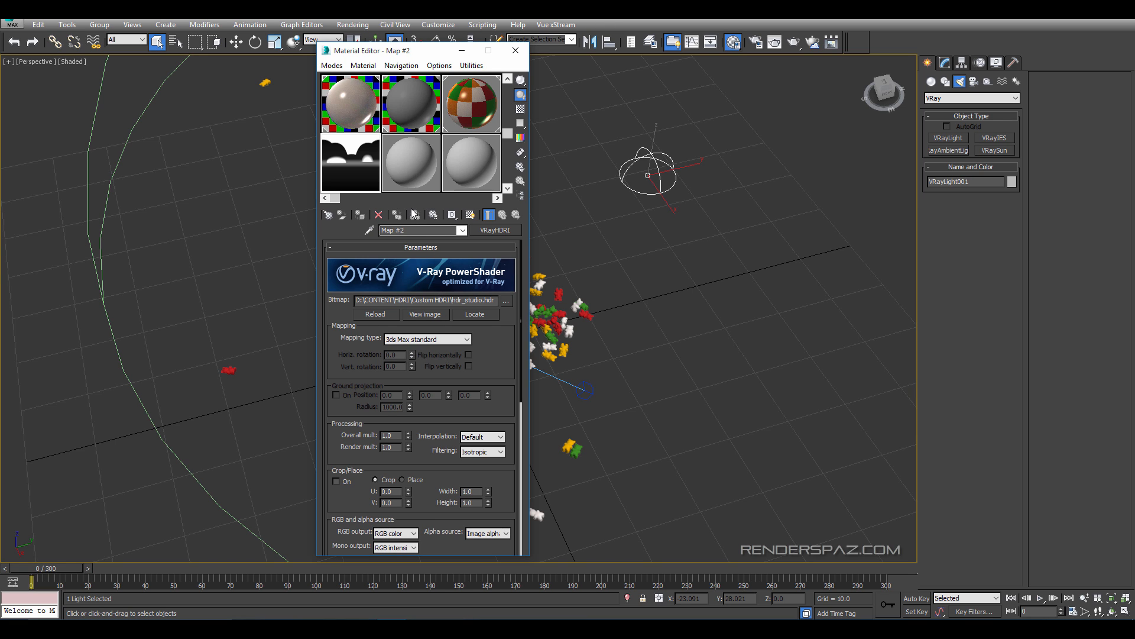
pyautogui.click(414, 345)
pyautogui.click(401, 365)
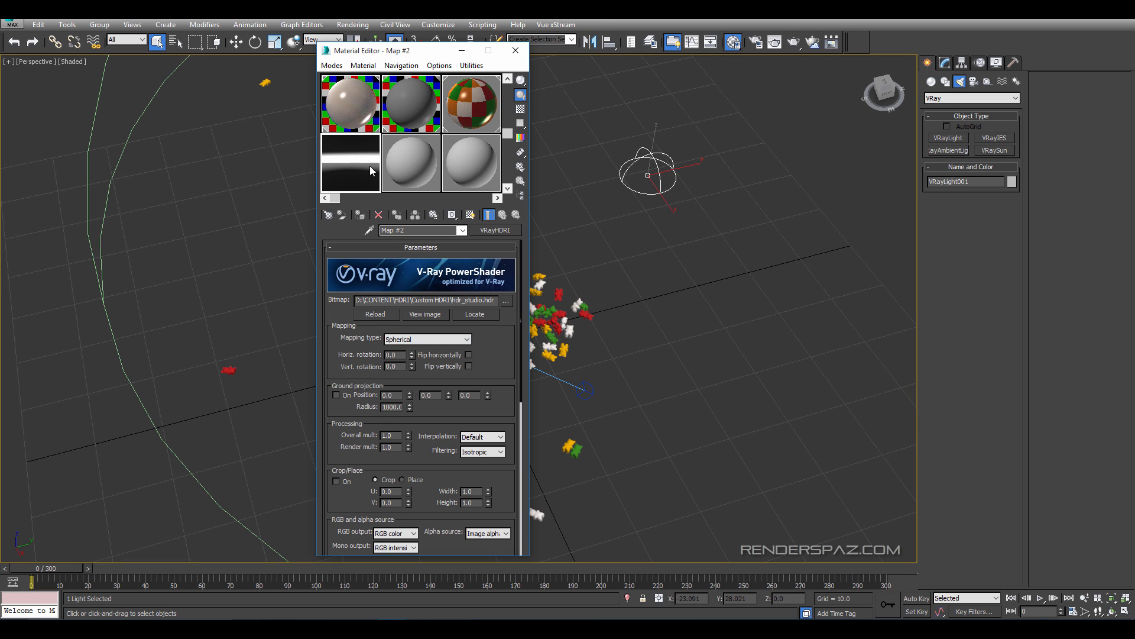
pyautogui.scroll(-3, 489, 352)
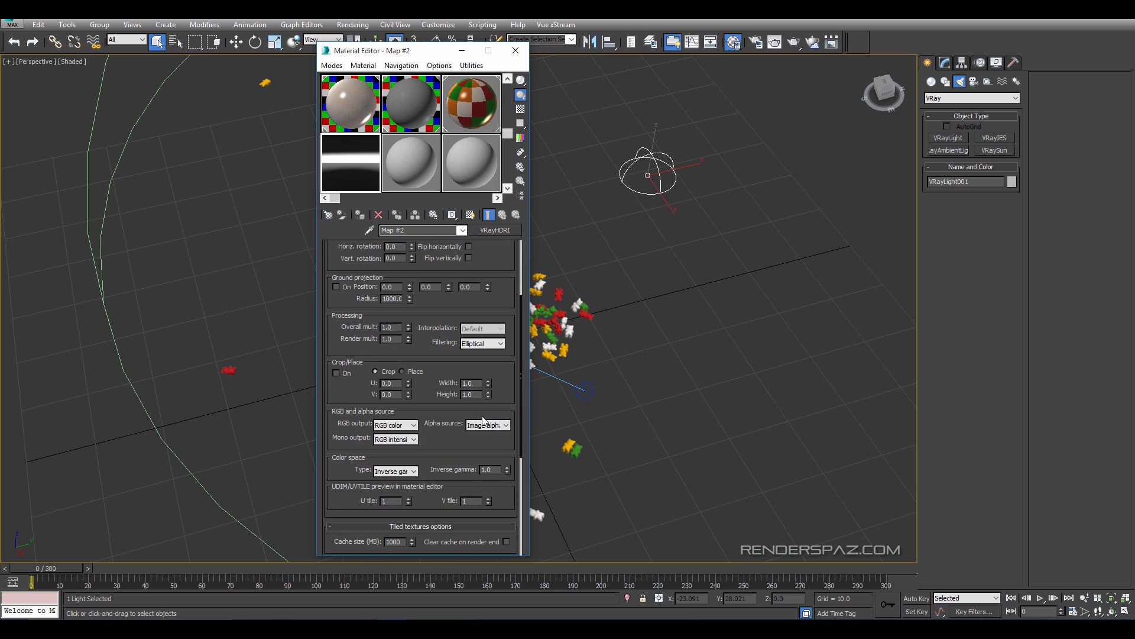
pyautogui.scroll(3, 484, 421)
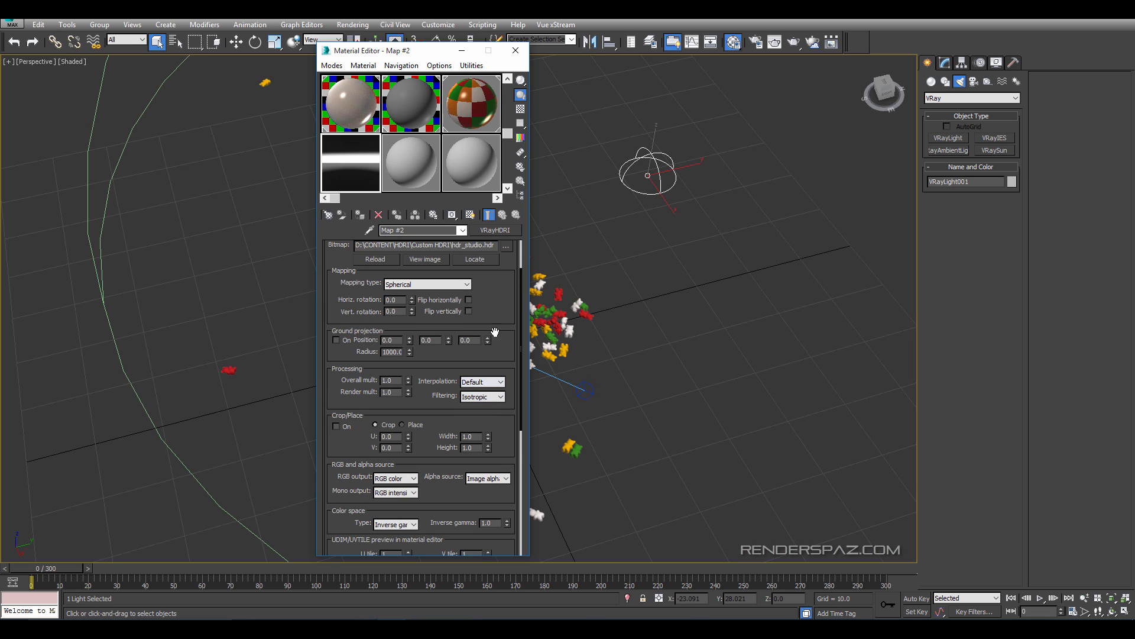
# Set the VRayHDRI map's alpha source to None (opaque) while going through its processing, crop and tiled texture settings.
pyautogui.scroll(-5, 498, 358)
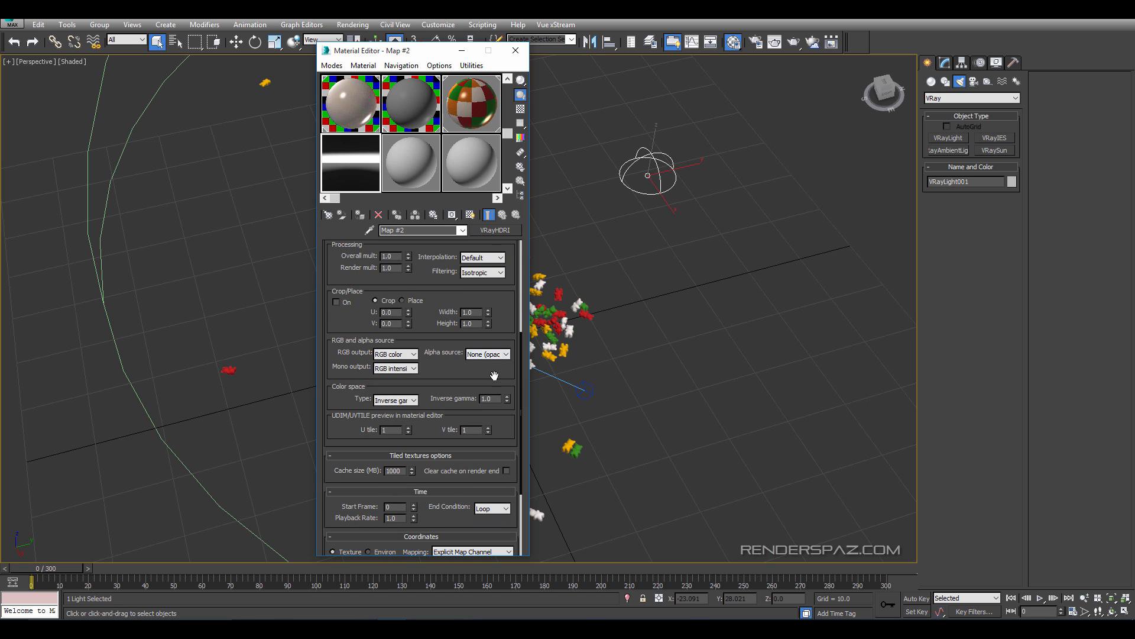
pyautogui.scroll(4, 495, 374)
pyautogui.scroll(1, 482, 329)
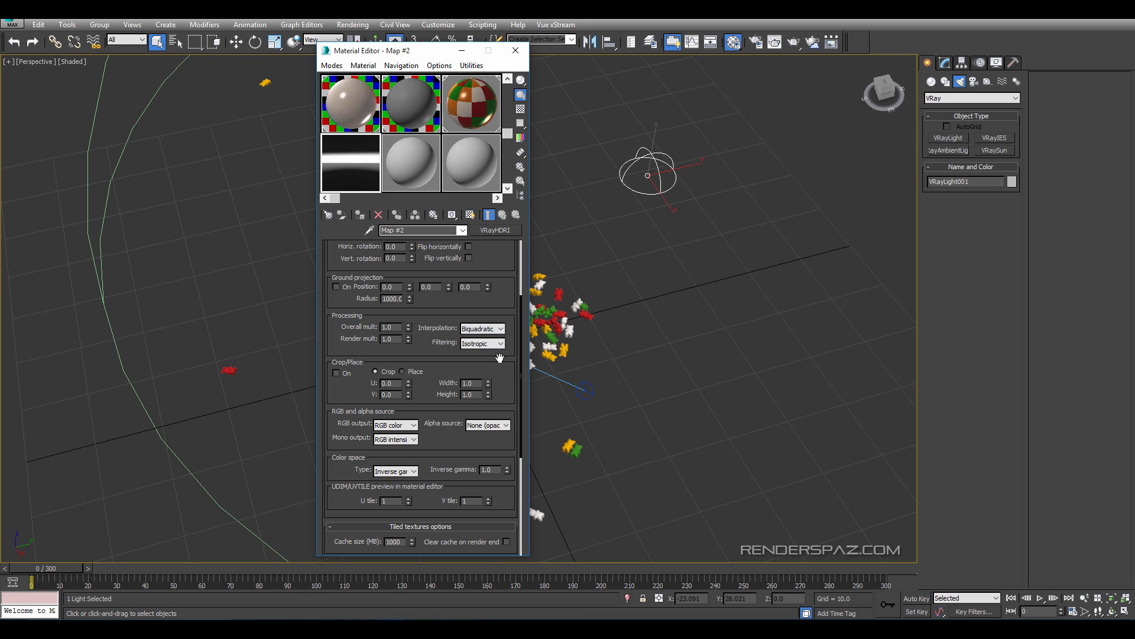
pyautogui.scroll(-1, 501, 329)
# Assign the VRayHDRI map from its sample slot as the dome light's texture and set the texture resolution to 2048.
pyautogui.scroll(6, 619, 287)
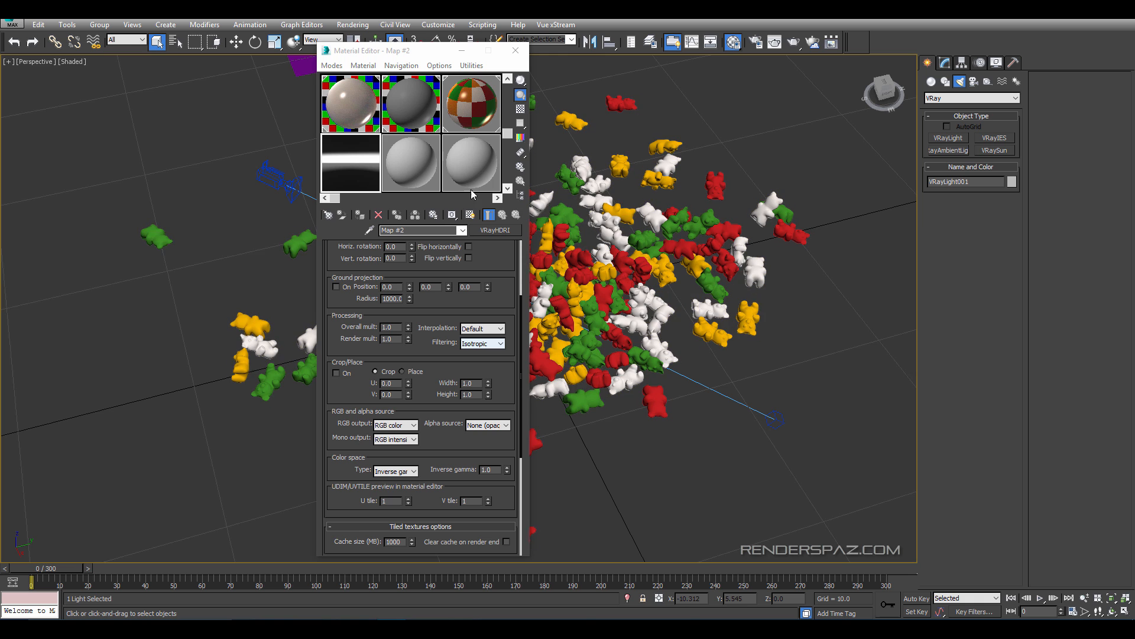
pyautogui.moveTo(680, 208); pyautogui.dragTo(619, 284, button='middle')
pyautogui.scroll(-5, 620, 284)
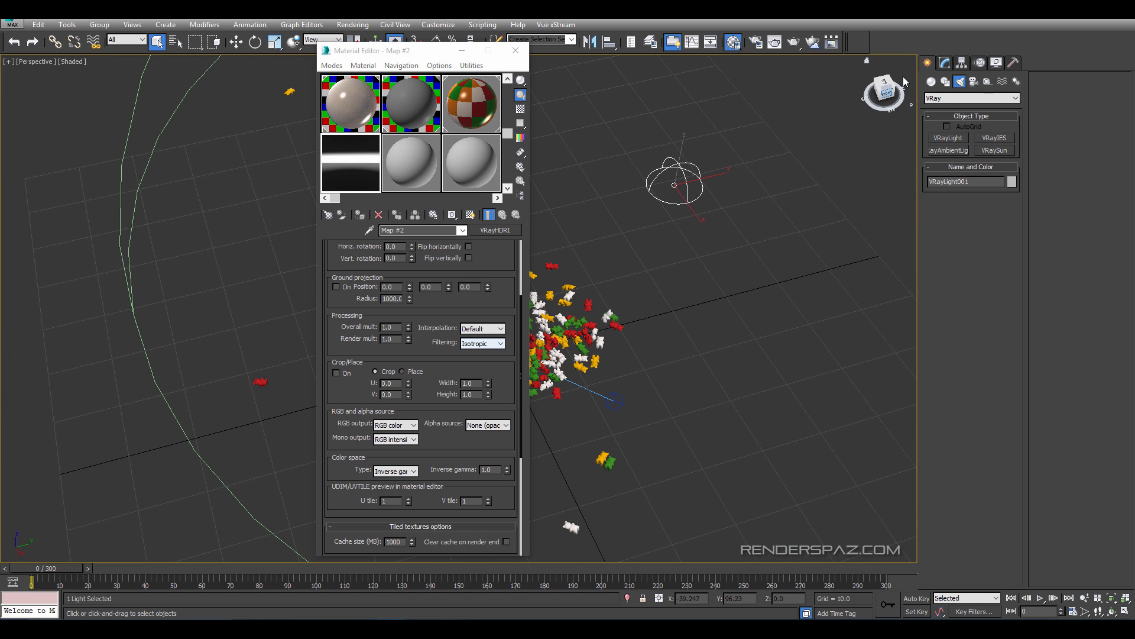
pyautogui.click(944, 62)
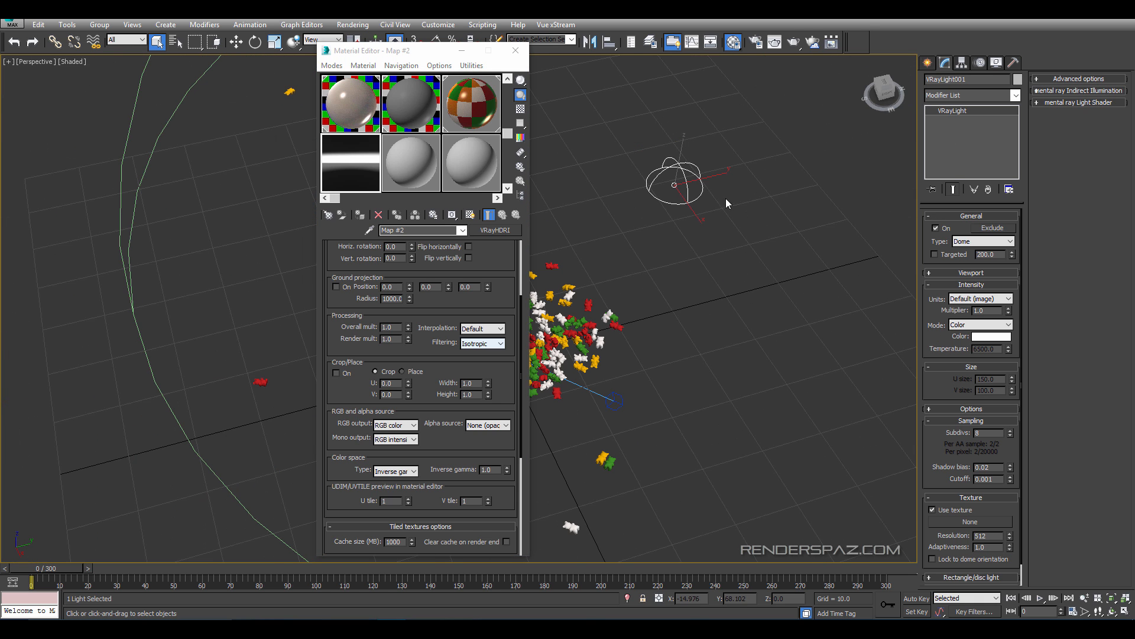
pyautogui.scroll(5, 676, 189)
pyautogui.moveTo(676, 191); pyautogui.dragTo(670, 295, button='middle')
pyautogui.moveTo(667, 352); pyautogui.dragTo(744, 305, button='middle')
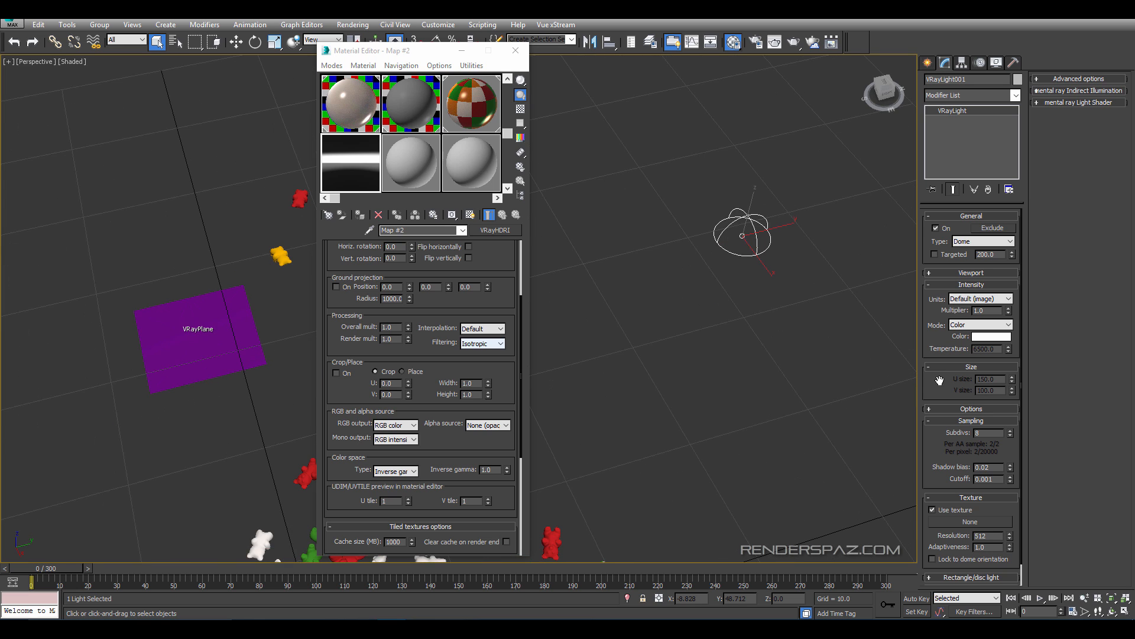
pyautogui.scroll(-1, 933, 387)
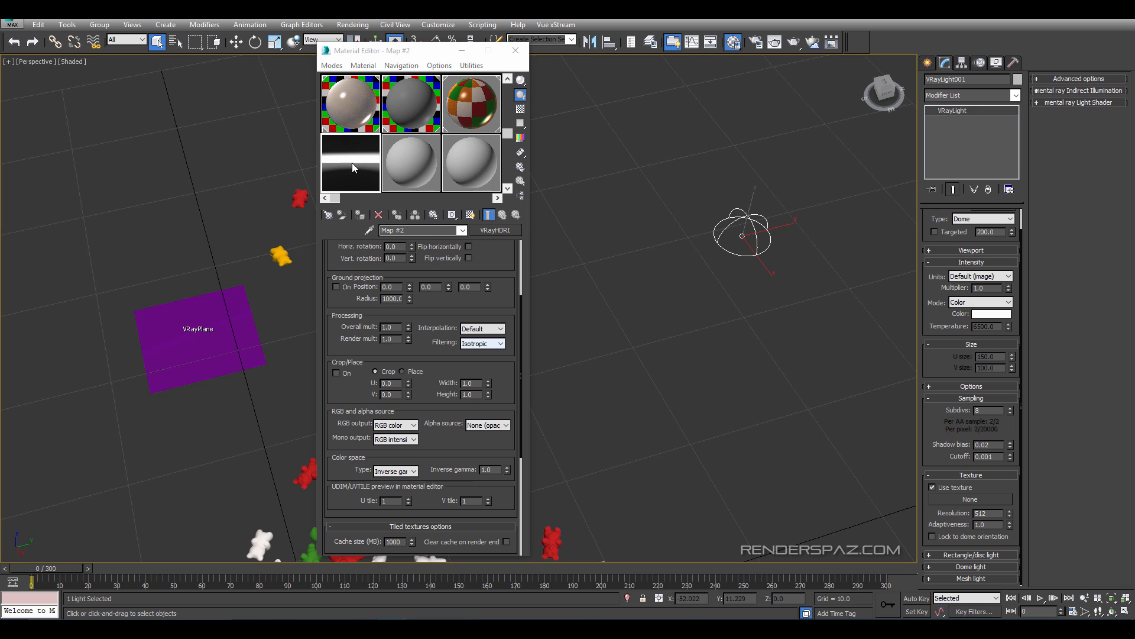
pyautogui.moveTo(355, 167); pyautogui.dragTo(944, 499)
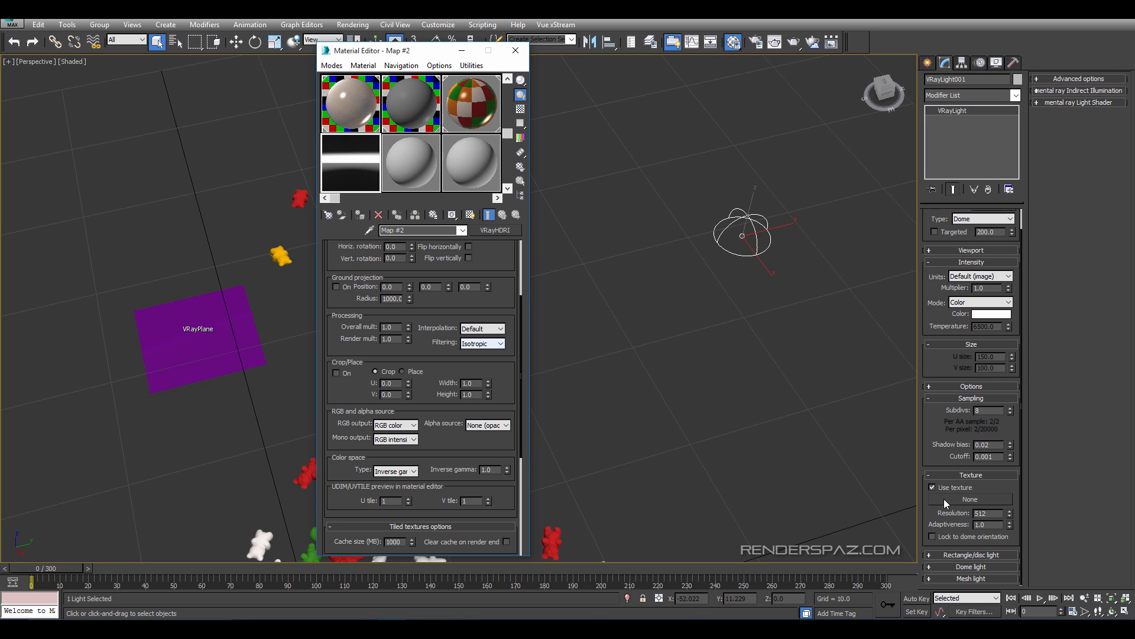
pyautogui.click(553, 349)
pyautogui.doubleClick(988, 513)
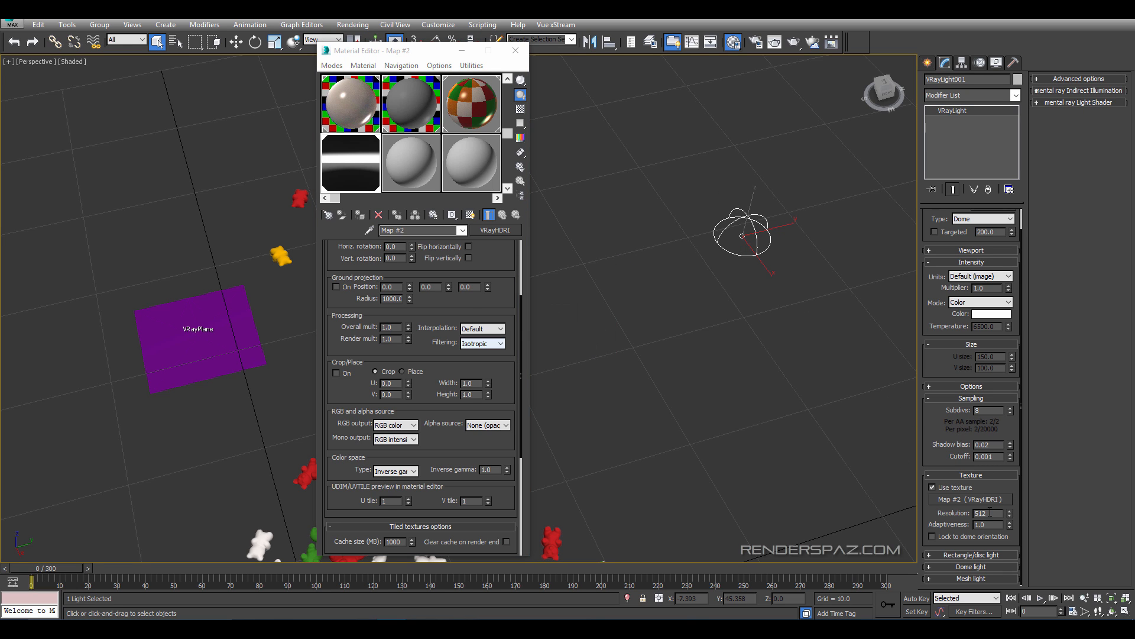
pyautogui.write('2048')
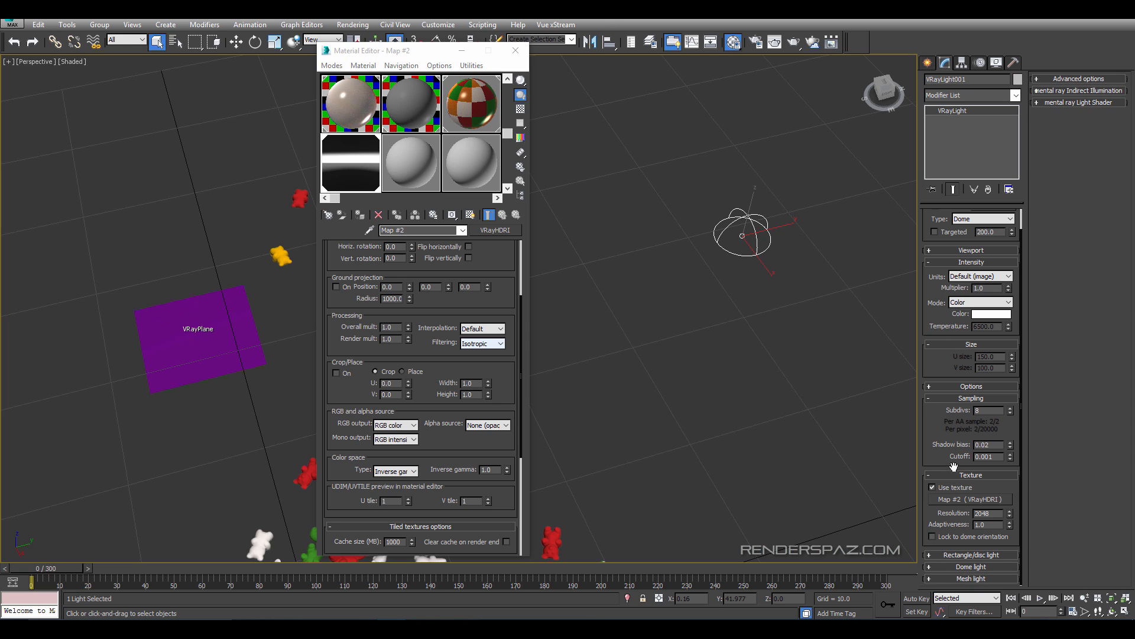
# Go through the dome light's general options and enable Spherical (full dome) for it.
pyautogui.click(955, 386)
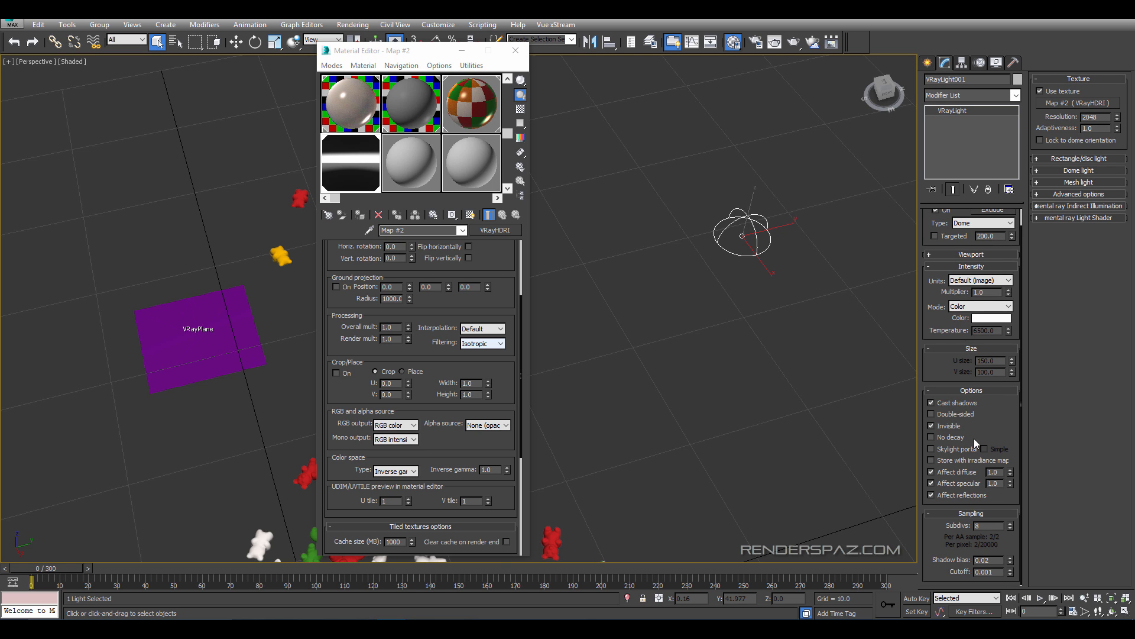
pyautogui.scroll(-5, 857, 290)
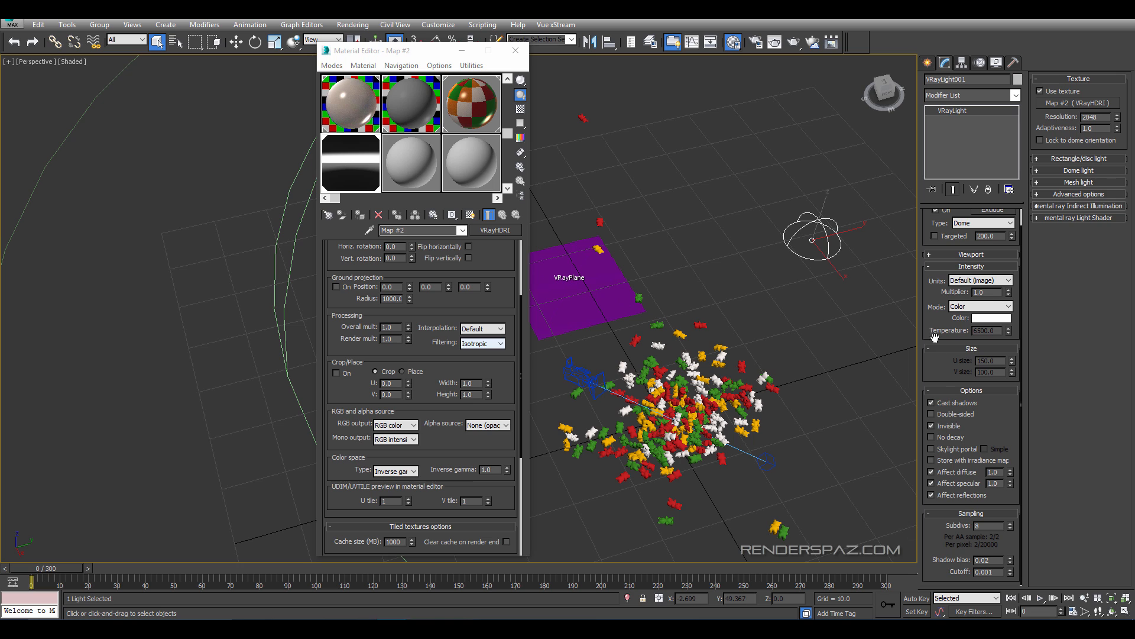
pyautogui.scroll(3, 936, 353)
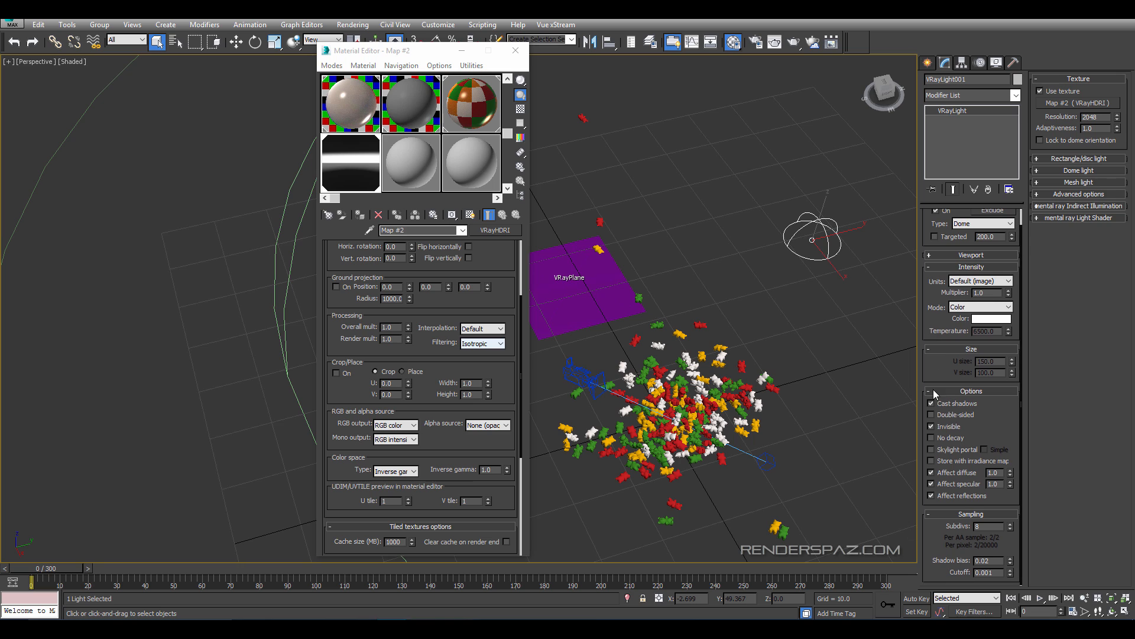
pyautogui.click(1070, 172)
pyautogui.click(1040, 183)
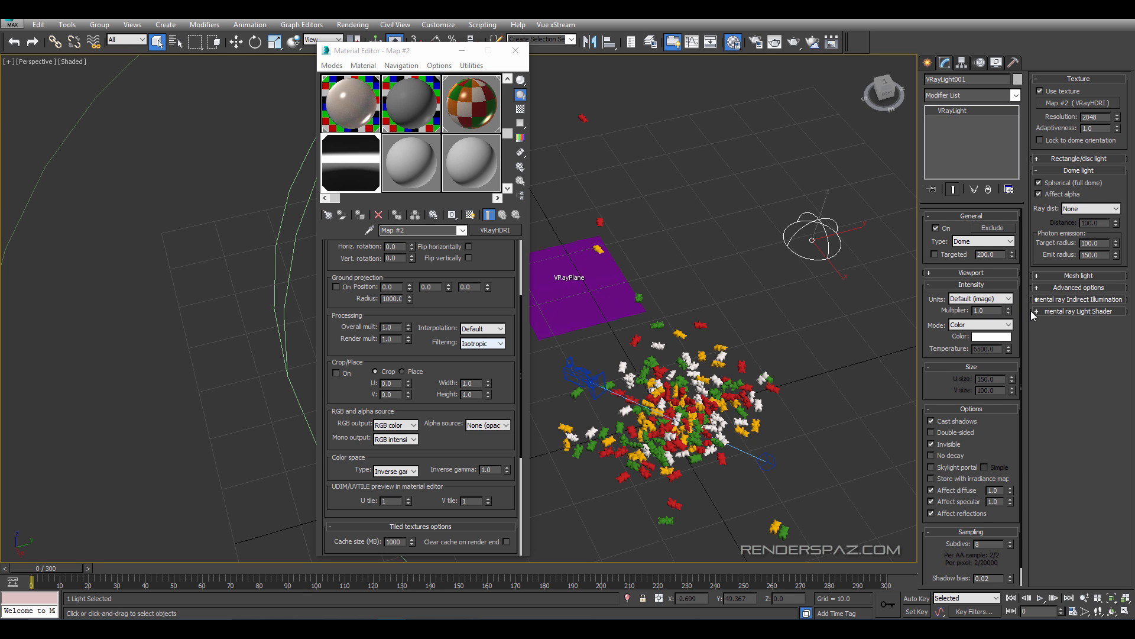
# Start a test render of the PhysCamera001 view, enlarge the frame buffer, then close it and the Material Editor.
pyautogui.press('c')
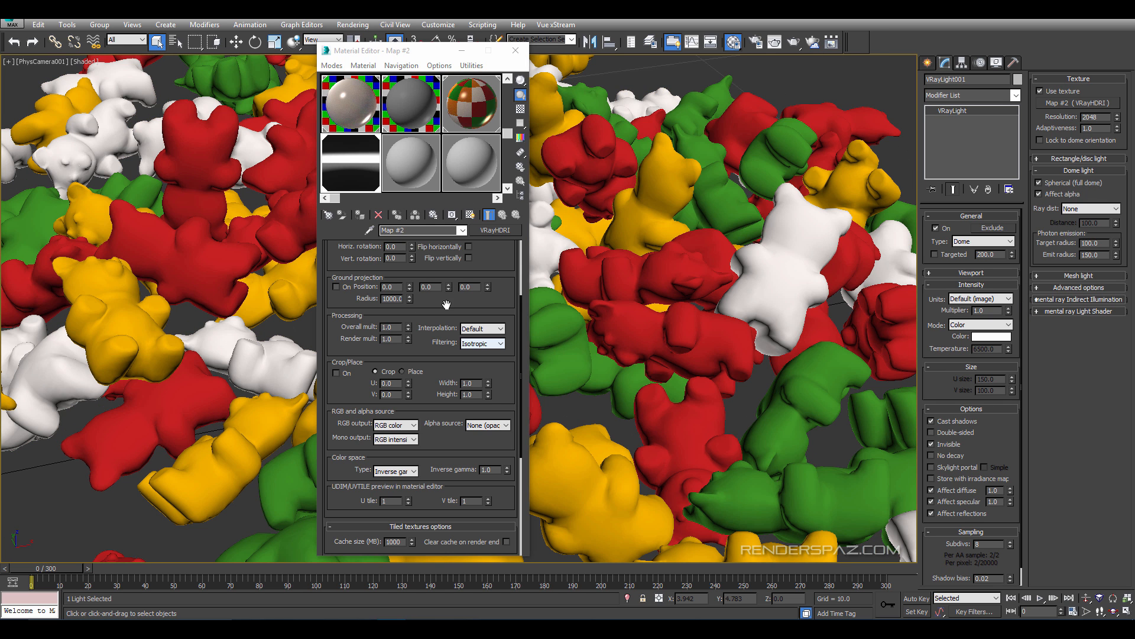
pyautogui.click(430, 57)
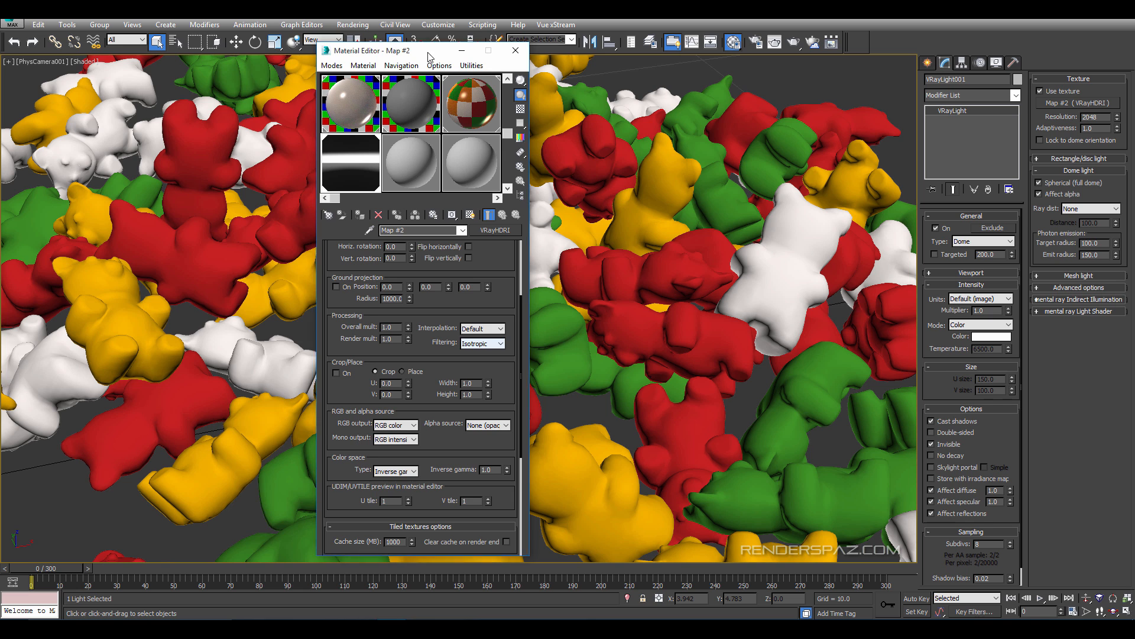
pyautogui.moveTo(430, 57); pyautogui.dragTo(241, 58)
pyautogui.click(353, 24)
pyautogui.click(359, 39)
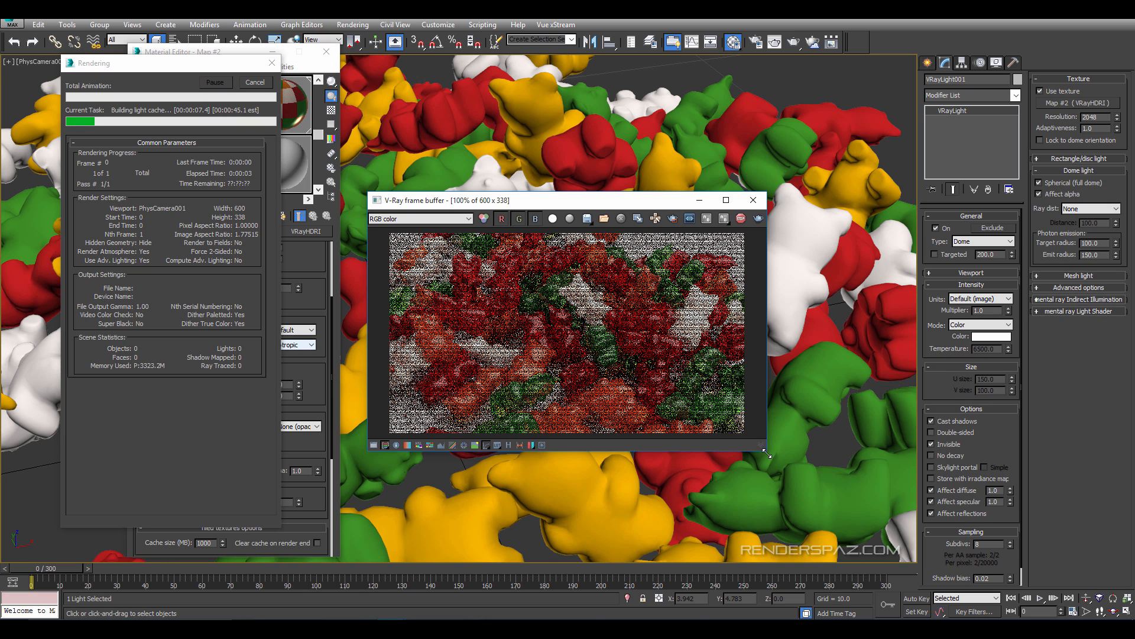
pyautogui.moveTo(767, 453); pyautogui.dragTo(833, 507)
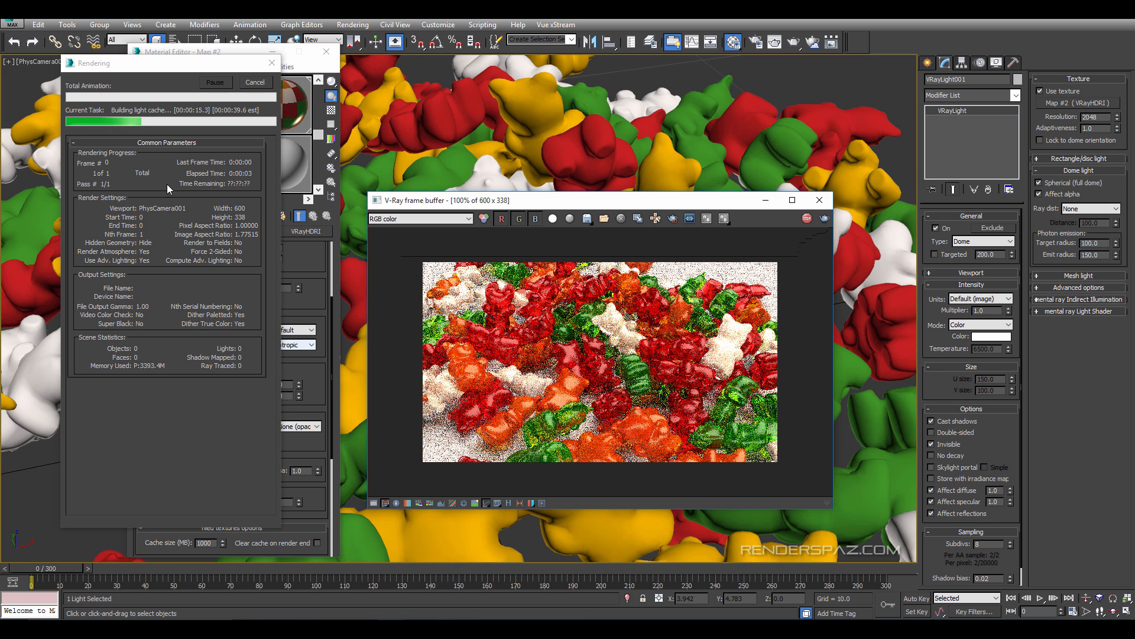
pyautogui.click(818, 201)
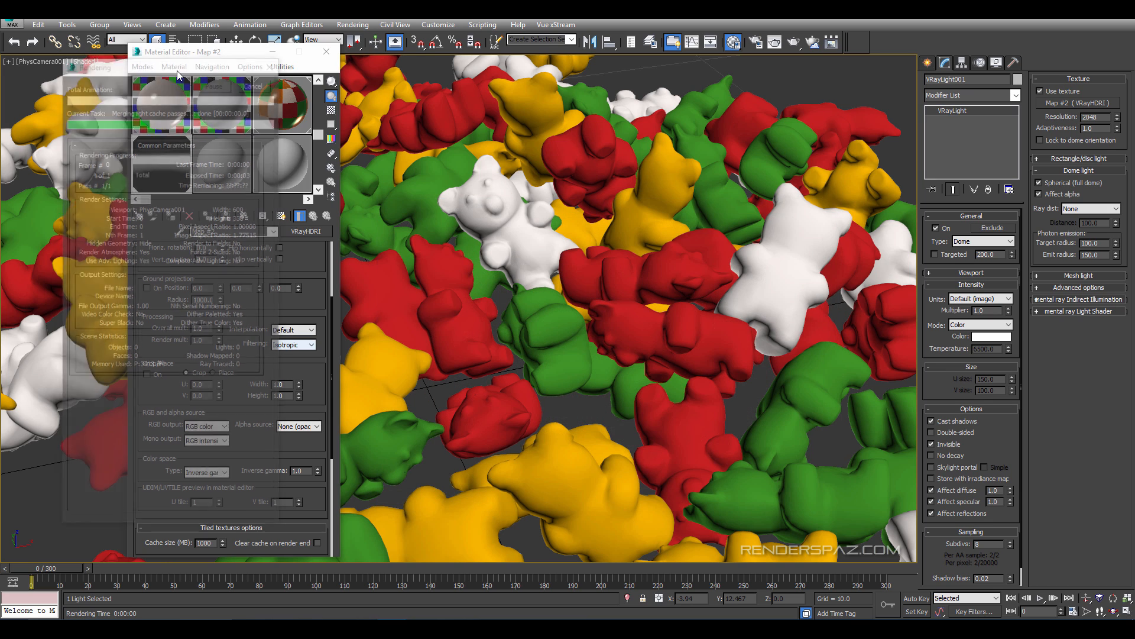
pyautogui.click(325, 51)
# Select the VRayPlane in the Front view and move it across to the nearest green gummy bears.
pyautogui.press('f')
pyautogui.press('z')
pyautogui.scroll(8, 385, 180)
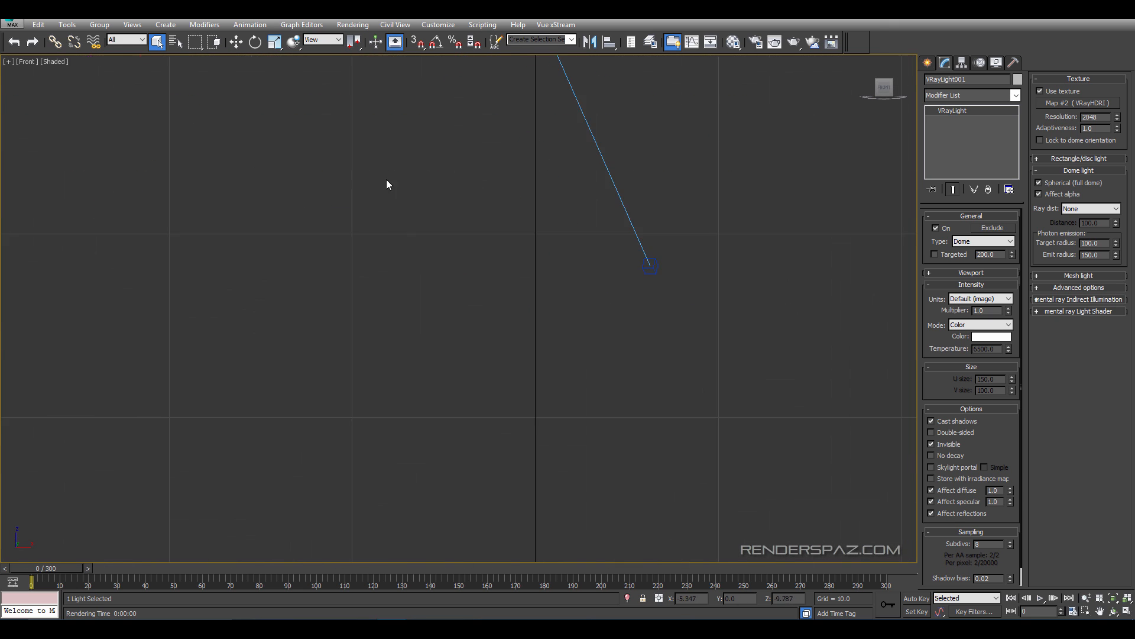
pyautogui.moveTo(386, 179); pyautogui.dragTo(491, 344, button='middle')
pyautogui.scroll(3, 492, 345)
pyautogui.click(235, 349)
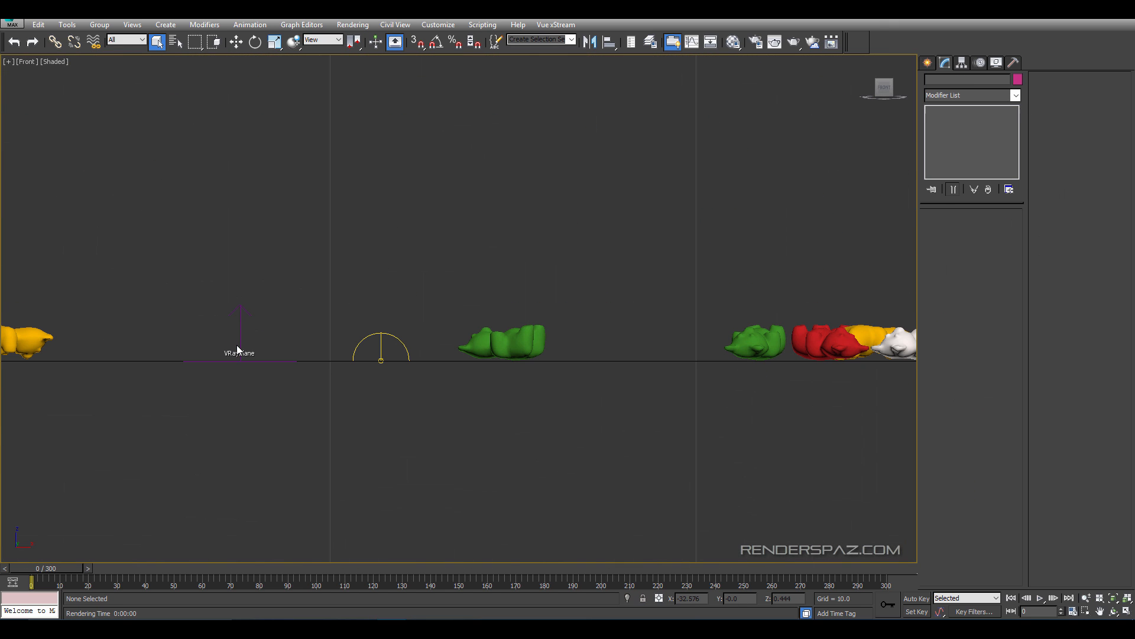
pyautogui.moveTo(429, 293); pyautogui.dragTo(280, 192, button='middle')
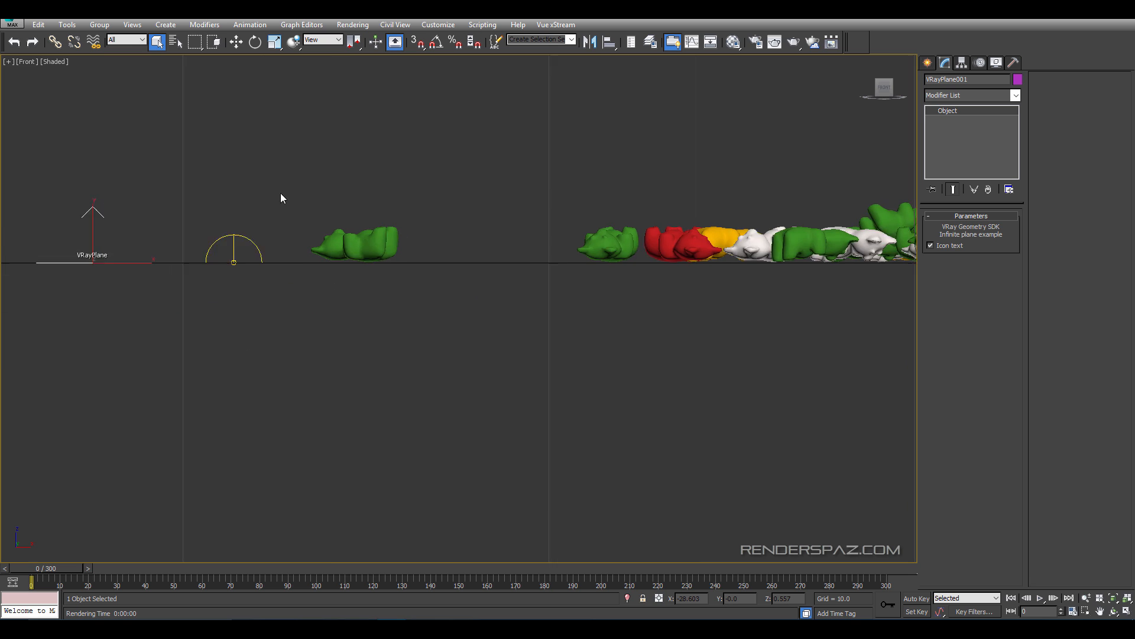
pyautogui.scroll(-2, 280, 194)
pyautogui.click(234, 43)
pyautogui.moveTo(160, 227); pyautogui.dragTo(499, 217)
# Fine-tune the VRayPlane's position so that it meets the underside of the lying green gummy bear.
pyautogui.scroll(8, 511, 233)
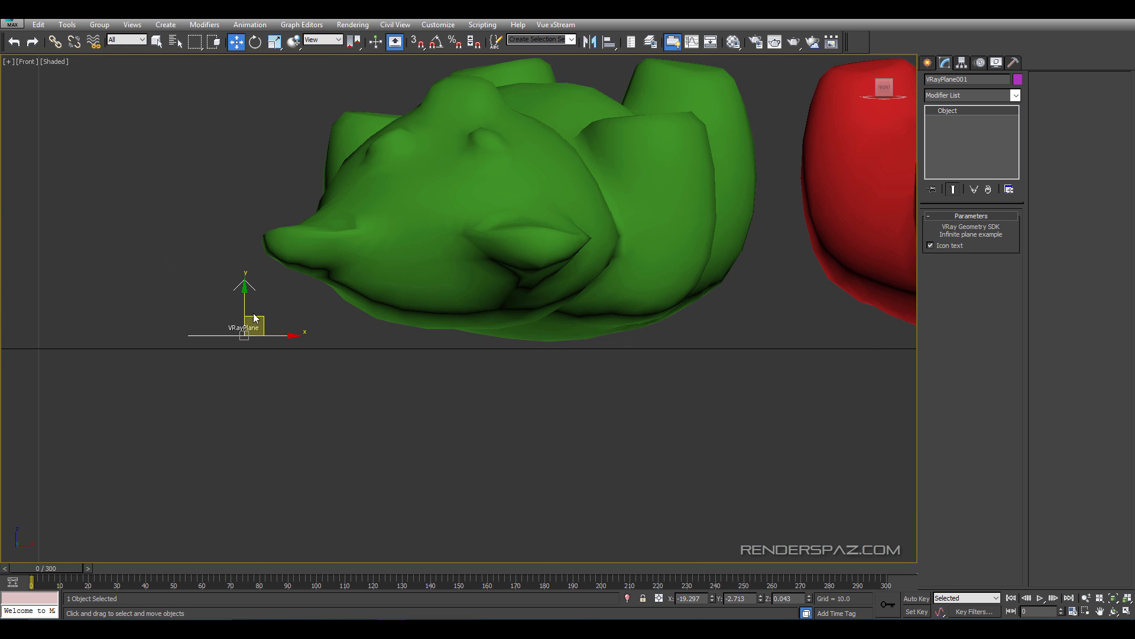
pyautogui.moveTo(256, 318); pyautogui.dragTo(499, 350)
pyautogui.scroll(5, 514, 355)
pyautogui.scroll(4, 504, 351)
pyautogui.click(541, 405)
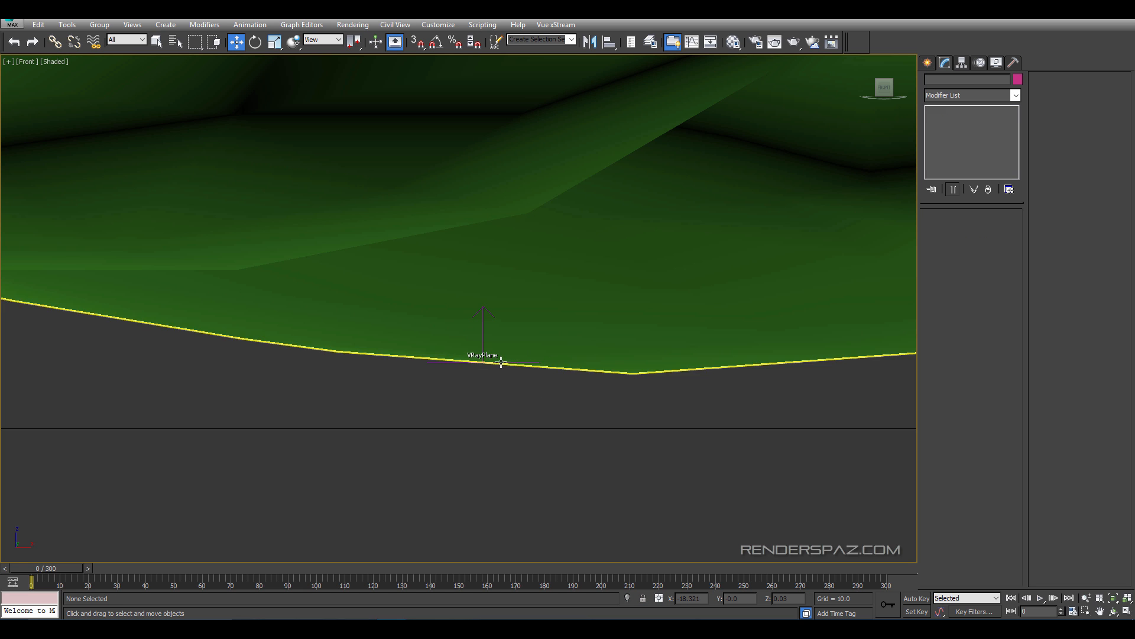
pyautogui.click(484, 344)
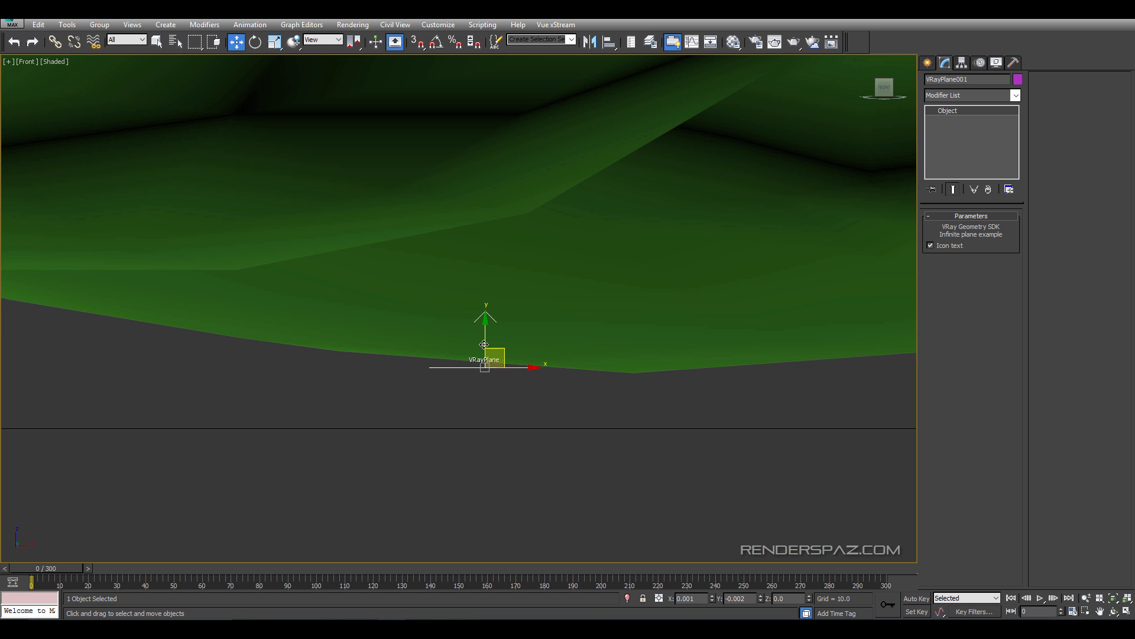
pyautogui.click(569, 415)
pyautogui.scroll(-5, 567, 411)
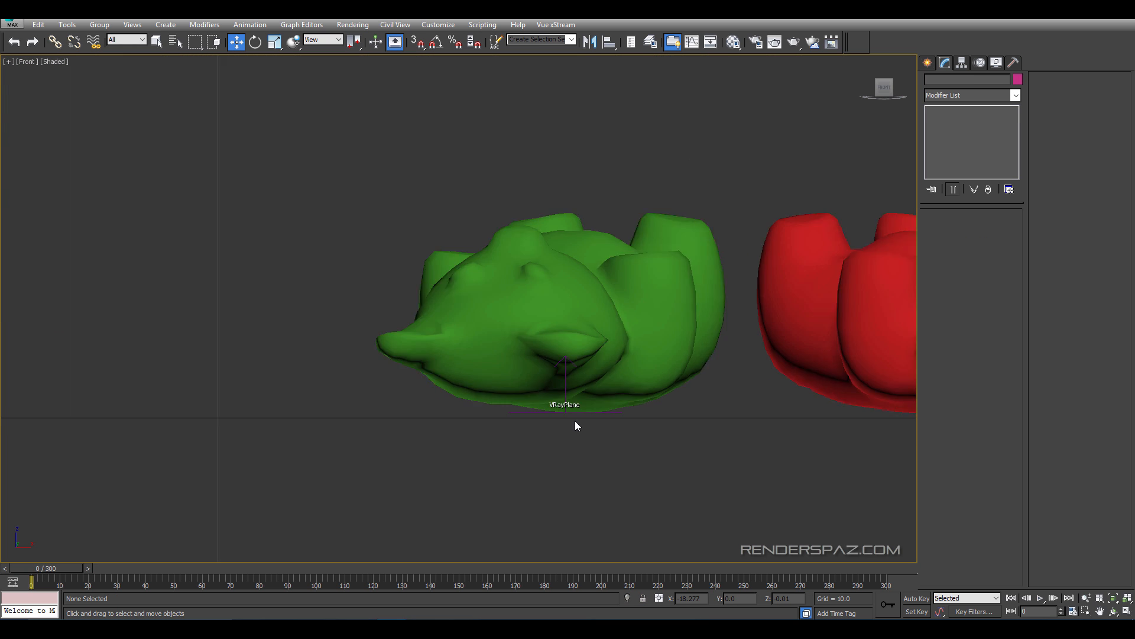
pyautogui.scroll(-6, 645, 443)
# Render the PhysCamera001 view again and move the frame buffer clear of the rendering progress.
pyautogui.press('c')
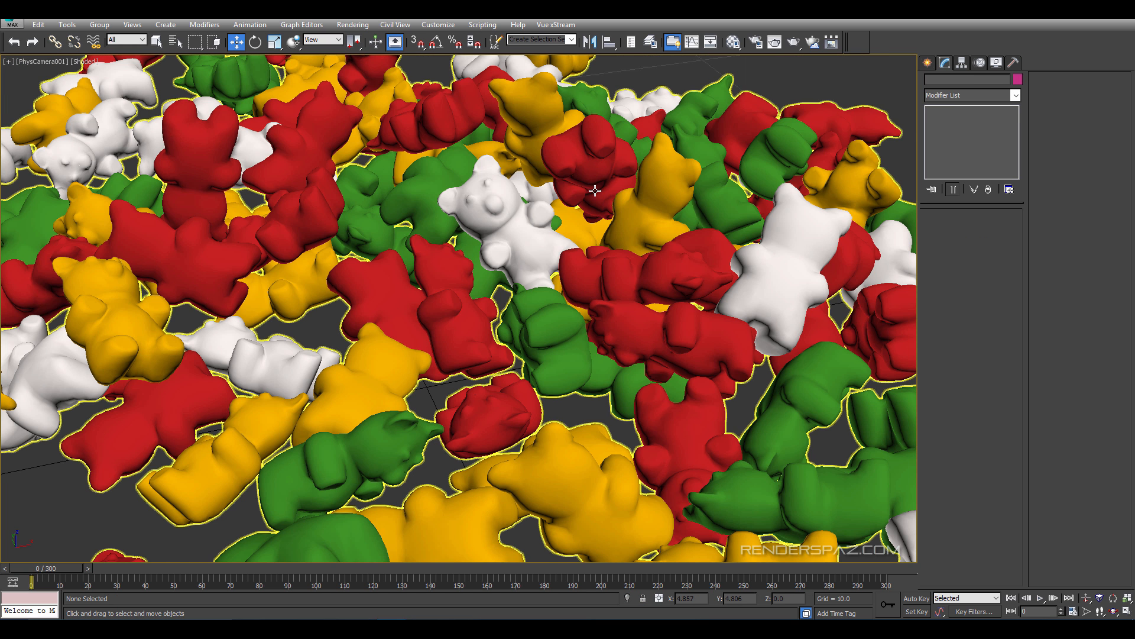
pyautogui.click(353, 24)
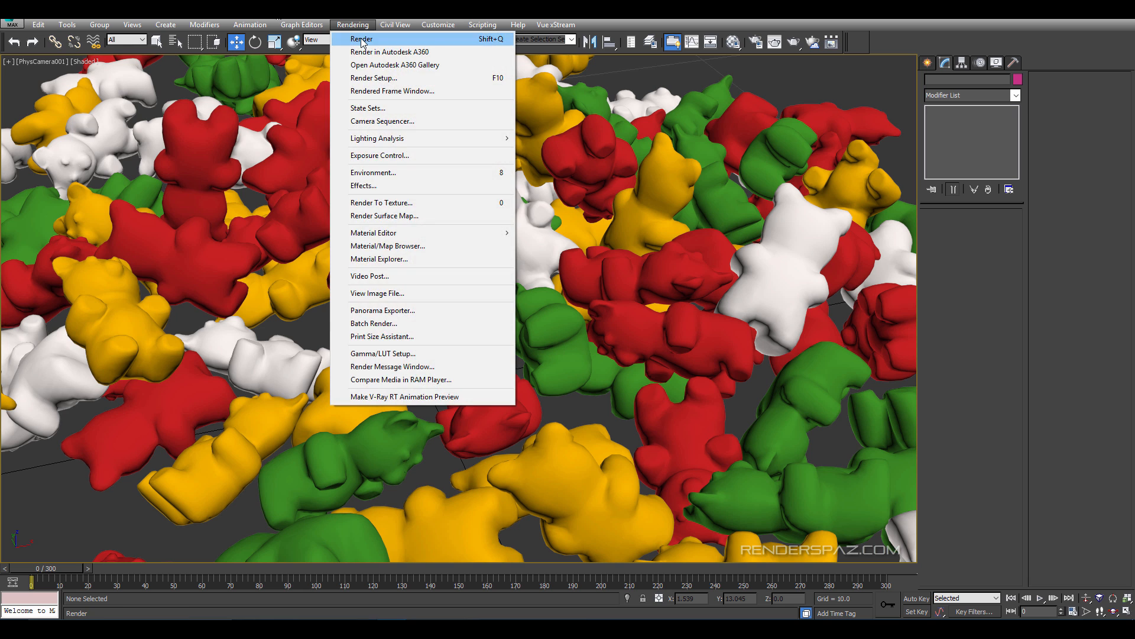
pyautogui.click(354, 35)
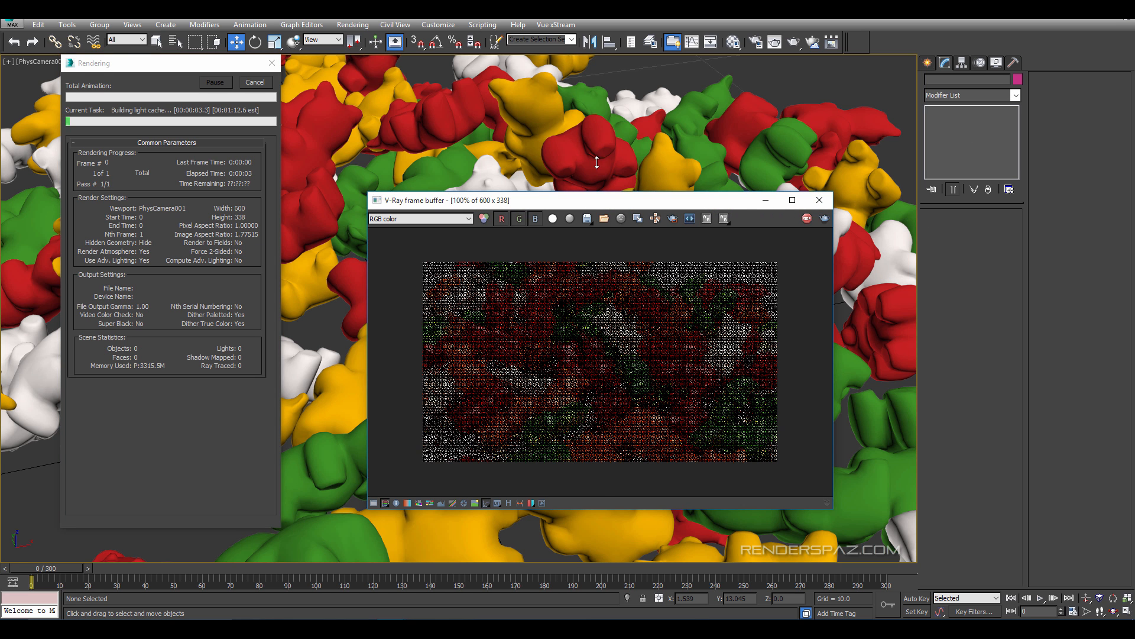
pyautogui.moveTo(562, 200); pyautogui.dragTo(509, 155)
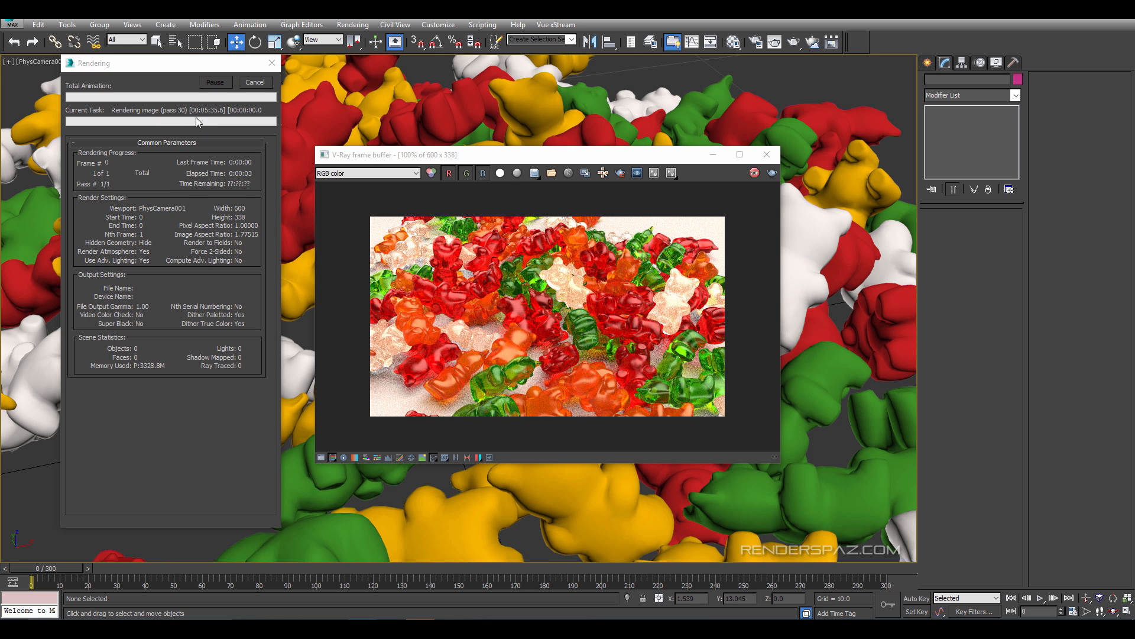
# Examine the rendered gummy bears up close at 200% for noise, translucency and contact with the ground.
pyautogui.click(598, 322)
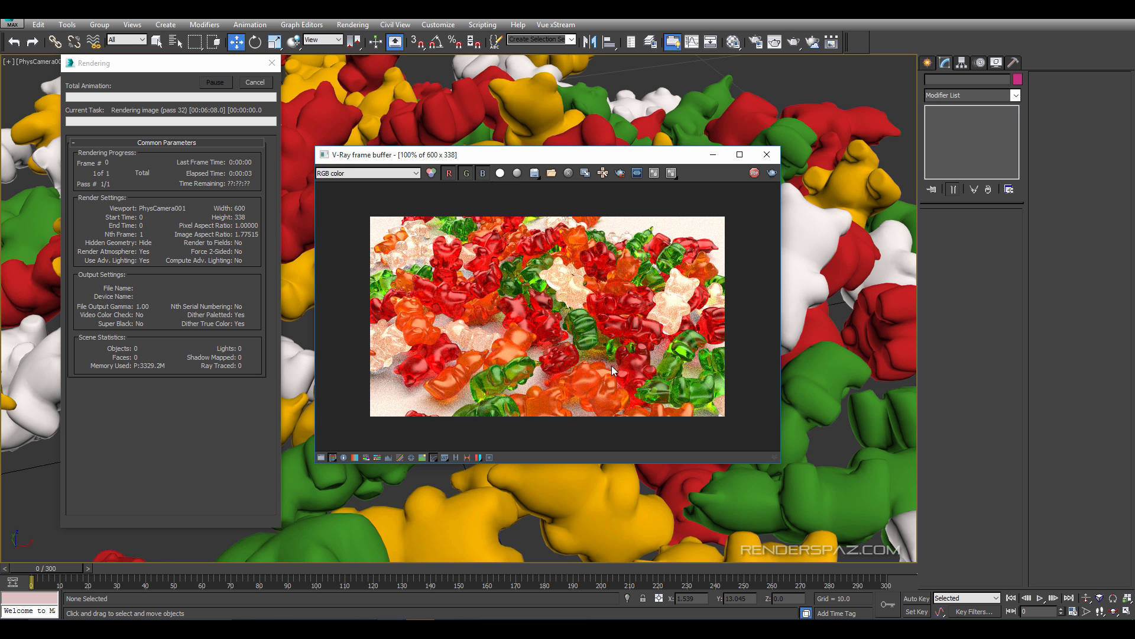
pyautogui.scroll(1, 660, 327)
pyautogui.moveTo(673, 291); pyautogui.dragTo(663, 315, button='middle')
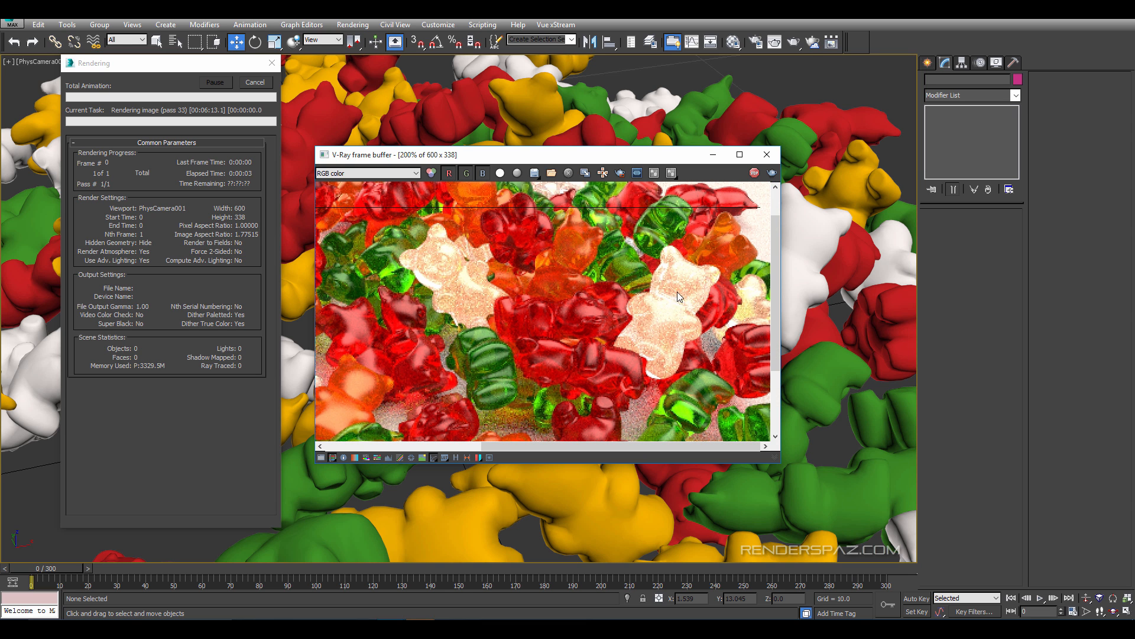
pyautogui.moveTo(485, 369); pyautogui.dragTo(595, 335, button='middle')
pyautogui.scroll(-1, 595, 335)
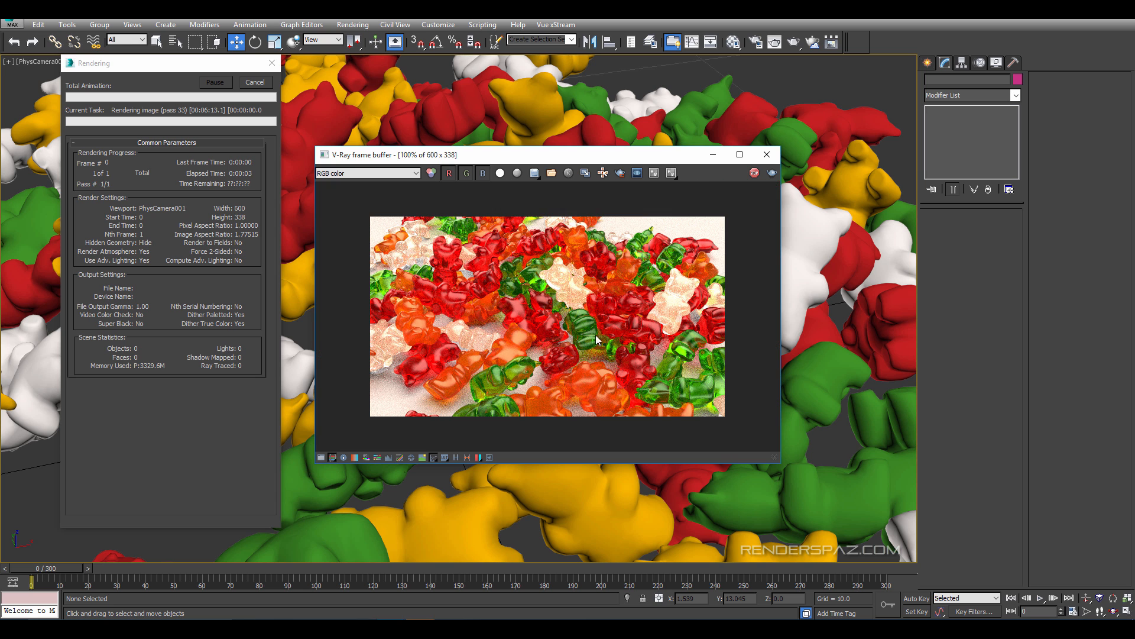
pyautogui.scroll(1, 569, 325)
pyautogui.moveTo(697, 342); pyautogui.dragTo(580, 346, button='middle')
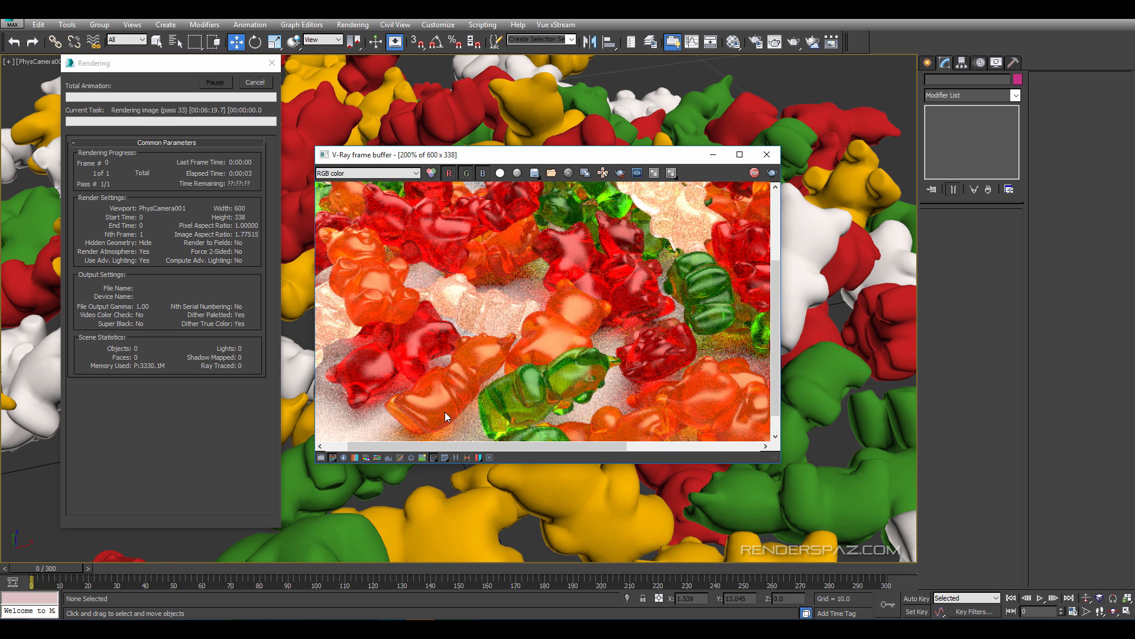
pyautogui.moveTo(397, 291); pyautogui.dragTo(421, 330, button='middle')
pyautogui.scroll(-1, 424, 311)
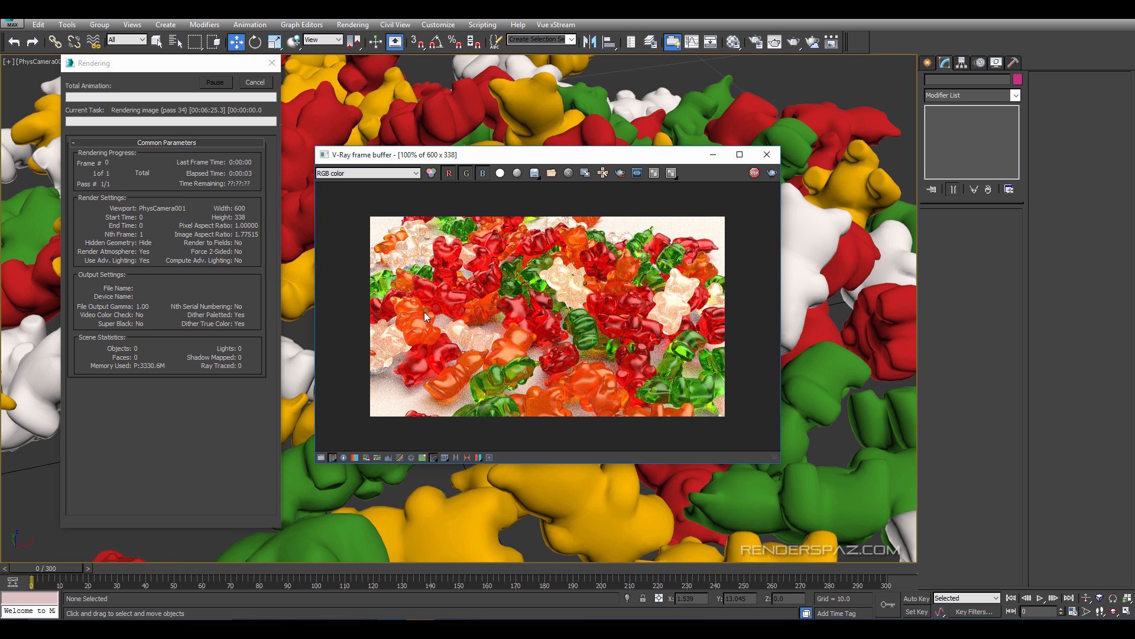
# Inspect the refining render around the green, clear and red gummy bears, comparing close-up detail with the full frame.
pyautogui.scroll(1, 426, 314)
pyautogui.scroll(-1, 556, 291)
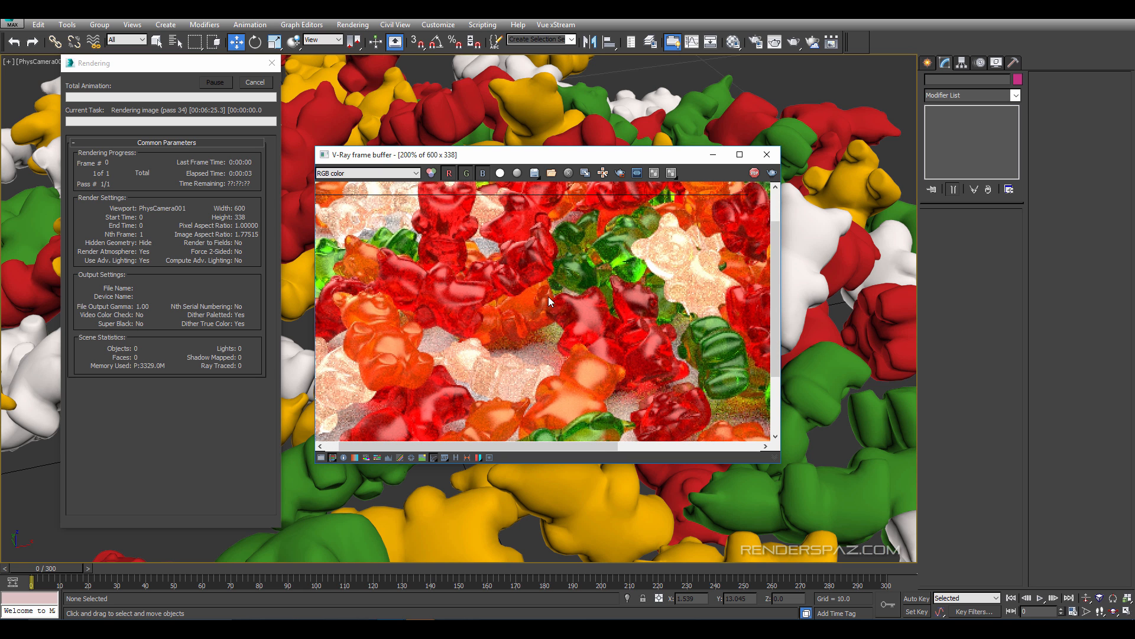
pyautogui.scroll(1, 632, 297)
pyautogui.moveTo(651, 383); pyautogui.dragTo(518, 306, button='middle')
pyautogui.moveTo(656, 332); pyautogui.dragTo(649, 289, button='middle')
pyautogui.moveTo(567, 371); pyautogui.dragTo(643, 335, button='middle')
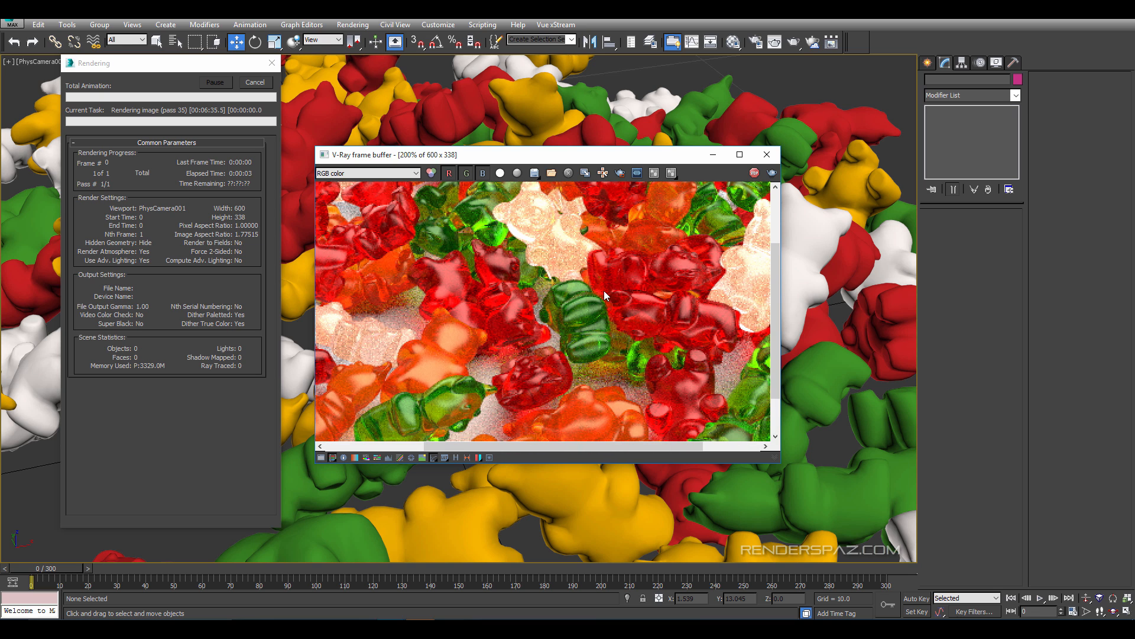
pyautogui.moveTo(604, 289); pyautogui.dragTo(569, 310, button='middle')
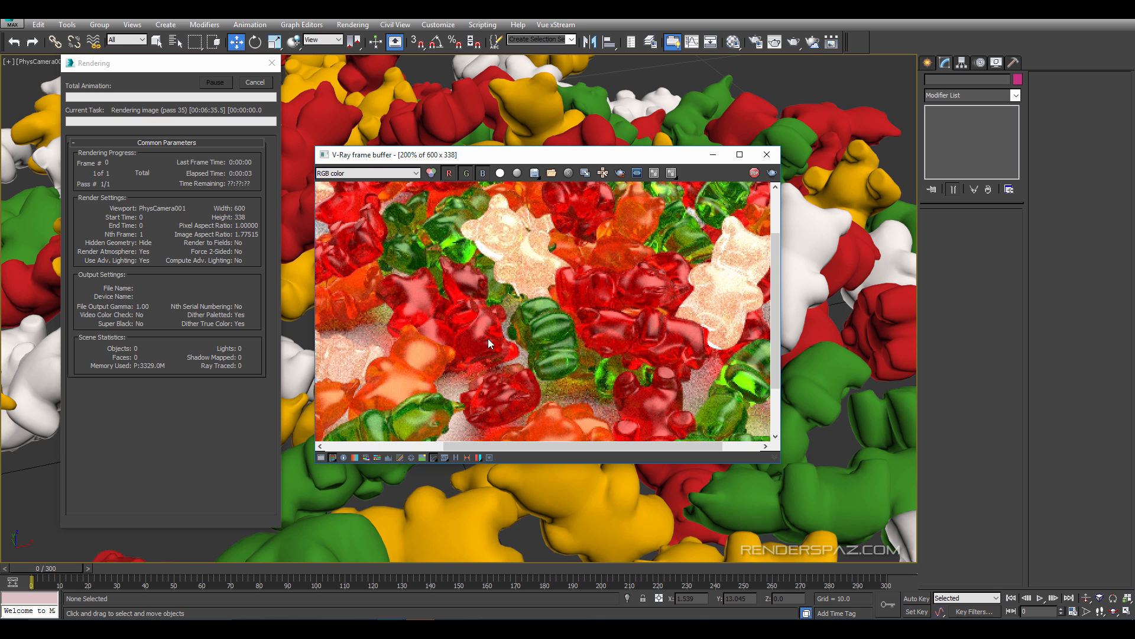
pyautogui.scroll(-2, 588, 302)
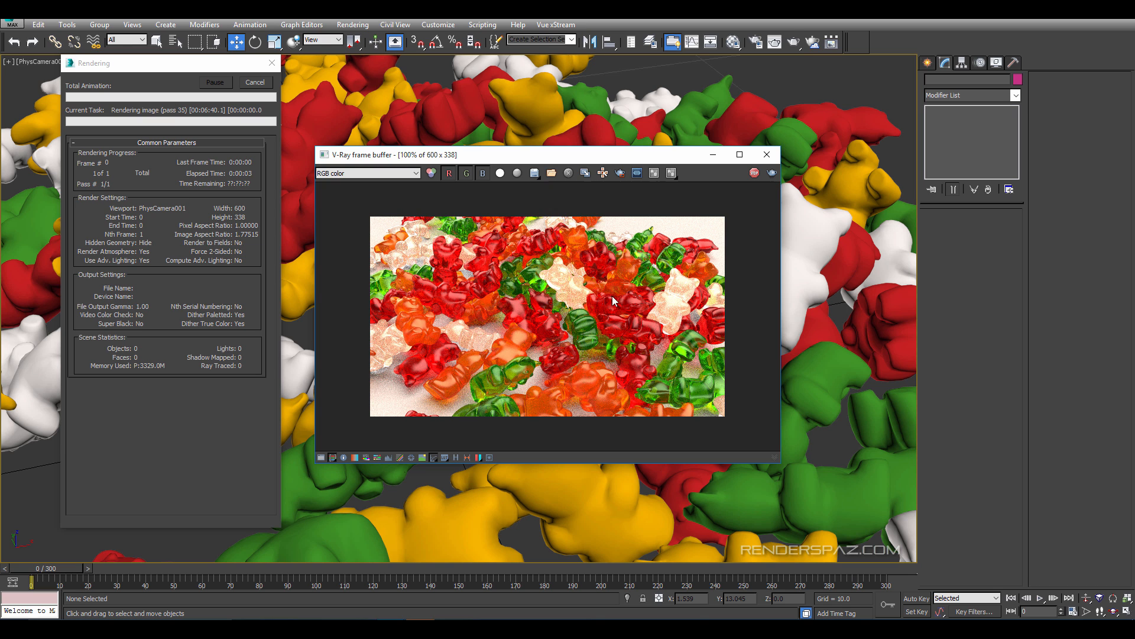
pyautogui.scroll(2, 500, 323)
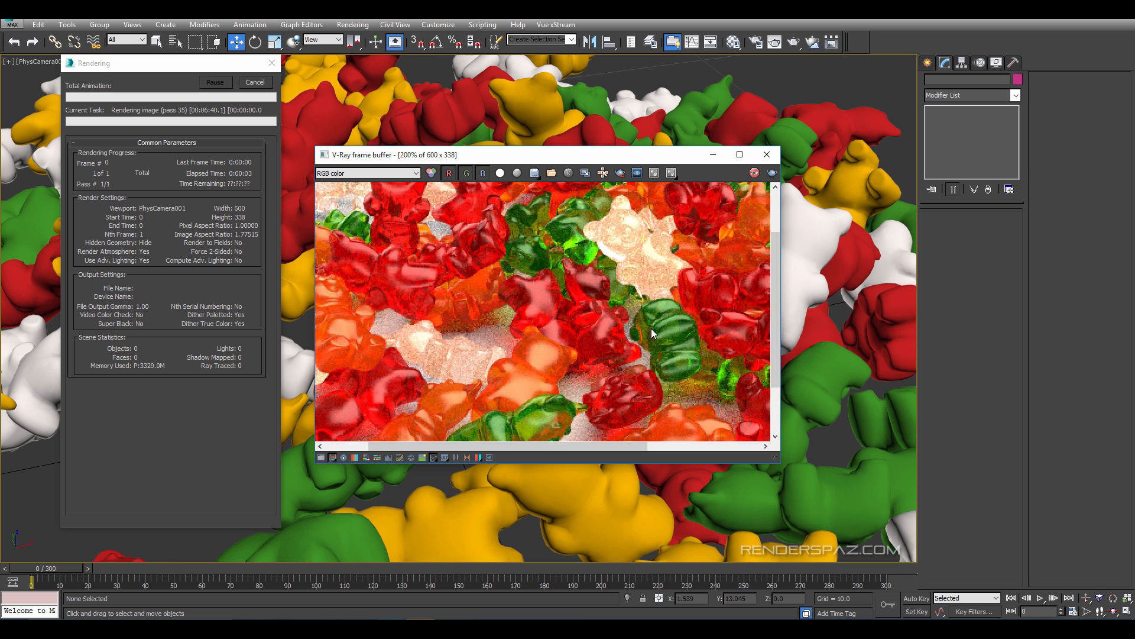
pyautogui.moveTo(655, 334); pyautogui.dragTo(621, 319, button='middle')
pyautogui.scroll(-2, 658, 330)
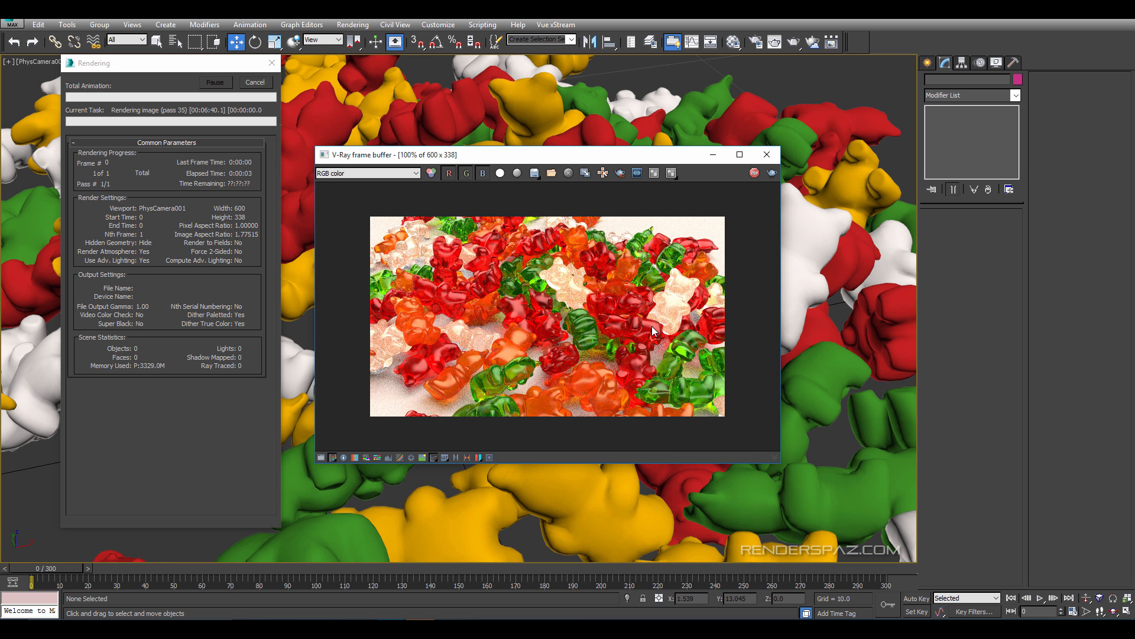
pyautogui.scroll(2, 653, 329)
pyautogui.moveTo(469, 347); pyautogui.dragTo(560, 367, button='middle')
pyautogui.moveTo(502, 264); pyautogui.dragTo(626, 294, button='middle')
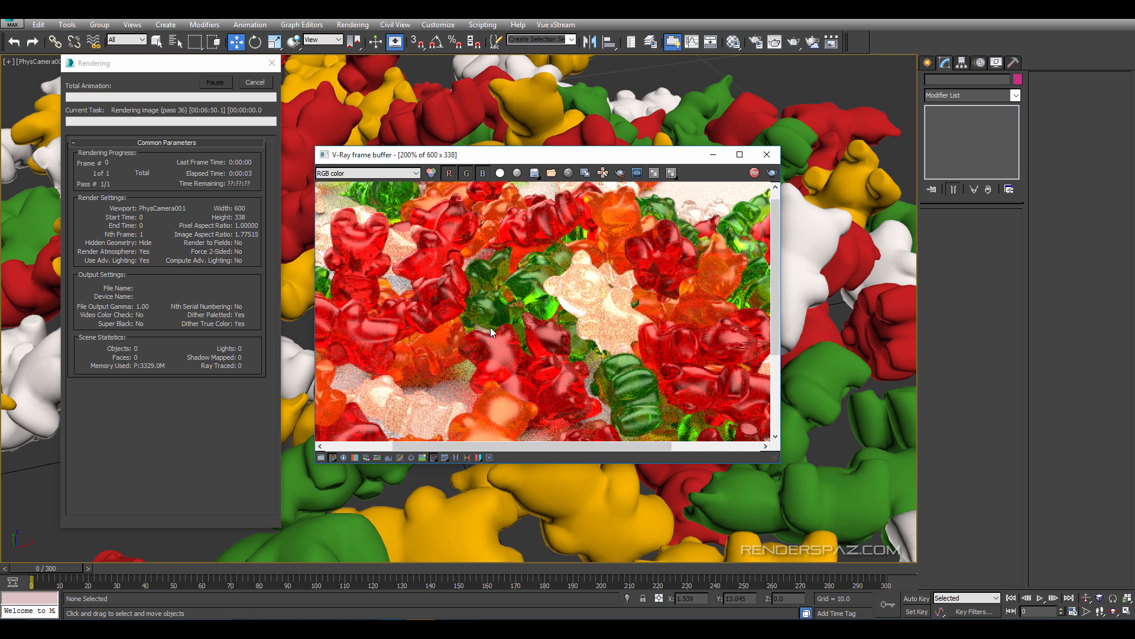
pyautogui.scroll(-1, 597, 343)
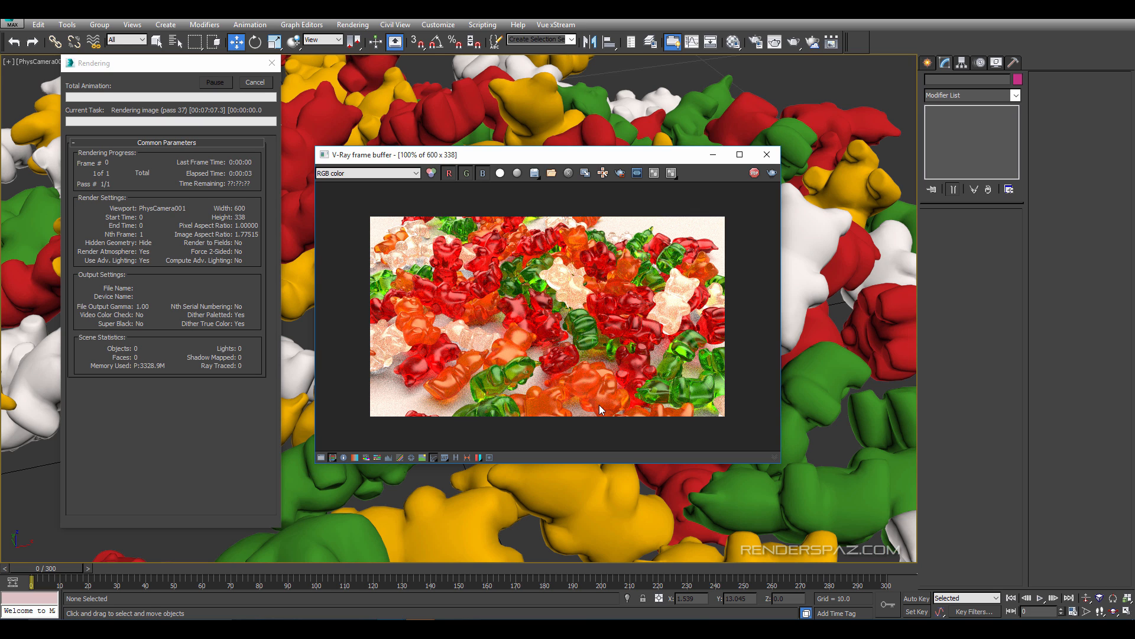
# Close the frame buffer, cancel the render, and orbit and pan PhysCamera001 to a new angle on the gummy bears.
pyautogui.click(767, 154)
pyautogui.click(264, 83)
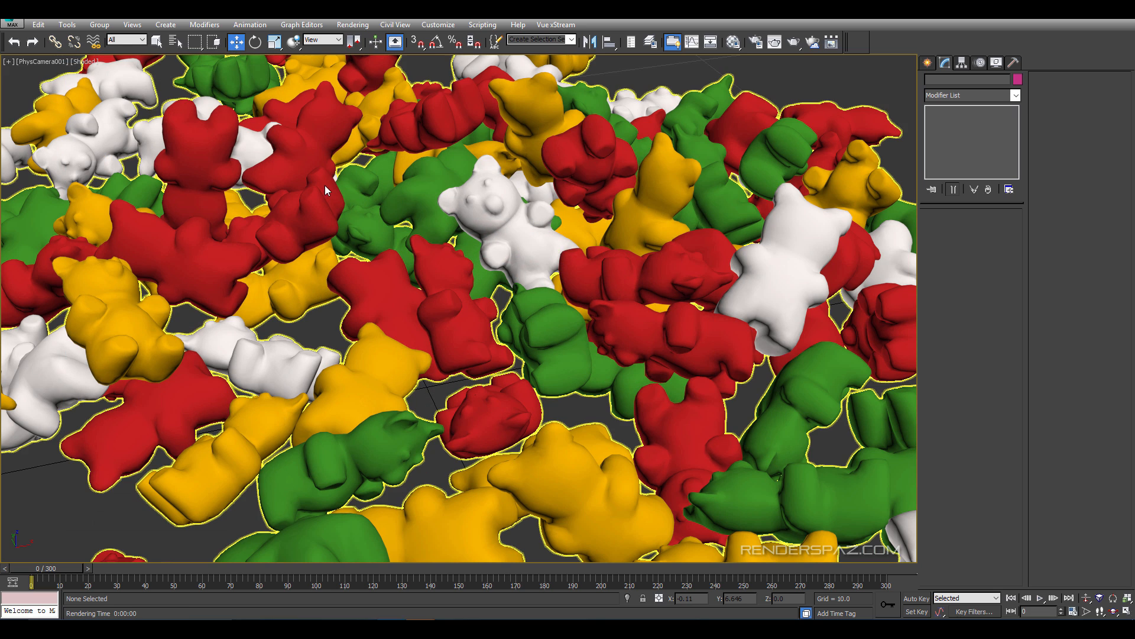
pyautogui.moveTo(459, 347)
pyautogui.mouseDown(button='middle')
pyautogui.moveTo(529, 319)
pyautogui.moveTo(471, 360)
pyautogui.mouseUp(button='middle')
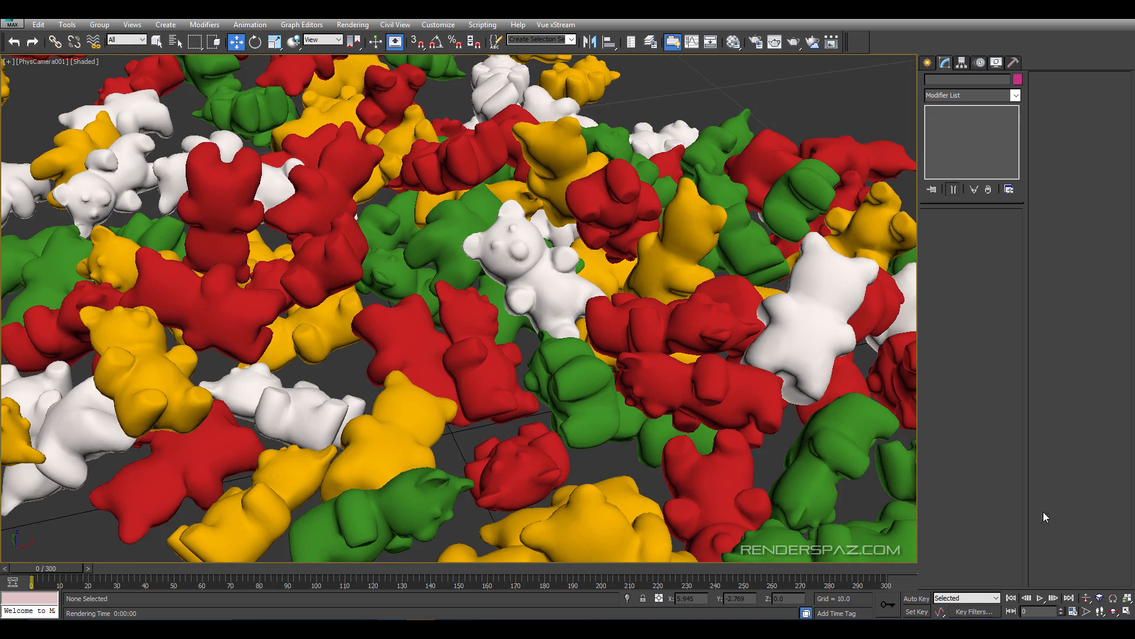
pyautogui.click(1114, 612)
pyautogui.moveTo(361, 348); pyautogui.dragTo(509, 350)
pyautogui.moveTo(579, 276); pyautogui.dragTo(722, 330, button='middle')
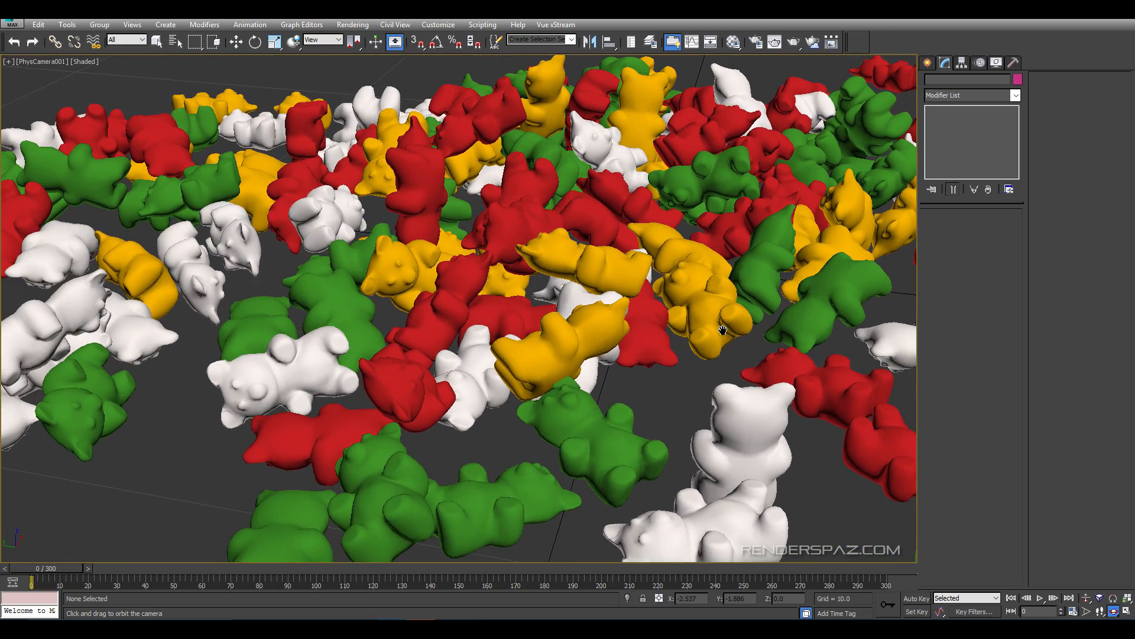
# Dolly PhysCamera001 in and pan it across to the denser part of the gummy bear pile.
pyautogui.click(1086, 599)
pyautogui.moveTo(521, 362); pyautogui.dragTo(539, 284)
pyautogui.moveTo(539, 284); pyautogui.dragTo(518, 342, button='middle')
pyautogui.moveTo(519, 342); pyautogui.dragTo(502, 319)
pyautogui.moveTo(502, 320); pyautogui.dragTo(440, 251, button='middle')
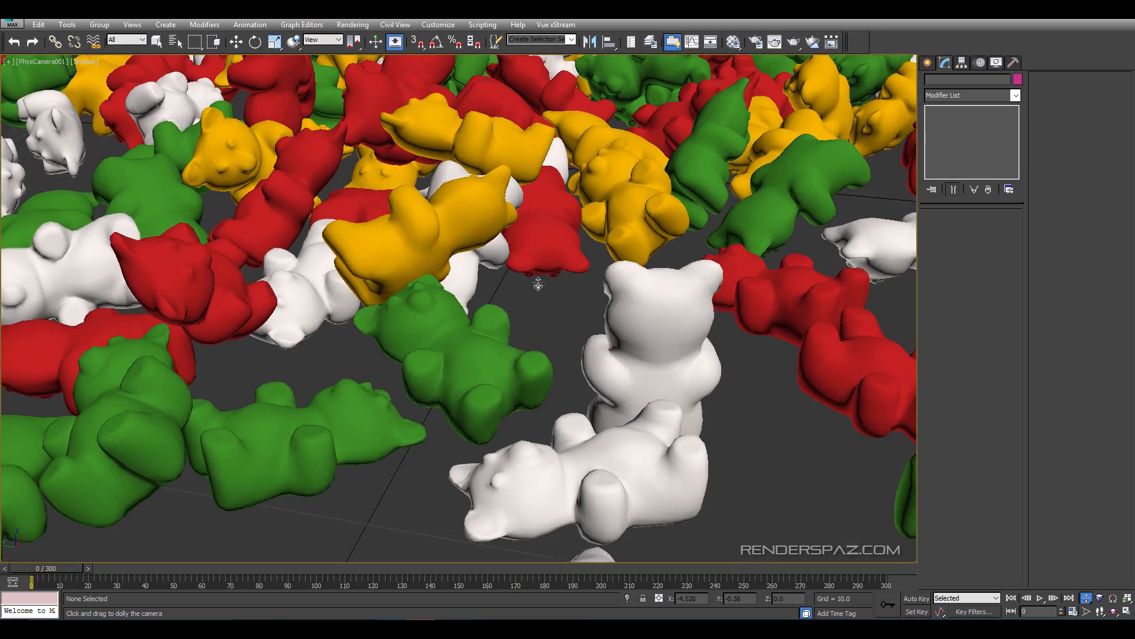
pyautogui.moveTo(538, 284); pyautogui.dragTo(277, 263, button='middle')
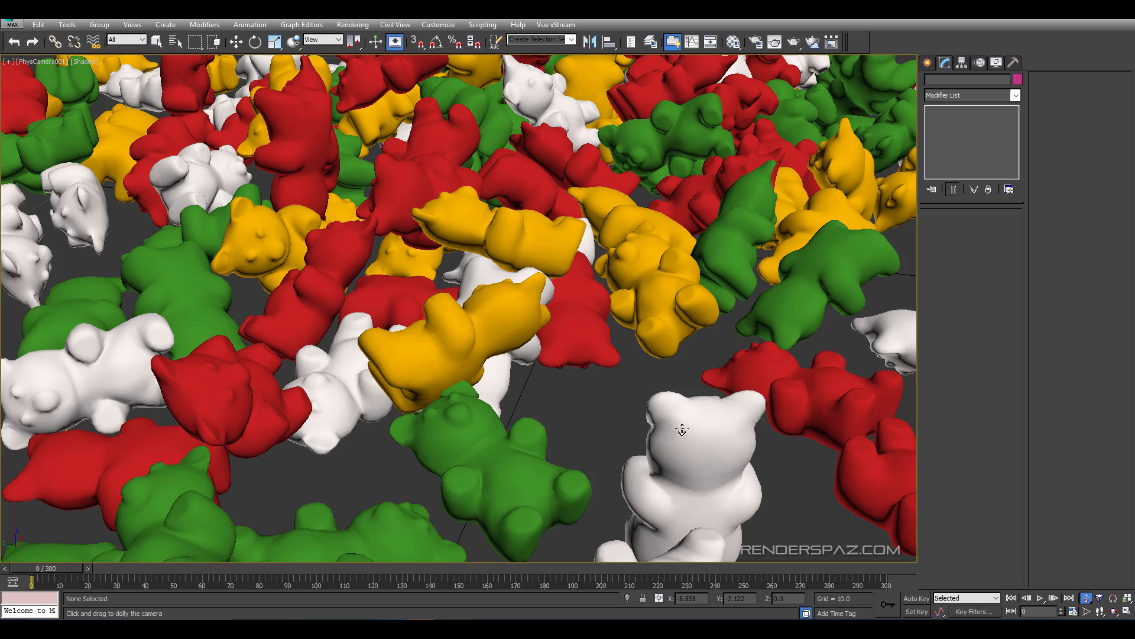
pyautogui.moveTo(618, 289); pyautogui.dragTo(385, 331, button='middle')
pyautogui.scroll(2, 561, 308)
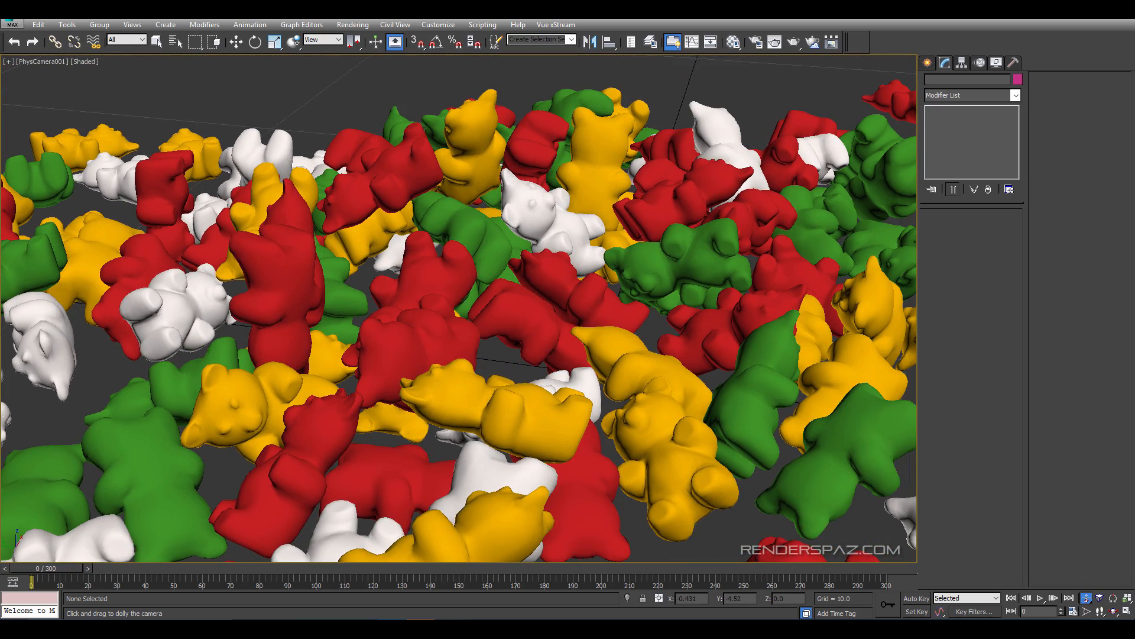
# Orbit PhysCamera001 slightly around the pile and dolly it closer to the yellow gummy bears in the middle.
pyautogui.click(1113, 611)
pyautogui.moveTo(651, 379); pyautogui.dragTo(757, 360)
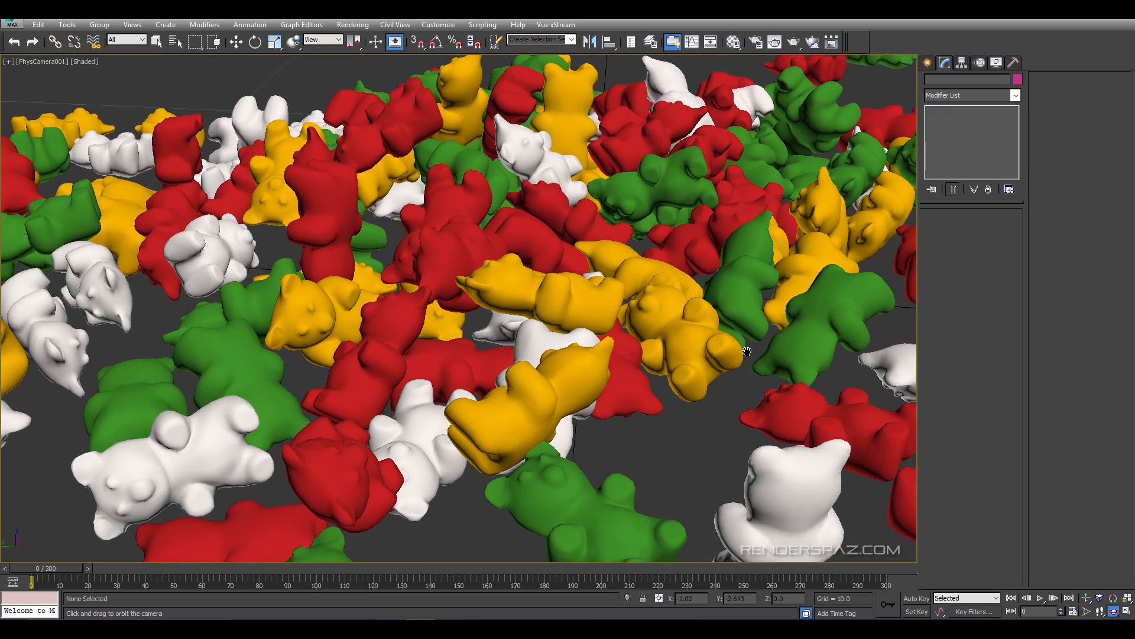
pyautogui.moveTo(757, 360); pyautogui.dragTo(764, 339, button='middle')
pyautogui.moveTo(765, 339); pyautogui.dragTo(760, 352)
pyautogui.click(1086, 598)
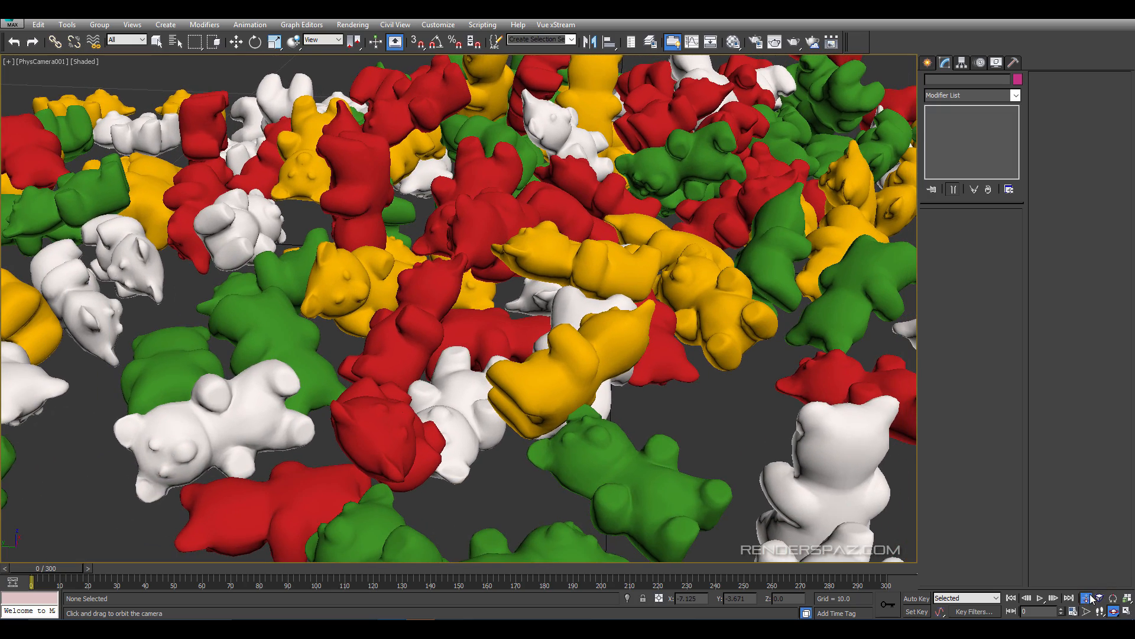
pyautogui.moveTo(895, 514); pyautogui.dragTo(724, 453)
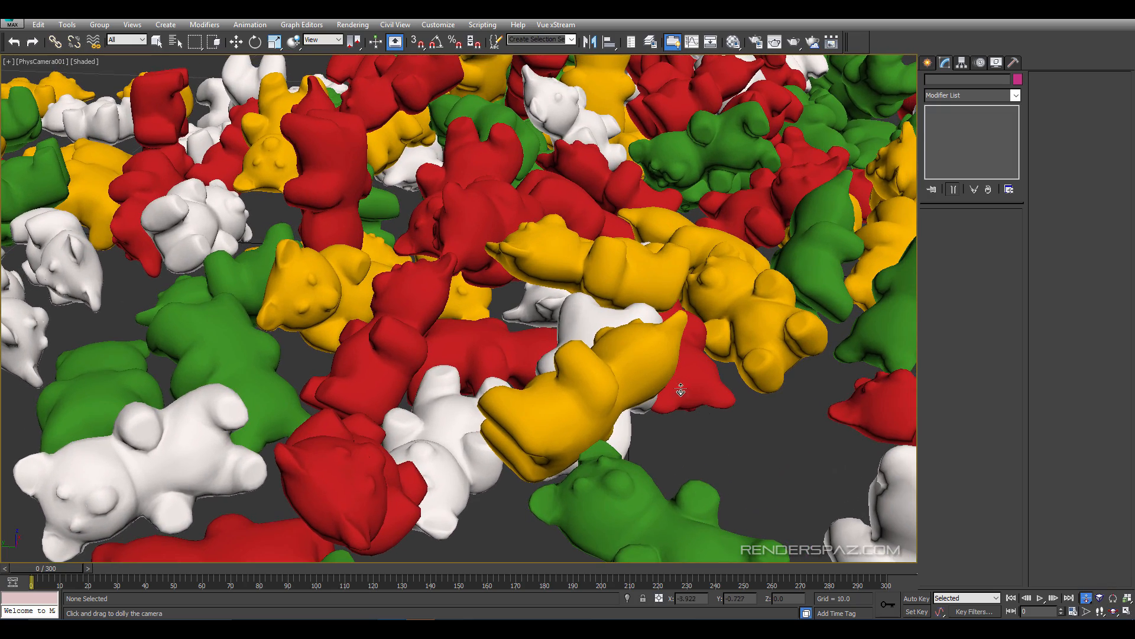
pyautogui.moveTo(680, 390); pyautogui.dragTo(707, 427)
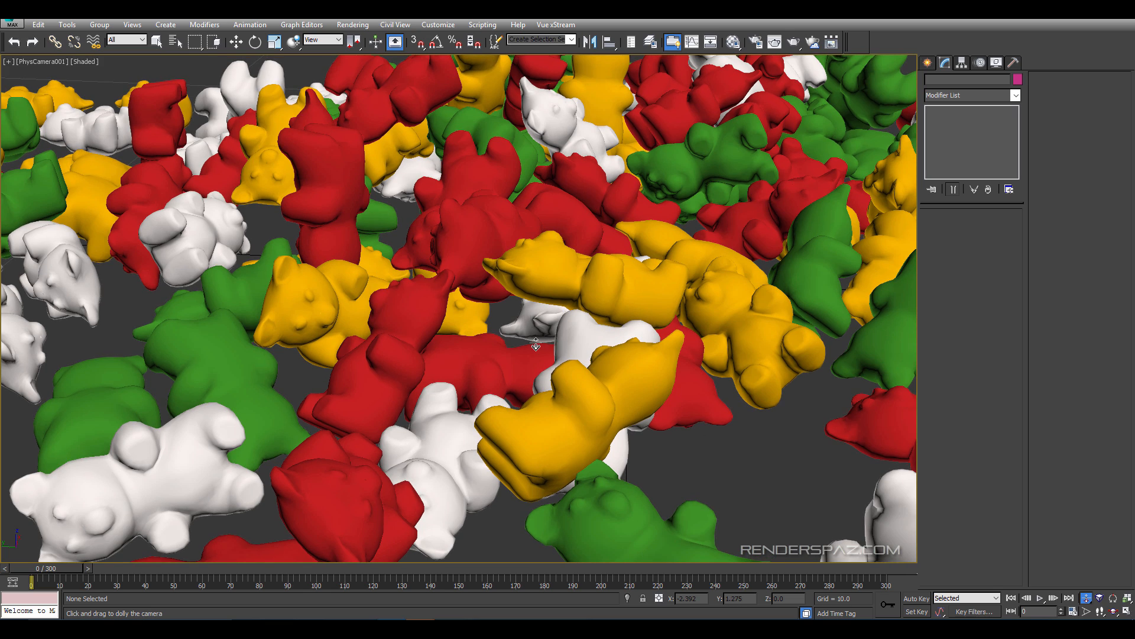
pyautogui.moveTo(536, 344); pyautogui.dragTo(541, 343, button='middle')
# Orbit PhysCamera001 to a higher angle looking down on the pile and pan to recentre the gummy bears.
pyautogui.click(1113, 610)
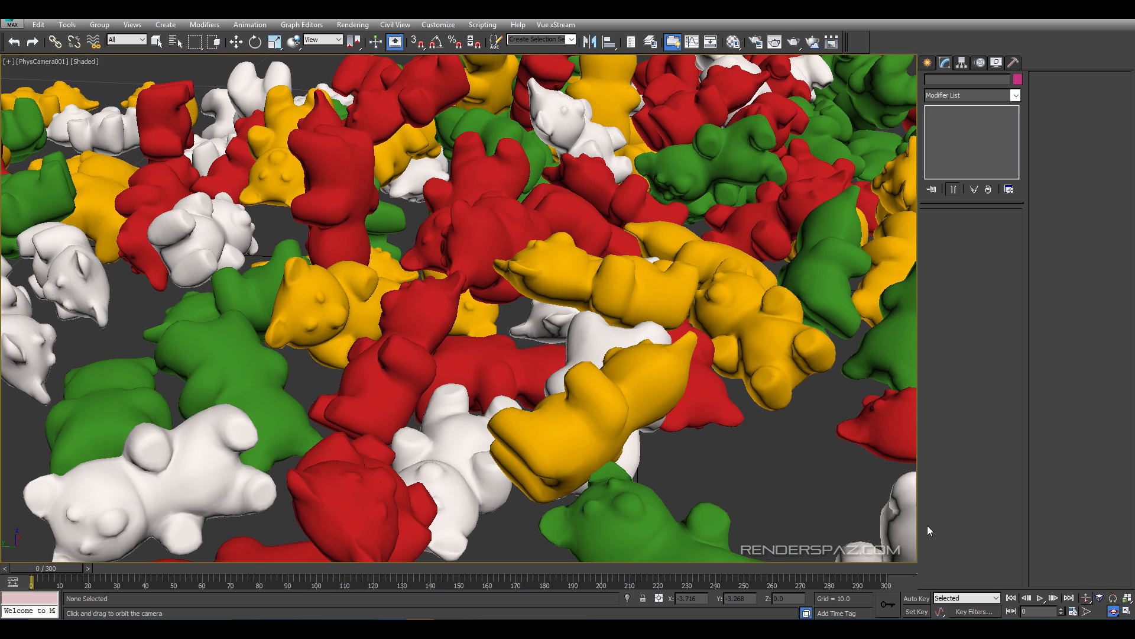
pyautogui.moveTo(379, 360); pyautogui.dragTo(544, 331)
pyautogui.moveTo(573, 322); pyautogui.dragTo(534, 349, button='middle')
pyautogui.moveTo(533, 349); pyautogui.dragTo(566, 306)
pyautogui.moveTo(566, 306); pyautogui.dragTo(547, 248, button='middle')
pyautogui.moveTo(544, 254); pyautogui.dragTo(512, 334)
pyautogui.moveTo(512, 333); pyautogui.dragTo(521, 308, button='middle')
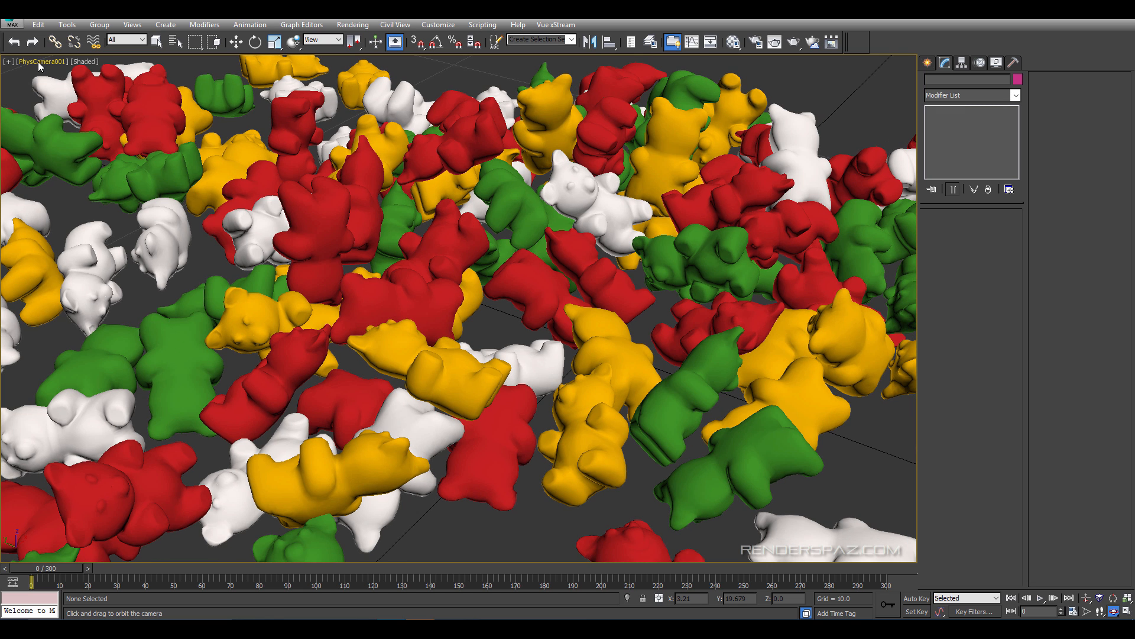
# Show safe frames for PhysCamera001, dolly in and pan so that the gummy bears fill the frame.
pyautogui.click(39, 62)
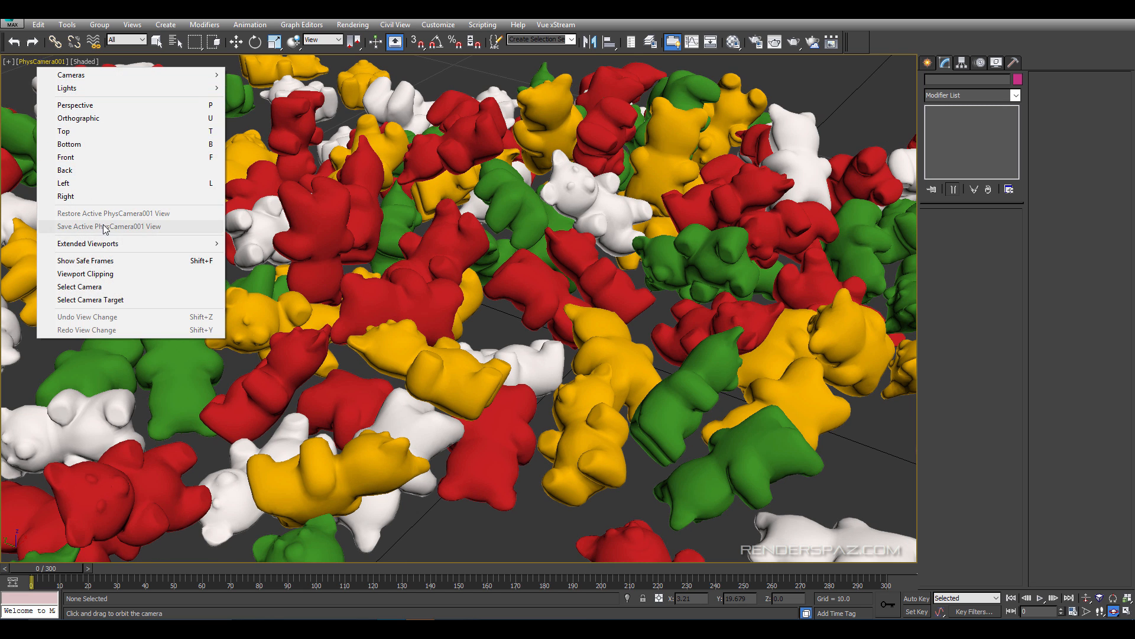
pyautogui.click(107, 261)
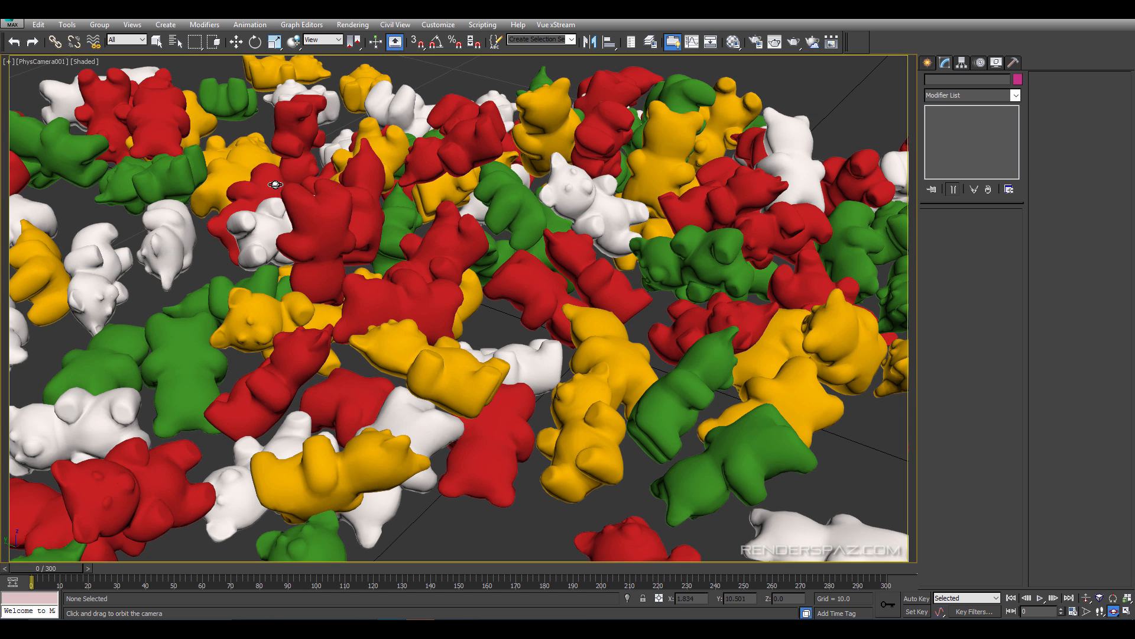
pyautogui.click(1086, 599)
pyautogui.moveTo(669, 414); pyautogui.dragTo(387, 326)
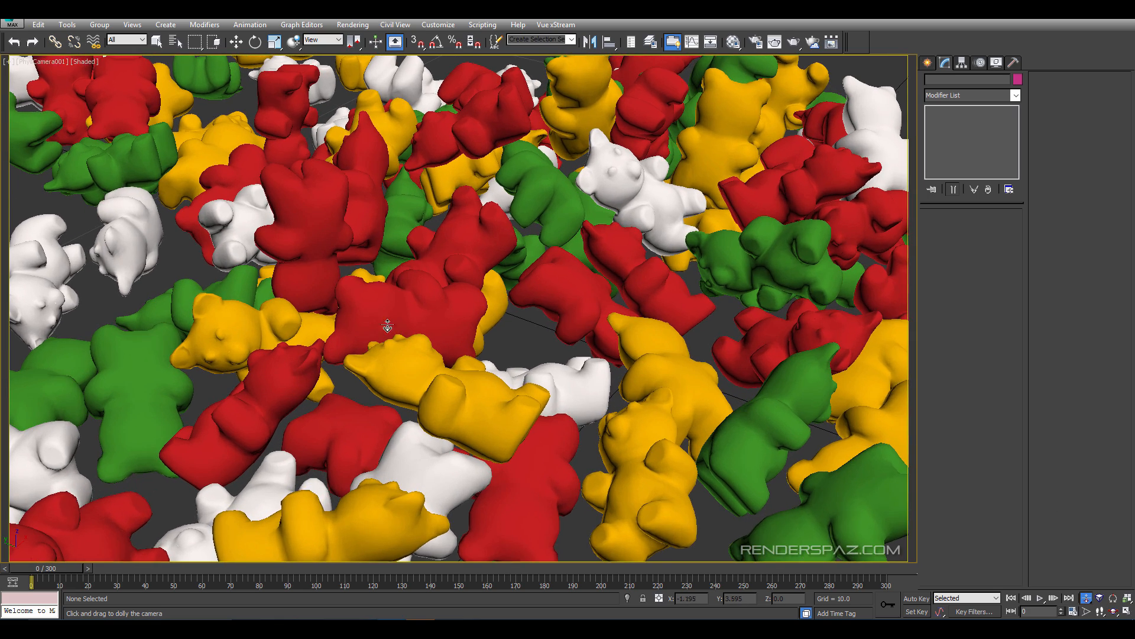
pyautogui.moveTo(387, 326); pyautogui.dragTo(297, 332, button='middle')
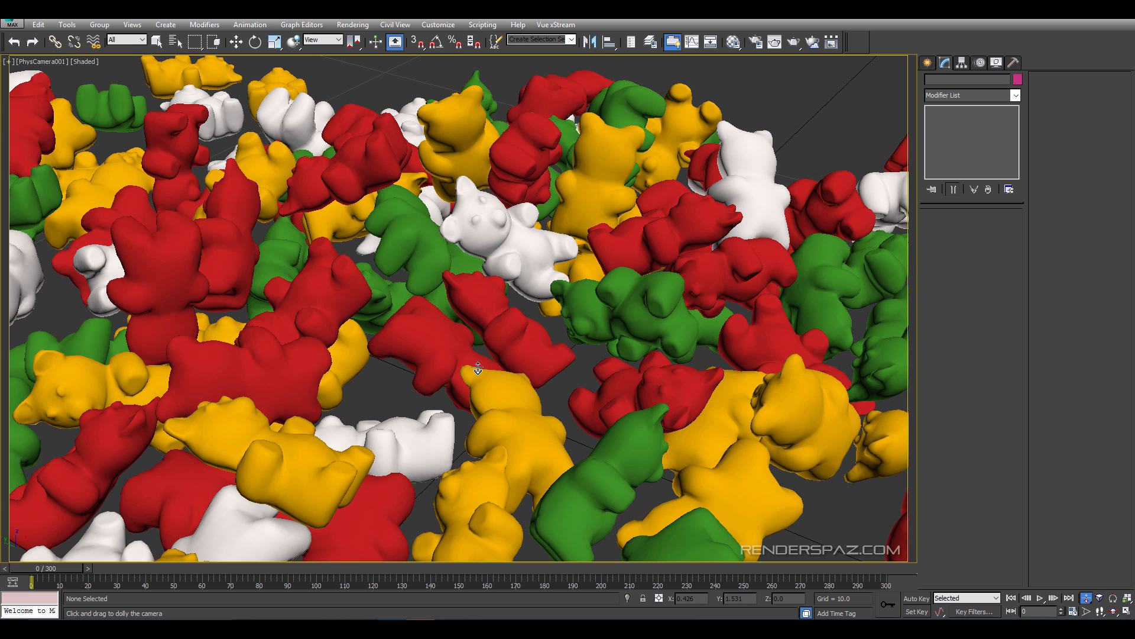
pyautogui.moveTo(510, 342); pyautogui.dragTo(513, 338, button='middle')
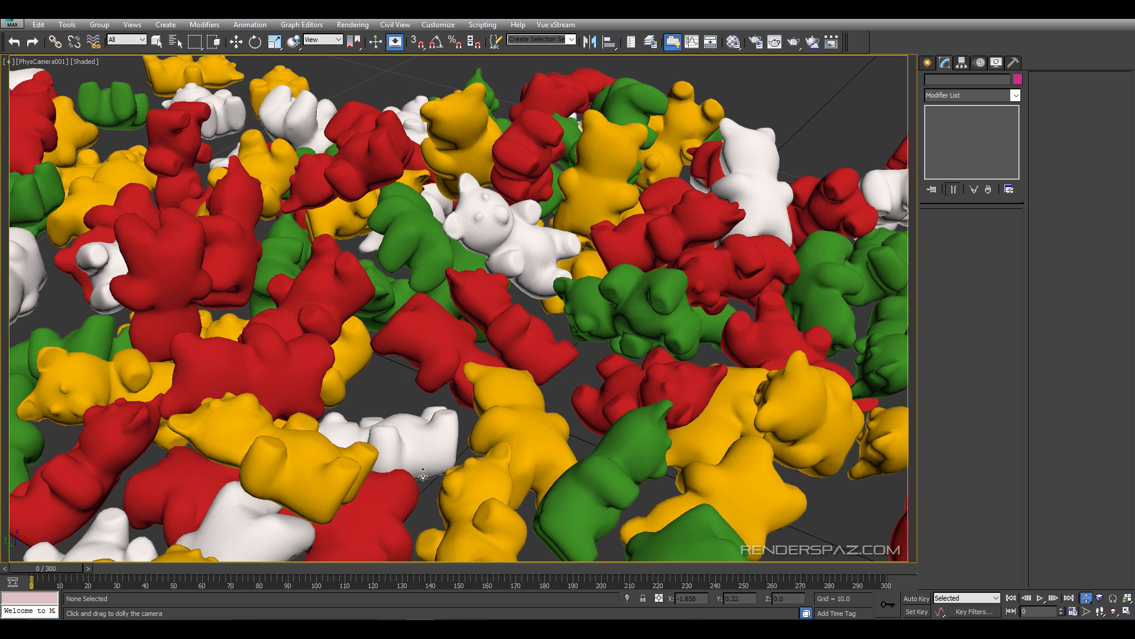
# Switch to the Perspective view, select PhysCamera001 and enable its depth of field.
pyautogui.press('p')
pyautogui.scroll(-9, 550, 373)
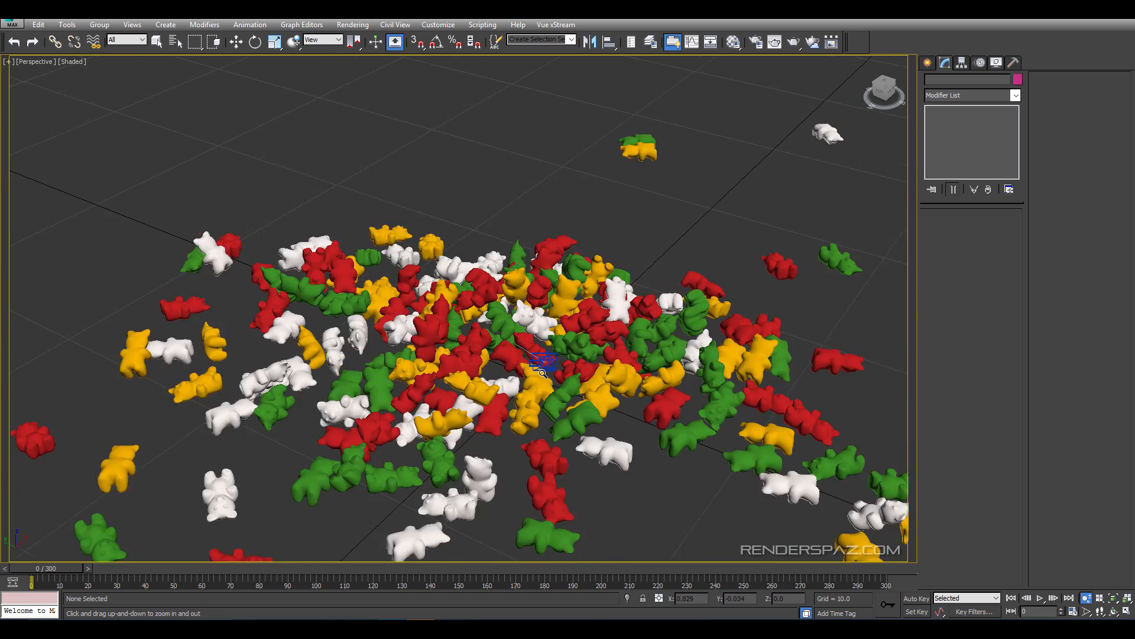
pyautogui.keyDown('alt'); pyautogui.moveTo(551, 373); pyautogui.dragTo(424, 425, button='middle'); pyautogui.keyUp('alt')
pyautogui.keyDown('alt'); pyautogui.moveTo(524, 358); pyautogui.dragTo(549, 311, button='middle'); pyautogui.keyUp('alt')
pyautogui.moveTo(548, 312); pyautogui.dragTo(537, 292)
pyautogui.press('w')
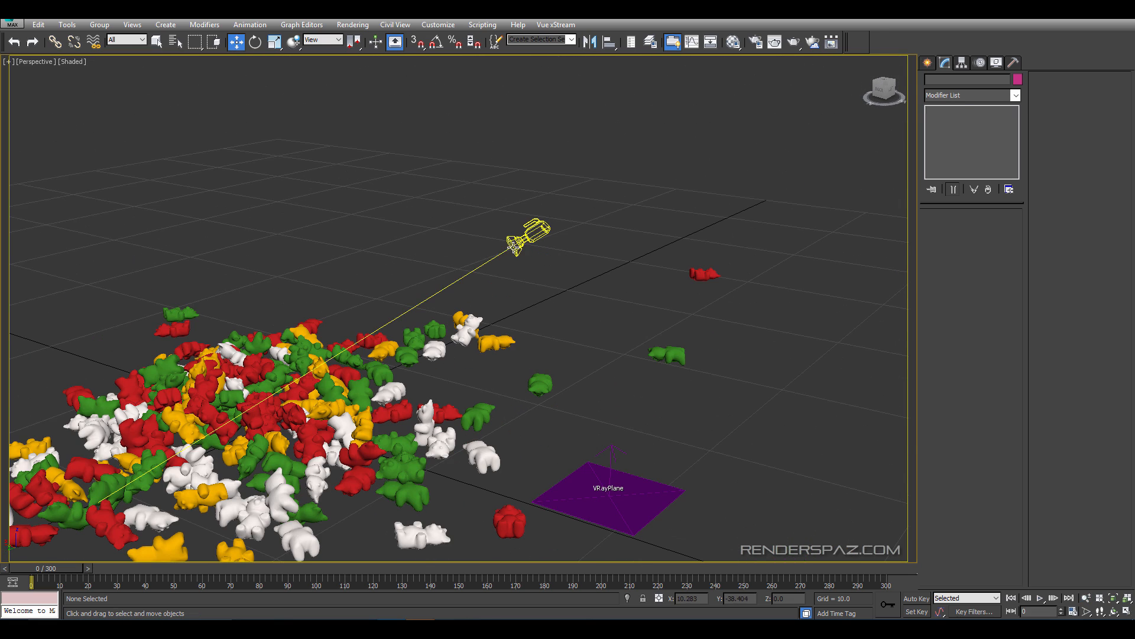
pyautogui.click(533, 231)
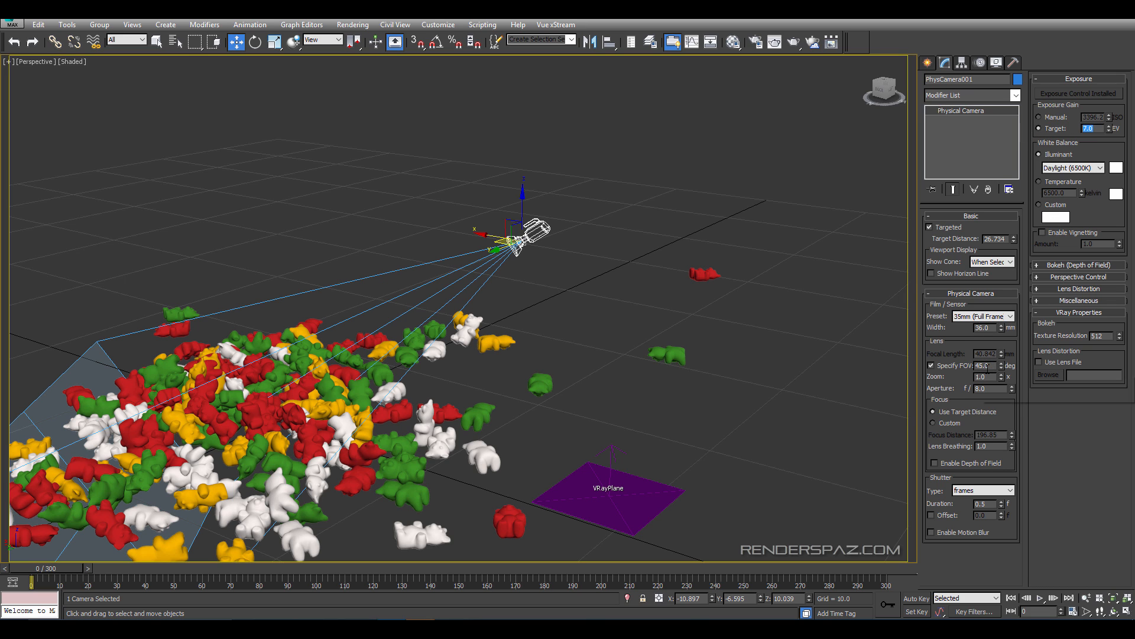
pyautogui.click(948, 460)
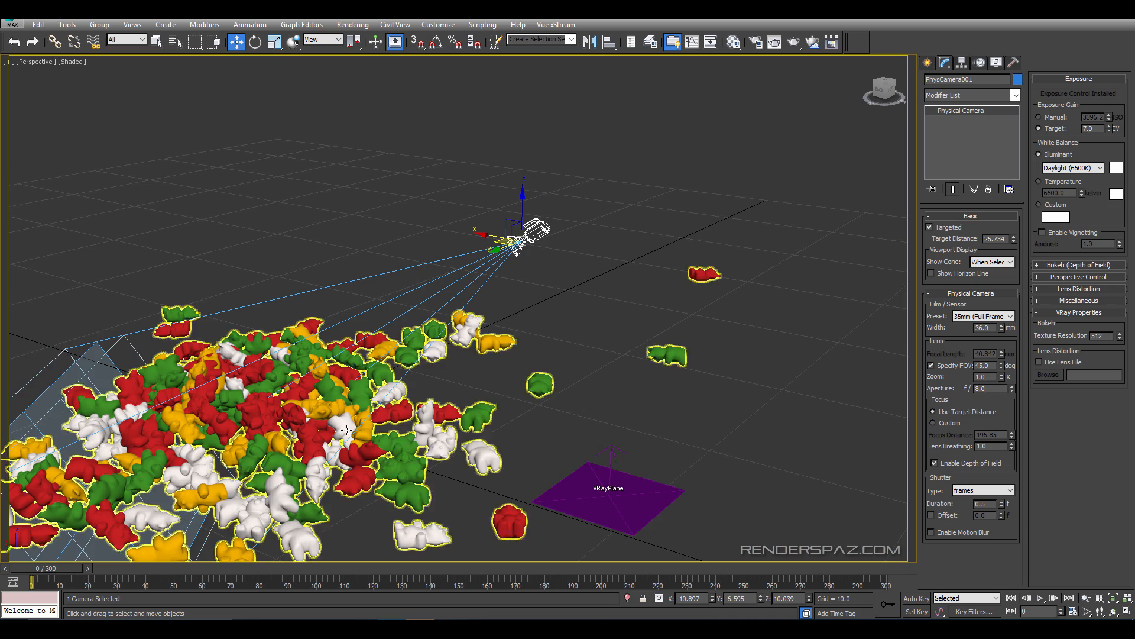
# Switch PhysCamera001 to a custom focus distance of 13.78 and check the blur through the camera view.
pyautogui.moveTo(155, 457); pyautogui.dragTo(391, 331, button='middle')
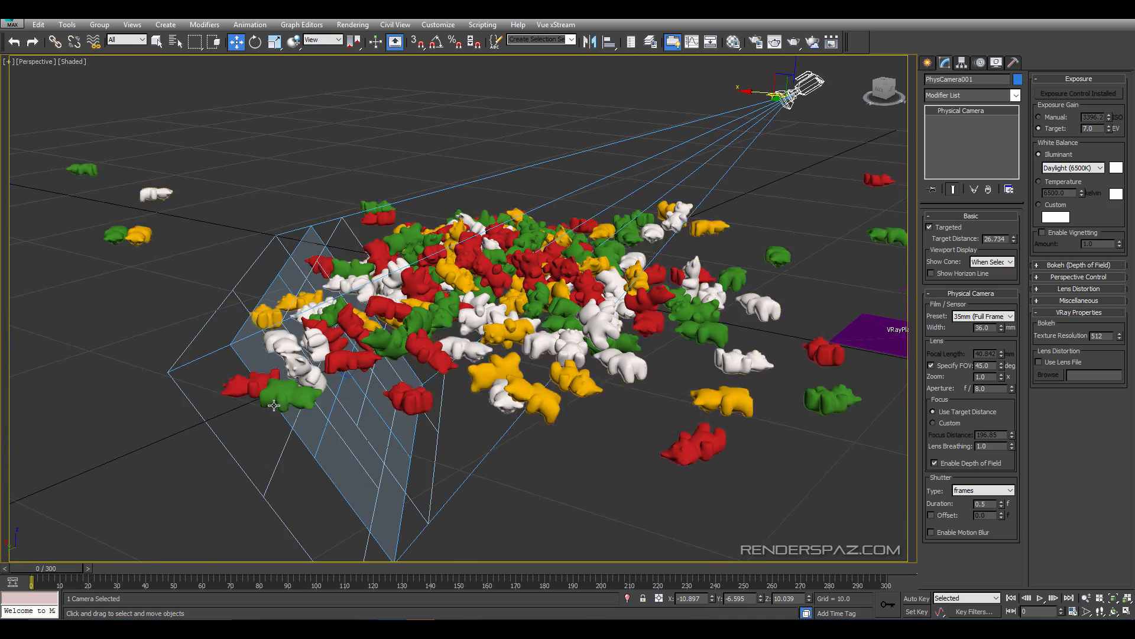
pyautogui.moveTo(535, 425); pyautogui.dragTo(482, 417, button='middle')
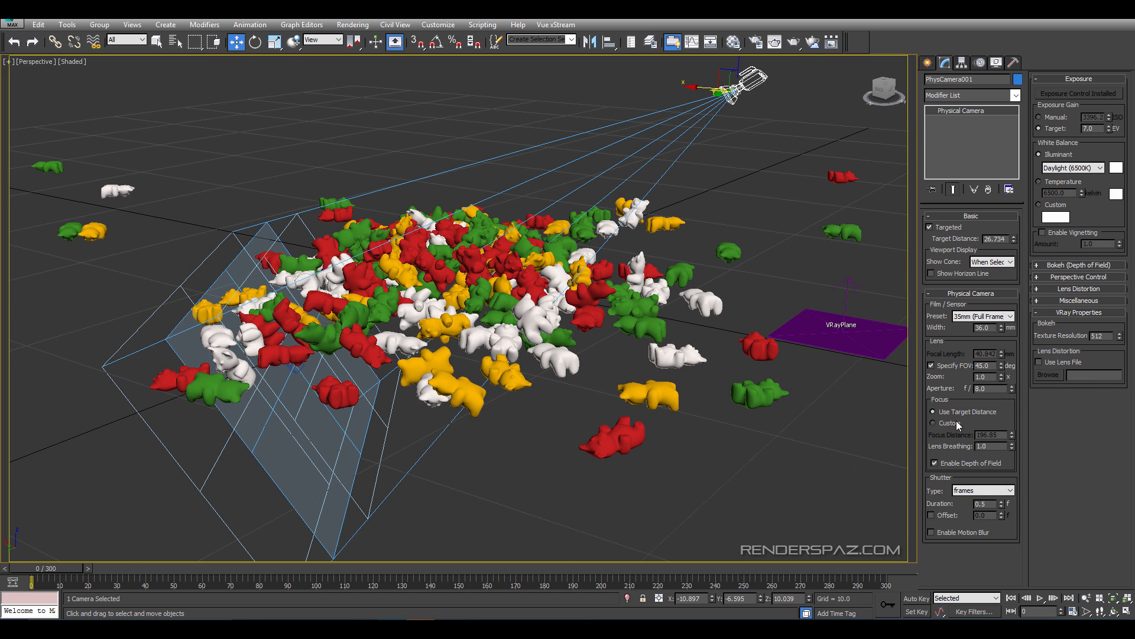
pyautogui.click(933, 424)
pyautogui.moveTo(1012, 435); pyautogui.dragTo(1014, 486)
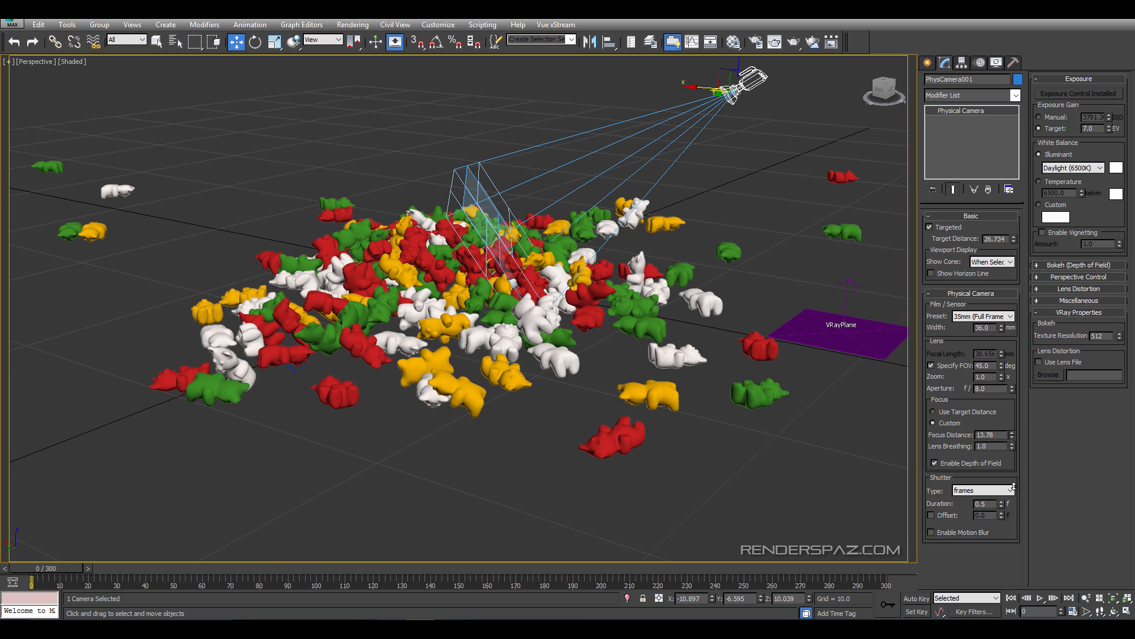
pyautogui.press('c')
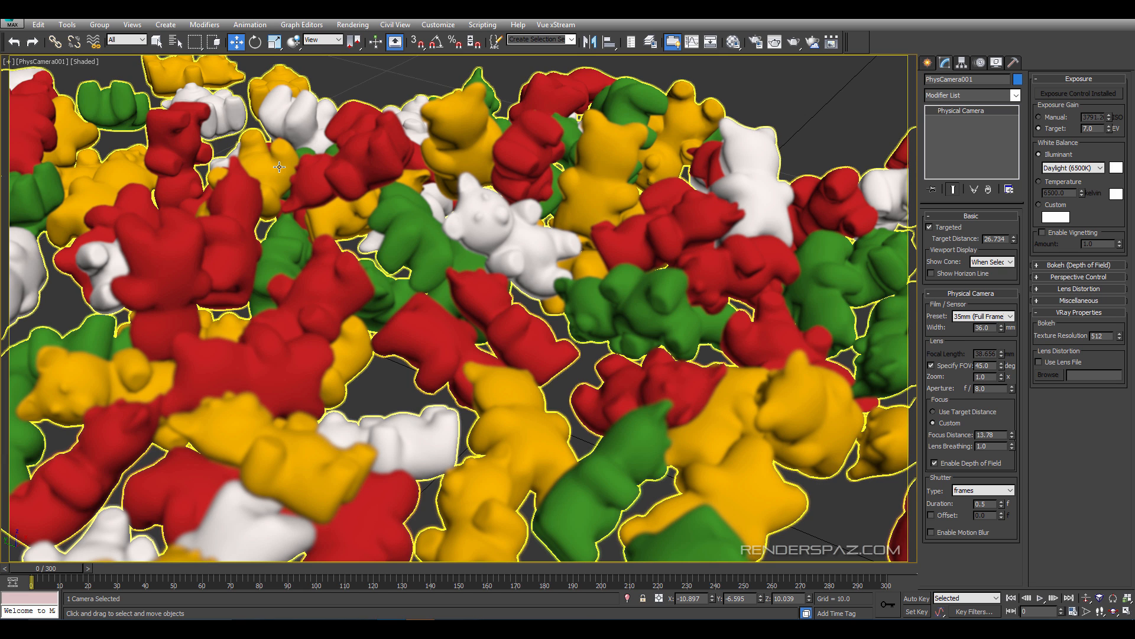
# Return to the Perspective view and reduce PhysCamera001's focus distance to 12.126, bringing the focus plane nearer the camera.
pyautogui.press('p')
pyautogui.scroll(-8, 402, 176)
pyautogui.keyDown('alt'); pyautogui.moveTo(408, 180); pyautogui.dragTo(627, 248, button='middle'); pyautogui.keyUp('alt')
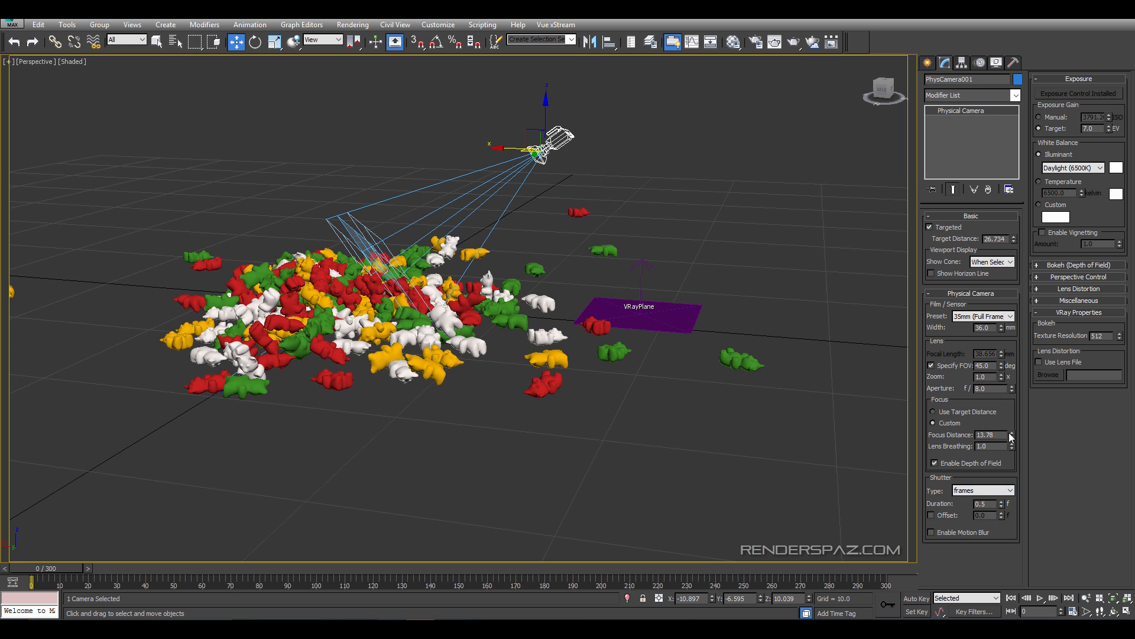
pyautogui.moveTo(1011, 438); pyautogui.dragTo(1011, 461)
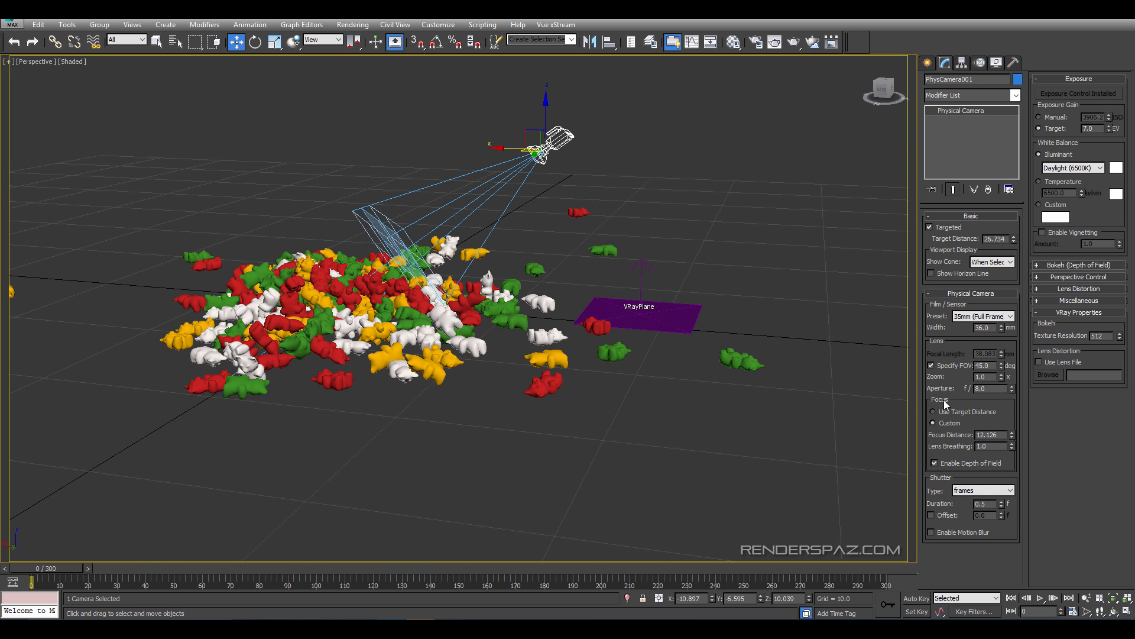
# Check the blur through PhysCamera001, lower its aperture to f/6.88 and make the focus use the target distance.
pyautogui.press('c')
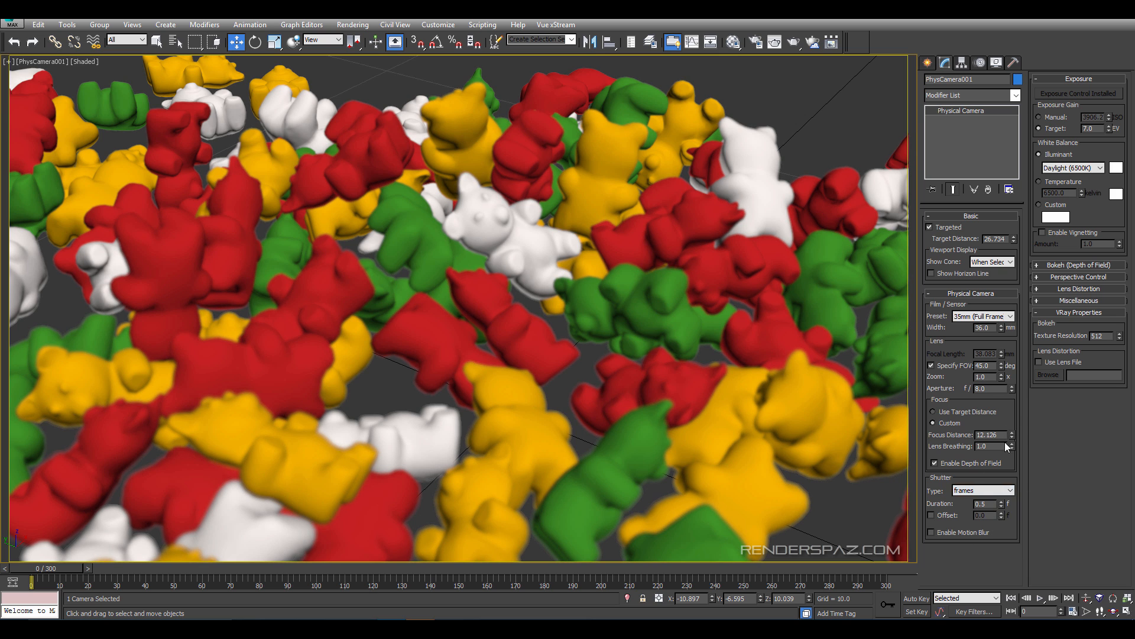
pyautogui.click(1012, 387)
pyautogui.moveTo(1013, 396); pyautogui.dragTo(1013, 394)
pyautogui.moveTo(965, 414)
pyautogui.press('p')
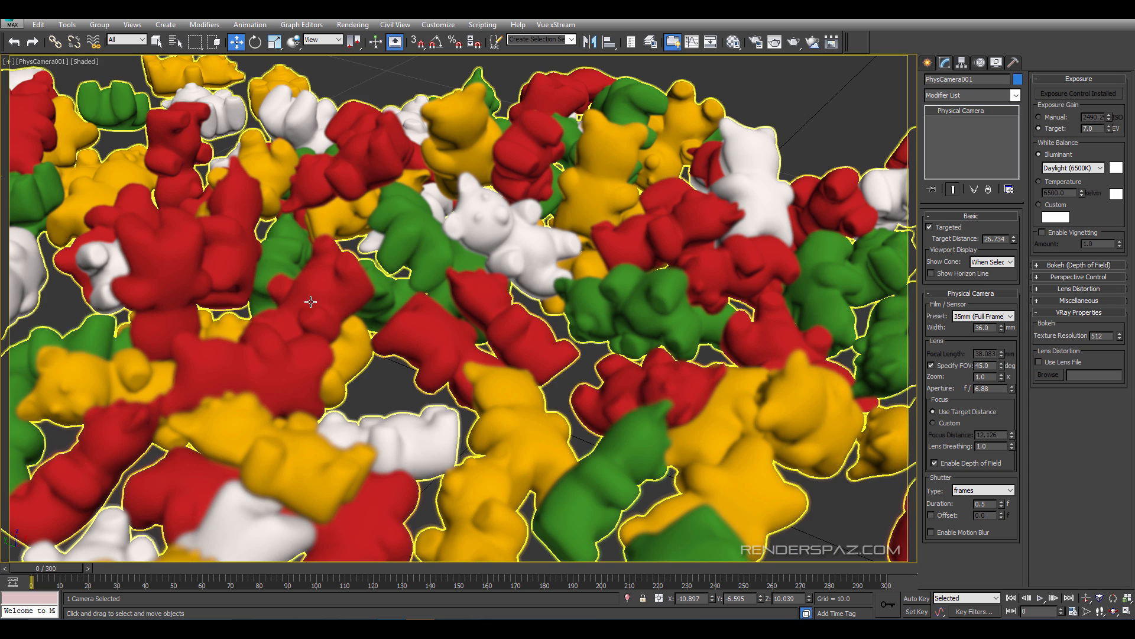
# Select PhysCamera001's target in the Perspective view, try moving it horizontally and undo that move.
pyautogui.scroll(-5, 465, 293)
pyautogui.scroll(-6, 465, 293)
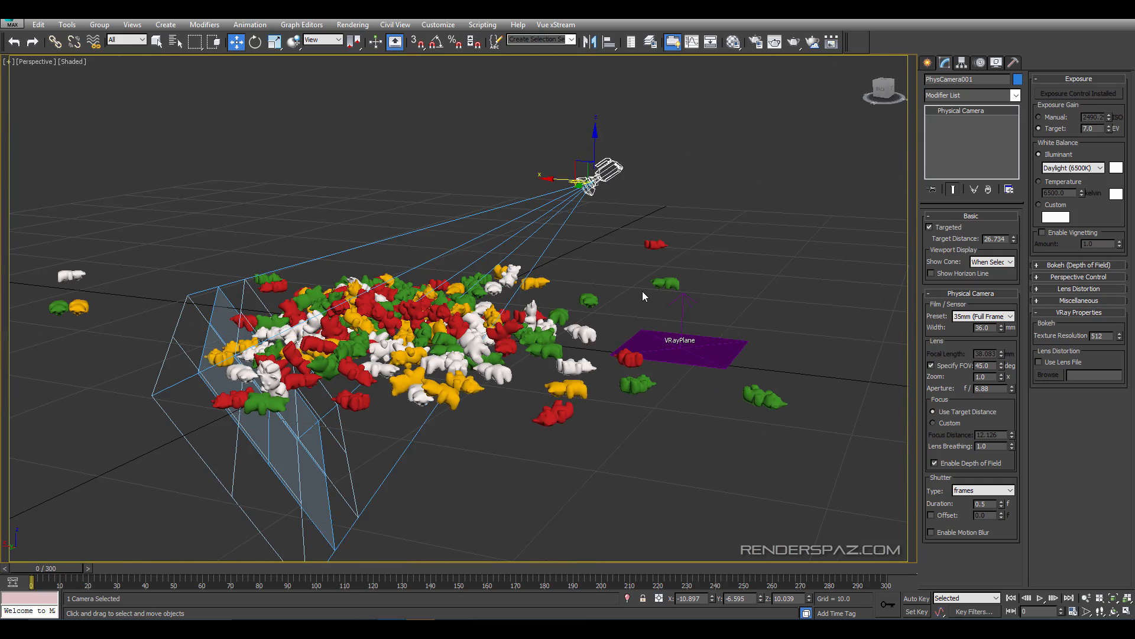
pyautogui.keyDown('alt'); pyautogui.moveTo(374, 416); pyautogui.dragTo(273, 369, button='middle'); pyautogui.keyUp('alt')
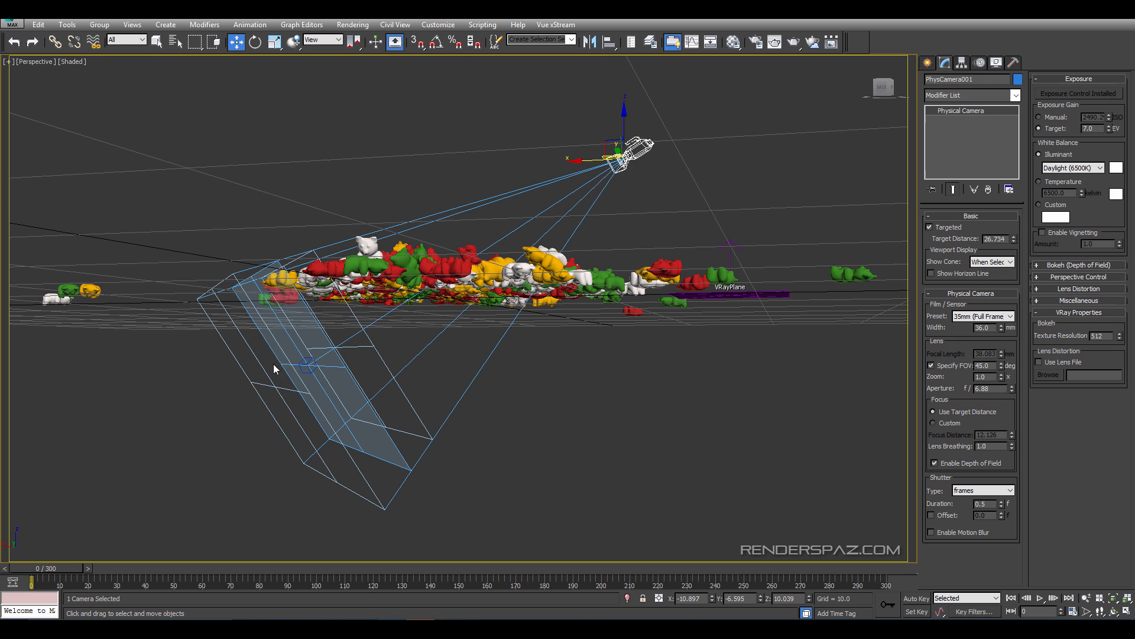
pyautogui.click(306, 364)
pyautogui.keyDown('alt'); pyautogui.moveTo(353, 375); pyautogui.dragTo(374, 392, button='middle'); pyautogui.keyUp('alt')
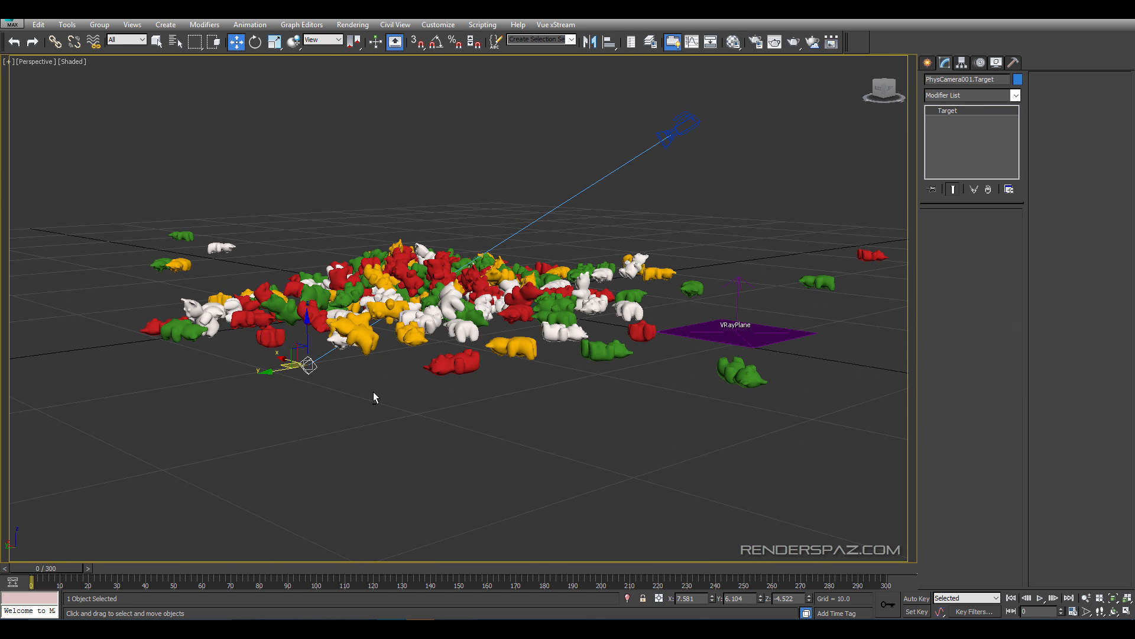
pyautogui.moveTo(286, 360); pyautogui.dragTo(416, 397)
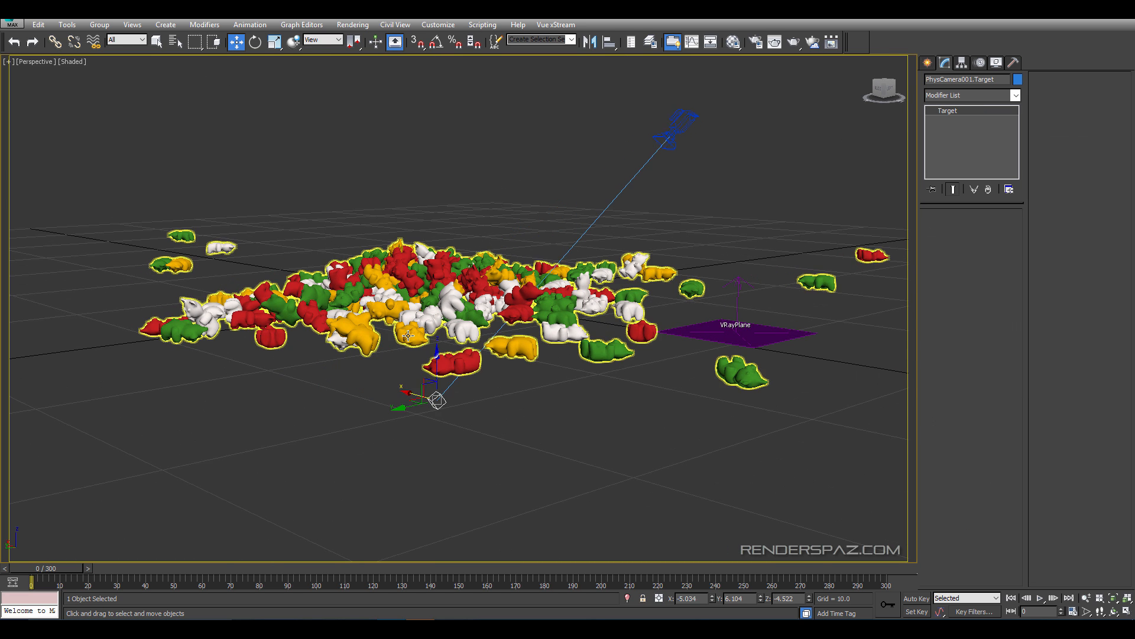
pyautogui.hotkey('ctrl', 'z')
# Raise the camera target and move it into the gummy bear pile at about X 1.383, Y 0.556, Z 1.47.
pyautogui.moveTo(308, 319); pyautogui.dragTo(307, 237)
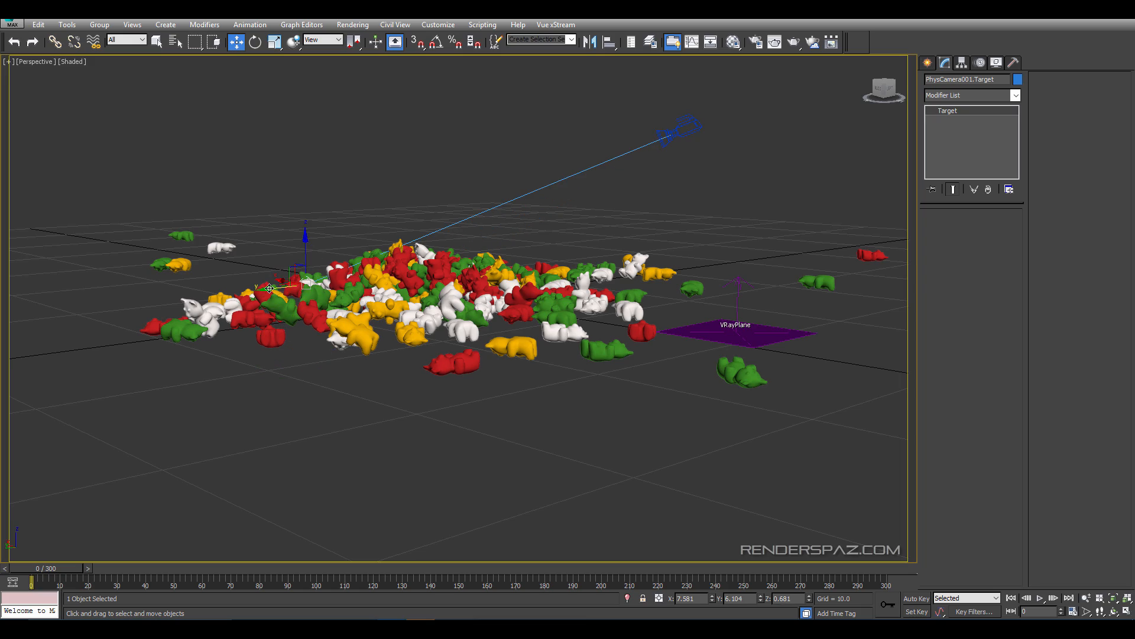
pyautogui.moveTo(269, 288); pyautogui.dragTo(411, 279)
pyautogui.keyDown('alt'); pyautogui.moveTo(411, 279); pyautogui.dragTo(429, 291, button='middle'); pyautogui.keyUp('alt')
pyautogui.moveTo(437, 250); pyautogui.dragTo(321, 296)
pyautogui.scroll(5, 325, 295)
pyautogui.keyDown('alt'); pyautogui.moveTo(326, 296); pyautogui.dragTo(376, 257, button='middle'); pyautogui.keyUp('alt')
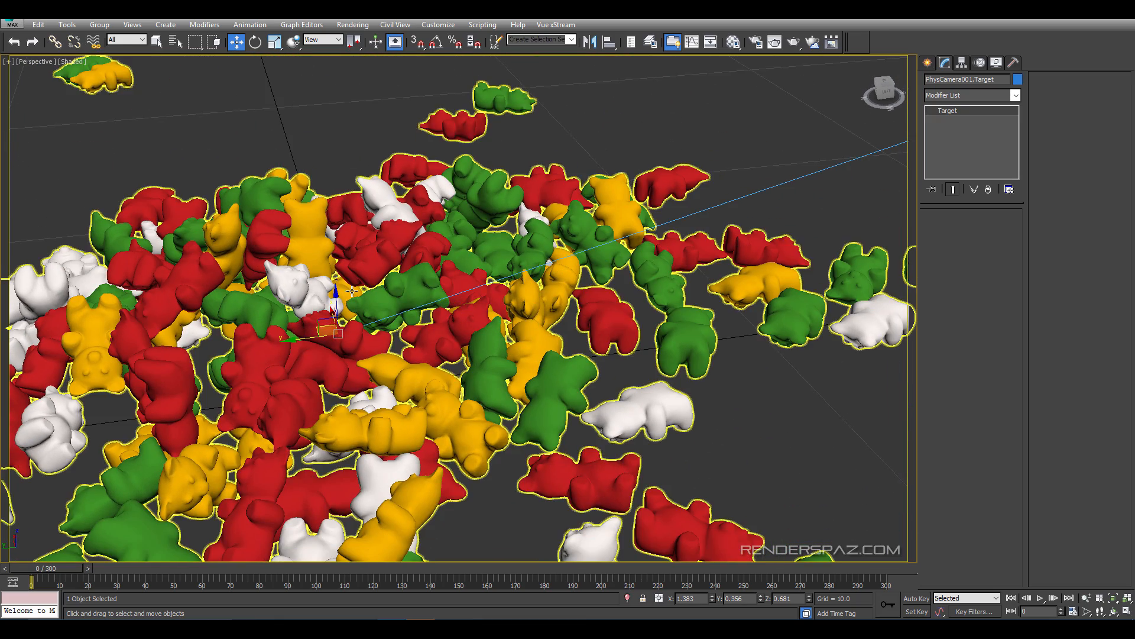
pyautogui.moveTo(336, 305); pyautogui.dragTo(336, 276)
pyautogui.keyDown('alt'); pyautogui.moveTo(335, 278); pyautogui.dragTo(353, 307, button='middle'); pyautogui.keyUp('alt')
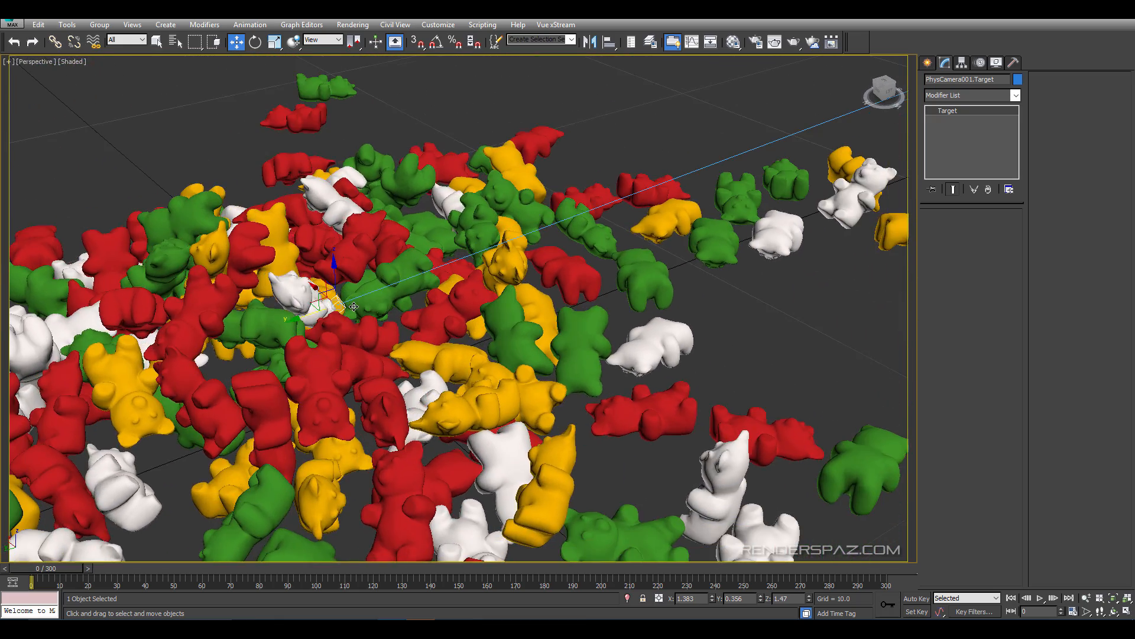
pyautogui.moveTo(354, 307); pyautogui.dragTo(348, 309)
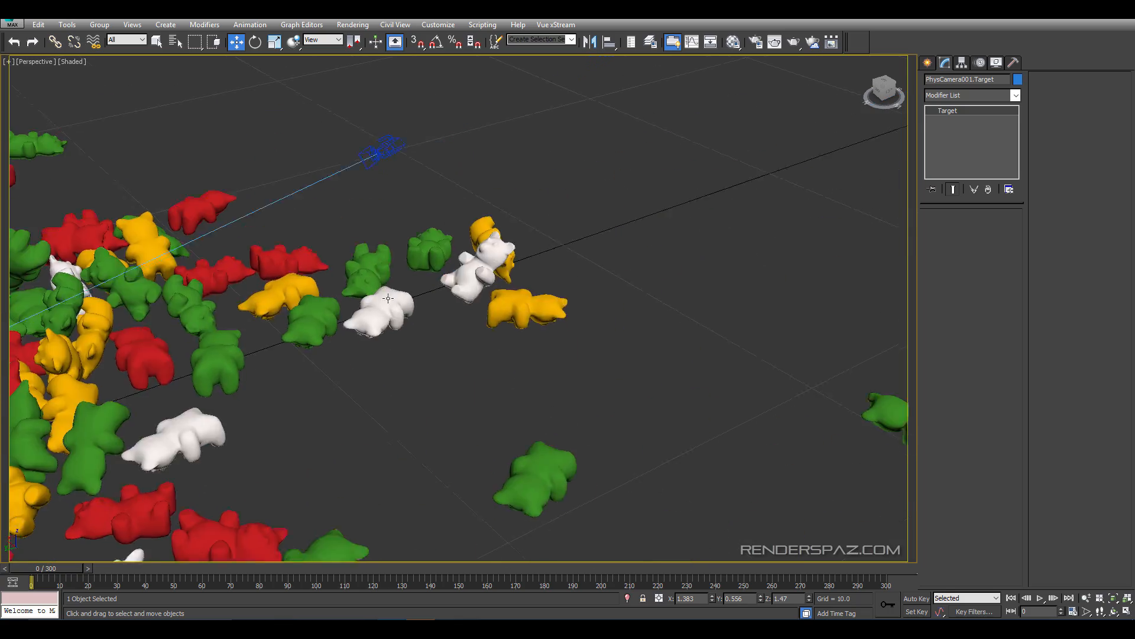
# Select PhysCamera001, look through it, set its aperture to f/4 and deselect it to view the blur.
pyautogui.scroll(-5, 388, 298)
pyautogui.click(556, 235)
pyautogui.keyDown('alt'); pyautogui.moveTo(558, 266); pyautogui.dragTo(584, 243, button='middle'); pyautogui.keyUp('alt')
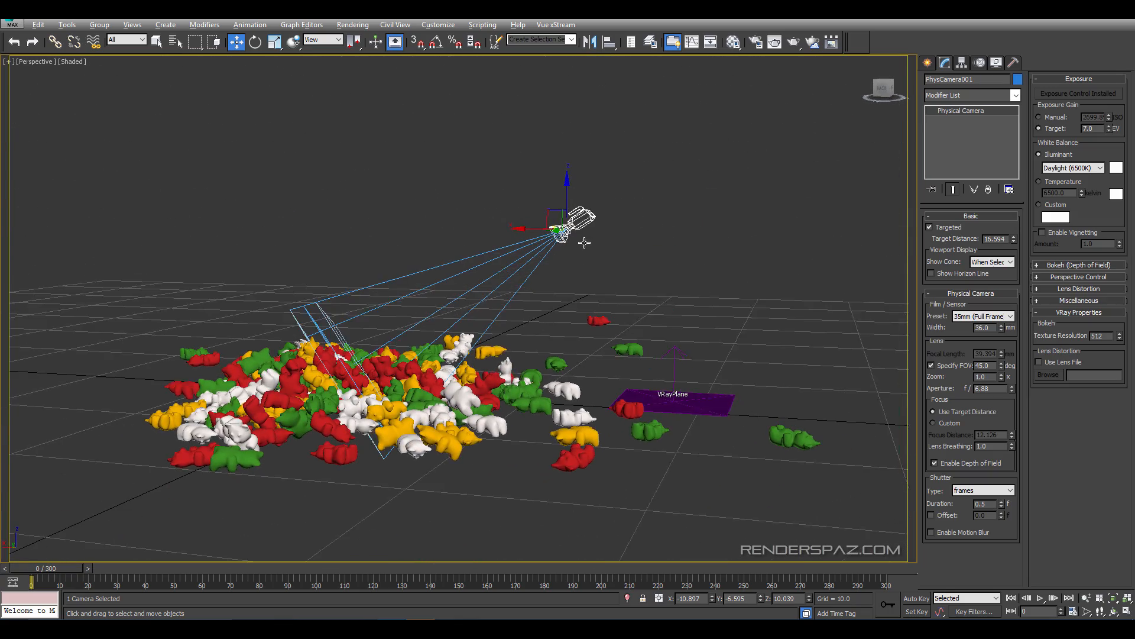
pyautogui.press('c')
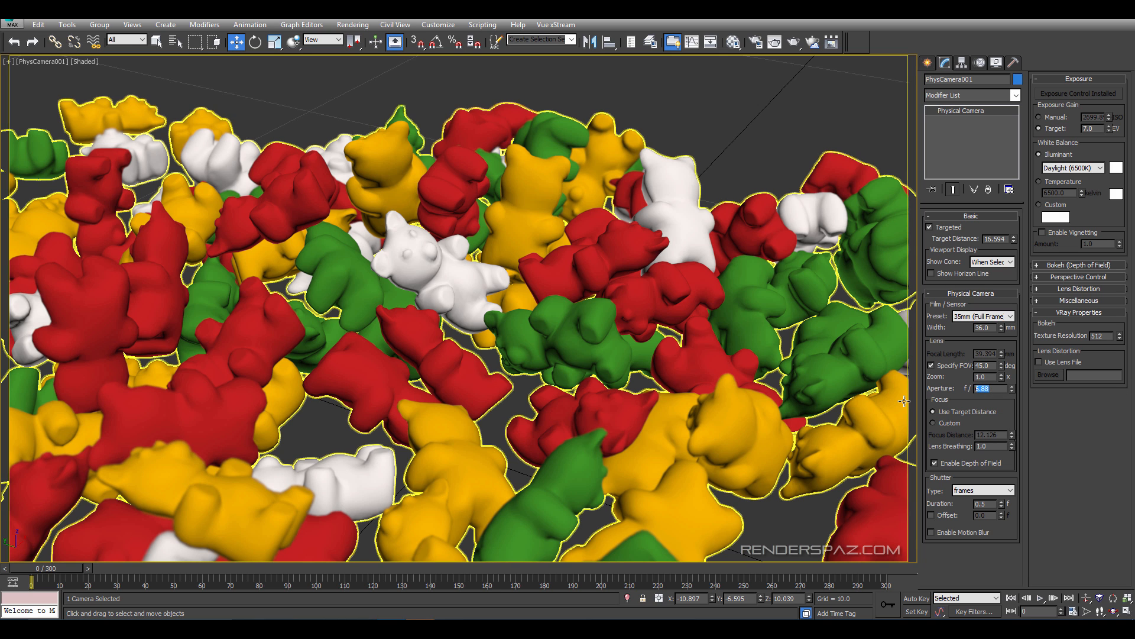
pyautogui.write('4')
pyautogui.press('Return')
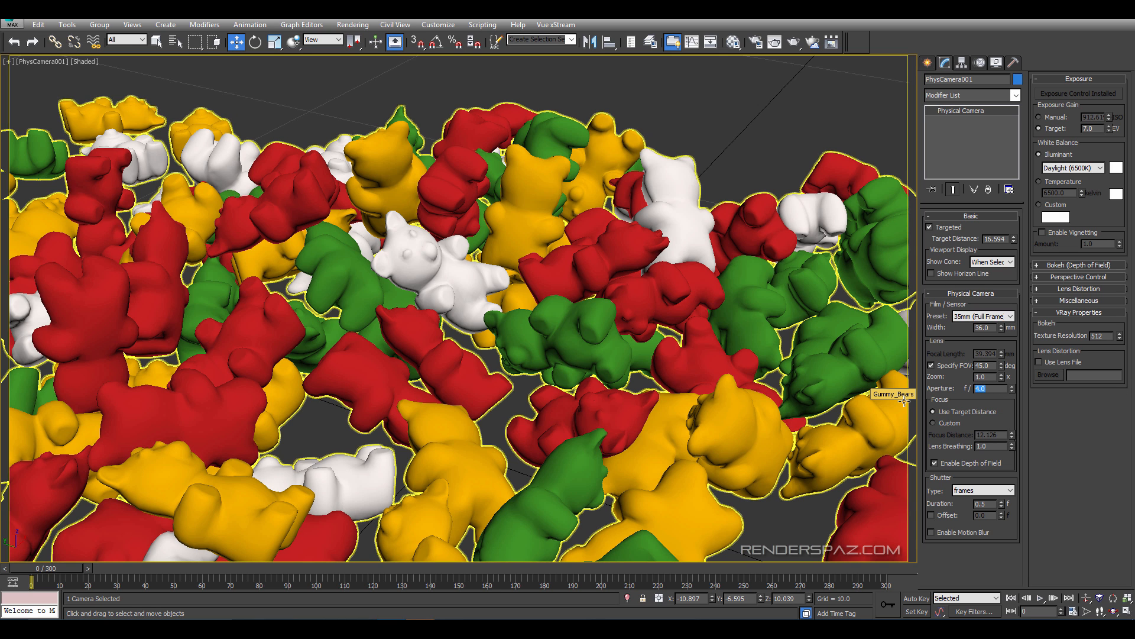
pyautogui.click(744, 111)
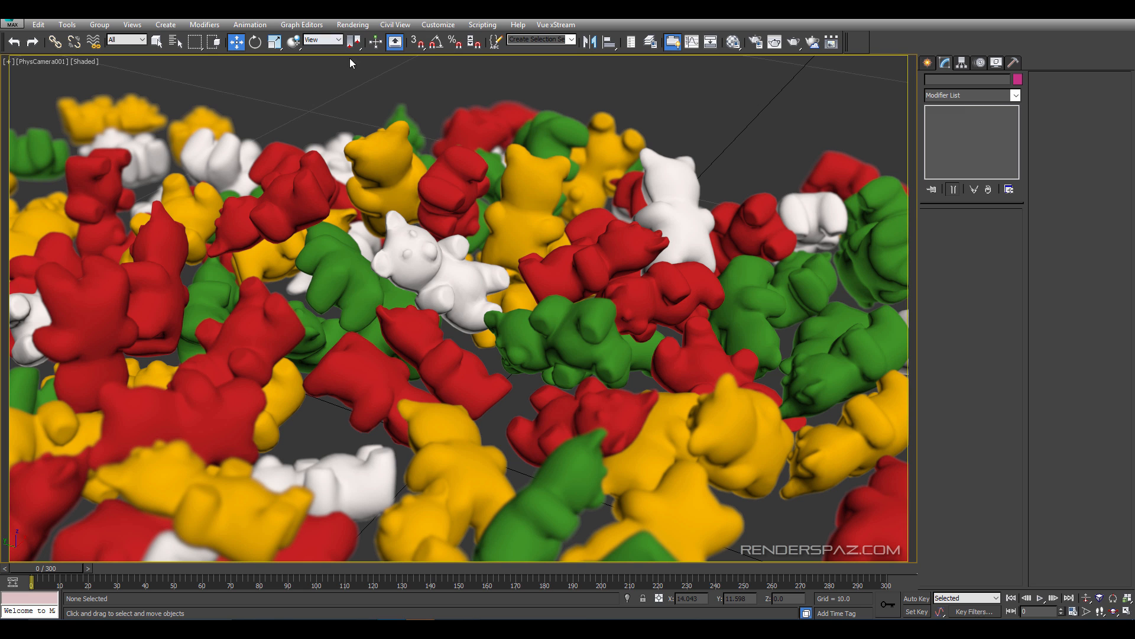
# Open the render setup and set the output size to 1280x720.
pyautogui.click(353, 25)
pyautogui.click(365, 79)
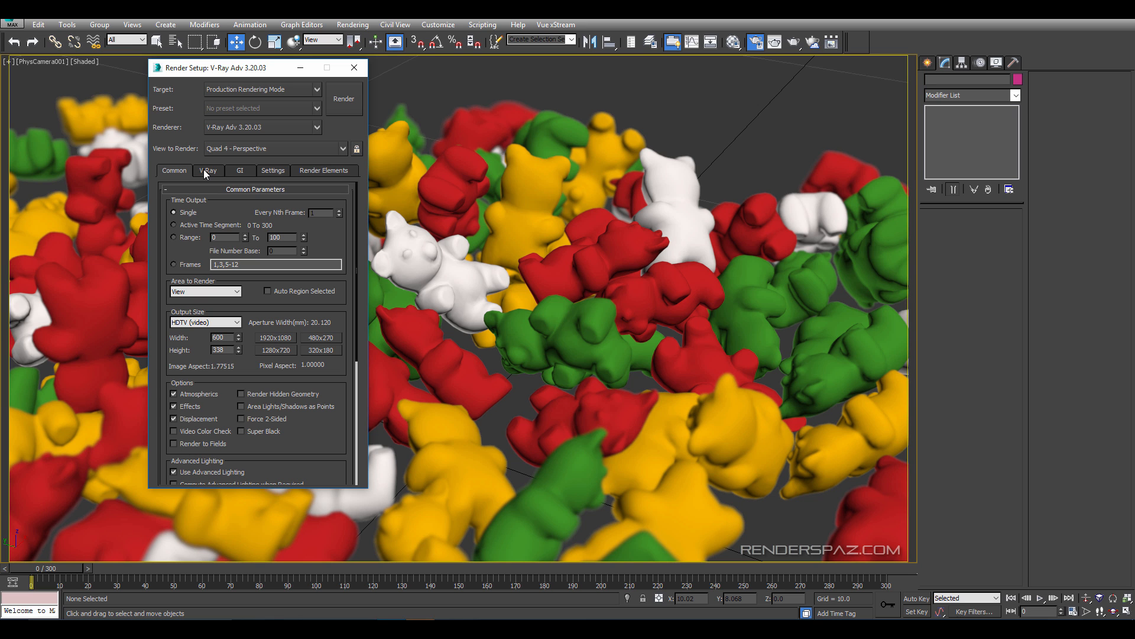
pyautogui.click(274, 351)
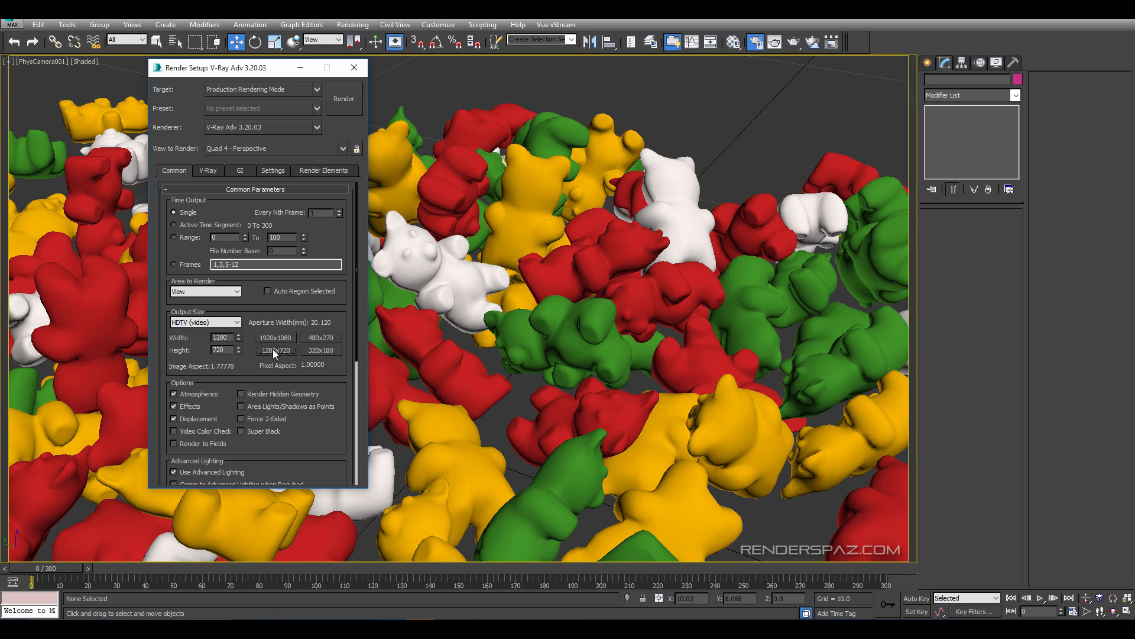
# Switch the V-Ray image sampler to Adaptive with min subdivs 2, max subdivs 6 and color threshold 0.003.
pyautogui.click(209, 170)
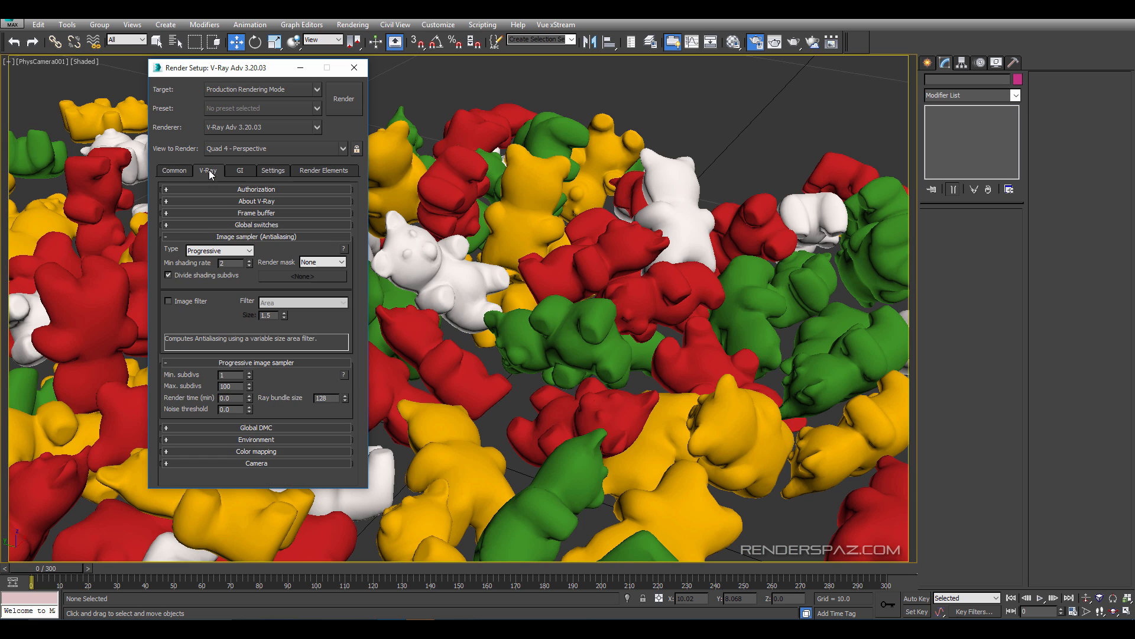
pyautogui.click(218, 251)
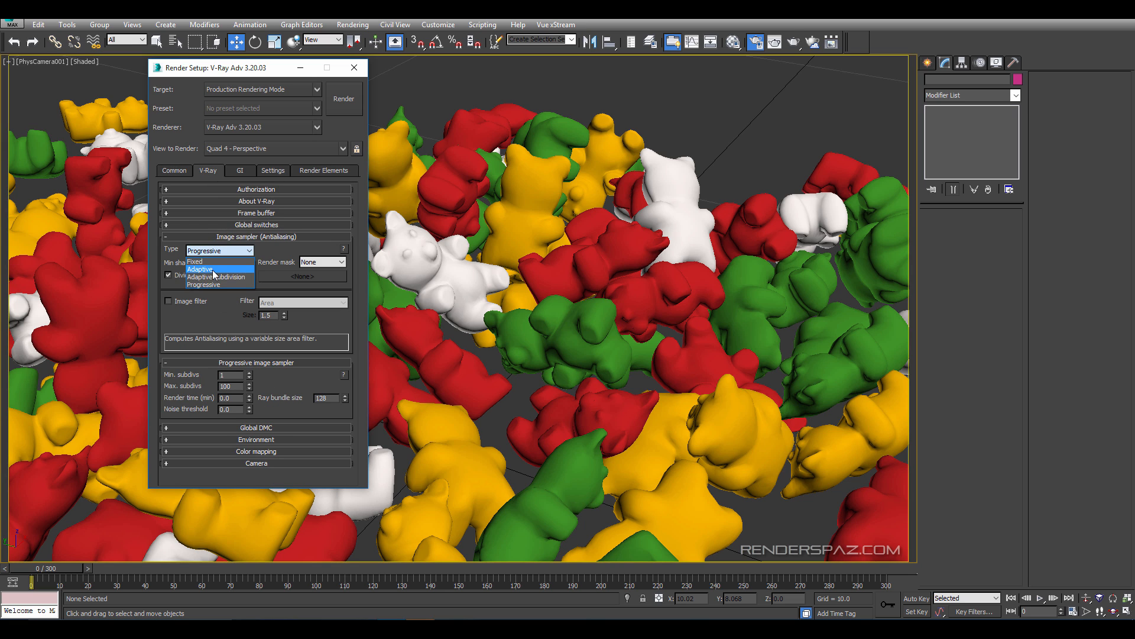
pyautogui.click(212, 270)
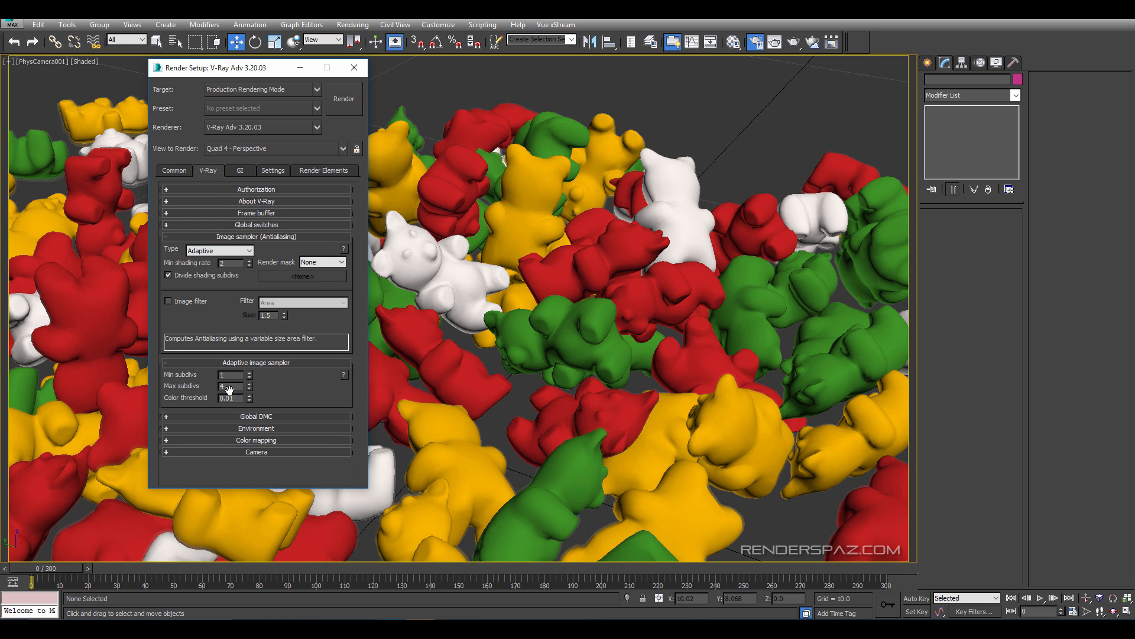
pyautogui.press('BackSpace')
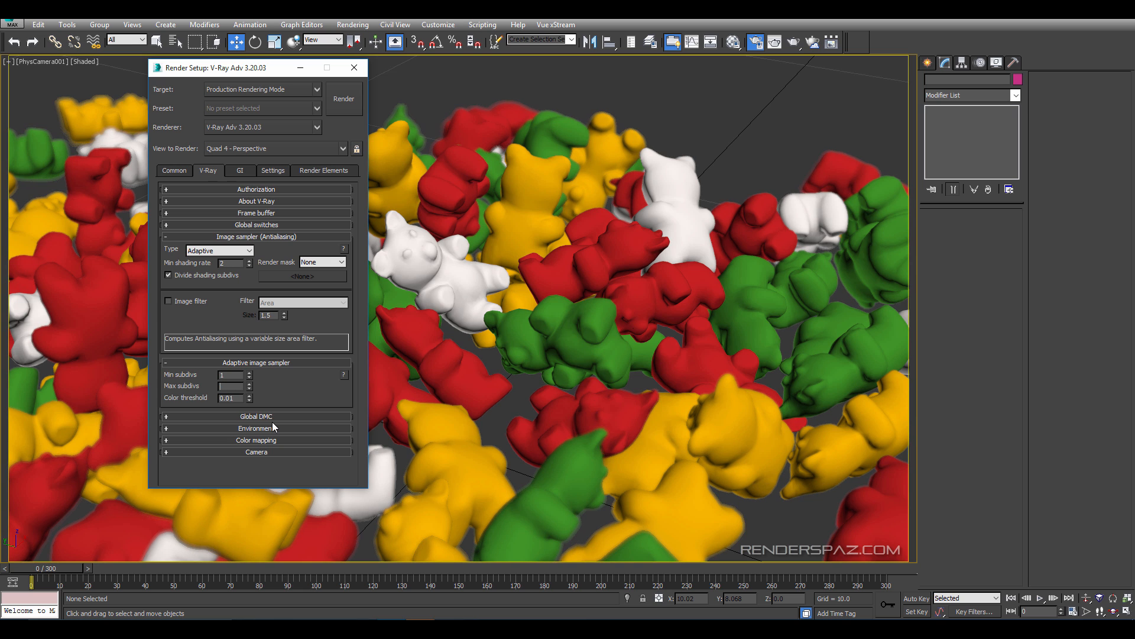
pyautogui.write('6')
pyautogui.moveTo(228, 375); pyautogui.dragTo(219, 380)
pyautogui.write('2')
pyautogui.click(241, 401)
# Set the Global DMC subdivs multiplier to 3.0.
pyautogui.click(263, 416)
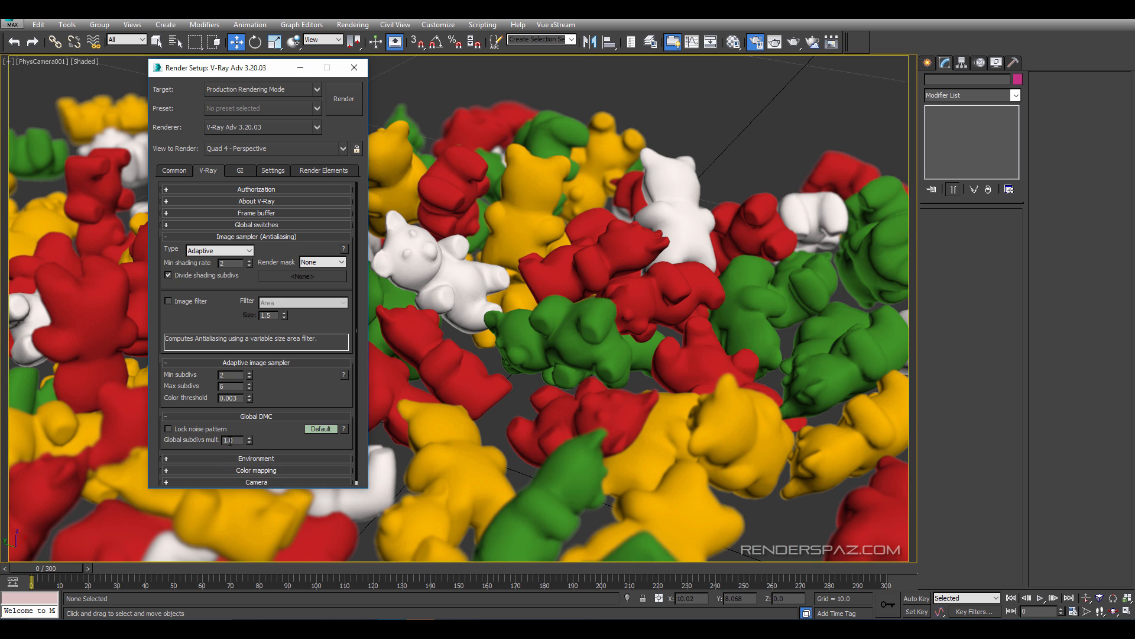
pyautogui.doubleClick(224, 441)
pyautogui.write('3')
pyautogui.press('Return')
pyautogui.click(262, 426)
# Set the Brute force GI subdivs to 16, keeping Light cache as the secondary engine.
pyautogui.click(237, 171)
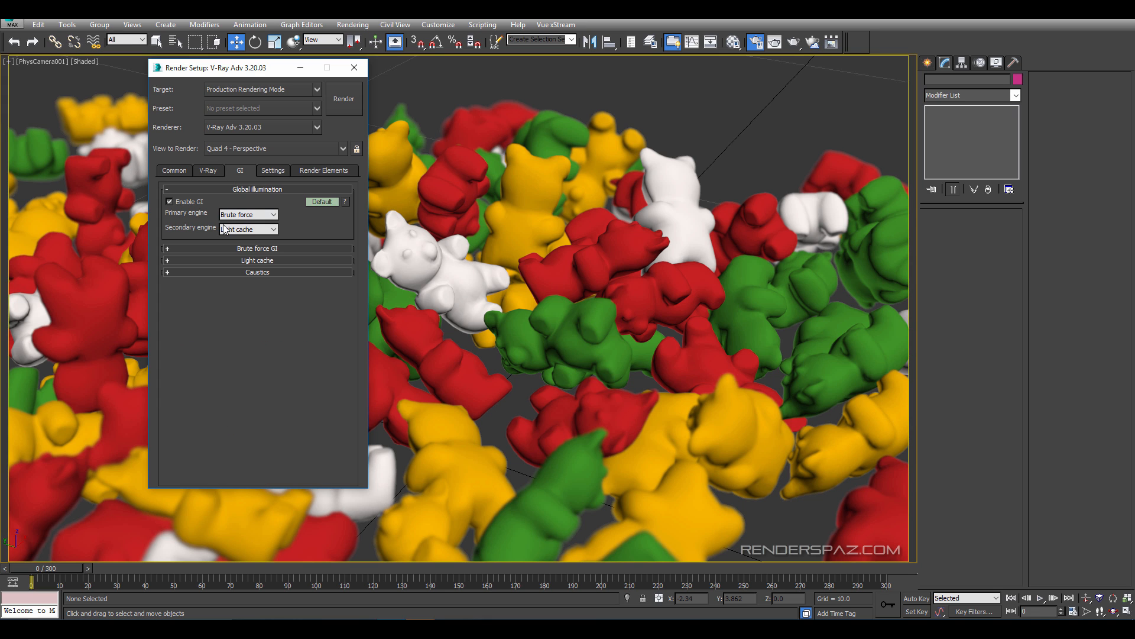
pyautogui.click(246, 248)
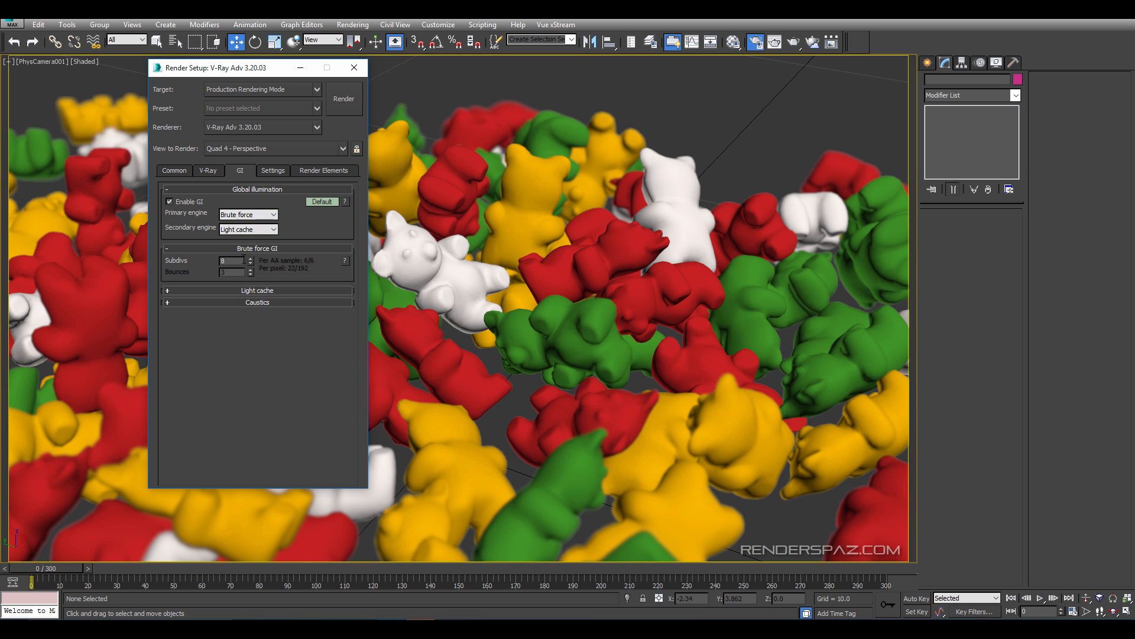
pyautogui.write('16')
pyautogui.press('Return')
pyautogui.click(236, 229)
pyautogui.click(252, 256)
# Show the expert Light cache settings and set its subdivs to 1500.
pyautogui.click(253, 290)
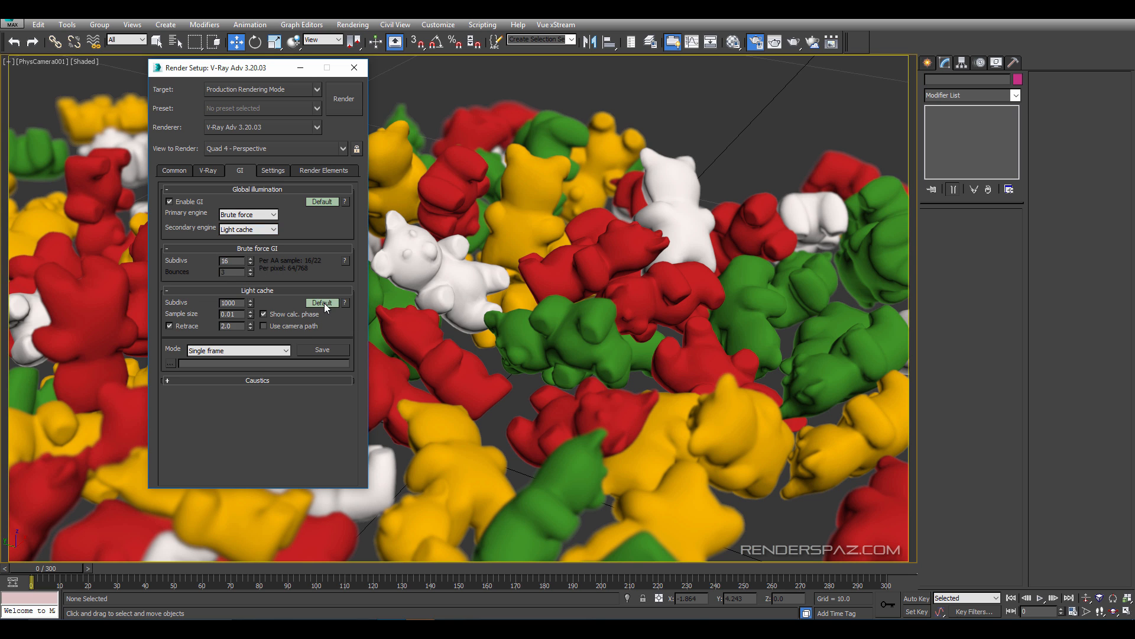
pyautogui.click(324, 303)
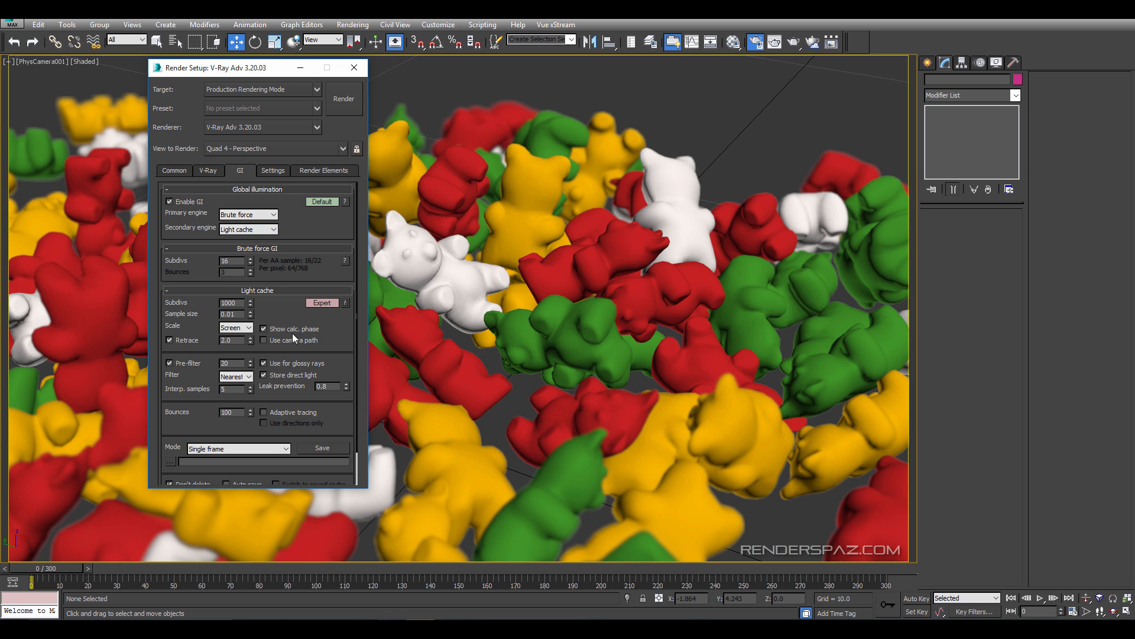
pyautogui.doubleClick(232, 303)
pyautogui.write('1500')
# Set the render bucket width to 16 and show the expert V-Ray system settings.
pyautogui.click(280, 171)
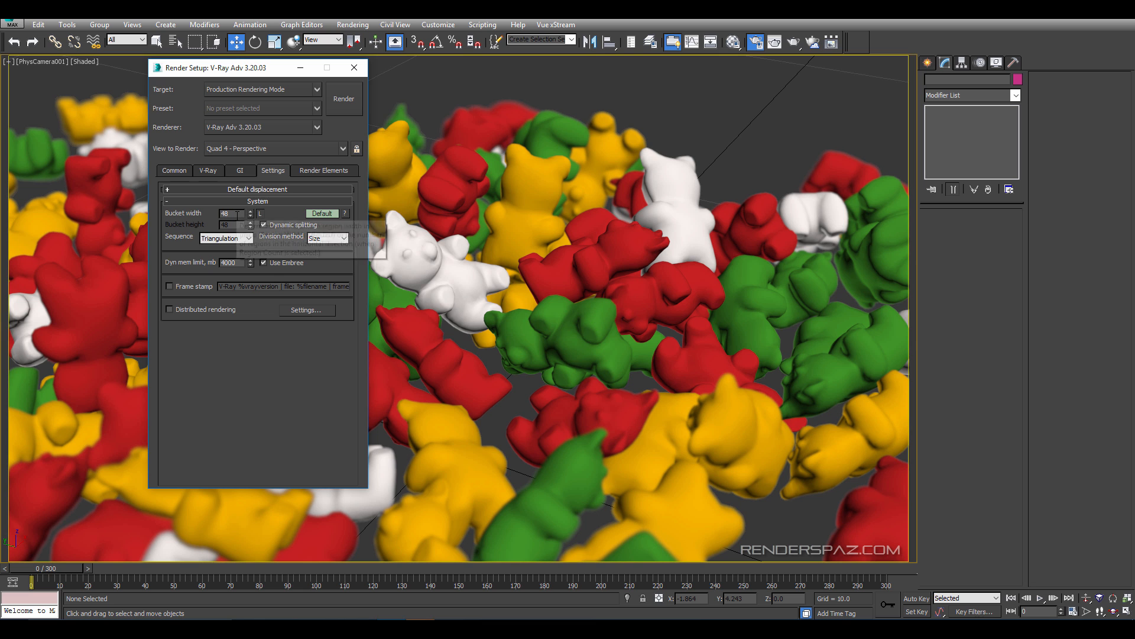
pyautogui.write('16')
pyautogui.press('Return')
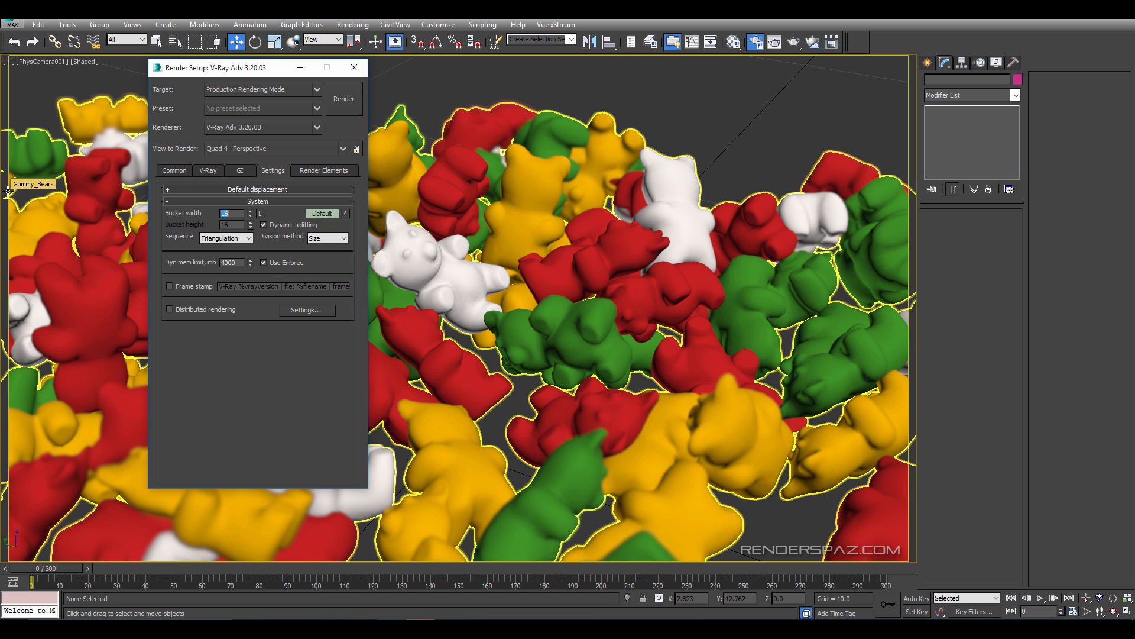
pyautogui.click(324, 214)
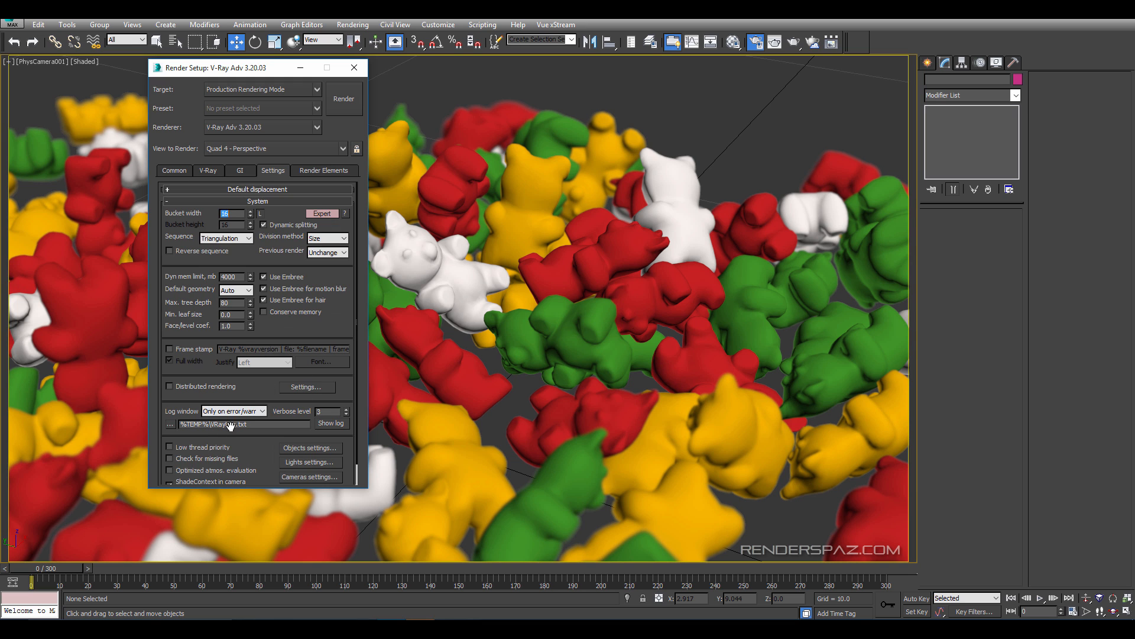
pyautogui.click(304, 171)
pyautogui.click(179, 173)
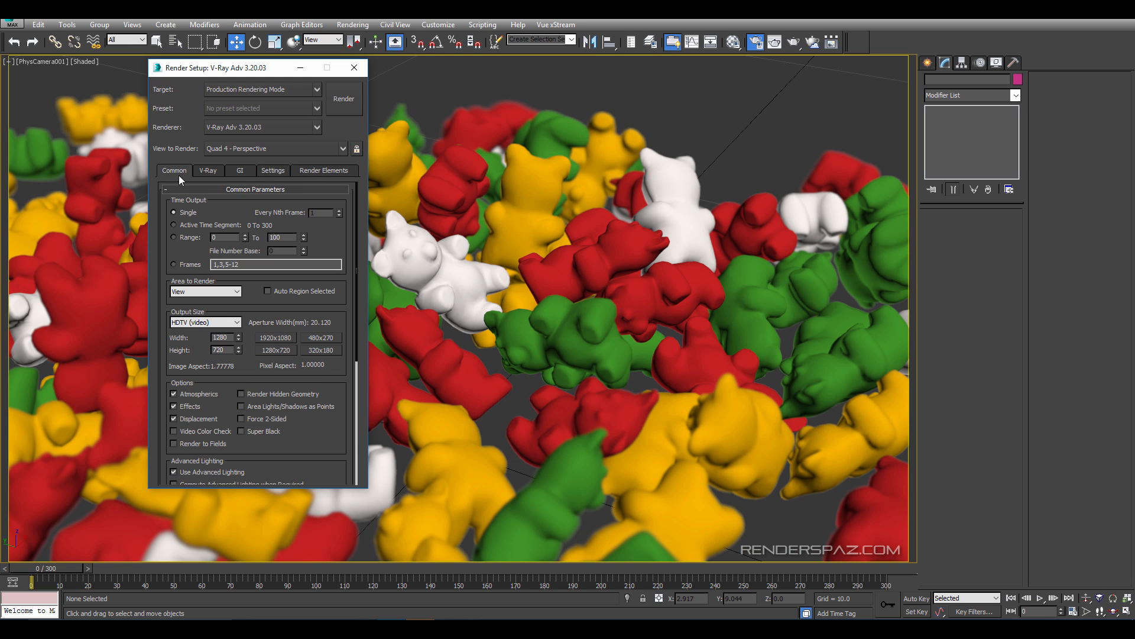
# Show the advanced color mapping settings, keep the Reinhard type and enable Clamp output.
pyautogui.click(207, 172)
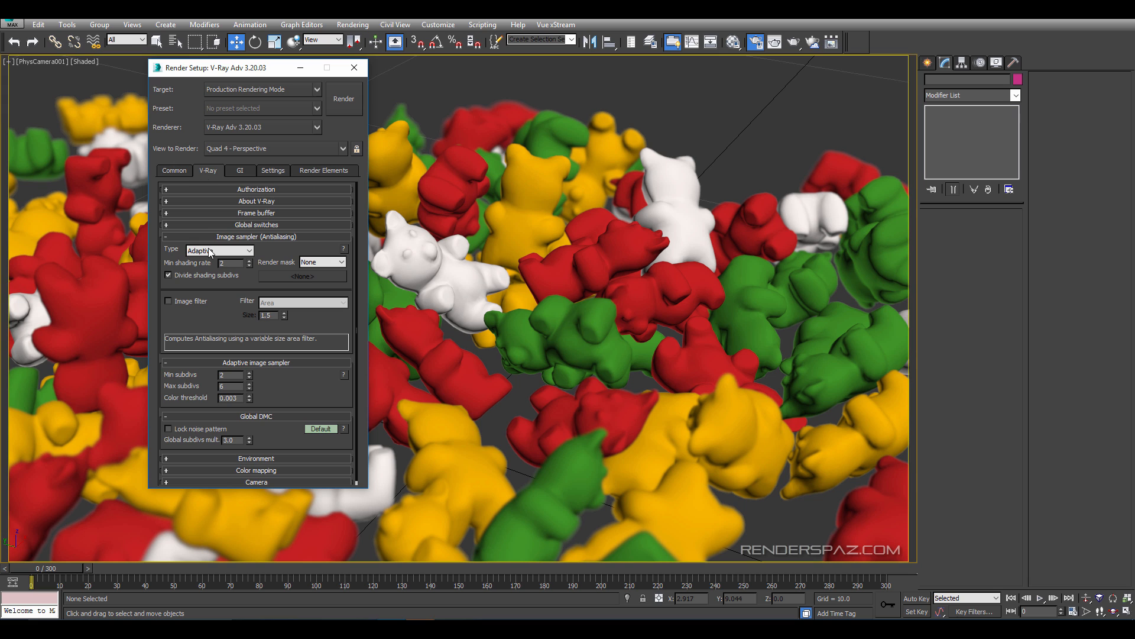
pyautogui.click(260, 470)
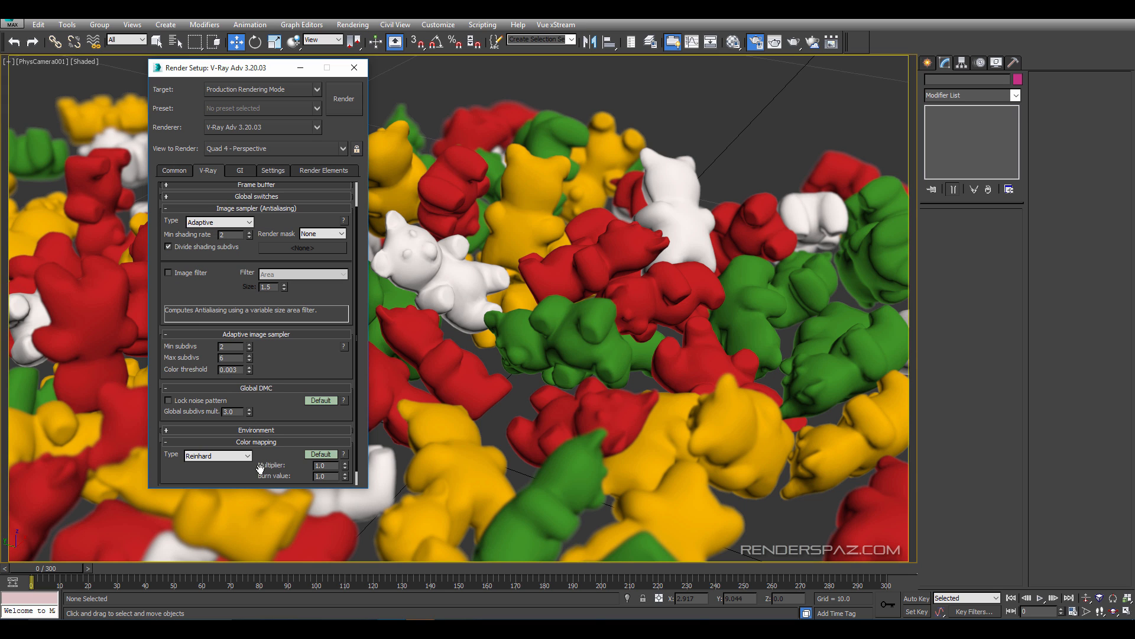
pyautogui.moveTo(240, 469); pyautogui.dragTo(240, 440)
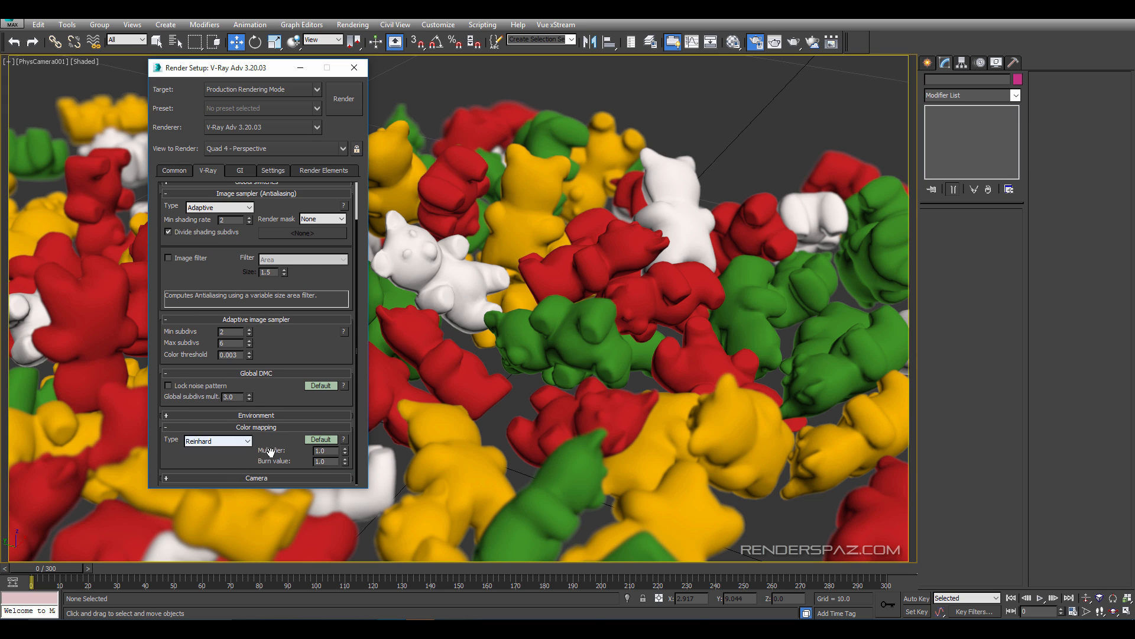
pyautogui.click(310, 439)
pyautogui.scroll(-3, 277, 440)
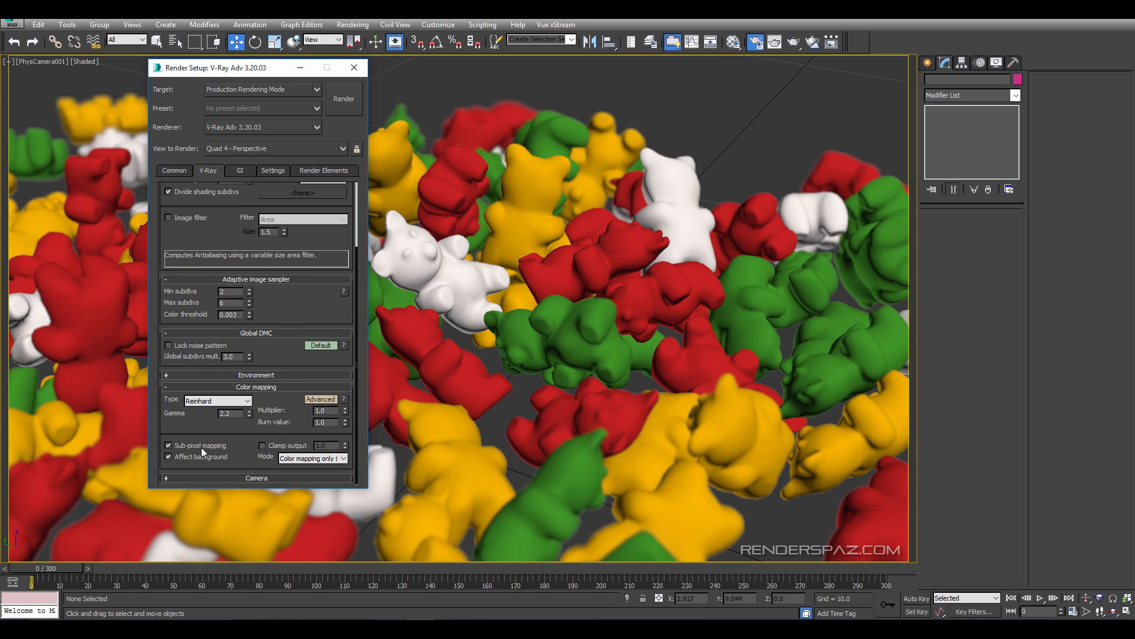
pyautogui.click(263, 446)
# Render the final gummy bear image and reposition the V-Ray frame buffer window to view it.
pyautogui.click(337, 102)
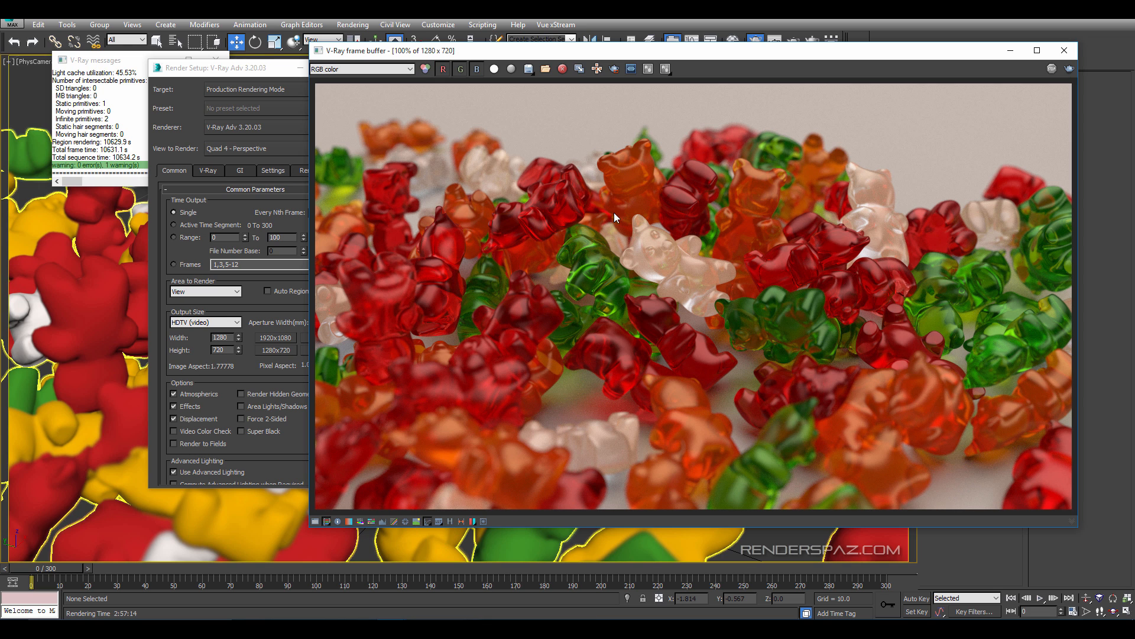
pyautogui.moveTo(572, 51); pyautogui.dragTo(552, 65)
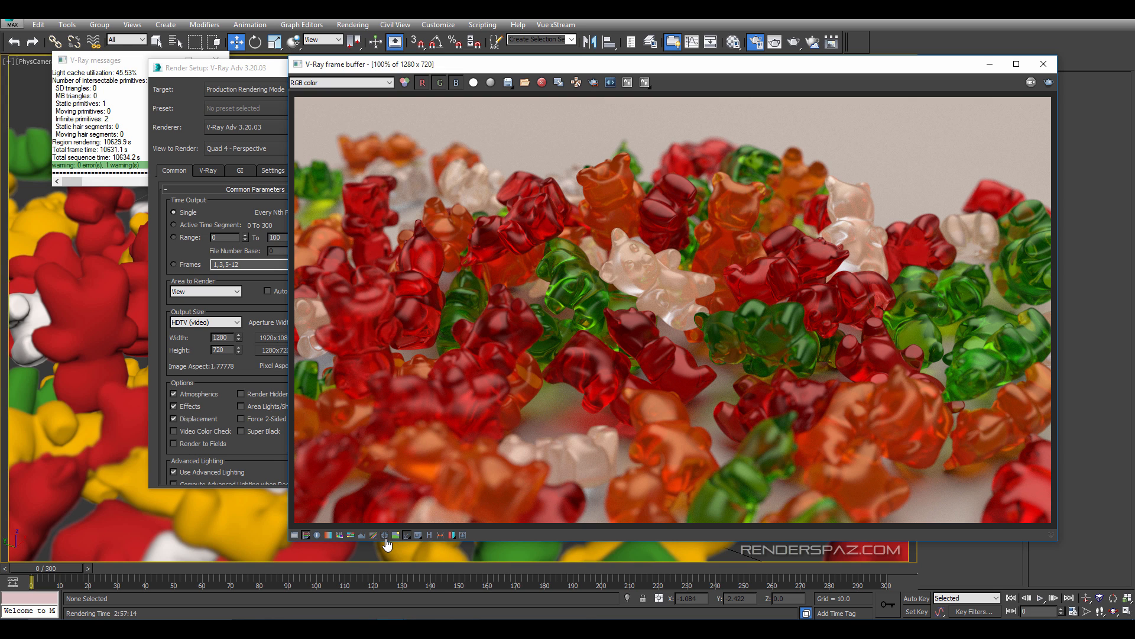
# Show the frame buffer's color corrections and enable Exposure with exposure at 0.50 and Highlight Burn at 0.85.
pyautogui.click(294, 535)
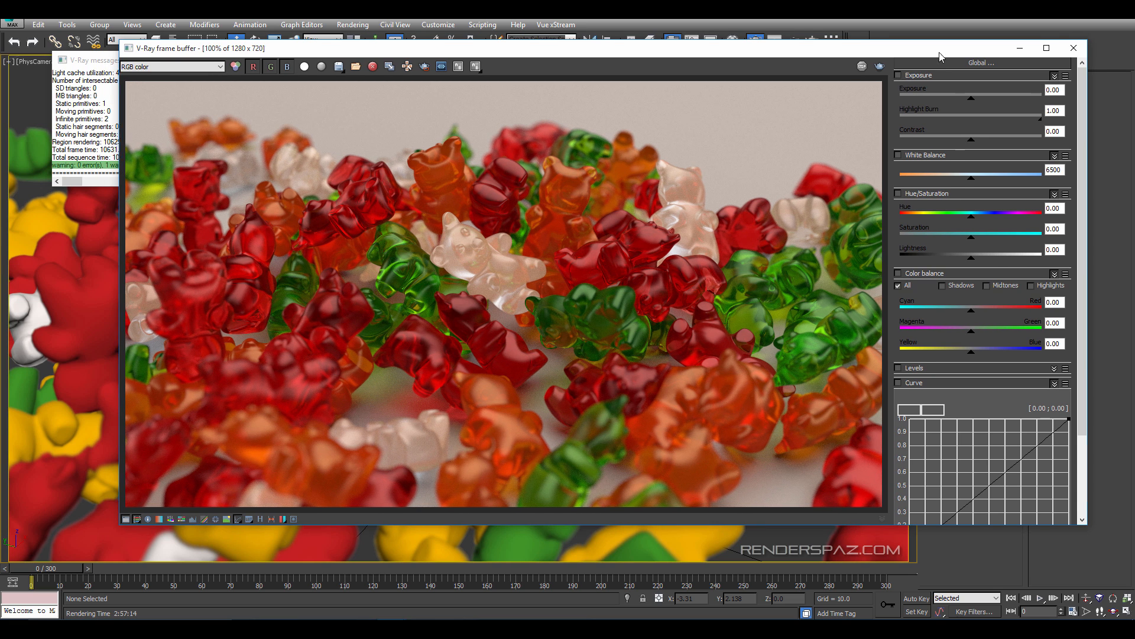
pyautogui.click(897, 76)
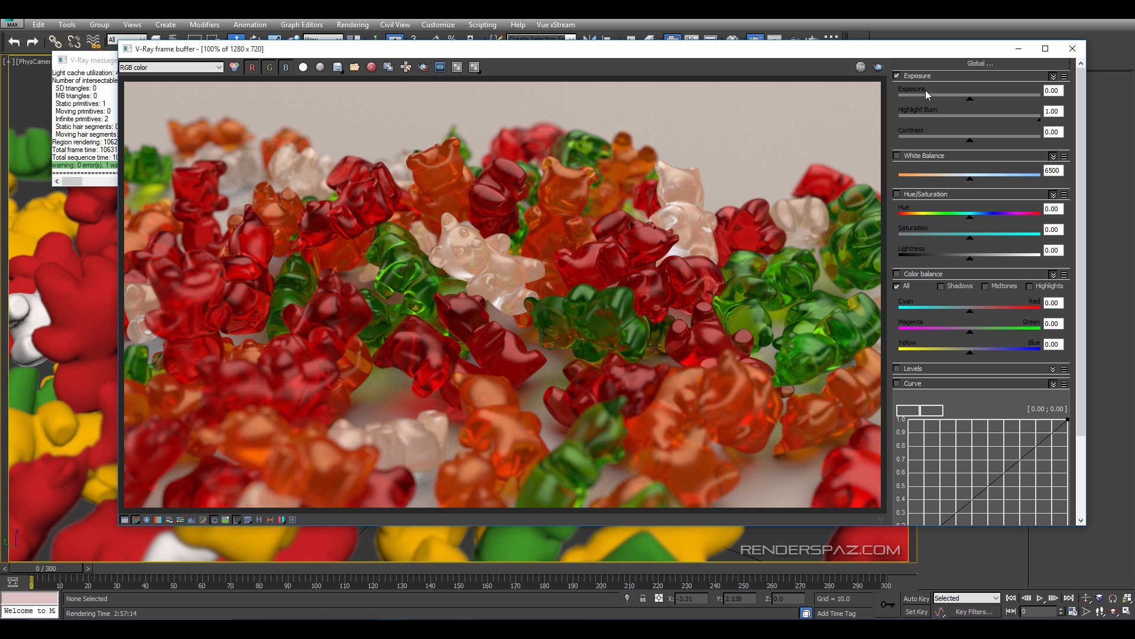
pyautogui.moveTo(970, 102); pyautogui.dragTo(979, 105)
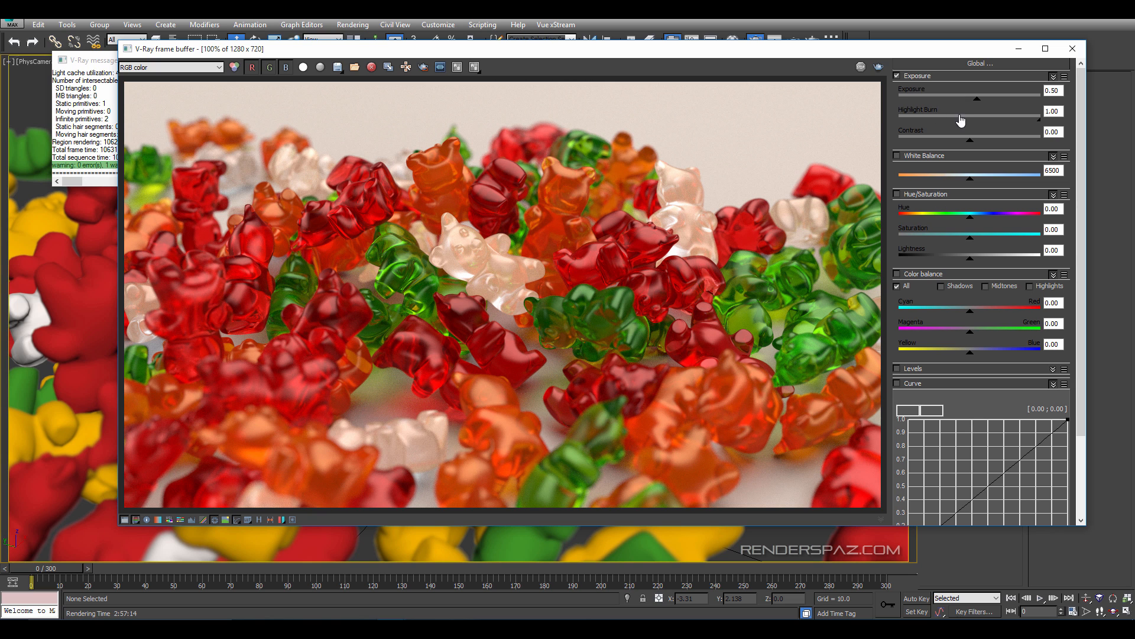
pyautogui.moveTo(1038, 121)
pyautogui.mouseDown()
pyautogui.moveTo(985, 134)
pyautogui.moveTo(1021, 133)
pyautogui.mouseUp()
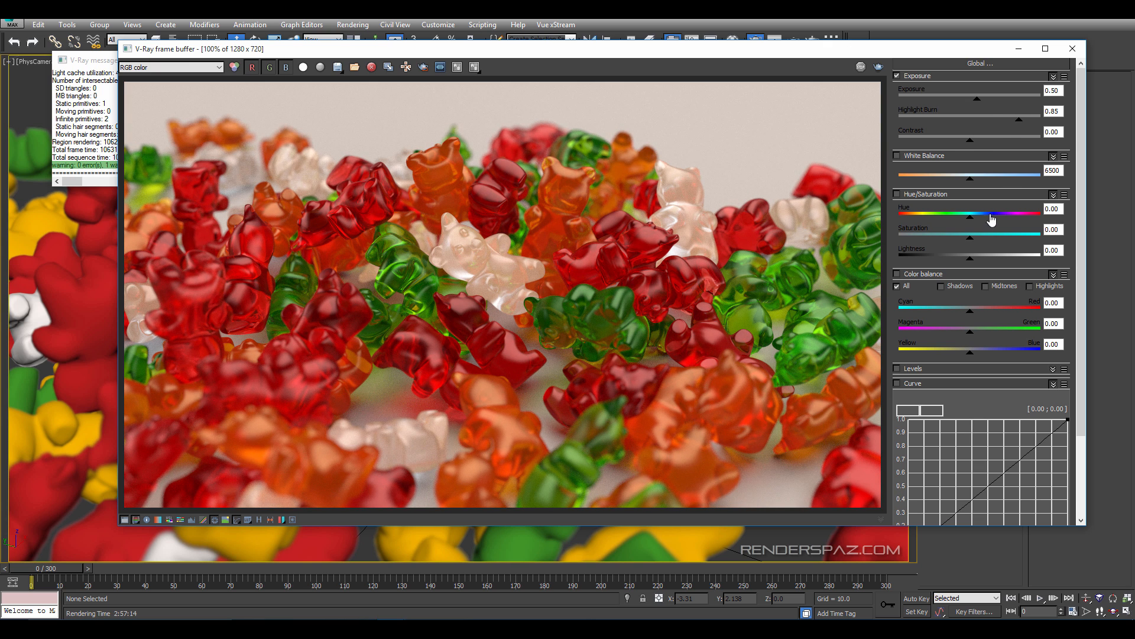
# Enable White Balance at 6004 and Hue/Saturation with the saturation lowered to -0.01.
pyautogui.click(903, 158)
pyautogui.moveTo(974, 184)
pyautogui.mouseDown()
pyautogui.moveTo(993, 187)
pyautogui.moveTo(959, 186)
pyautogui.mouseUp()
pyautogui.click(913, 198)
pyautogui.click(912, 198)
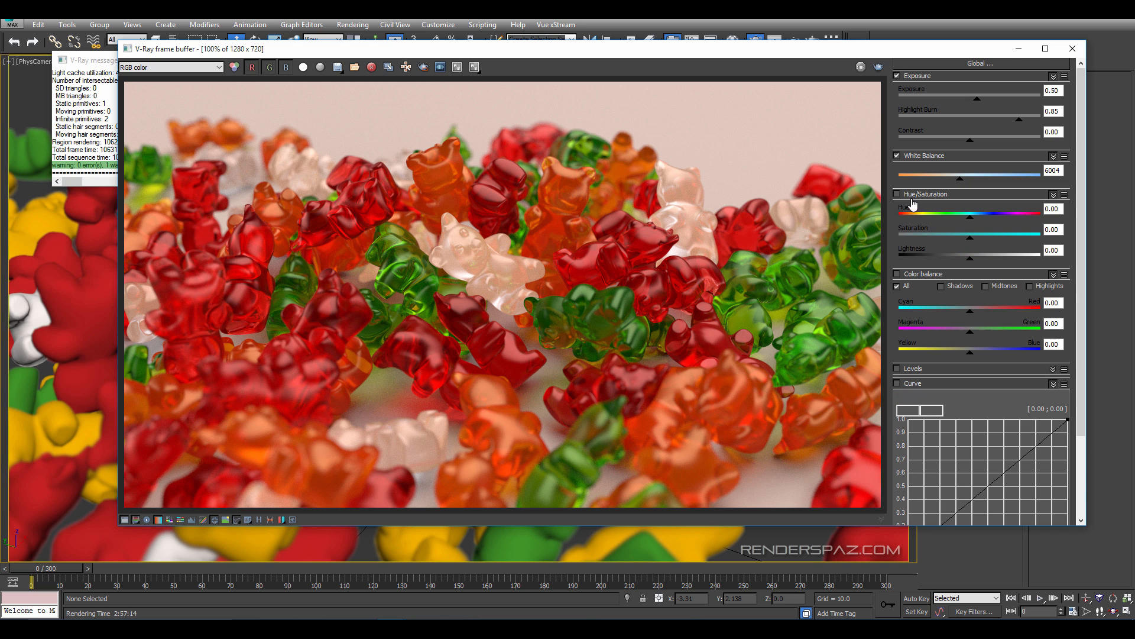
pyautogui.click(966, 240)
pyautogui.moveTo(967, 241); pyautogui.dragTo(964, 242)
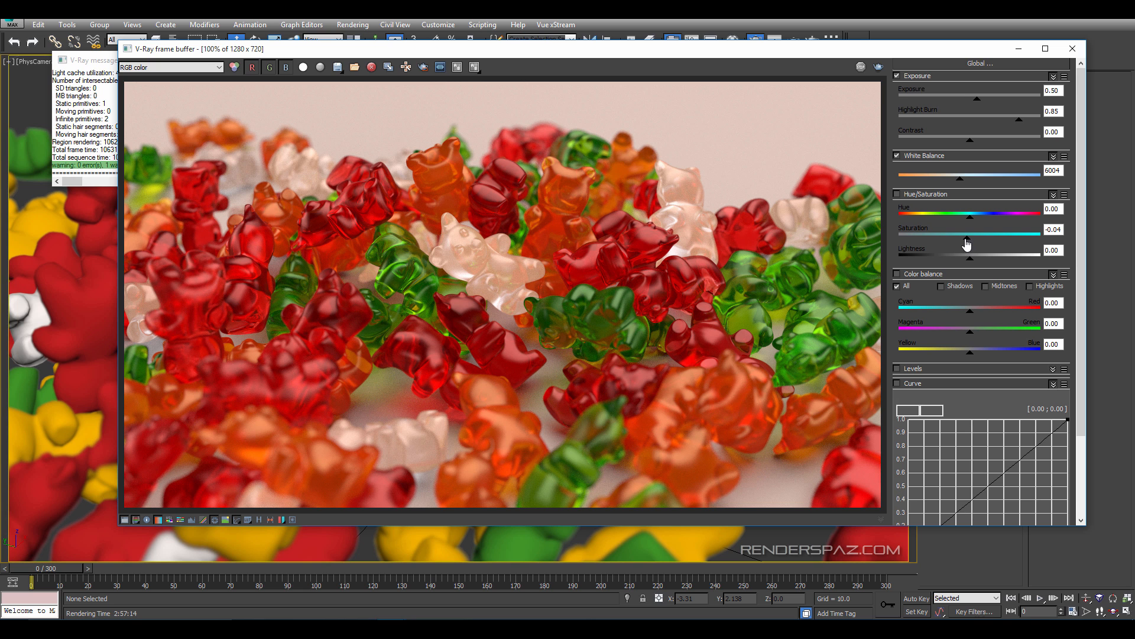
pyautogui.click(919, 197)
pyautogui.click(919, 197)
pyautogui.click(897, 194)
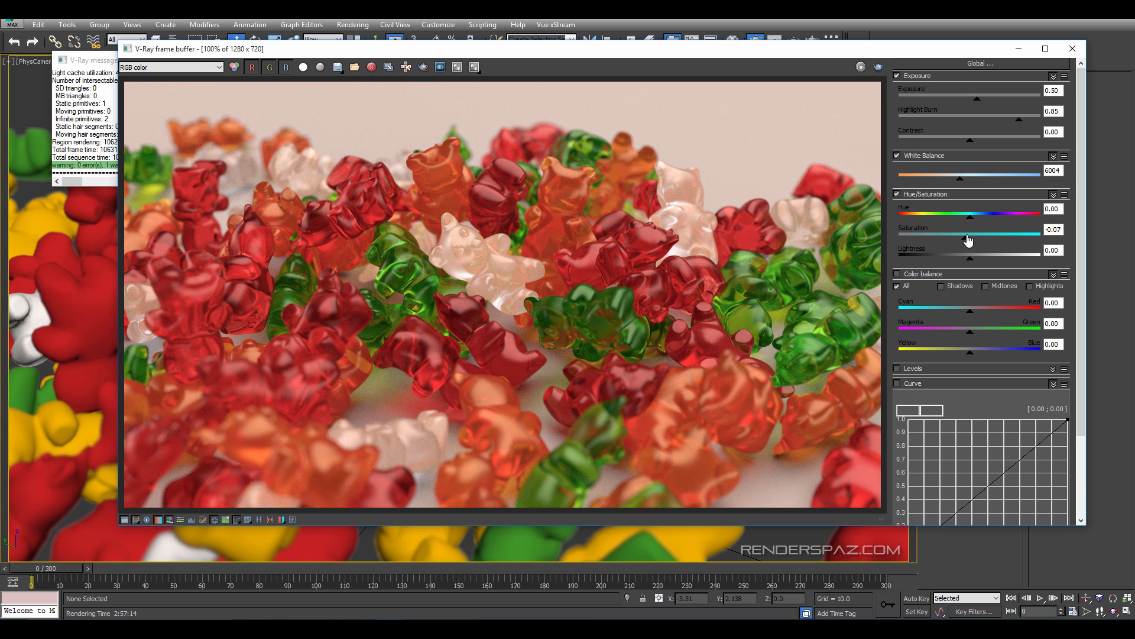
pyautogui.moveTo(965, 237); pyautogui.dragTo(969, 242)
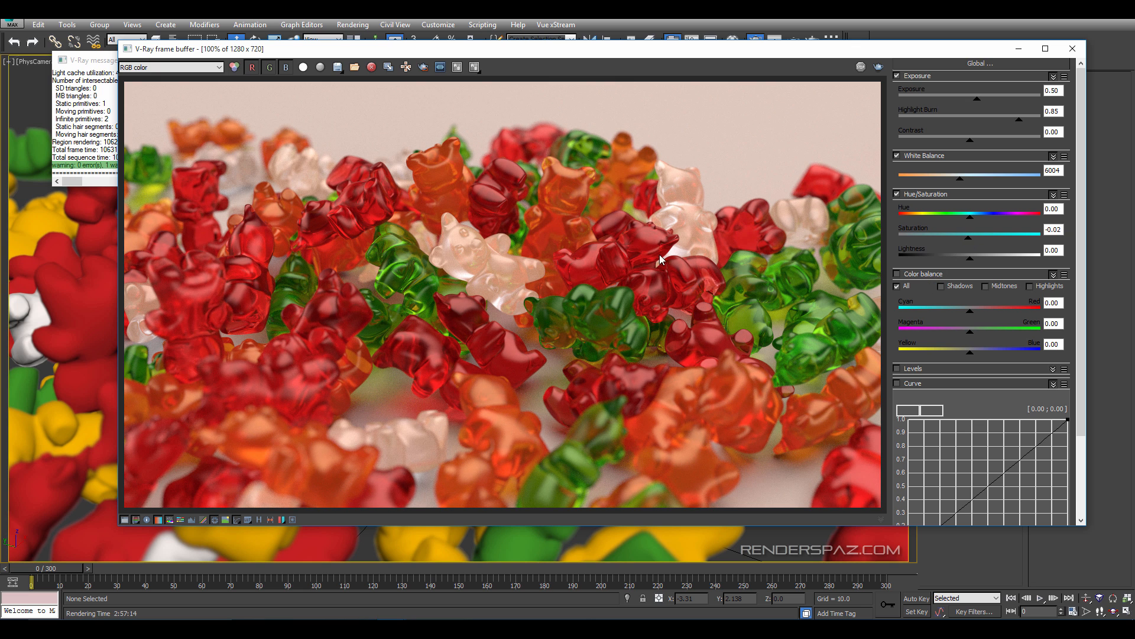
pyautogui.moveTo(977, 243); pyautogui.dragTo(969, 247)
pyautogui.moveTo(970, 258); pyautogui.dragTo(970, 265)
# Enable Color balance for all tones with Cyan/Red at 0.02, Magenta/Green at 0.05 and Yellow/Blue at 0.01.
pyautogui.click(916, 275)
pyautogui.click(915, 276)
pyautogui.moveTo(971, 318); pyautogui.dragTo(978, 317)
pyautogui.click(933, 276)
pyautogui.click(926, 277)
pyautogui.click(904, 276)
pyautogui.click(897, 274)
pyautogui.click(926, 277)
pyautogui.moveTo(966, 317)
pyautogui.mouseDown()
pyautogui.moveTo(953, 320)
pyautogui.moveTo(978, 340)
pyautogui.moveTo(963, 317)
pyautogui.moveTo(973, 319)
pyautogui.moveTo(973, 359)
pyautogui.mouseUp()
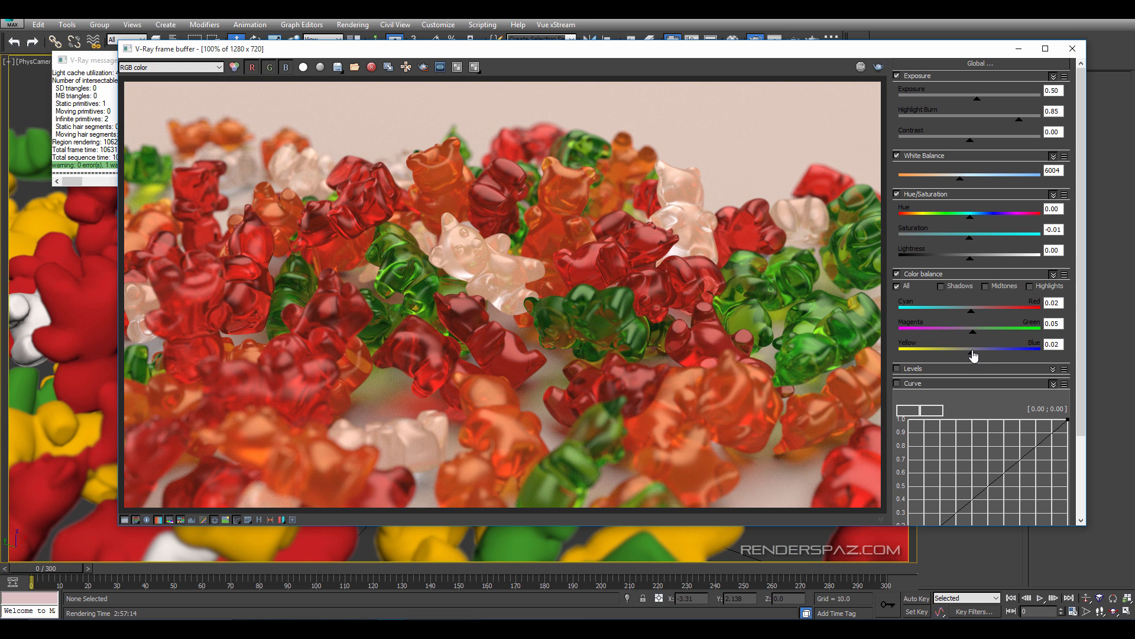
pyautogui.moveTo(973, 355); pyautogui.dragTo(970, 357)
# Enable the Curve correction and shape a gentle S-curve, lowering the shadow handle to about (0.32, 0.25) and raising the highlight handle to about (0.65, 0.78).
pyautogui.click(912, 385)
pyautogui.click(914, 385)
pyautogui.click(897, 384)
pyautogui.scroll(-3, 1081, 261)
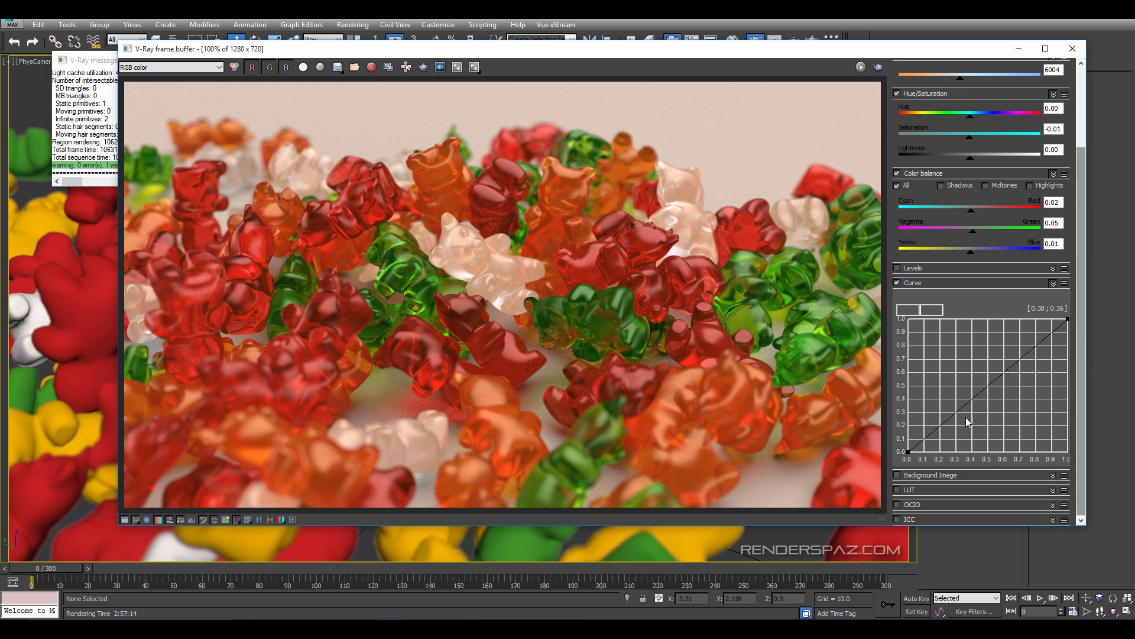
pyautogui.click(907, 452)
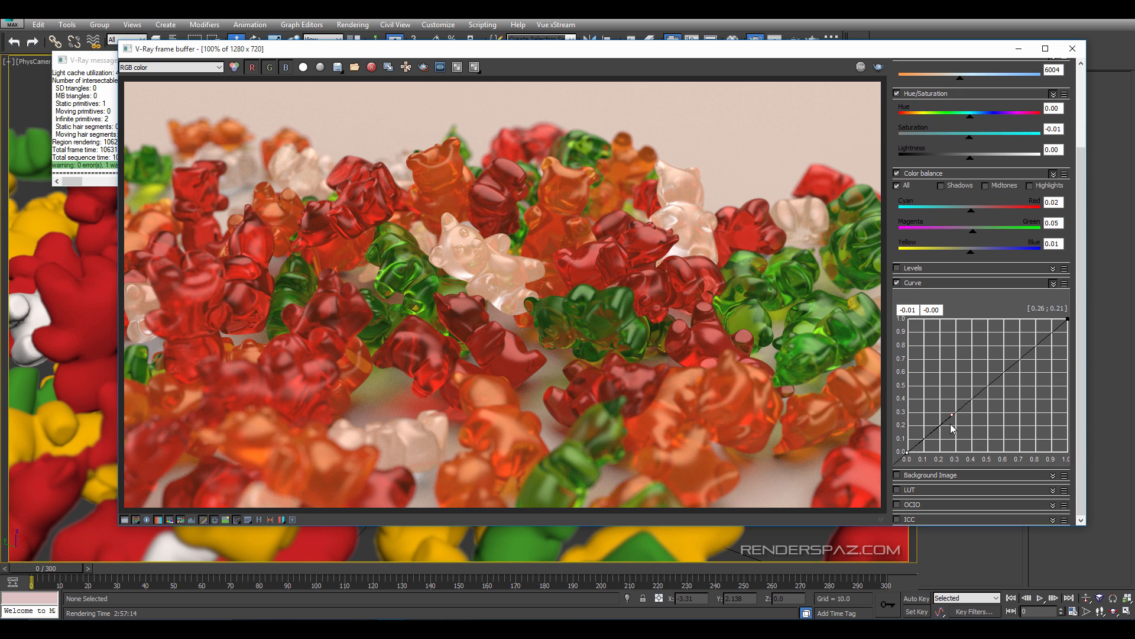
pyautogui.moveTo(950, 415); pyautogui.dragTo(960, 419)
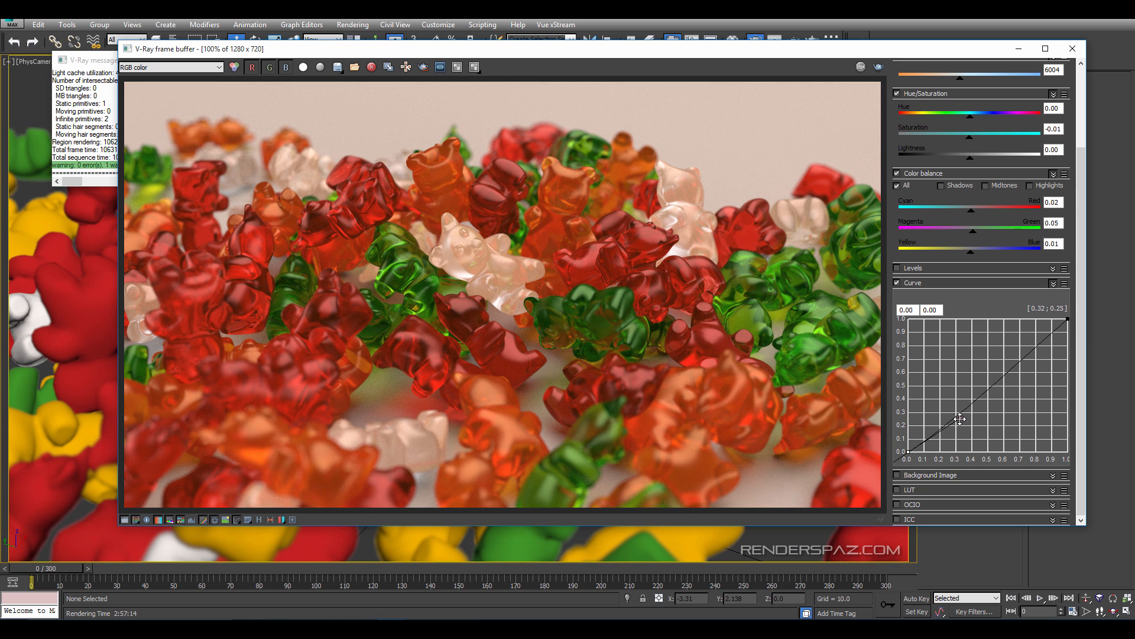
pyautogui.click(1067, 319)
pyautogui.moveTo(1015, 350); pyautogui.dragTo(1013, 346)
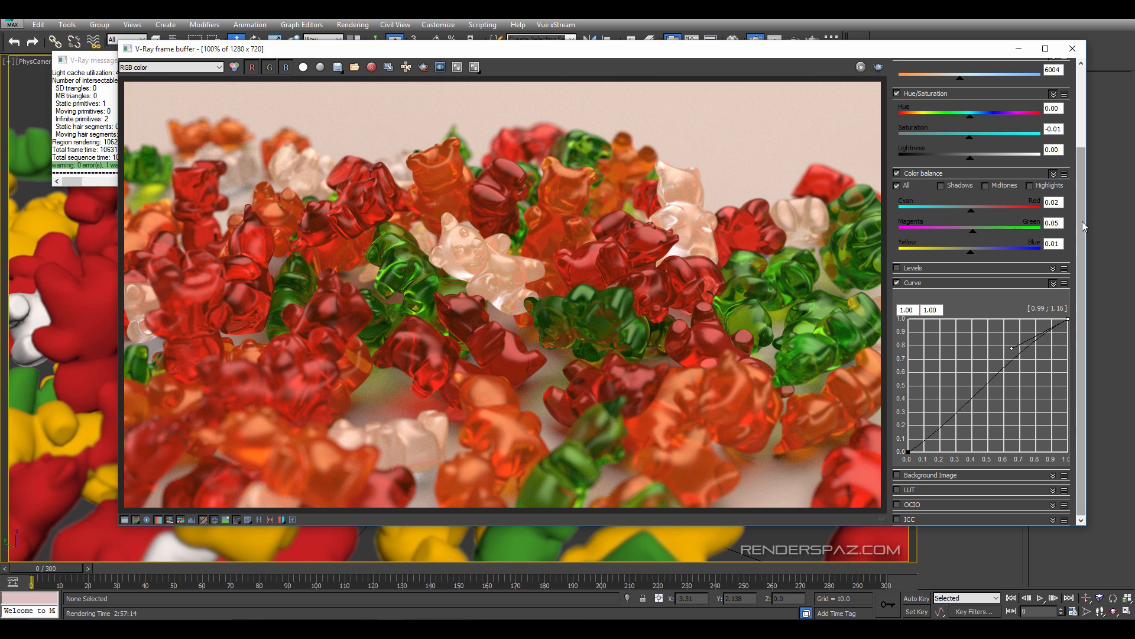